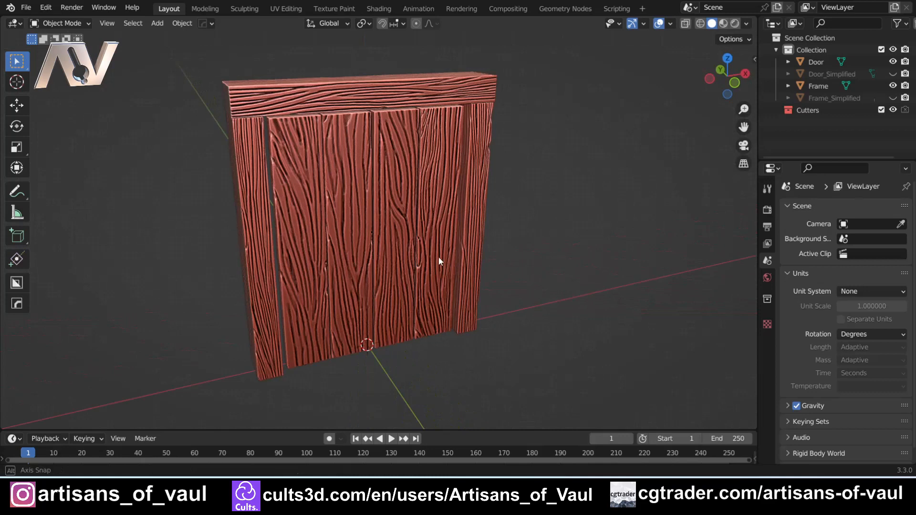
# Step: Examine the detailed wooden door and its frame from the front, side and back
pyautogui.moveTo(436, 262); pyautogui.dragTo(271, 227, button='middle')
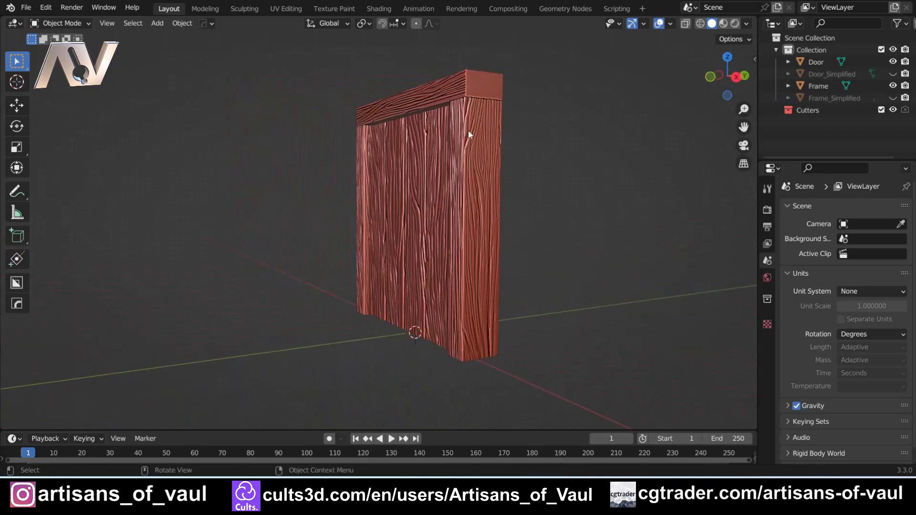
pyautogui.moveTo(468, 131); pyautogui.dragTo(522, 187, button='middle')
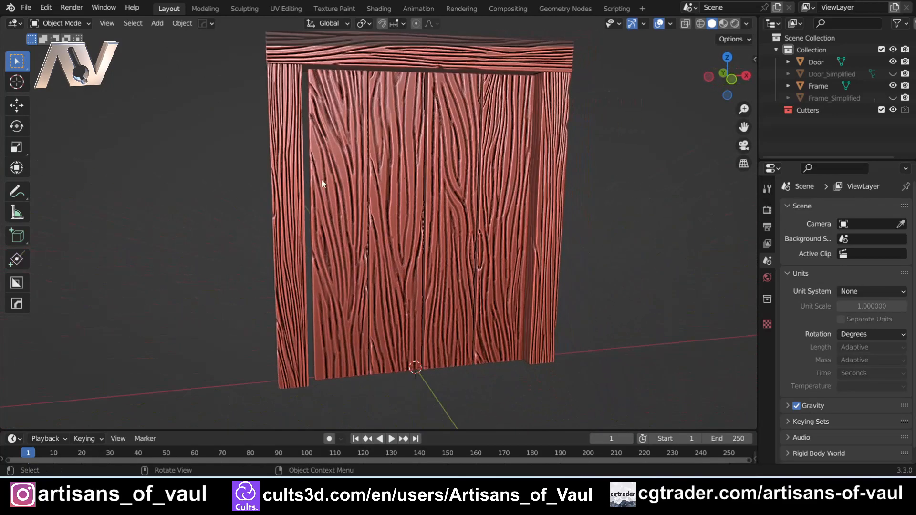
pyautogui.scroll(-2, 337, 184)
pyautogui.moveTo(337, 184); pyautogui.dragTo(199, 169, button='middle')
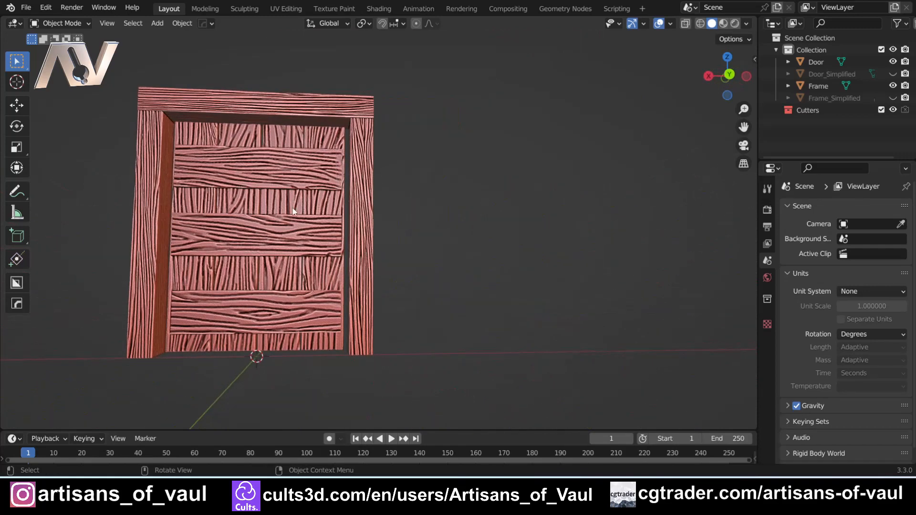
pyautogui.keyDown('shift'); pyautogui.moveTo(260, 286); pyautogui.dragTo(357, 239, button='middle'); pyautogui.keyUp('shift')
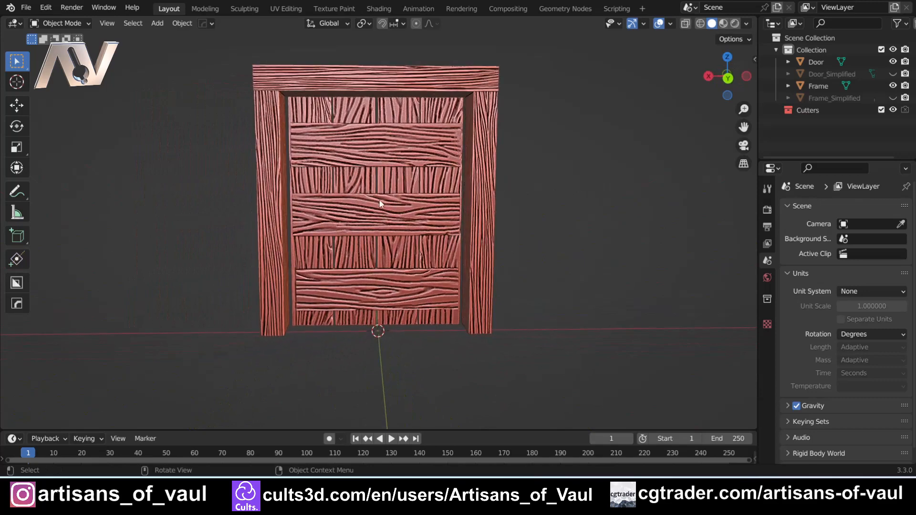
pyautogui.moveTo(282, 190); pyautogui.dragTo(370, 190, button='middle')
pyautogui.scroll(-1, 358, 186)
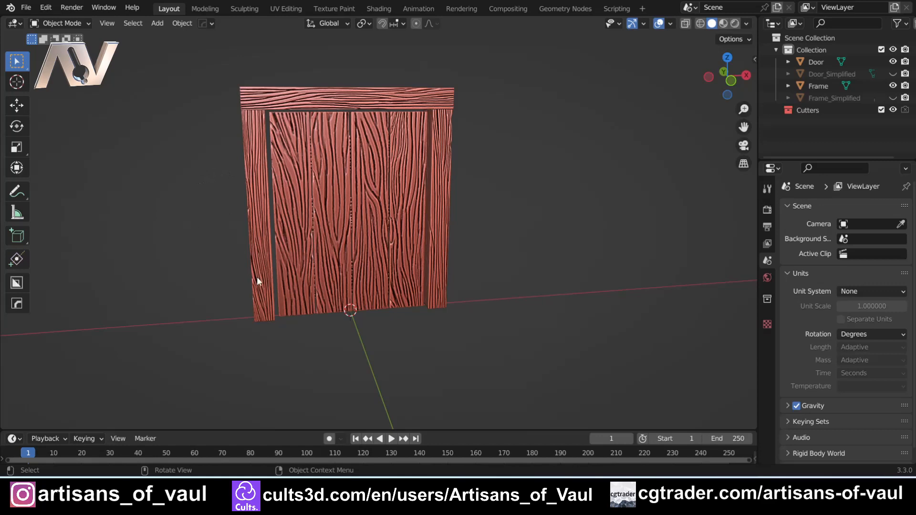
pyautogui.moveTo(225, 279); pyautogui.dragTo(202, 274, button='middle')
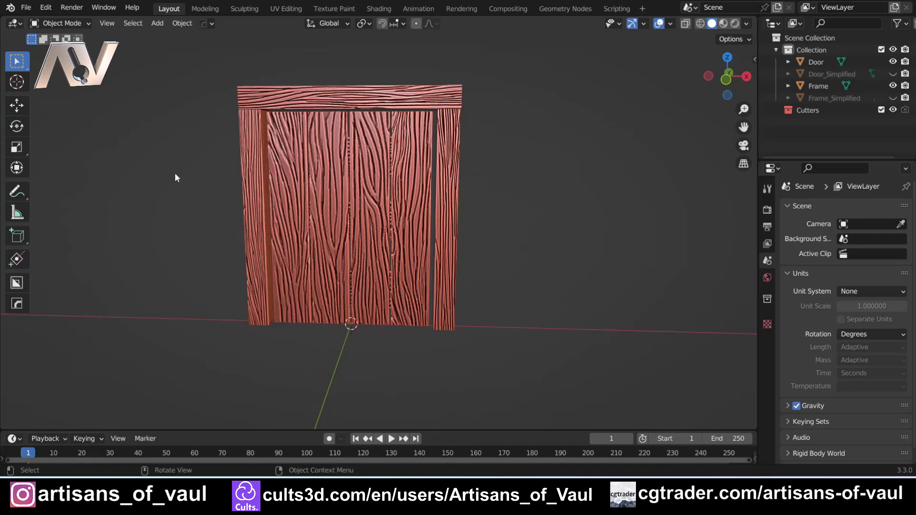
# Step: Open the detailed frame in Edit Mode to inspect its mesh density, and return to Object Mode with nothing selected
pyautogui.click(251, 187)
pyautogui.hotkey('ctrl', 'Tab')
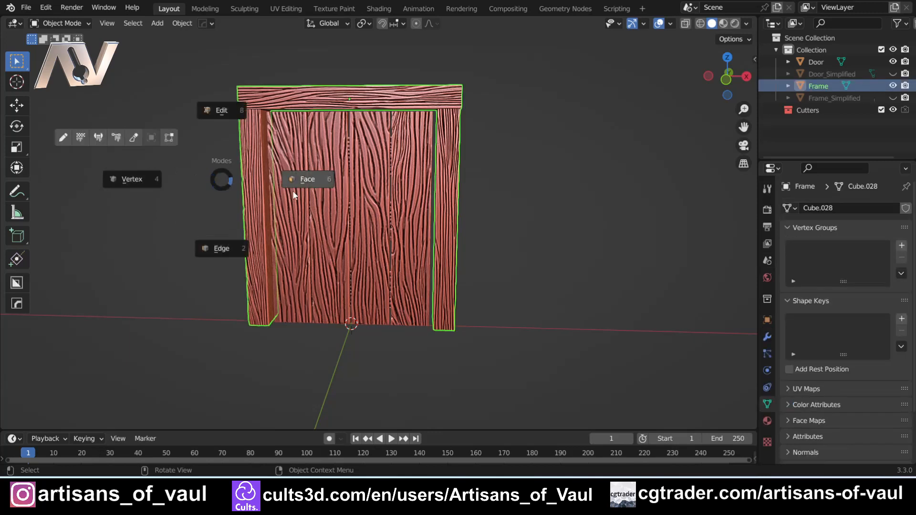
pyautogui.click(230, 186)
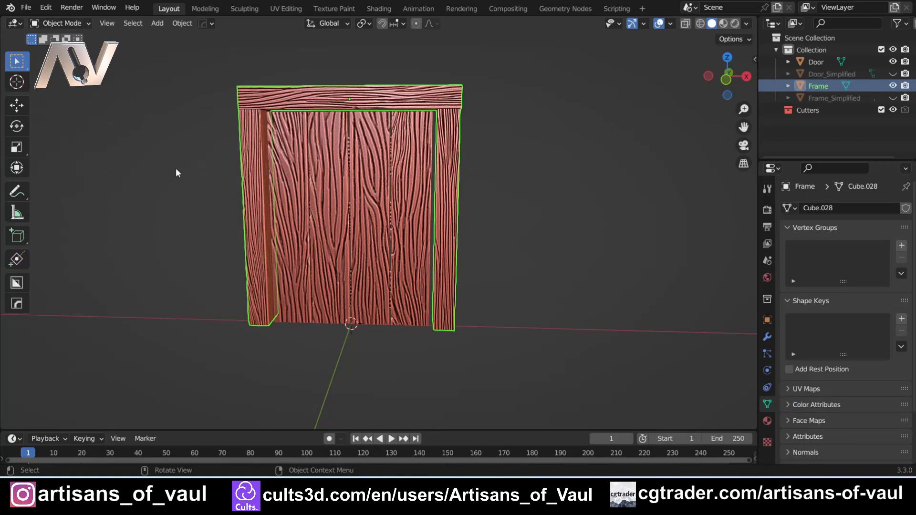
pyautogui.hotkey('ctrl', 'Tab')
pyautogui.click(108, 162)
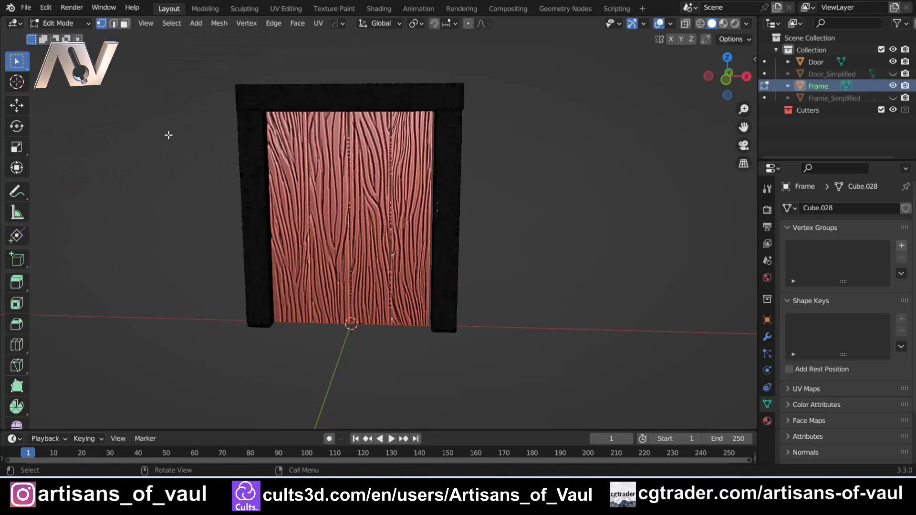
pyautogui.press('2')
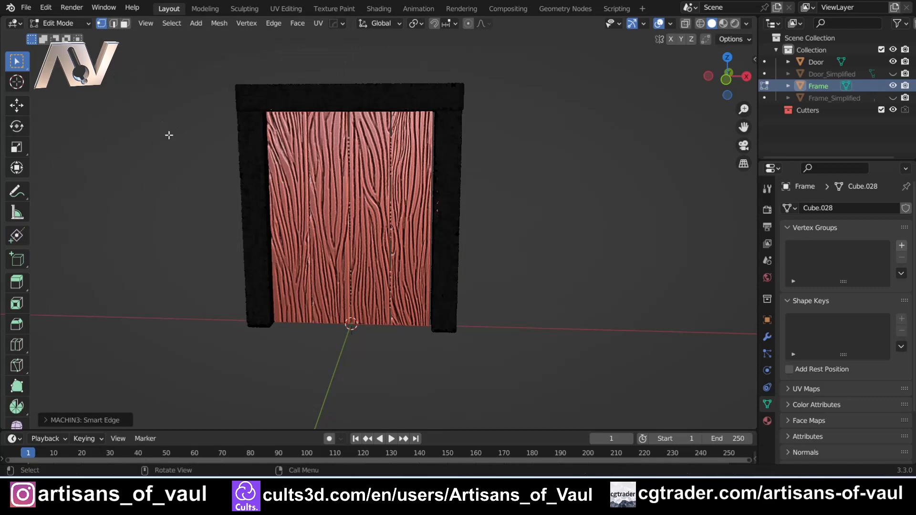
pyautogui.press('Tab')
pyautogui.click(270, 104)
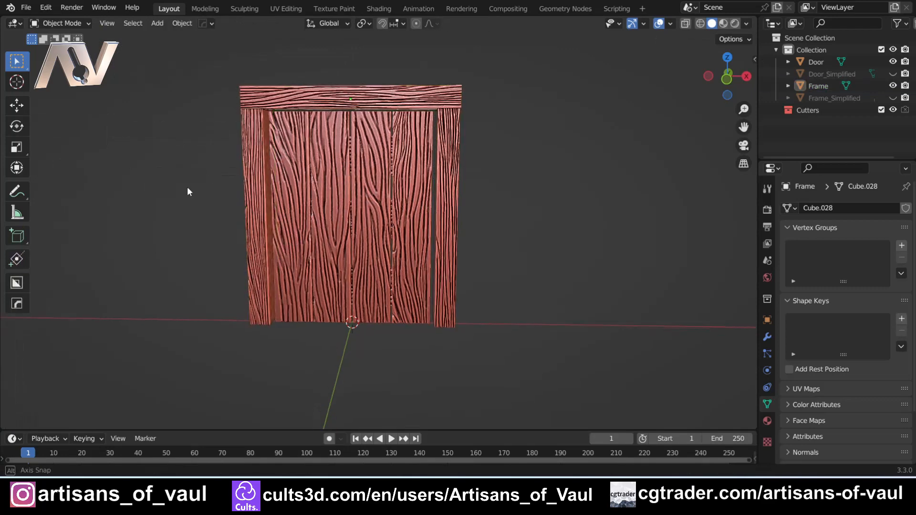
pyautogui.moveTo(187, 187); pyautogui.dragTo(205, 173, button='middle')
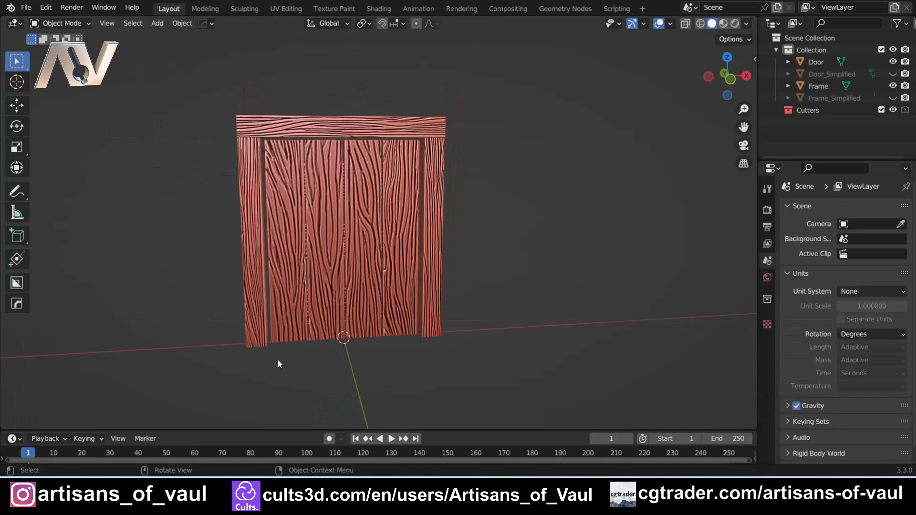
# Step: Hide the Door and Frame objects and show Door_Simplified and Frame_Simplified in their place
pyautogui.moveTo(267, 230); pyautogui.dragTo(344, 214, button='middle')
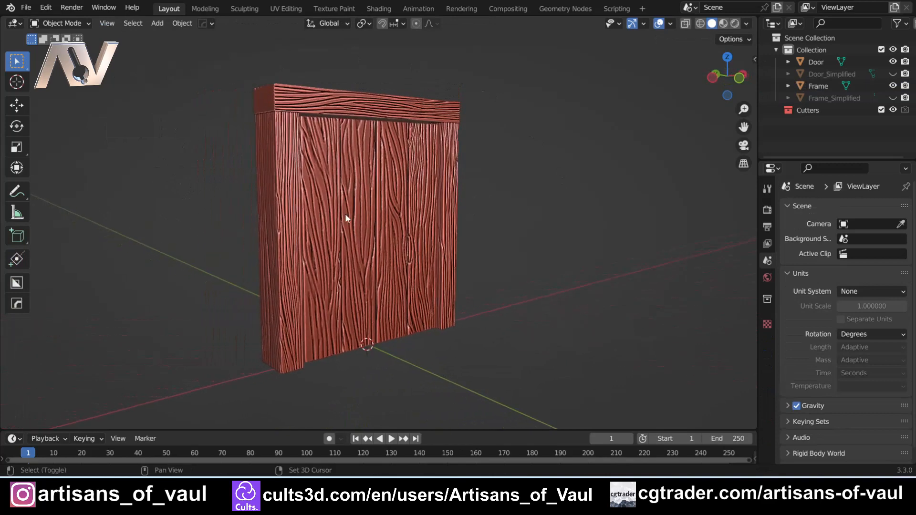
pyautogui.click(892, 62)
pyautogui.click(892, 86)
pyautogui.click(893, 74)
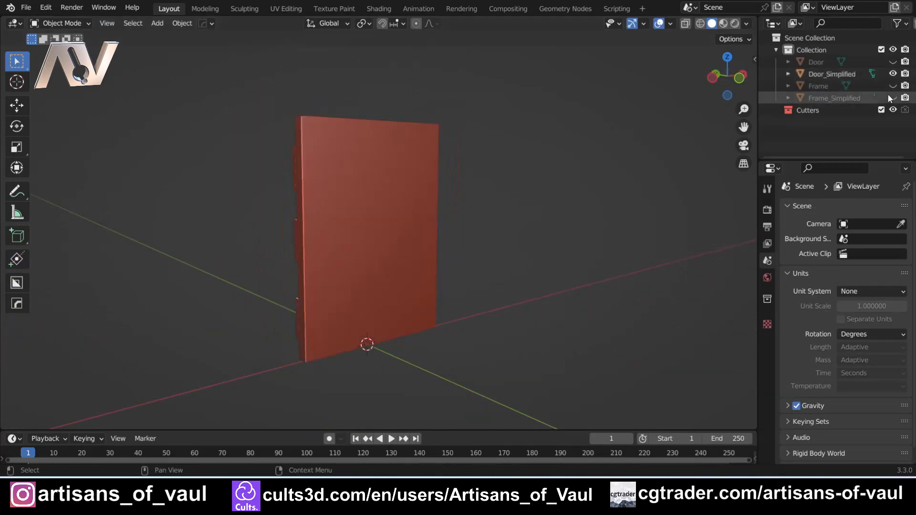
pyautogui.moveTo(281, 143); pyautogui.dragTo(534, 153, button='middle')
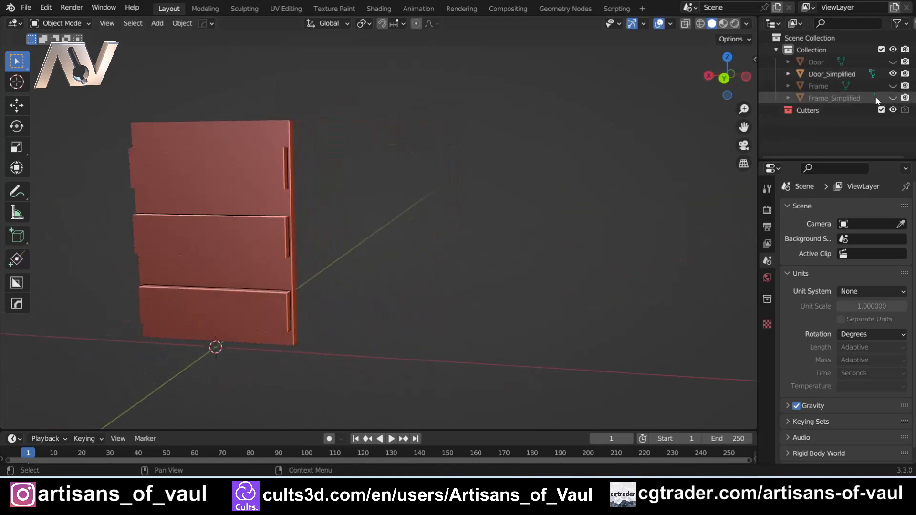
pyautogui.click(896, 99)
# Step: Examine the simplified door and frame from several angles, including the gap between them and the raised cross planks
pyautogui.moveTo(325, 201); pyautogui.dragTo(396, 173, button='middle')
pyautogui.scroll(2, 394, 185)
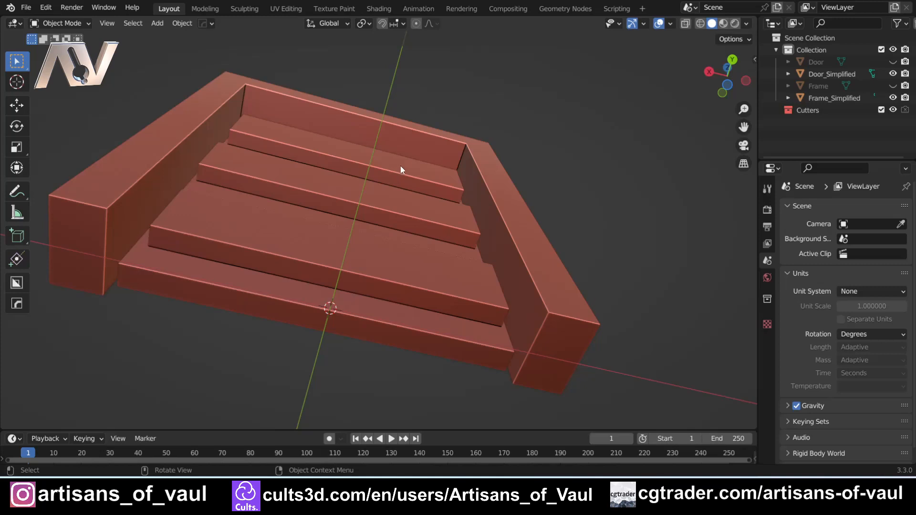
pyautogui.moveTo(401, 168); pyautogui.dragTo(394, 196, button='middle')
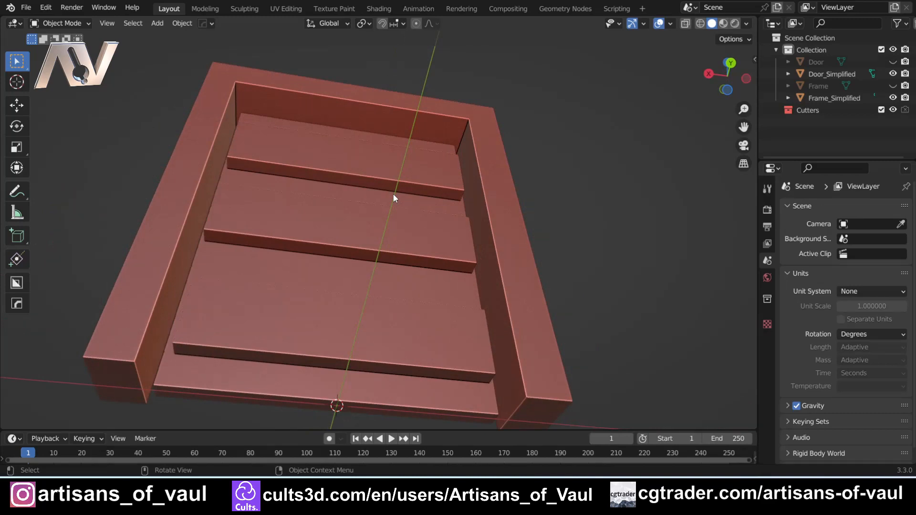
pyautogui.moveTo(394, 198); pyautogui.dragTo(417, 221, button='middle')
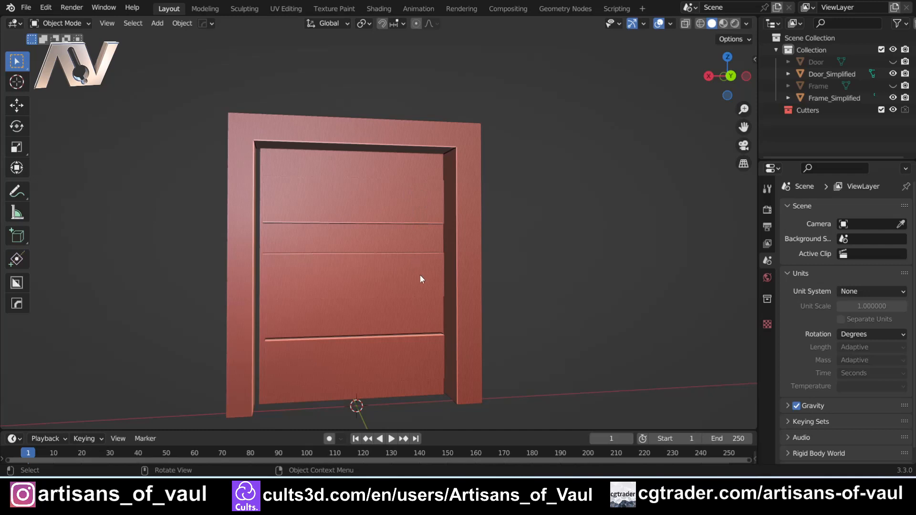
pyautogui.moveTo(411, 307); pyautogui.dragTo(460, 203, button='middle')
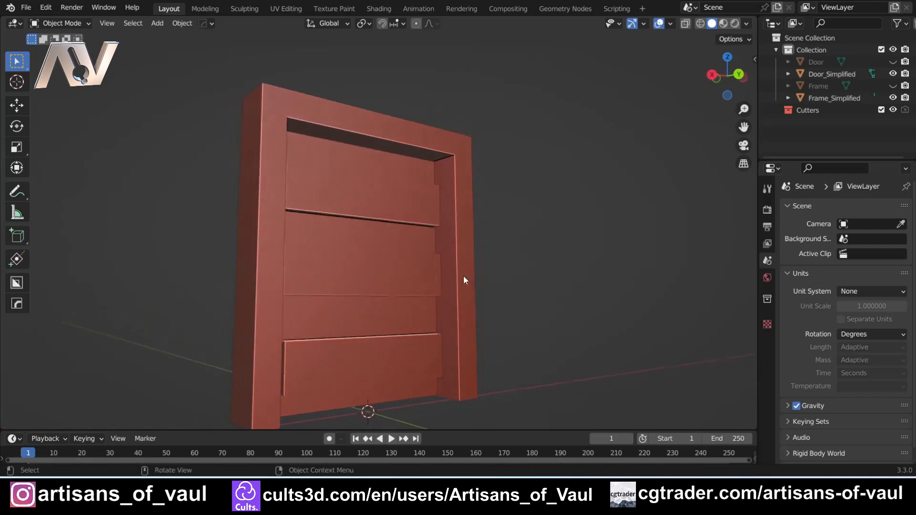
pyautogui.keyDown('shift'); pyautogui.moveTo(464, 277); pyautogui.dragTo(444, 234, button='middle'); pyautogui.keyUp('shift')
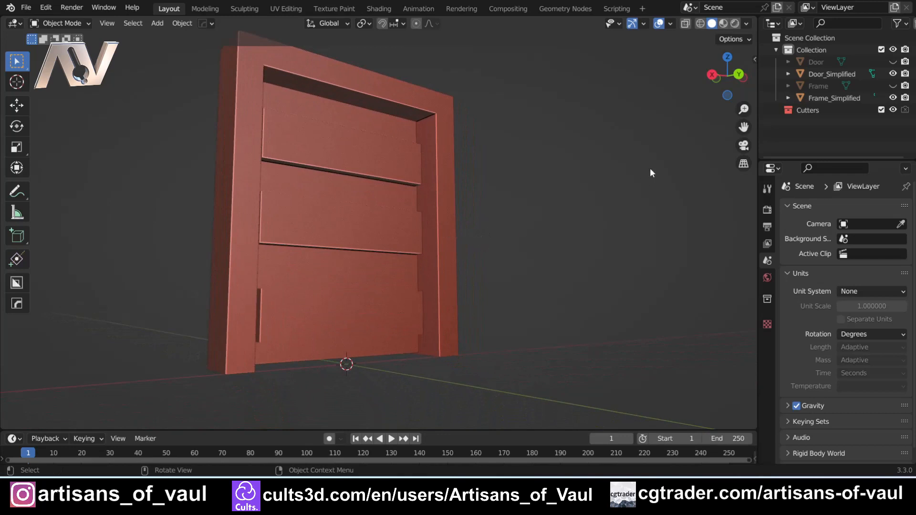
# Step: In the back orthographic view, add a cylinder mesh with 64 vertices and a radius of 0.6/2
pyautogui.click(716, 79)
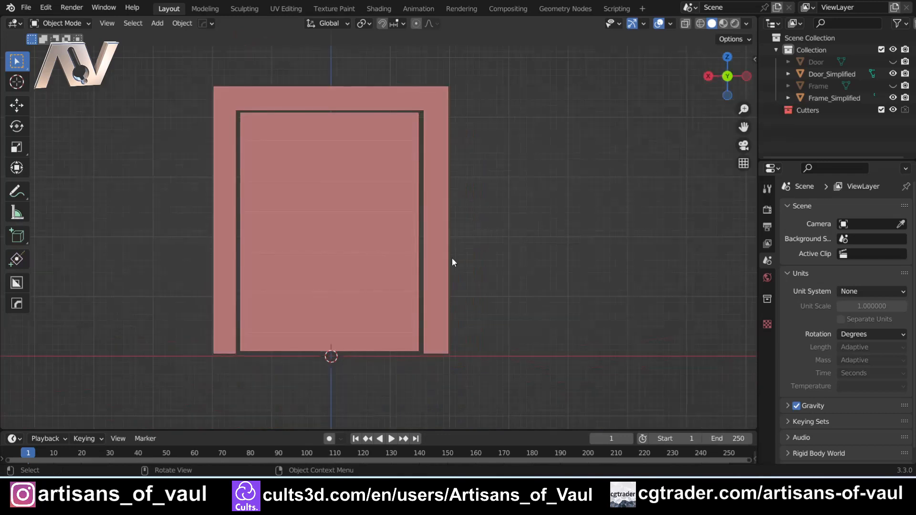
pyautogui.hotkey('shift', 'a')
pyautogui.moveTo(507, 219)
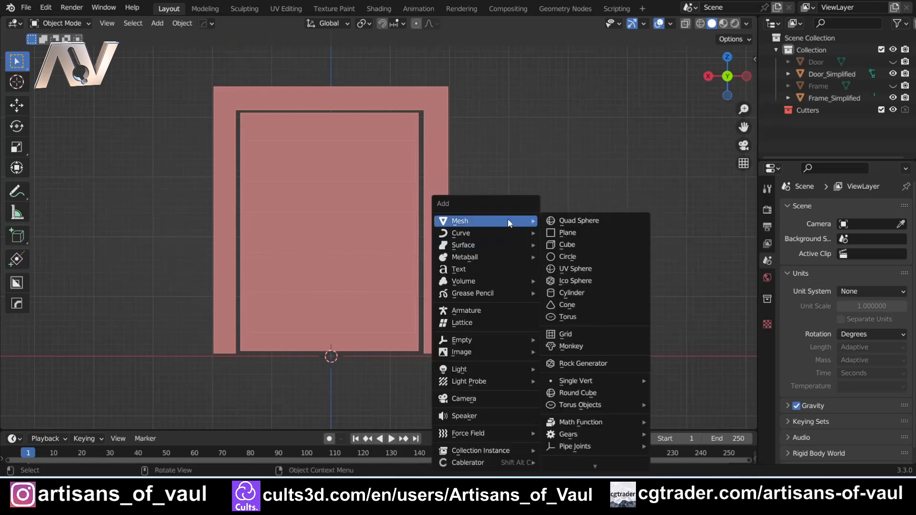
pyautogui.click(572, 292)
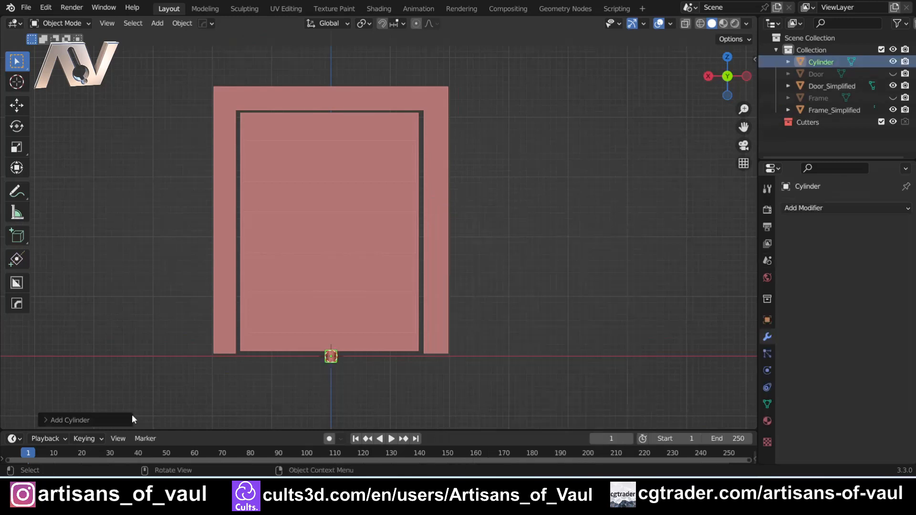
pyautogui.click(79, 419)
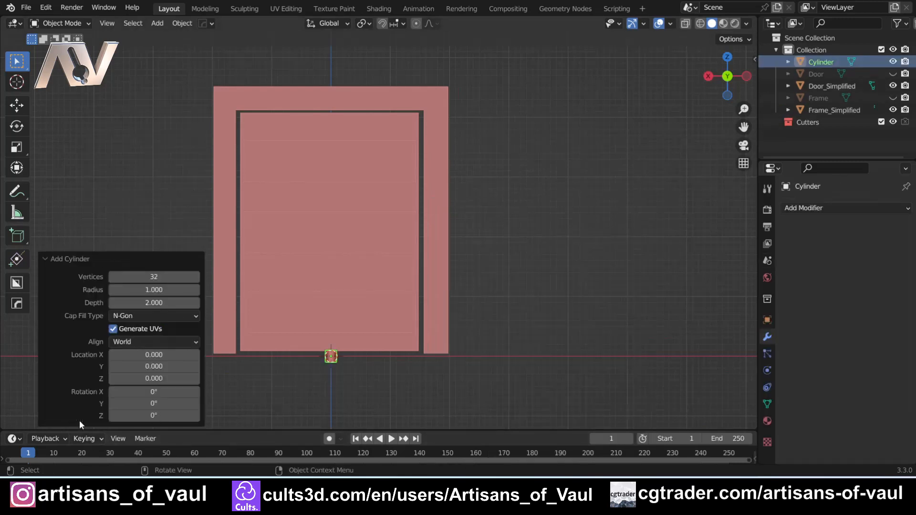
pyautogui.click(155, 274)
pyautogui.write('64')
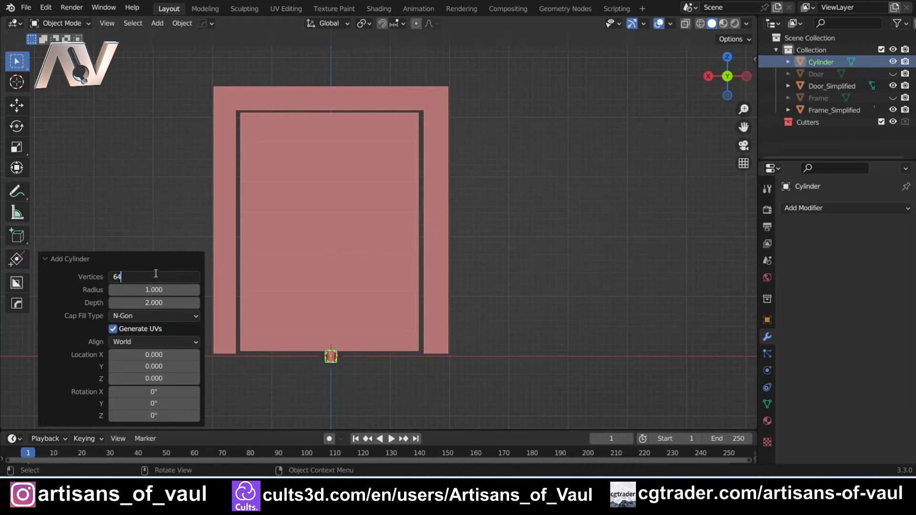
pyautogui.press('Return')
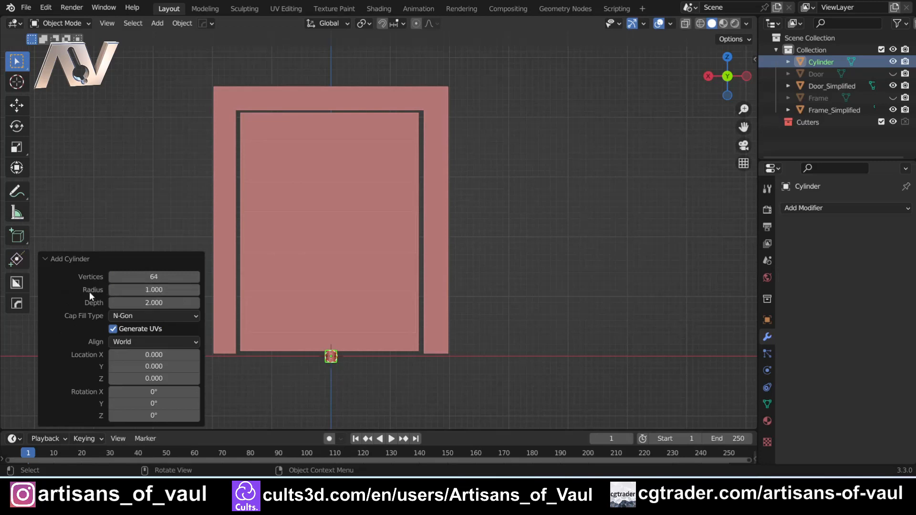
pyautogui.click(170, 292)
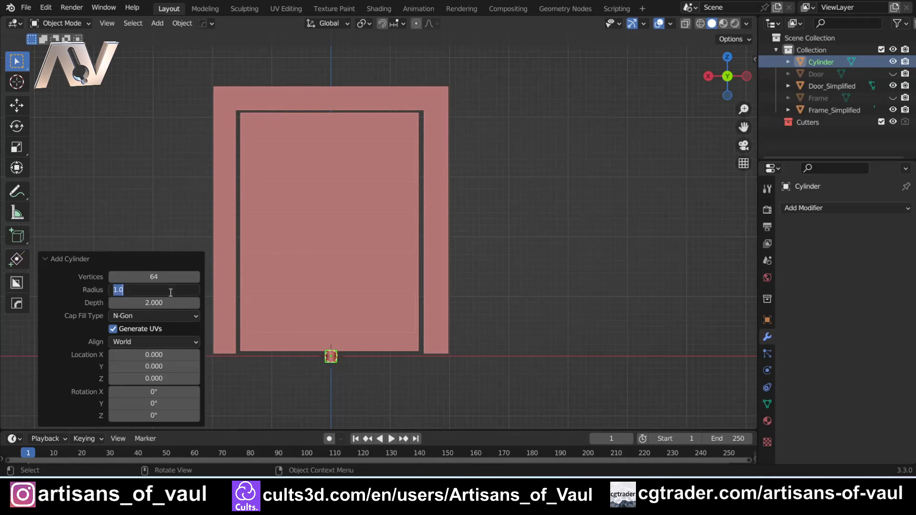
pyautogui.write('0.6/2')
pyautogui.press('Return')
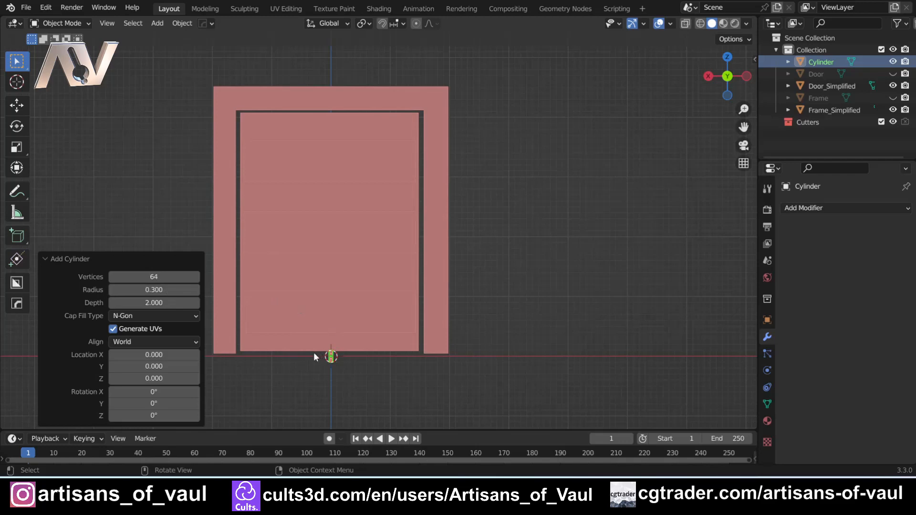
# Step: Move the cylinder to the lower corner of the door beside the frame post, about -13.6 in X and 7.6 in Z
pyautogui.scroll(3, 313, 352)
pyautogui.keyDown('shift'); pyautogui.moveTo(350, 354); pyautogui.dragTo(375, 177, button='middle'); pyautogui.keyUp('shift')
pyautogui.scroll(3, 304, 251)
pyautogui.scroll(-1, 271, 302)
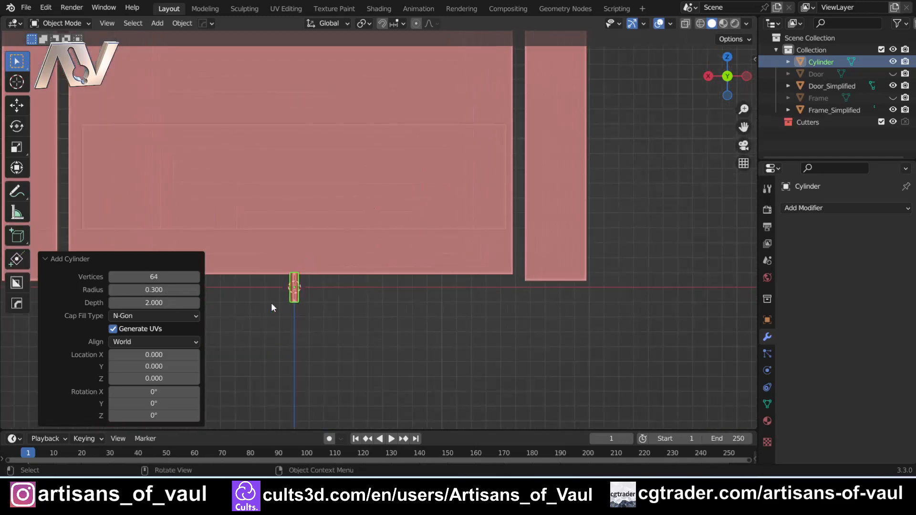
pyautogui.scroll(-2, 271, 304)
pyautogui.click(351, 293)
pyautogui.keyDown('shift'); pyautogui.moveTo(351, 293); pyautogui.dragTo(335, 336, button='middle'); pyautogui.keyUp('shift')
pyautogui.click(302, 319)
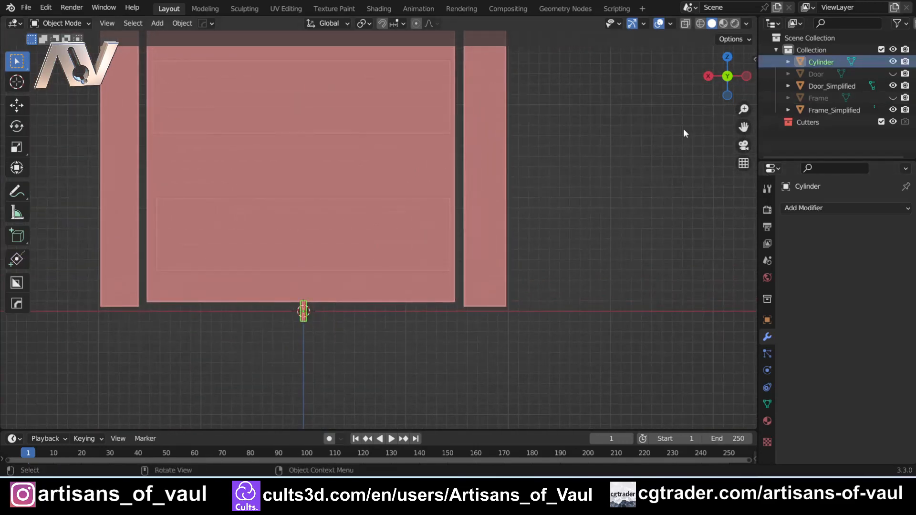
pyautogui.keyDown('shift'); pyautogui.moveTo(506, 259); pyautogui.dragTo(454, 286, button='middle'); pyautogui.keyUp('shift')
pyautogui.press('g')
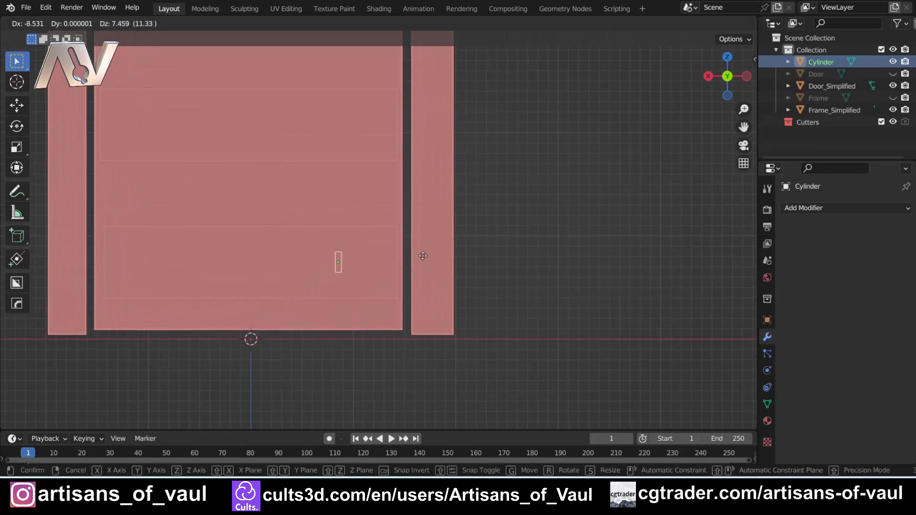
pyautogui.click(469, 258)
# Step: From the bottom view, move the cylinder about 1.9 along Y so it sits just outside the door's plank face
pyautogui.moveTo(732, 97); pyautogui.dragTo(728, 96)
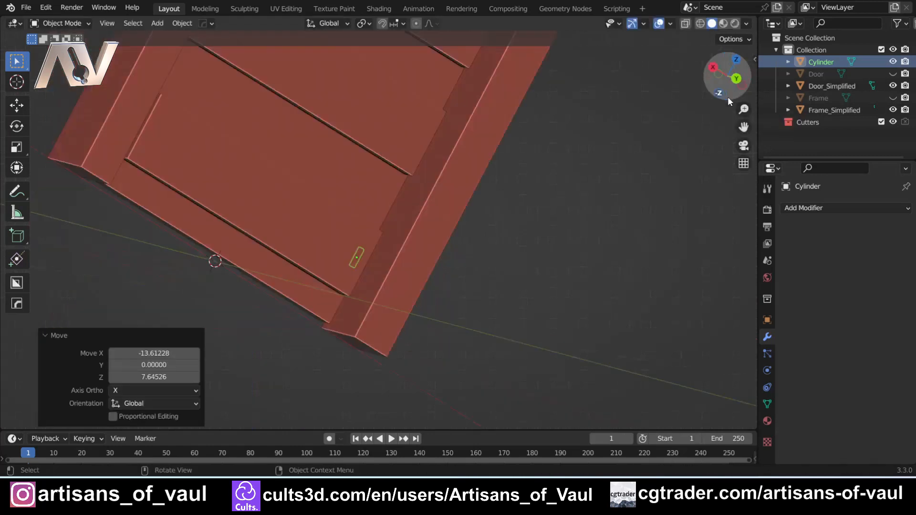
pyautogui.click(719, 93)
pyautogui.press('g')
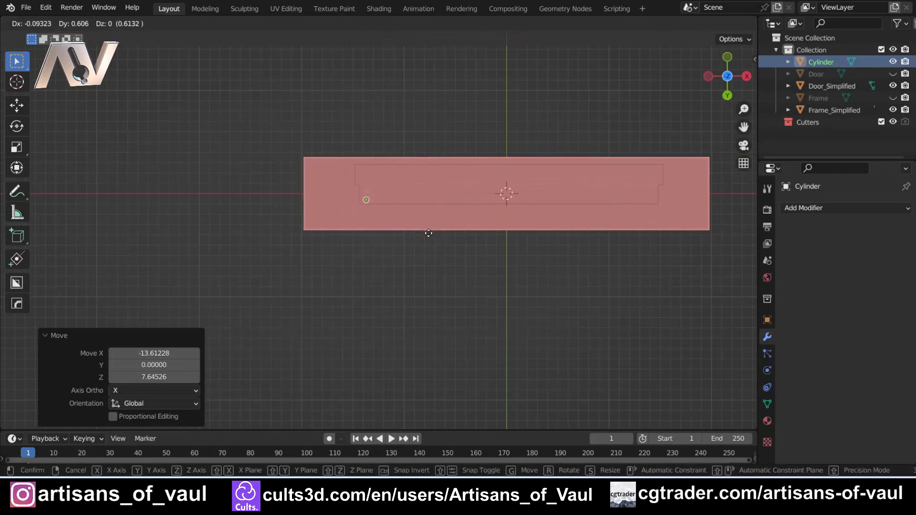
pyautogui.press('y')
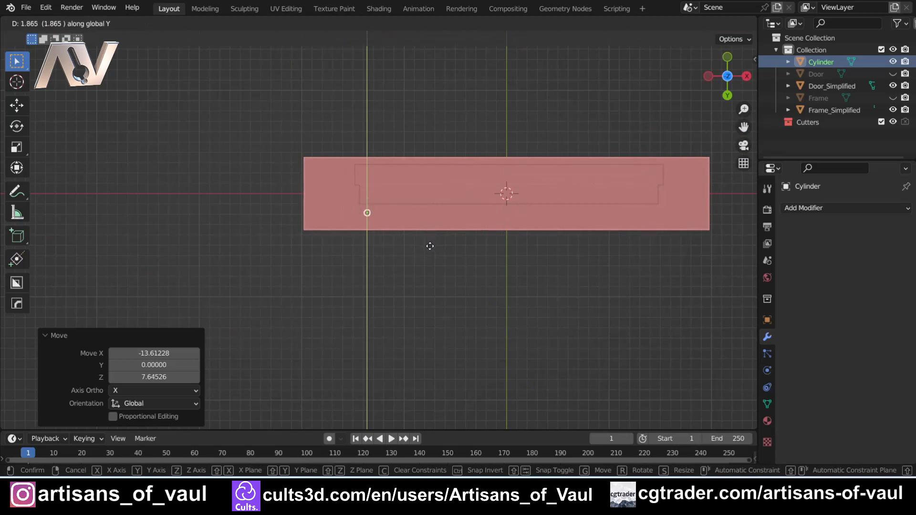
pyautogui.click(428, 248)
pyautogui.click(428, 248)
pyautogui.moveTo(428, 248); pyautogui.dragTo(393, 177, button='middle')
pyautogui.scroll(2, 423, 243)
pyautogui.click(409, 243)
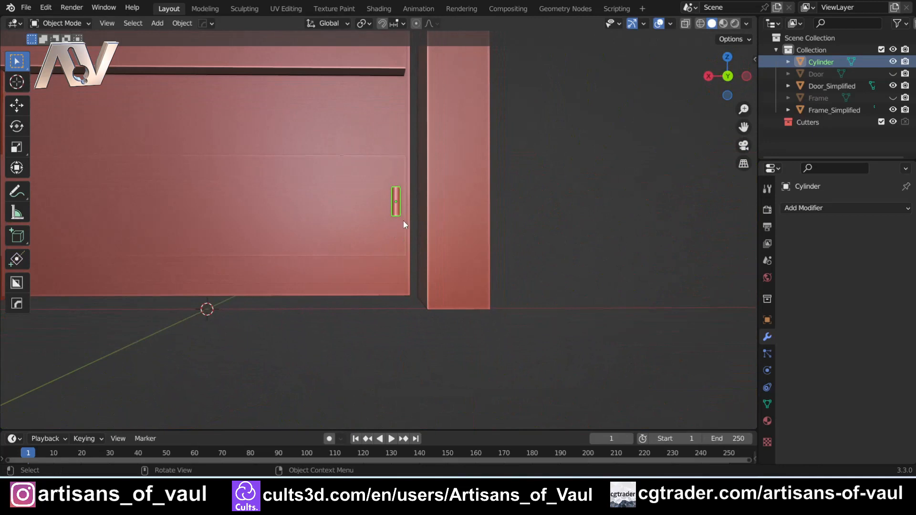
# Step: Lengthen the pin cylinder by scaling it about 4.25 along the global Z axis
pyautogui.press('s')
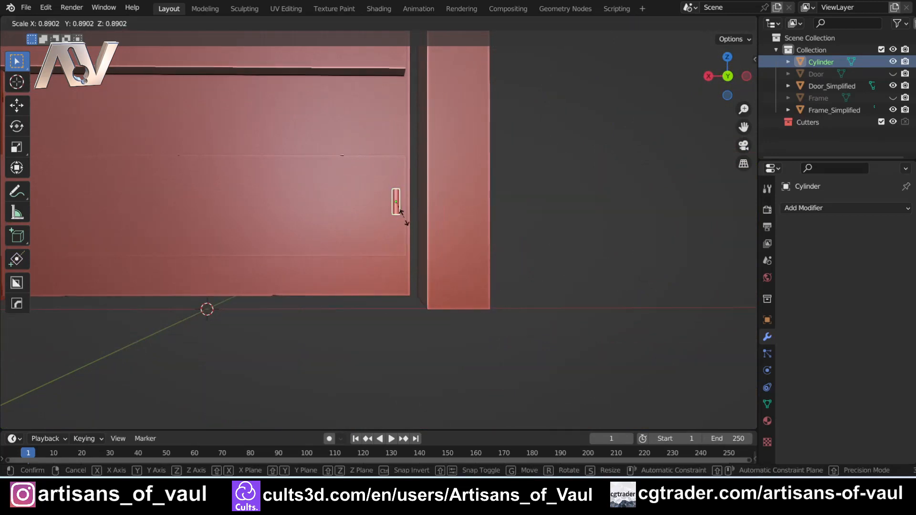
pyautogui.press('x')
pyautogui.press('z')
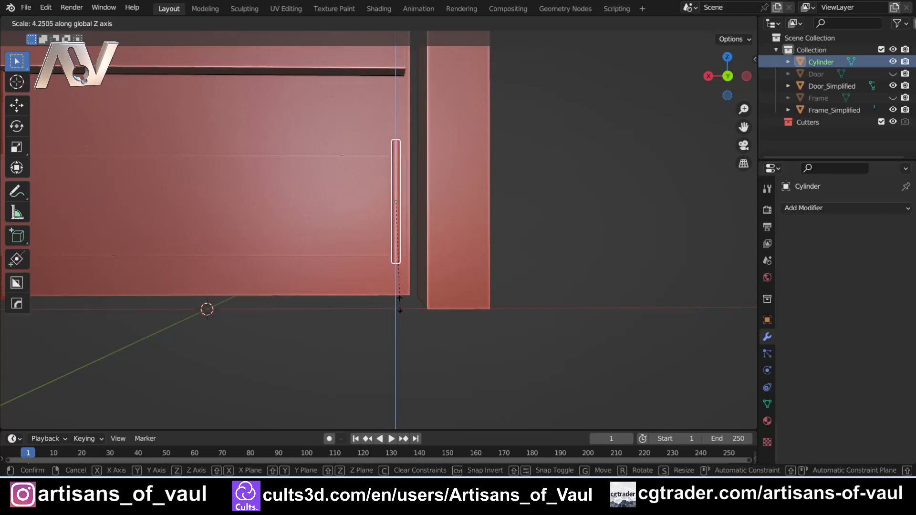
pyautogui.click(400, 304)
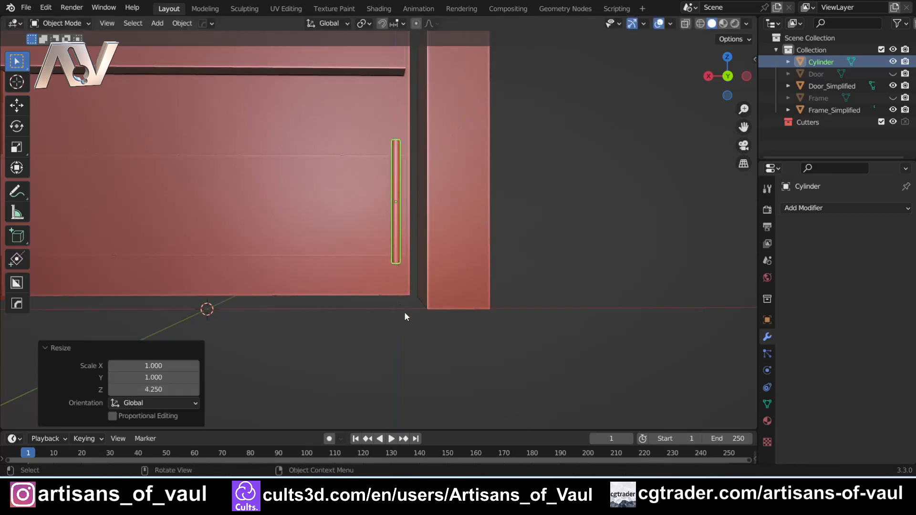
pyautogui.moveTo(404, 311); pyautogui.dragTo(469, 328, button='middle')
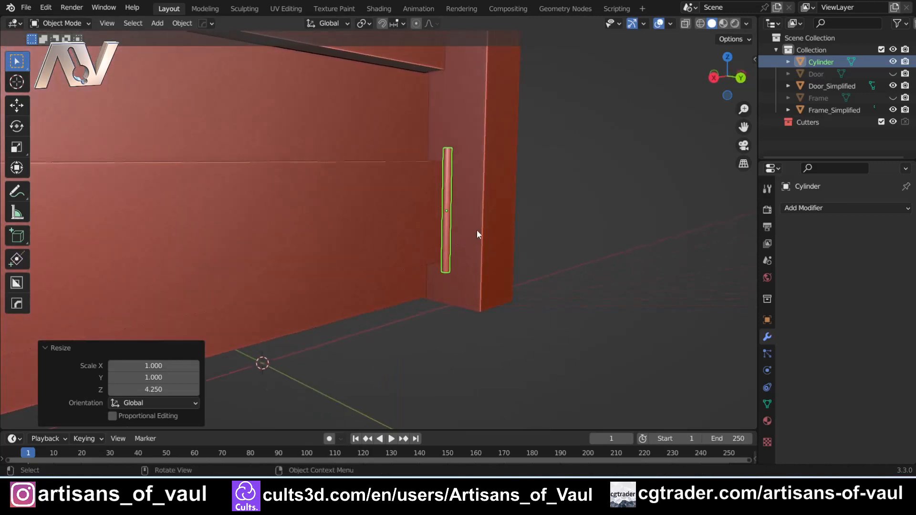
pyautogui.moveTo(476, 230); pyautogui.dragTo(394, 303, button='middle')
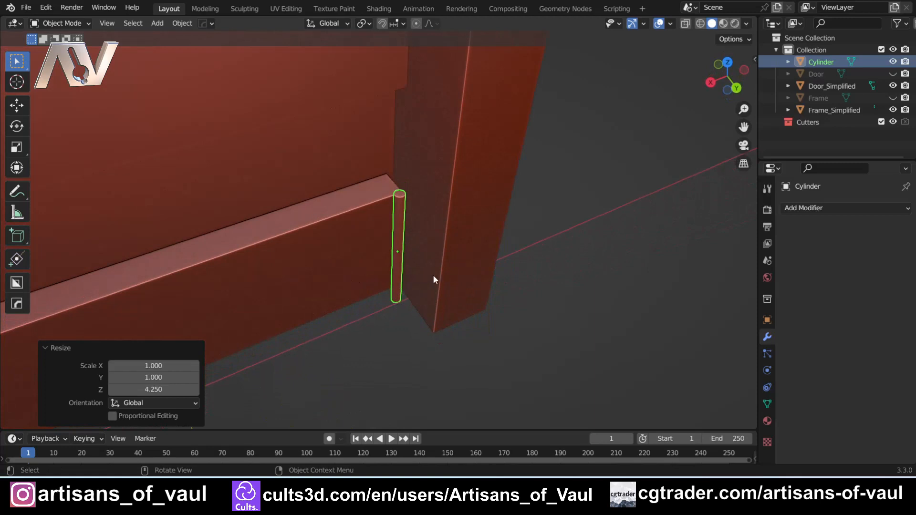
# Step: Snap the 3D cursor to the selected pin cylinder
pyautogui.moveTo(417, 299); pyautogui.dragTo(394, 239, button='middle')
pyautogui.click(399, 222)
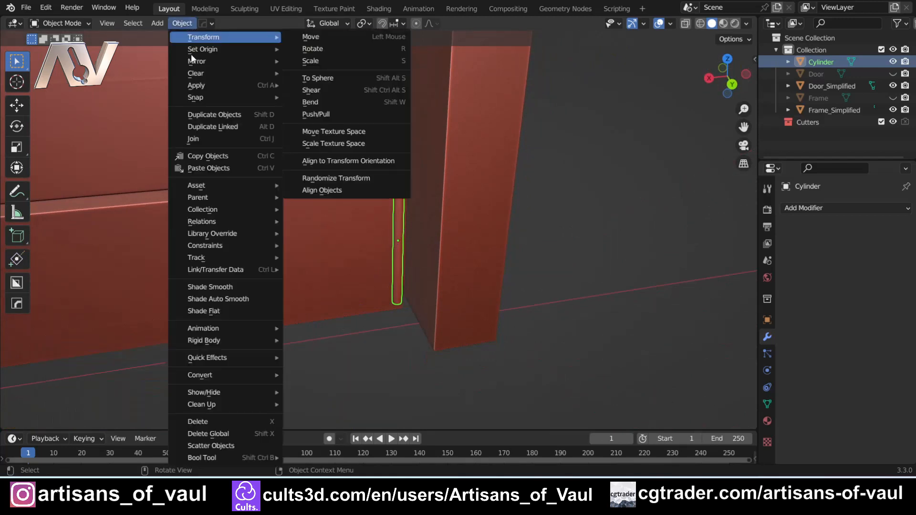
pyautogui.moveTo(209, 99)
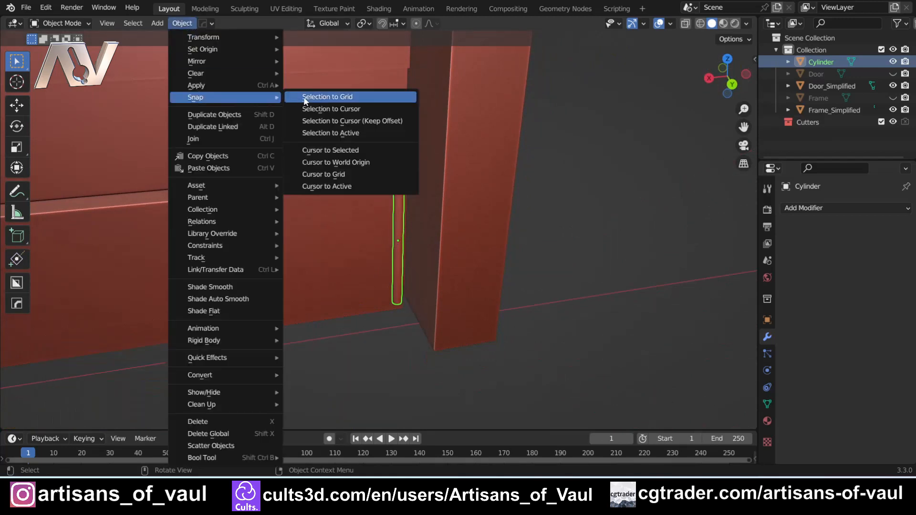
pyautogui.click(330, 150)
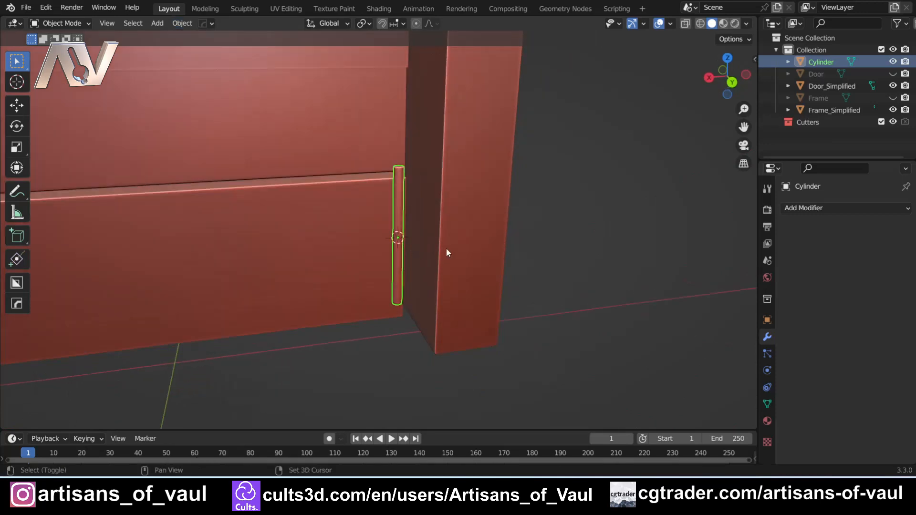
pyautogui.hotkey('shift', 's')
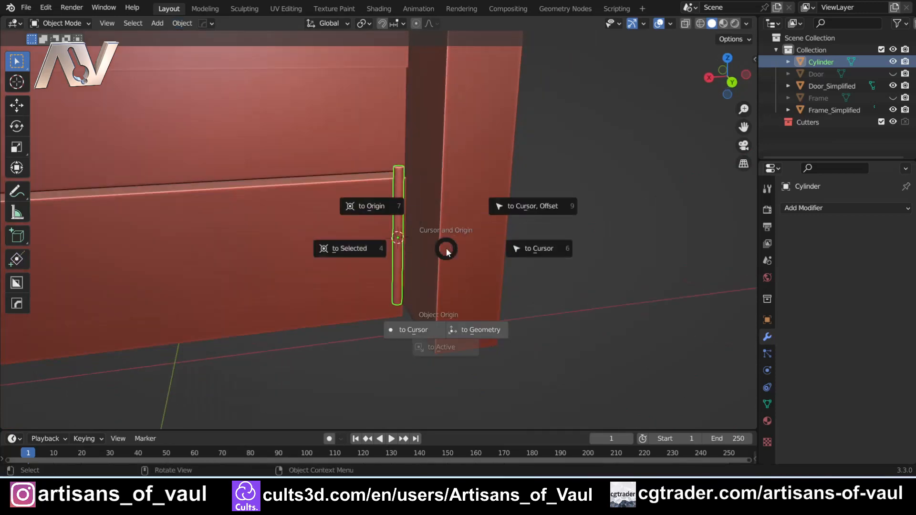
pyautogui.click(357, 244)
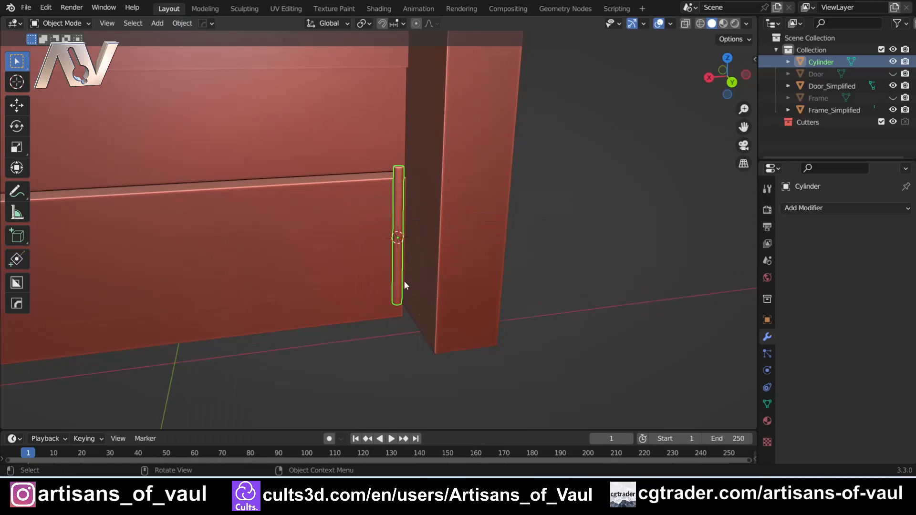
# Step: Add a second cylinder mesh at the 3D cursor, centred on the pin
pyautogui.moveTo(404, 285); pyautogui.dragTo(425, 280, button='middle')
pyautogui.hotkey('shift', 'a')
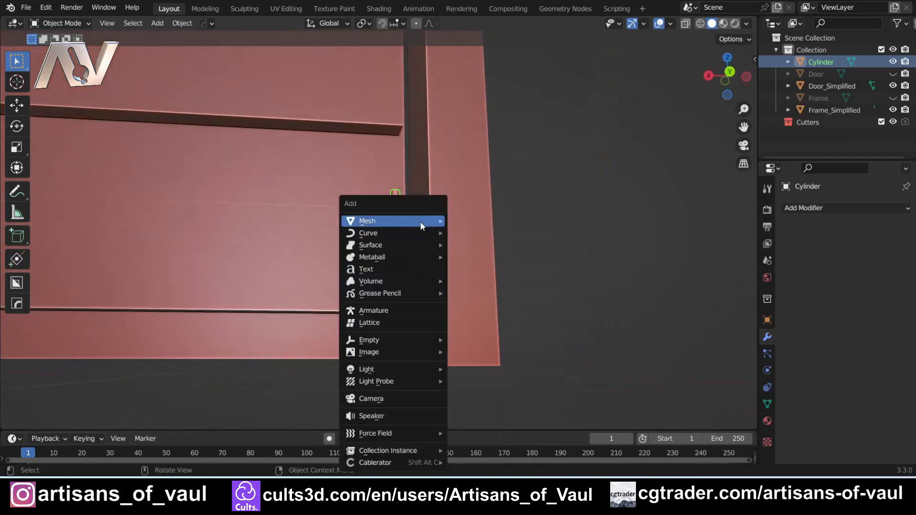
pyautogui.moveTo(421, 221)
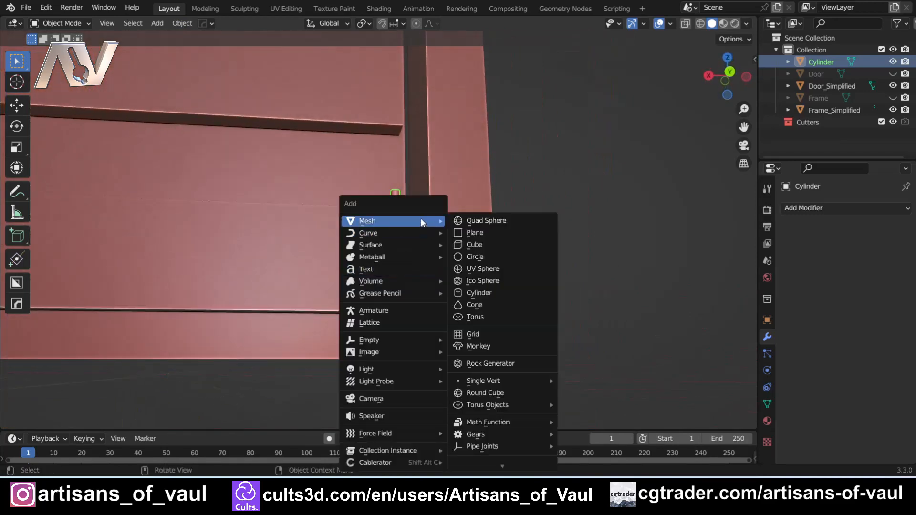
pyautogui.click(495, 293)
pyautogui.moveTo(492, 297); pyautogui.dragTo(361, 233, button='middle')
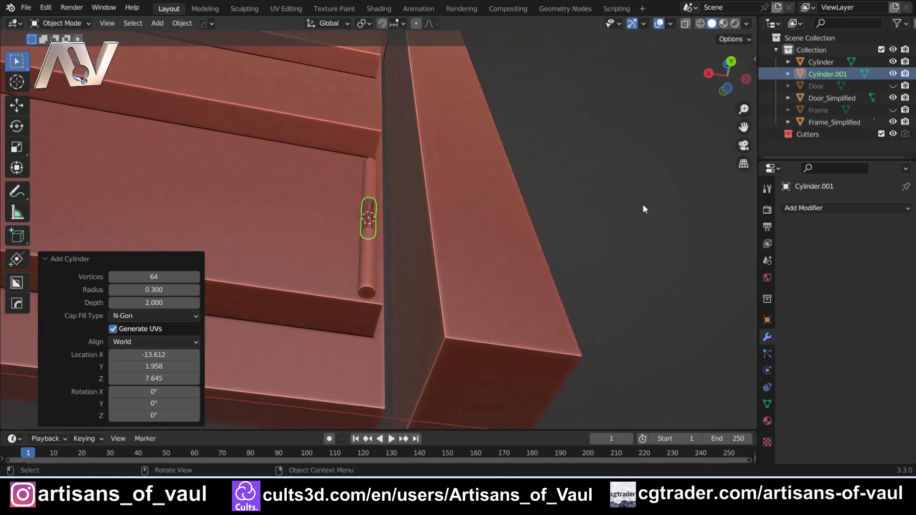
# Step: Set the second cylinder's radius to 0.3+0.8 so it forms a wide barrel around the pin
pyautogui.click(596, 233)
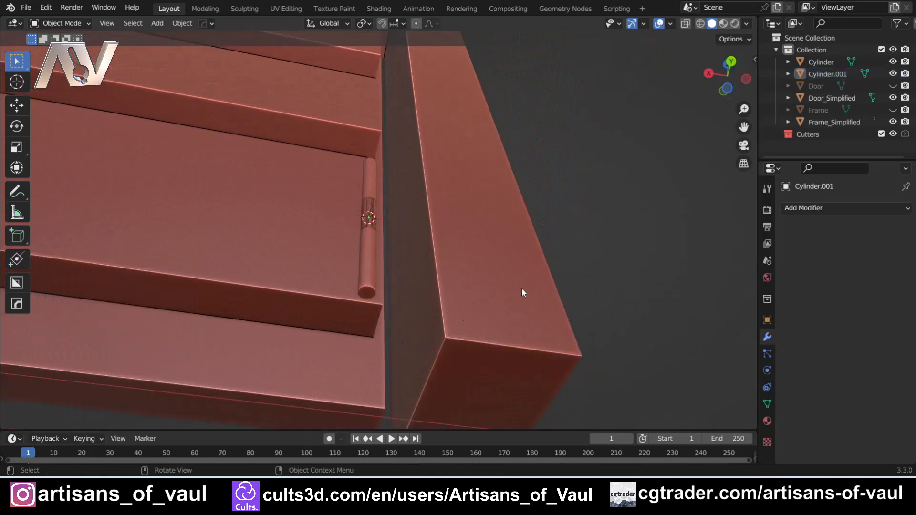
pyautogui.press('F9')
pyautogui.moveTo(596, 290); pyautogui.dragTo(572, 183)
pyautogui.press('F9')
pyautogui.moveTo(639, 177); pyautogui.dragTo(507, 173)
pyautogui.press('F9')
pyautogui.moveTo(588, 195); pyautogui.dragTo(510, 179)
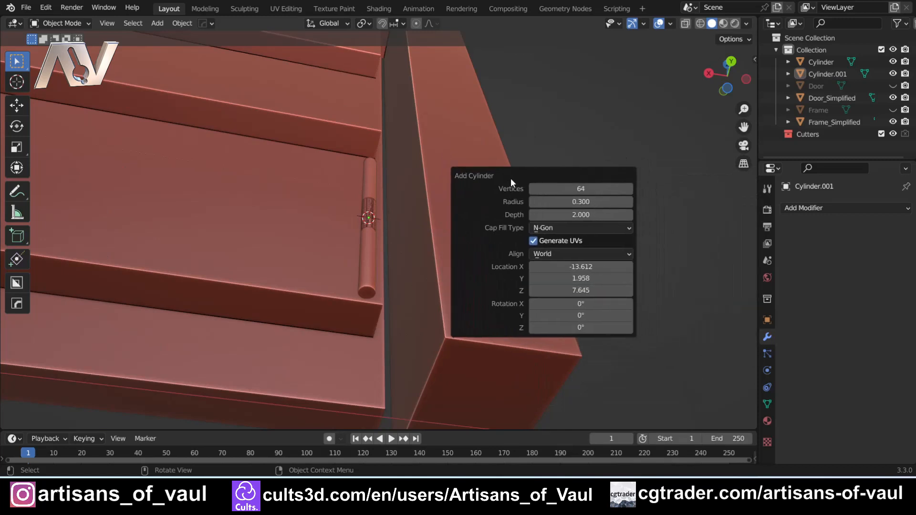
pyautogui.click(564, 201)
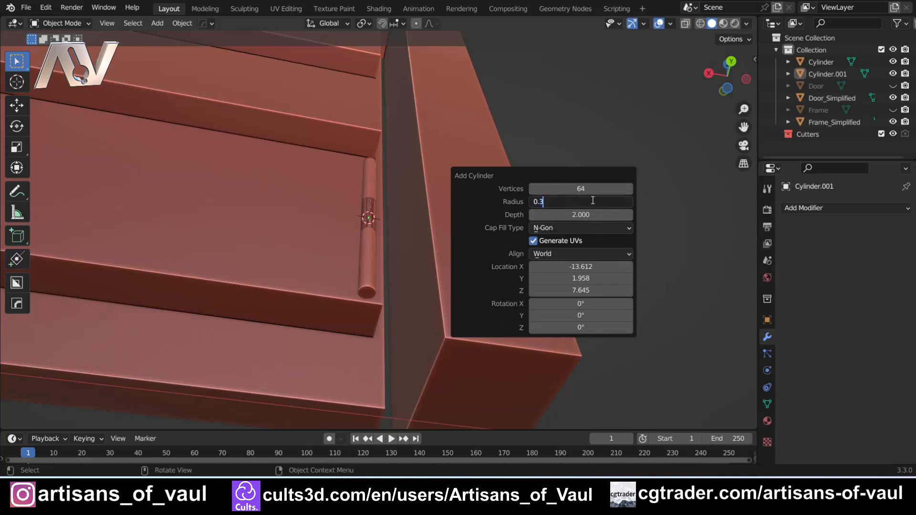
pyautogui.write('+0.8')
pyautogui.press('Return')
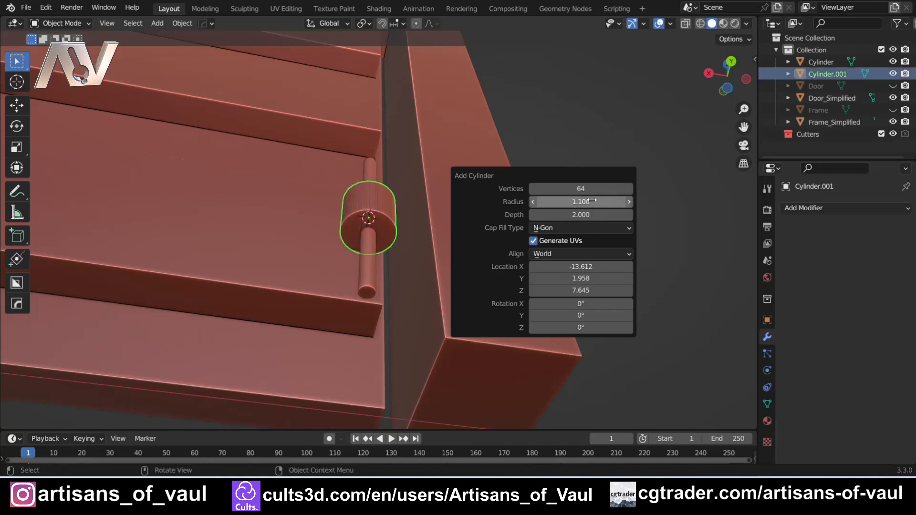
# Step: Examine the barrel's position against the door and frame from several angles, and select the barrel together with the pin
pyautogui.moveTo(382, 236); pyautogui.dragTo(389, 319, button='middle')
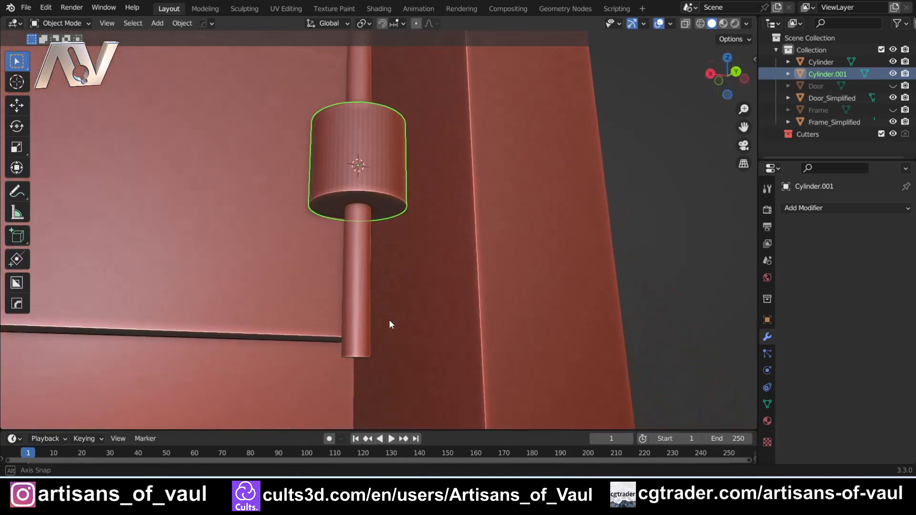
pyautogui.scroll(-4, 377, 237)
pyautogui.moveTo(376, 233); pyautogui.dragTo(361, 116, button='middle')
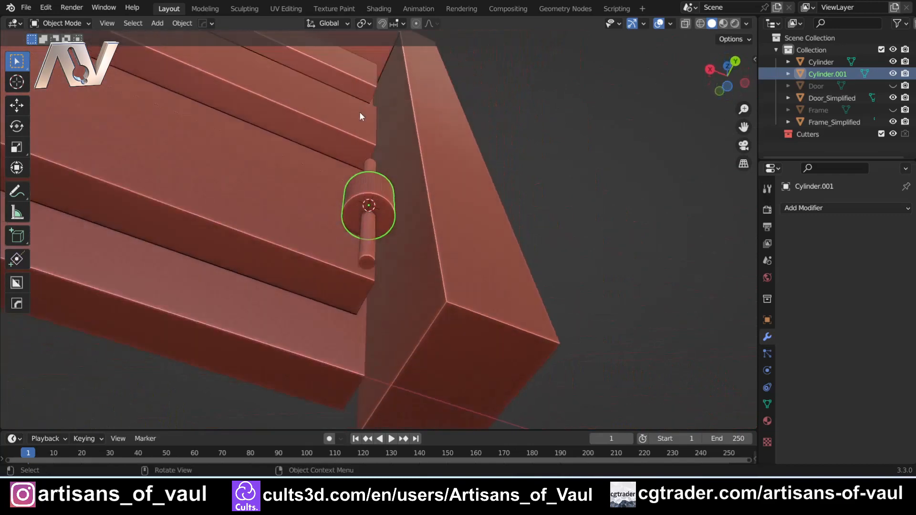
pyautogui.click(726, 87)
pyautogui.scroll(4, 413, 254)
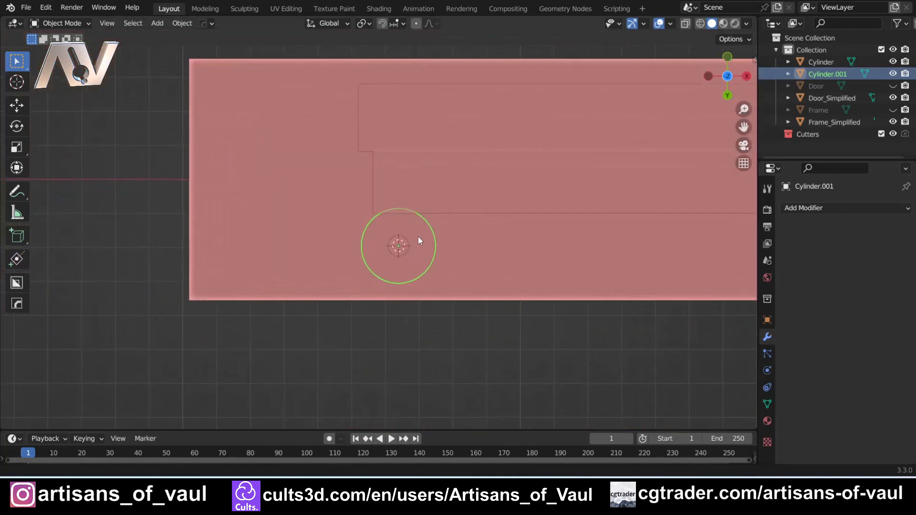
pyautogui.moveTo(399, 241); pyautogui.dragTo(398, 175, button='middle')
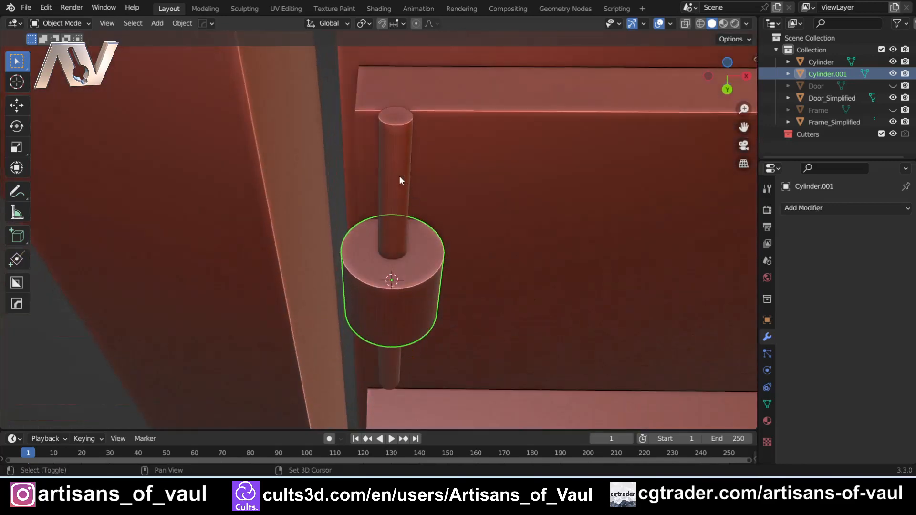
pyautogui.keyDown('shift'); pyautogui.click(399, 175); pyautogui.keyUp('shift')
pyautogui.click(419, 267)
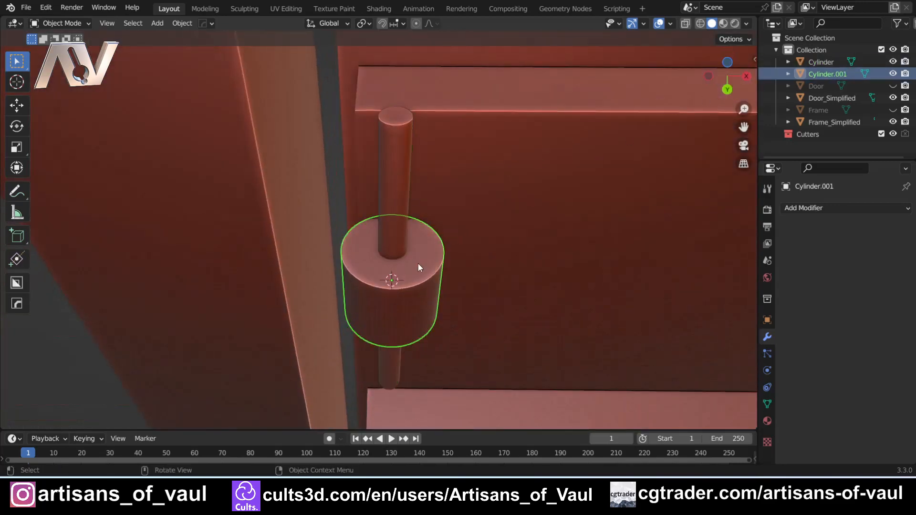
pyautogui.keyDown('shift'); pyautogui.click(402, 153); pyautogui.keyUp('shift')
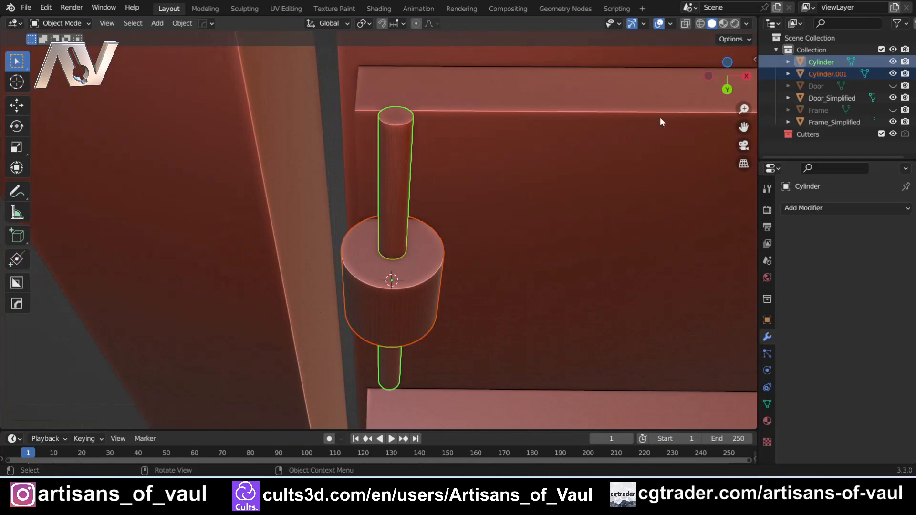
# Step: Enable the Screencast Keys overlay
pyautogui.press('n')
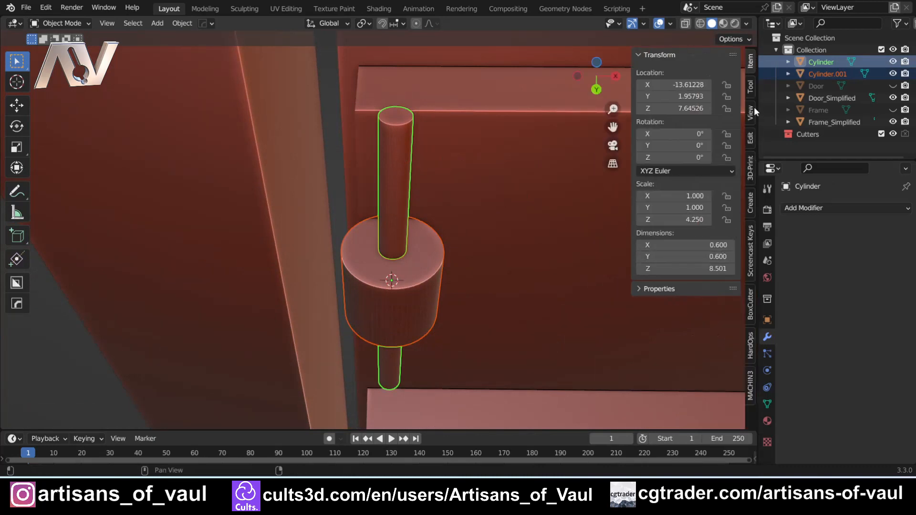
pyautogui.click(750, 239)
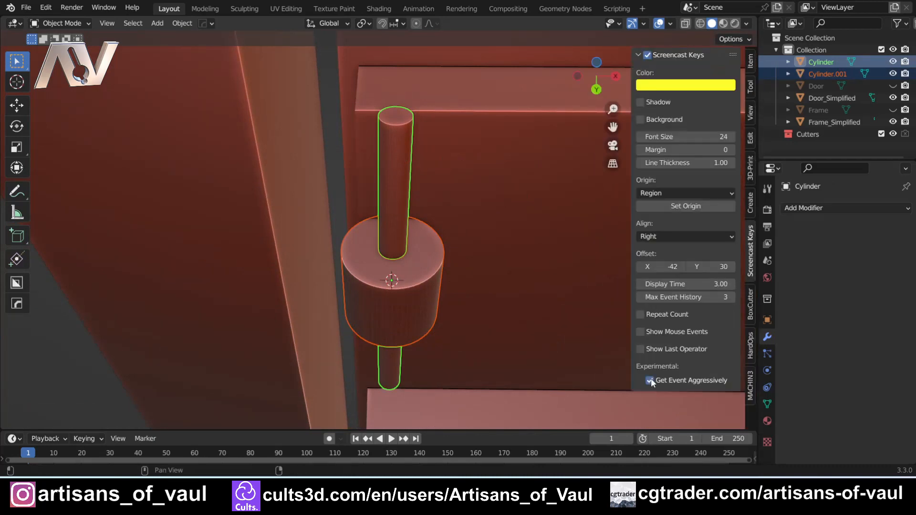
pyautogui.press('n')
# Step: From the bottom view, move the pin and barrel together about 0.236 along Y, away from the door's plank face
pyautogui.click(448, 239)
pyautogui.click(397, 171)
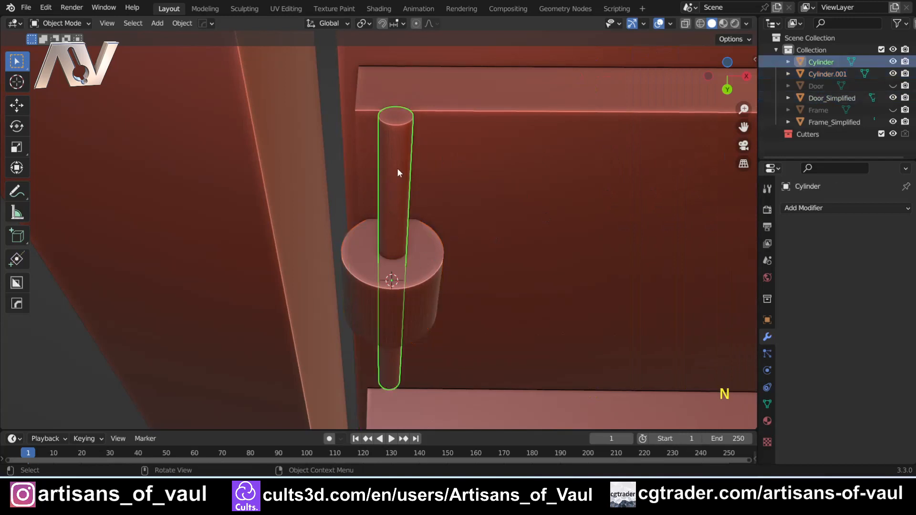
pyautogui.keyDown('shift'); pyautogui.click(429, 262); pyautogui.keyUp('shift')
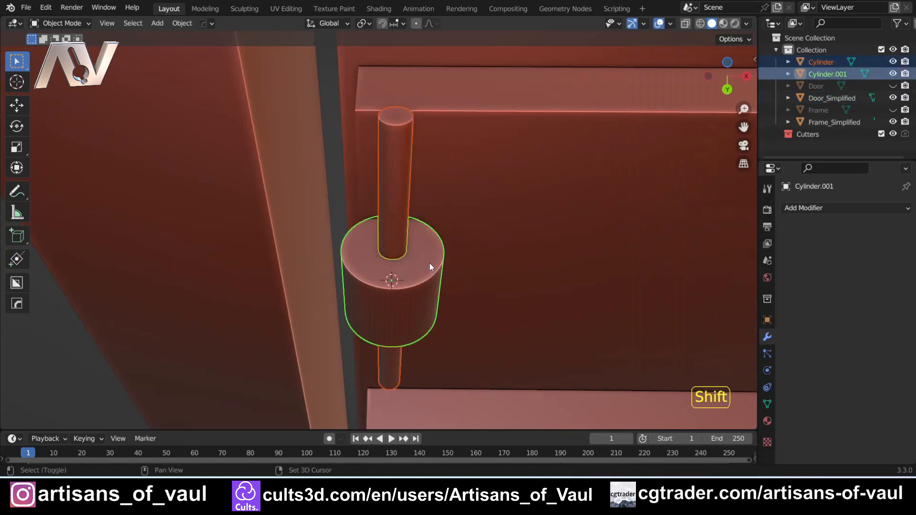
pyautogui.click(728, 64)
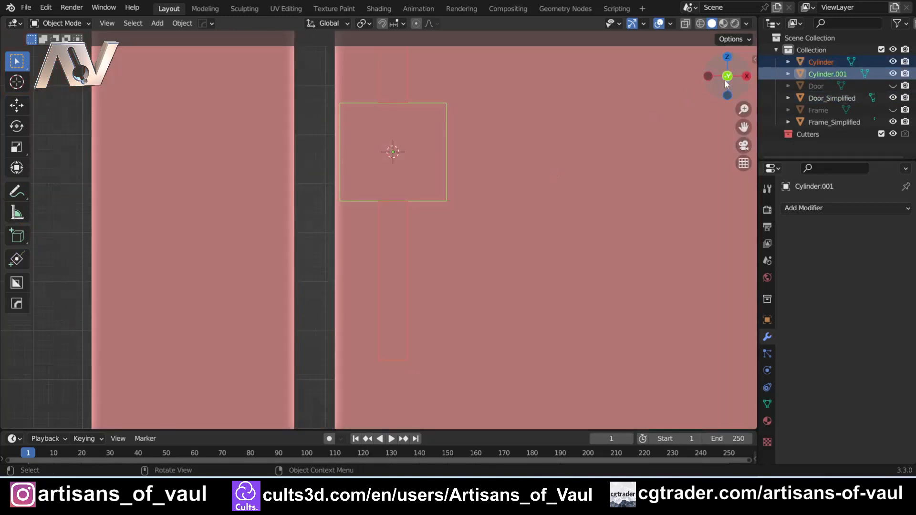
pyautogui.click(728, 97)
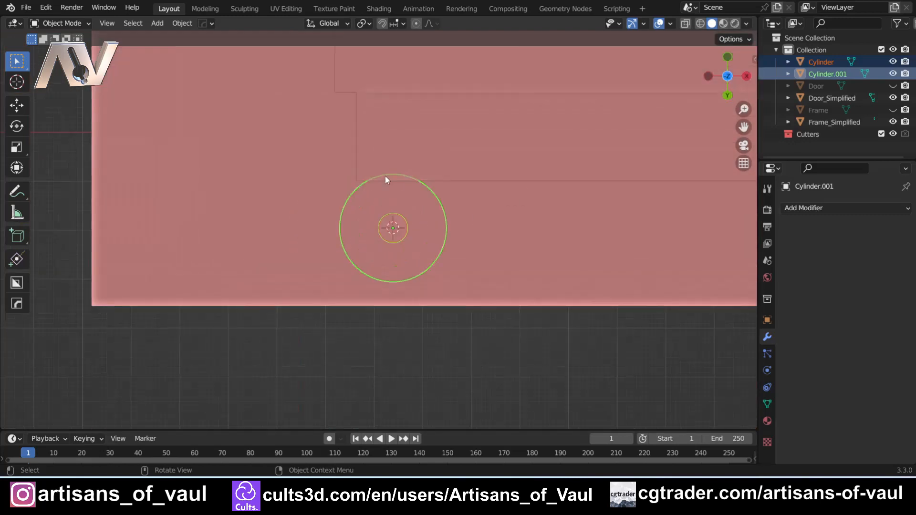
pyautogui.press('g')
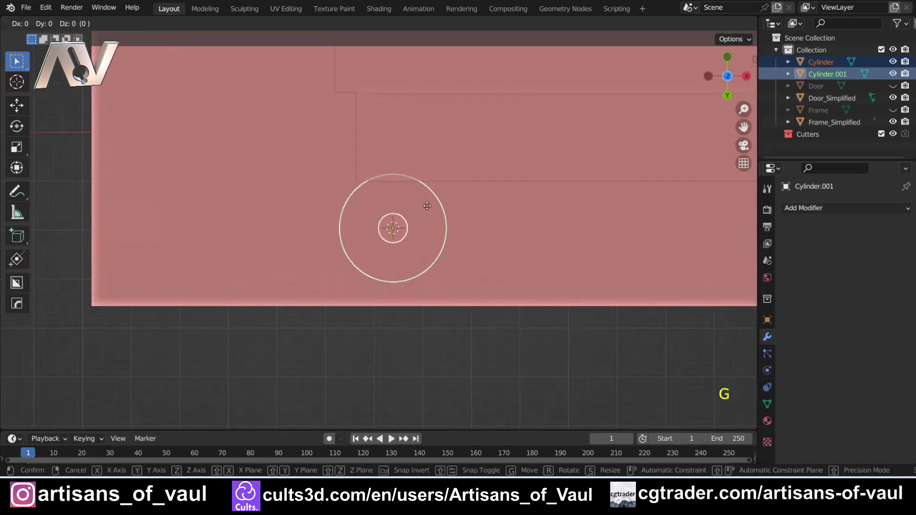
pyautogui.press('y')
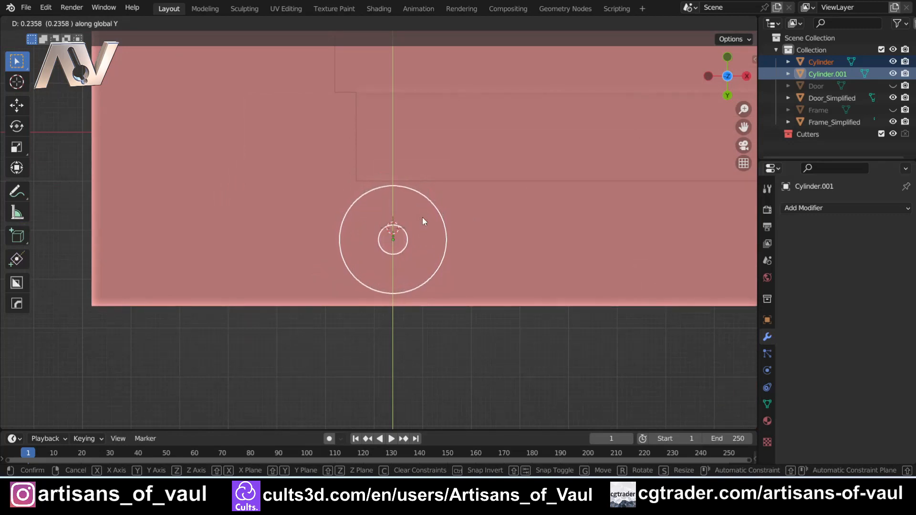
pyautogui.click(422, 216)
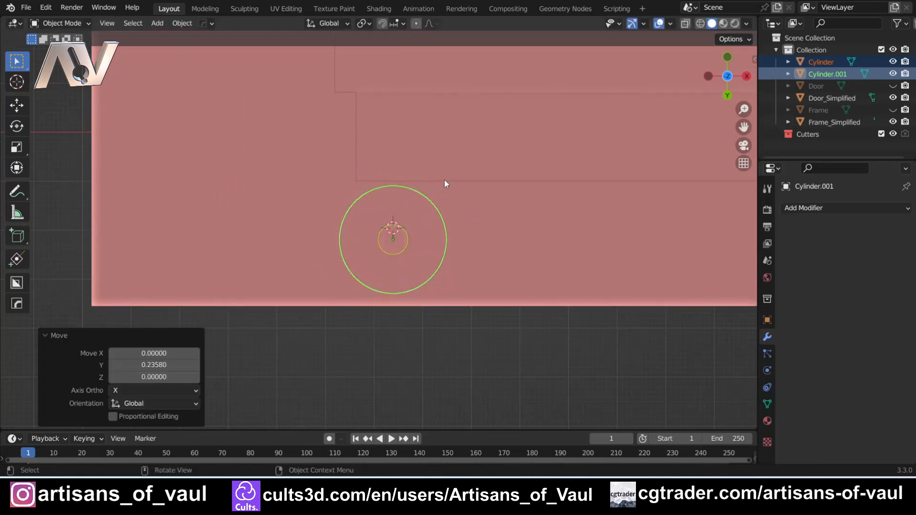
# Step: Check the clearance between the barrel and the door's plank face in perspective and from the bottom view
pyautogui.hotkey('shift', 'z')
pyautogui.keyDown('shift'); pyautogui.moveTo(345, 155); pyautogui.dragTo(336, 233, button='middle'); pyautogui.keyUp('shift')
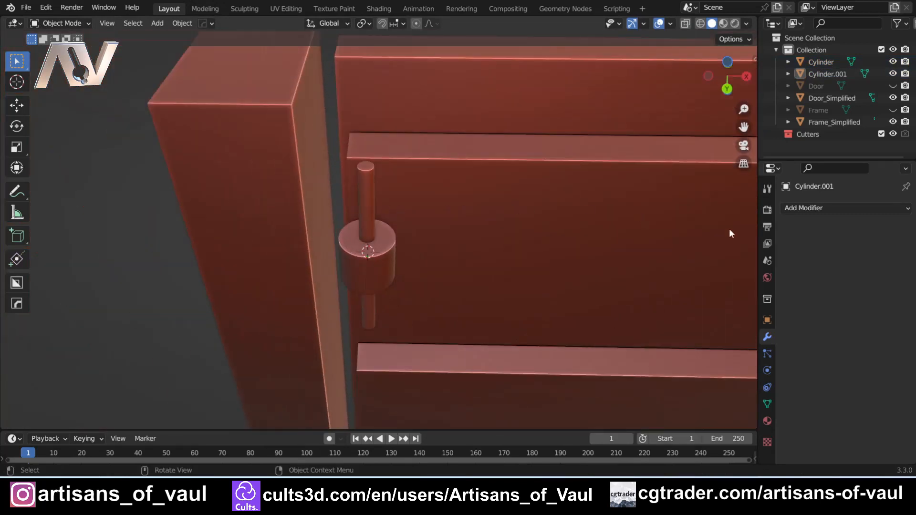
pyautogui.click(725, 61)
pyautogui.click(726, 95)
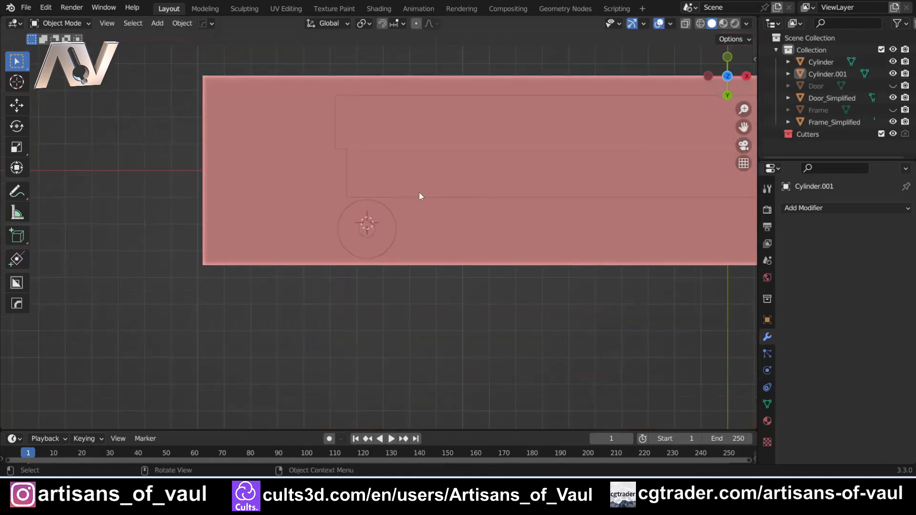
pyautogui.scroll(4, 381, 203)
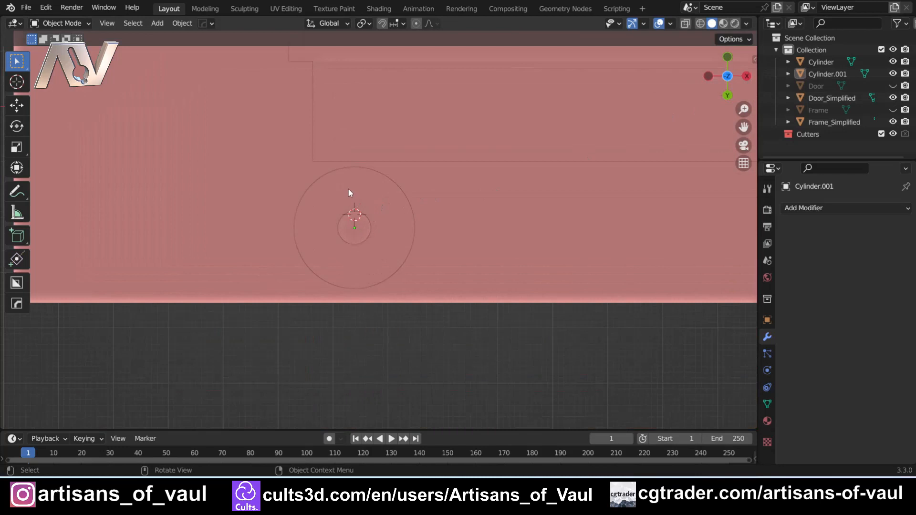
# Step: Edit the barrel's mesh and box-select the half of its vertices facing the door from the bottom view
pyautogui.click(348, 188)
pyautogui.keyDown('shift'); pyautogui.moveTo(348, 187); pyautogui.dragTo(354, 226, button='middle'); pyautogui.keyUp('shift')
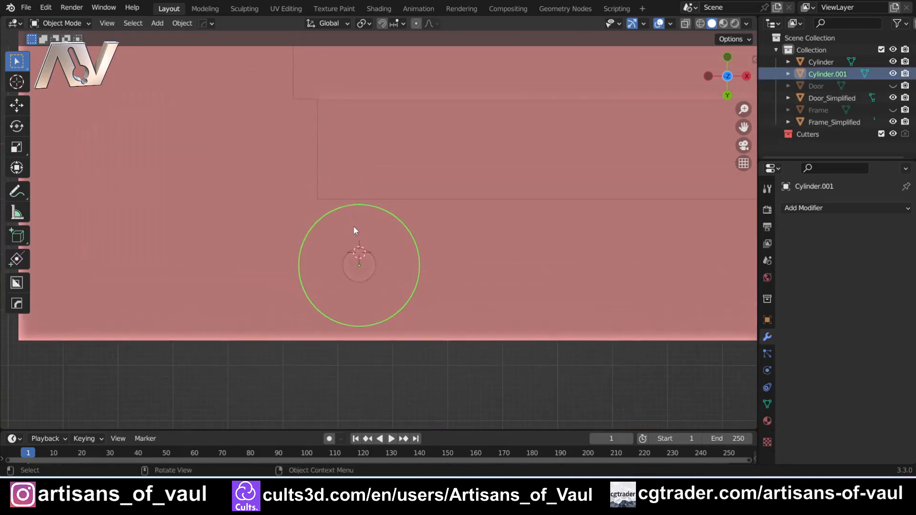
pyautogui.press('Tab')
pyautogui.press('a')
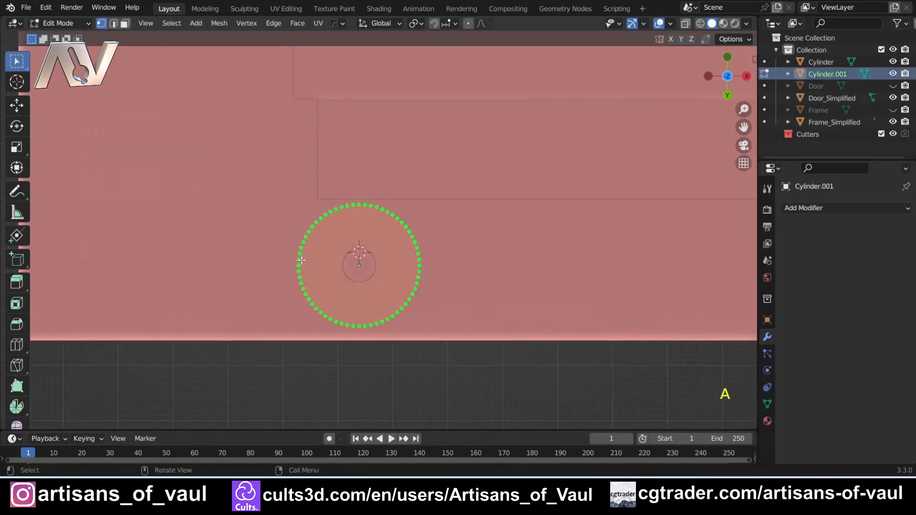
pyautogui.moveTo(280, 255); pyautogui.dragTo(458, 201)
pyautogui.keyDown('shift'); pyautogui.moveTo(287, 249); pyautogui.dragTo(469, 260); pyautogui.keyUp('shift')
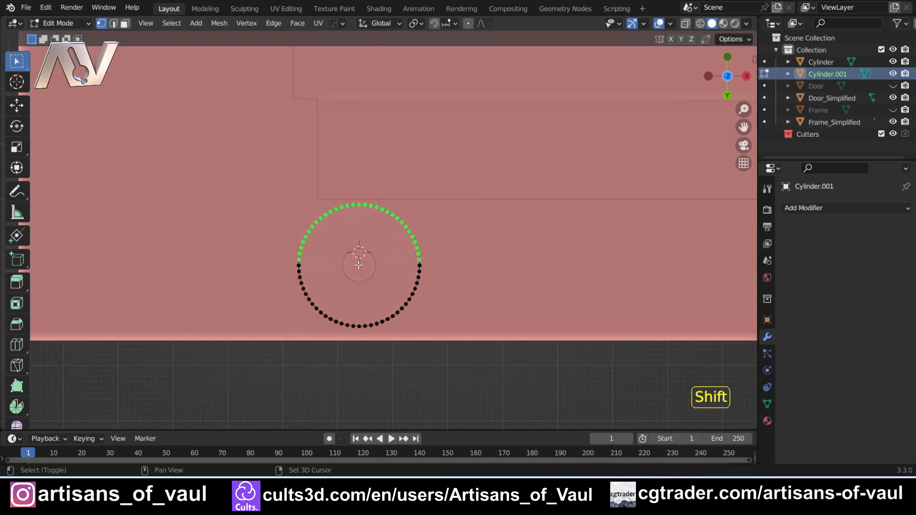
pyautogui.scroll(2, 355, 262)
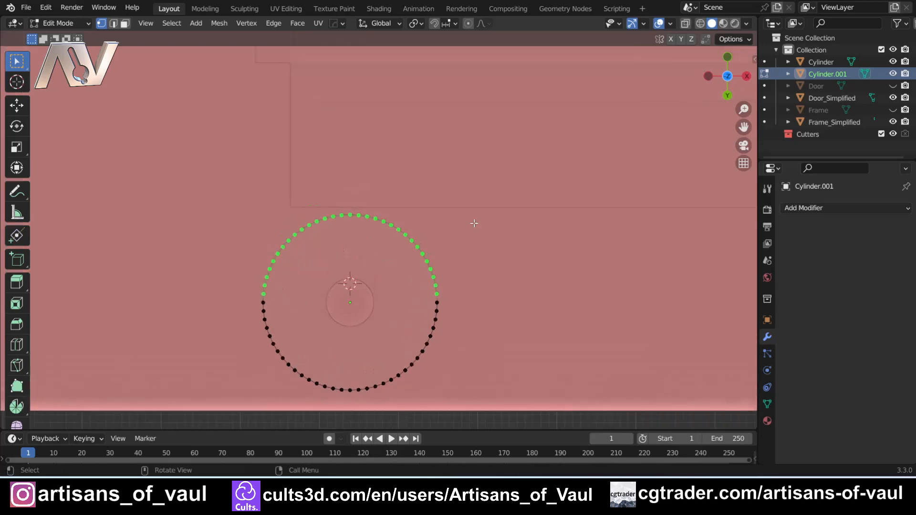
pyautogui.press('s')
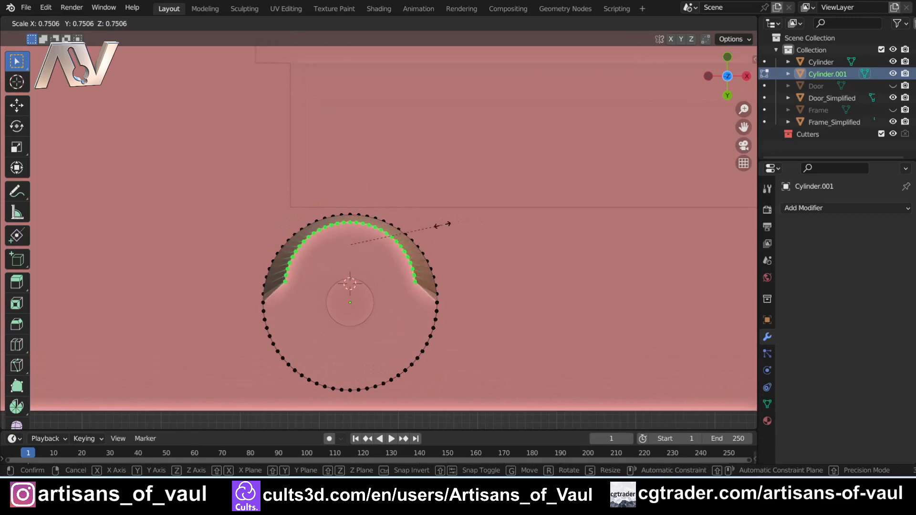
pyautogui.rightClick(439, 222)
# Step: Show the scene in wireframe and extend the selection to the door-facing half of the barrel at both of its ends
pyautogui.moveTo(263, 253); pyautogui.dragTo(353, 319, button='middle')
pyautogui.scroll(-1, 397, 176)
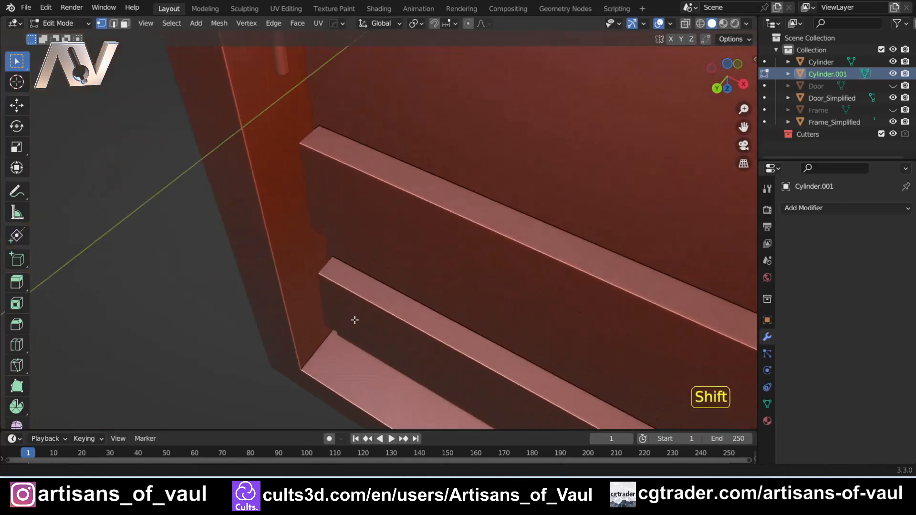
pyautogui.scroll(-6, 374, 252)
pyautogui.scroll(9, 384, 248)
pyautogui.keyDown('shift'); pyautogui.moveTo(365, 197); pyautogui.dragTo(352, 236, button='middle'); pyautogui.keyUp('shift')
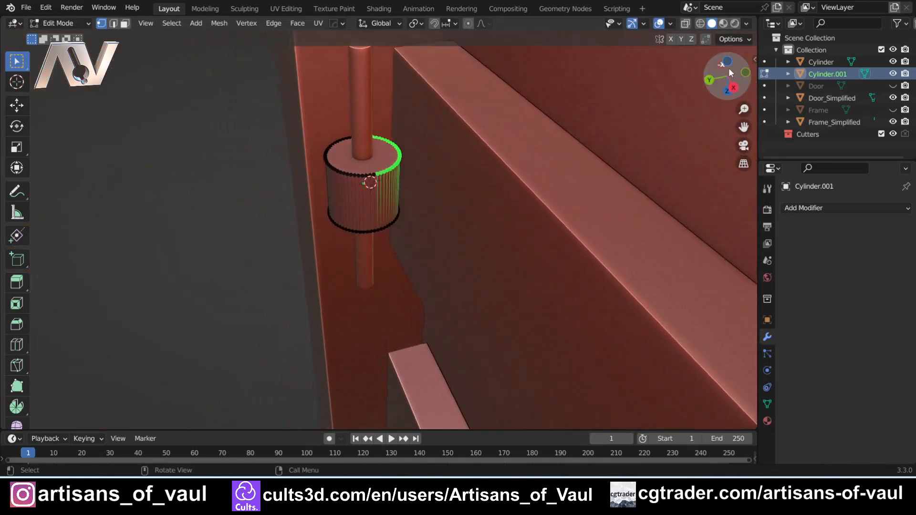
pyautogui.press('KP_7')
pyautogui.scroll(4, 284, 189)
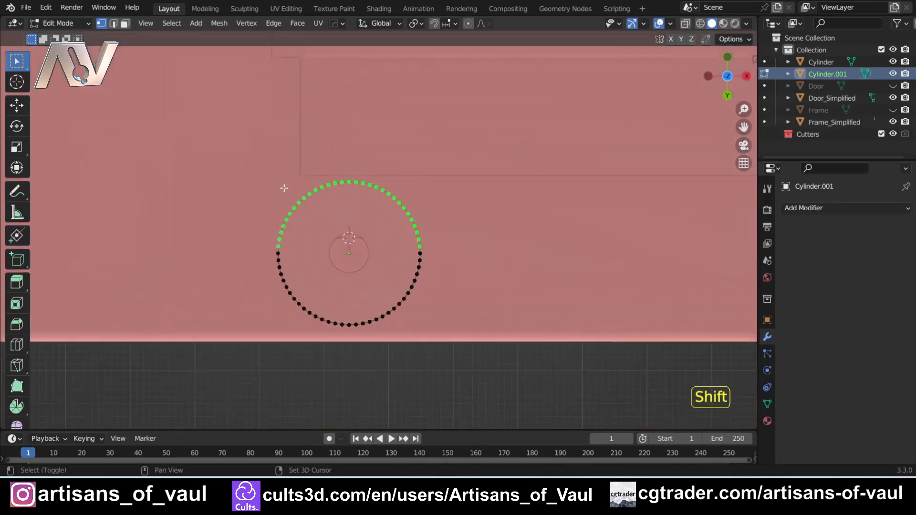
pyautogui.hotkey('shift', 'z')
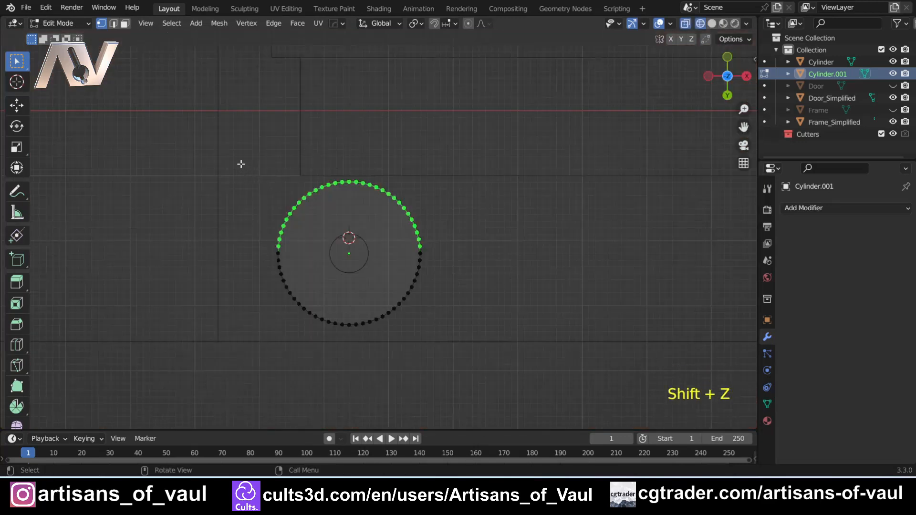
pyautogui.keyDown('shift'); pyautogui.moveTo(239, 161); pyautogui.dragTo(464, 253); pyautogui.keyUp('shift')
# Step: Check in perspective which of the barrel's vertices are selected along its full height
pyautogui.moveTo(464, 253); pyautogui.dragTo(423, 223, button='middle')
pyautogui.scroll(-3, 395, 186)
pyautogui.scroll(-2, 396, 182)
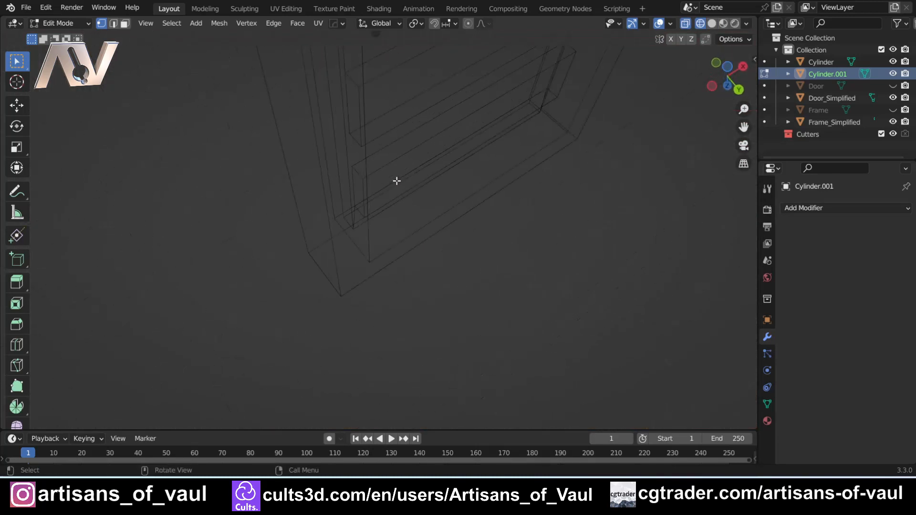
pyautogui.keyDown('shift'); pyautogui.moveTo(397, 181); pyautogui.dragTo(401, 324, button='middle'); pyautogui.keyUp('shift')
pyautogui.scroll(4, 389, 317)
pyautogui.moveTo(370, 298); pyautogui.dragTo(339, 262, button='middle')
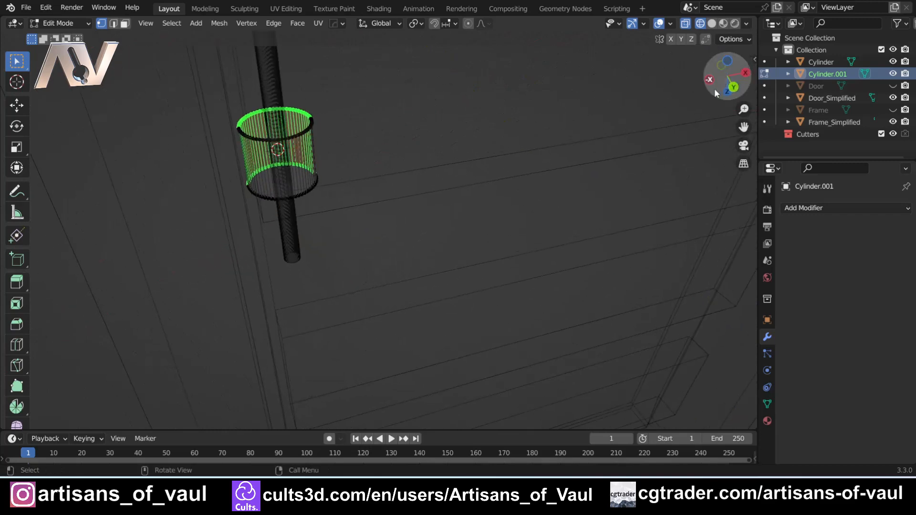
# Step: Flatten the barrel's door-facing half by scaling the selected vertices to 0 along Y
pyautogui.click(728, 62)
pyautogui.scroll(2, 313, 335)
pyautogui.keyDown('shift'); pyautogui.moveTo(313, 336); pyautogui.dragTo(471, 196, button='middle'); pyautogui.keyUp('shift')
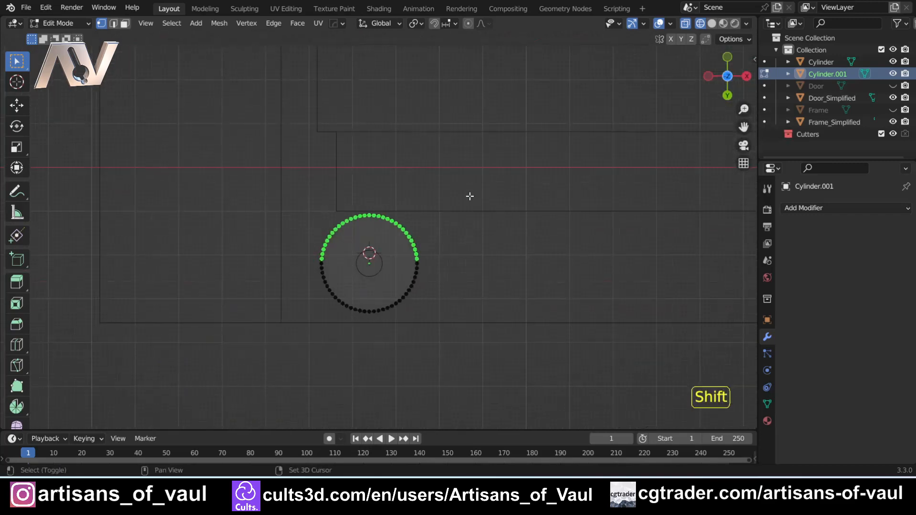
pyautogui.scroll(4, 462, 242)
pyautogui.keyDown('shift'); pyautogui.moveTo(462, 242); pyautogui.dragTo(466, 262, button='middle'); pyautogui.keyUp('shift')
pyautogui.press('s')
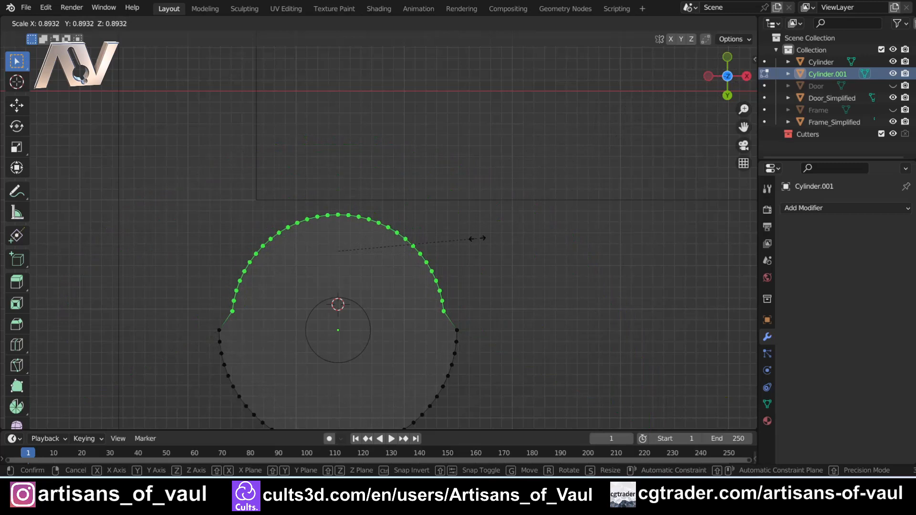
pyautogui.write('y')
pyautogui.write('0')
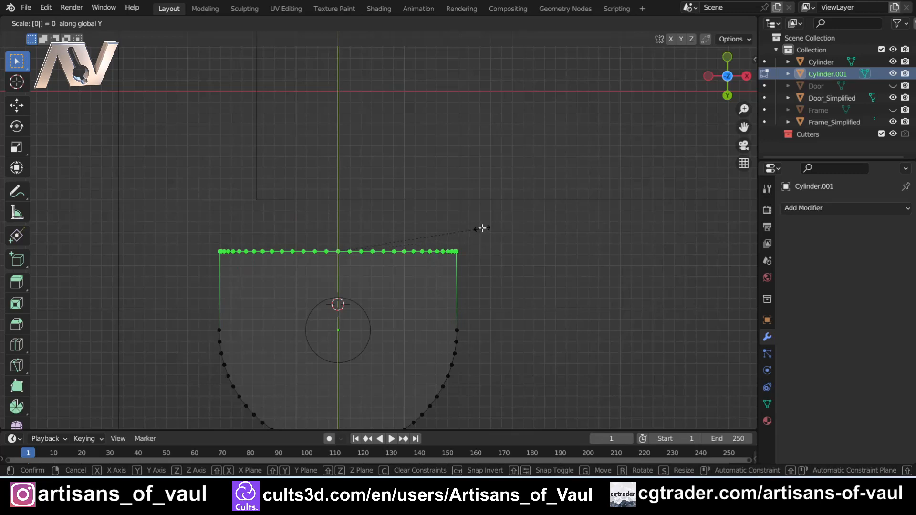
pyautogui.press('Return')
# Step: Move the flattened side of the barrel about -0.382 along Y, to just short of the door's plank face
pyautogui.scroll(-3, 315, 270)
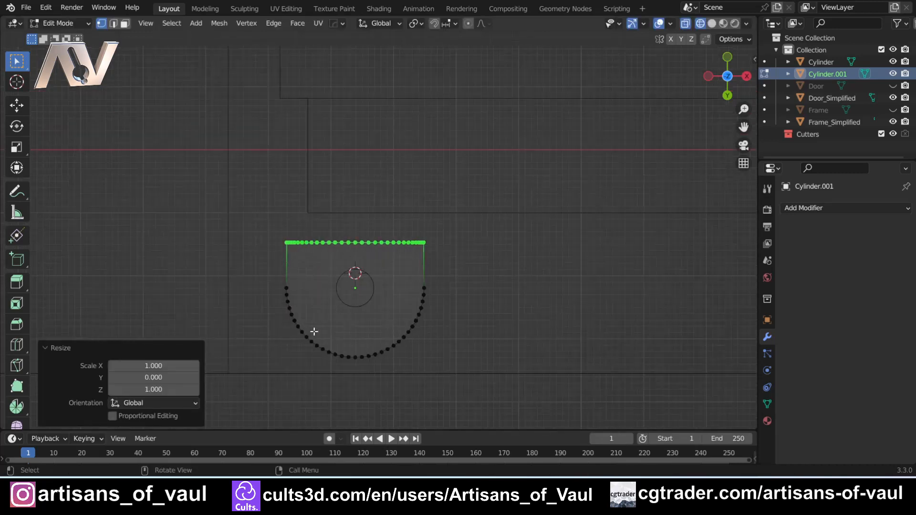
pyautogui.scroll(2, 343, 310)
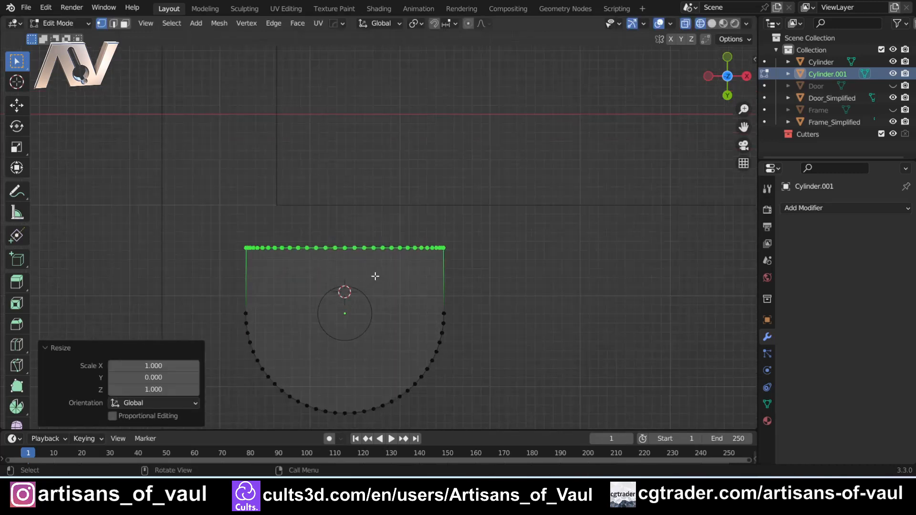
pyautogui.press('g')
pyautogui.press('y')
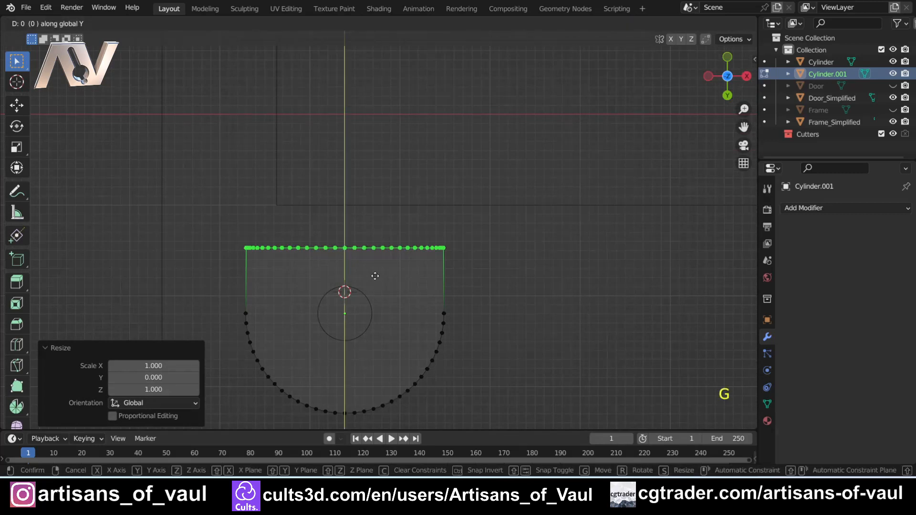
pyautogui.click(381, 241)
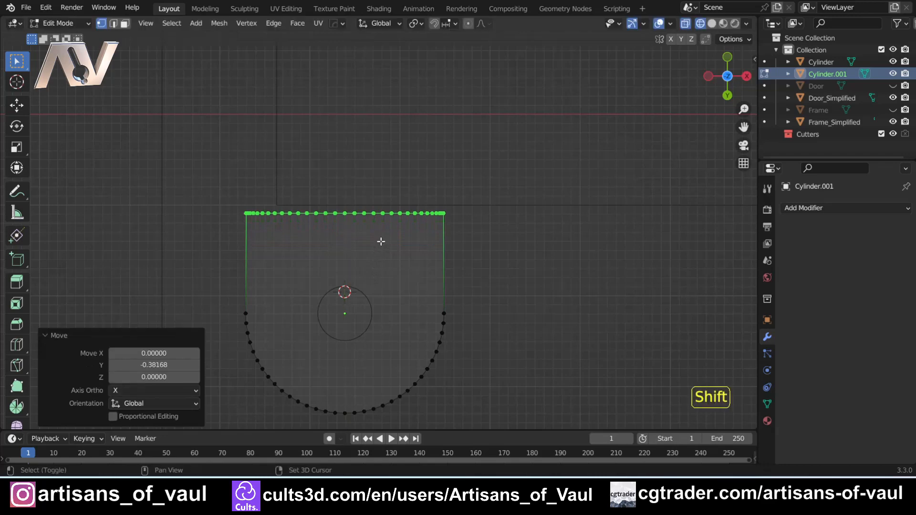
# Step: Return to solid display and Object Mode, and move barrel and pin together about 0.357 along X to align with the plank's edge
pyautogui.hotkey('shift', 'z')
pyautogui.moveTo(381, 242)
pyautogui.mouseDown(button='middle')
pyautogui.moveTo(389, 224)
pyautogui.moveTo(354, 244)
pyautogui.mouseUp(button='middle')
pyautogui.click(728, 75)
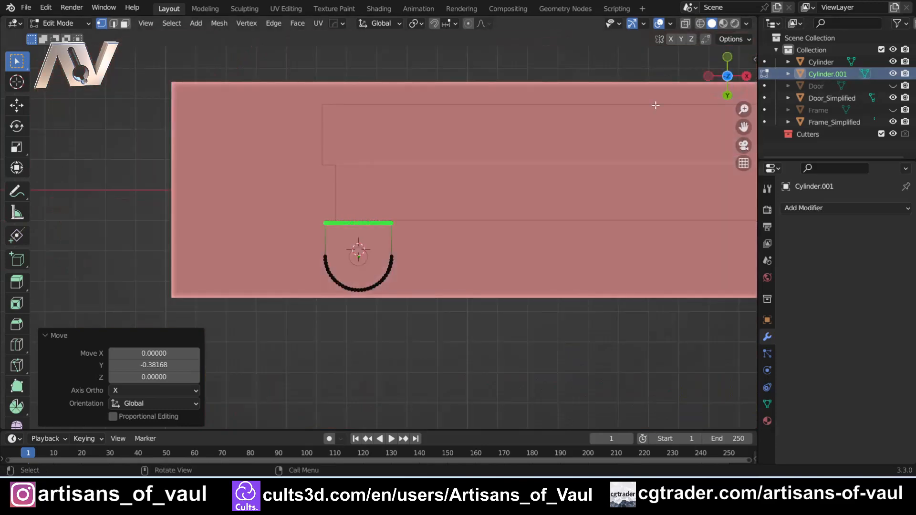
pyautogui.scroll(3, 385, 237)
pyautogui.press('Tab')
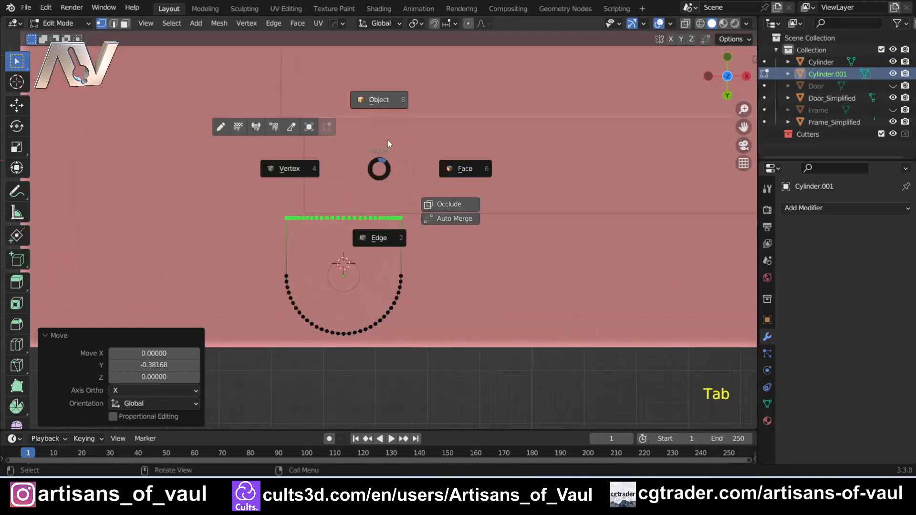
pyautogui.keyDown('shift'); pyautogui.click(354, 271); pyautogui.keyUp('shift')
pyautogui.press('g')
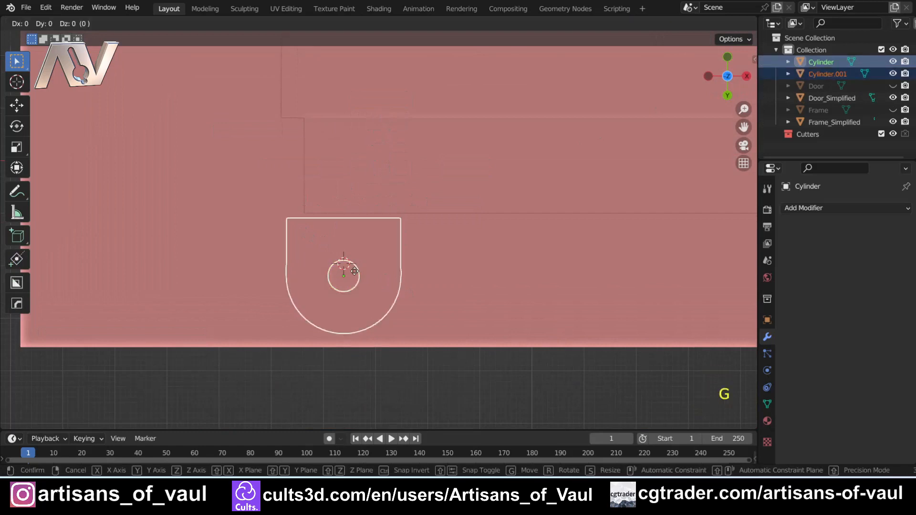
pyautogui.press('x')
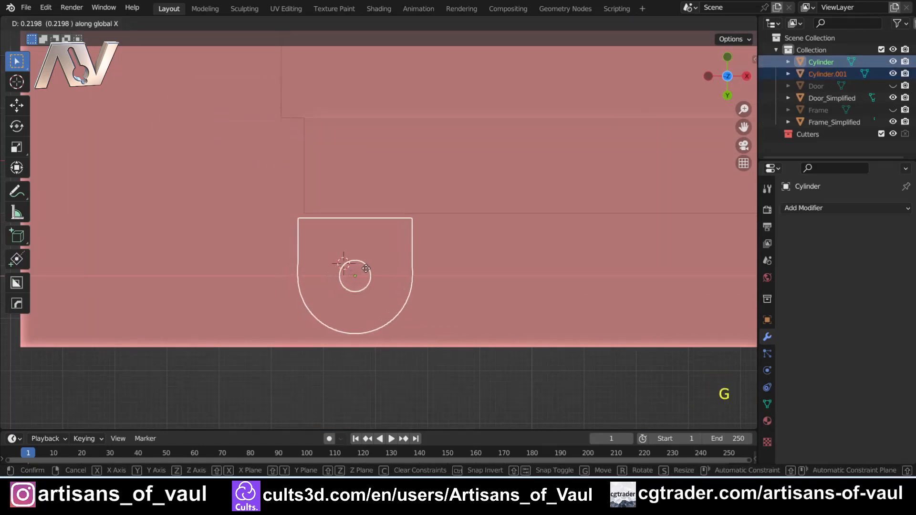
pyautogui.click(374, 269)
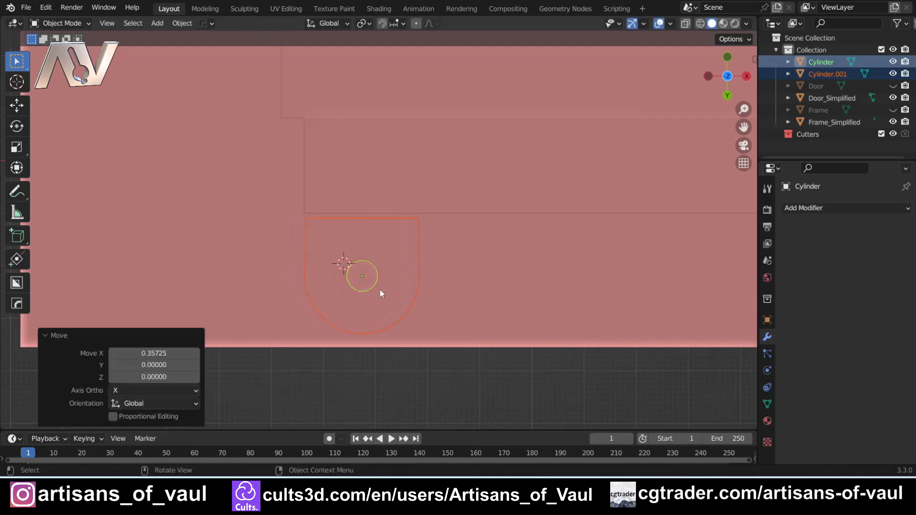
# Step: Examine the shifted barrel and pin against the door and frame in perspective
pyautogui.hotkey('shift', 'z')
pyautogui.hotkey('shift', 'z')
pyautogui.scroll(-4, 405, 333)
pyautogui.scroll(3, 371, 186)
pyautogui.moveTo(404, 333)
pyautogui.mouseDown(button='middle')
pyautogui.moveTo(371, 186)
pyautogui.moveTo(382, 179)
pyautogui.mouseUp(button='middle')
pyautogui.scroll(-5, 420, 121)
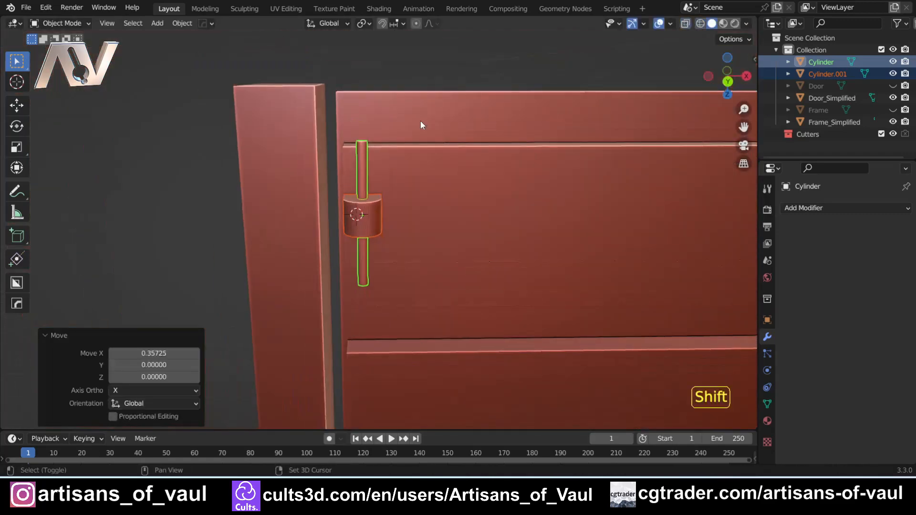
pyautogui.keyDown('shift'); pyautogui.moveTo(420, 121); pyautogui.dragTo(412, 158, button='middle'); pyautogui.keyUp('shift')
pyautogui.scroll(3, 389, 247)
pyautogui.moveTo(389, 247); pyautogui.dragTo(393, 224, button='middle')
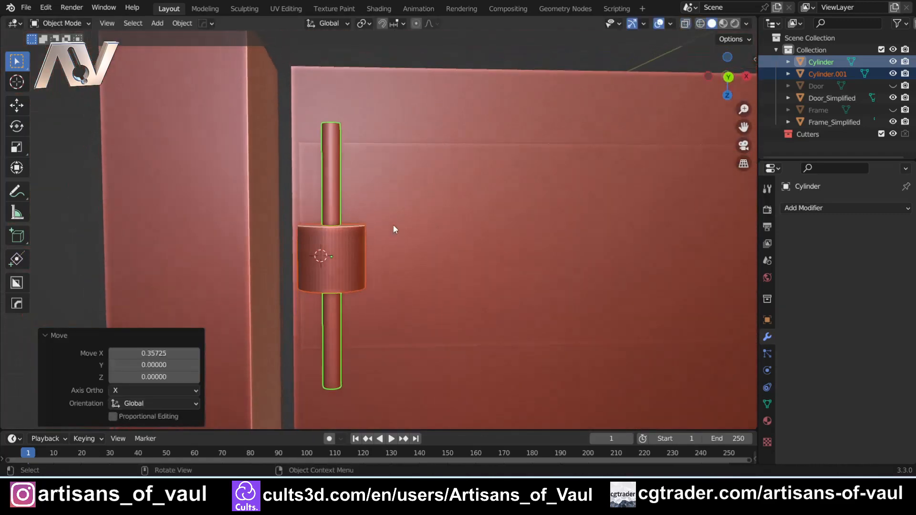
# Step: Lengthen the barrel along Z by a scale factor of about 2.44, keeping both pin ends exposed
pyautogui.click(346, 247)
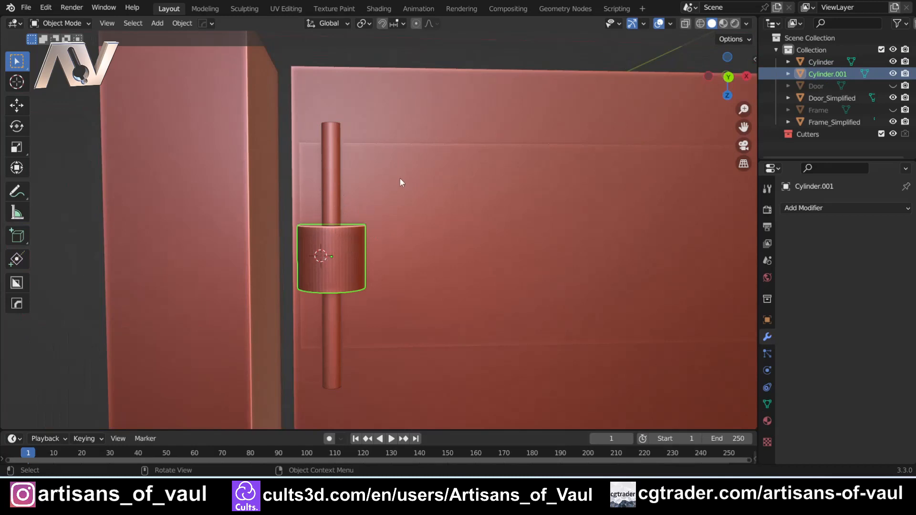
pyautogui.scroll(-2, 400, 180)
pyautogui.moveTo(401, 179); pyautogui.dragTo(406, 247, button='middle')
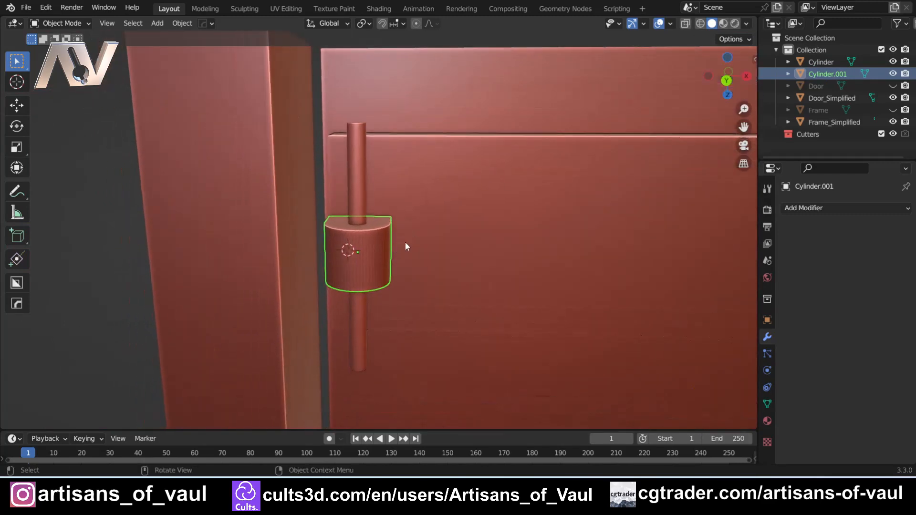
pyautogui.press('s')
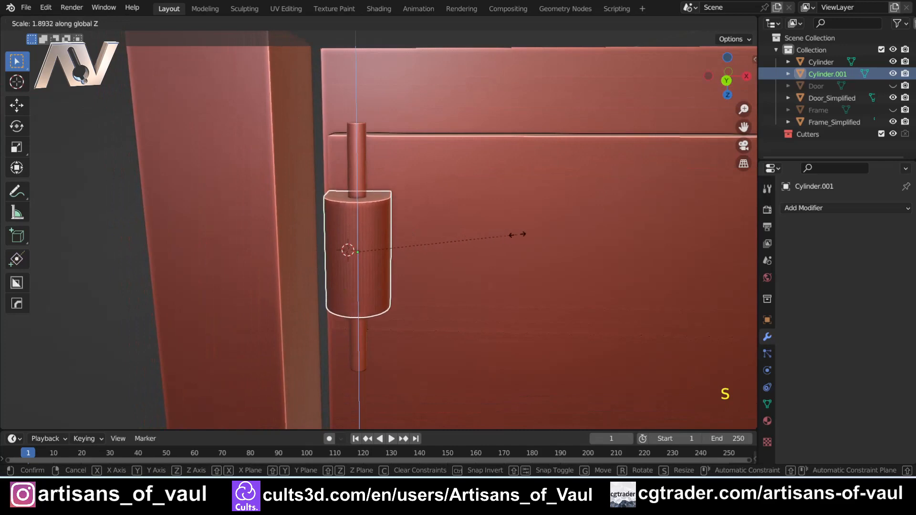
pyautogui.click(573, 231)
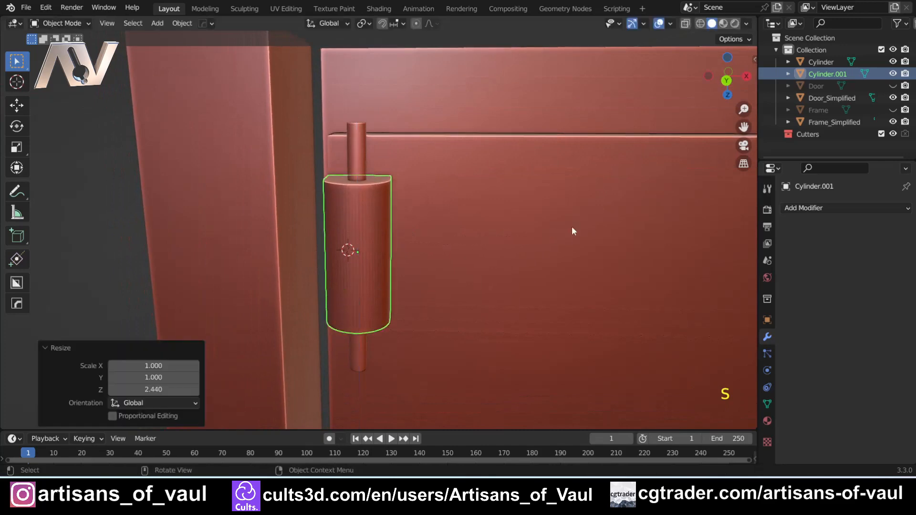
# Step: From the back view, lower the barrel about 0.189 along Z on the pin
pyautogui.click(726, 81)
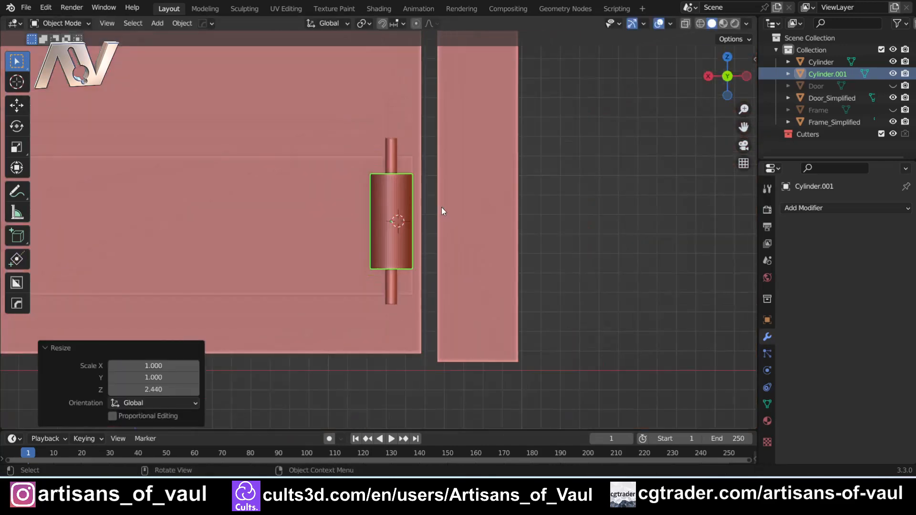
pyautogui.press('g')
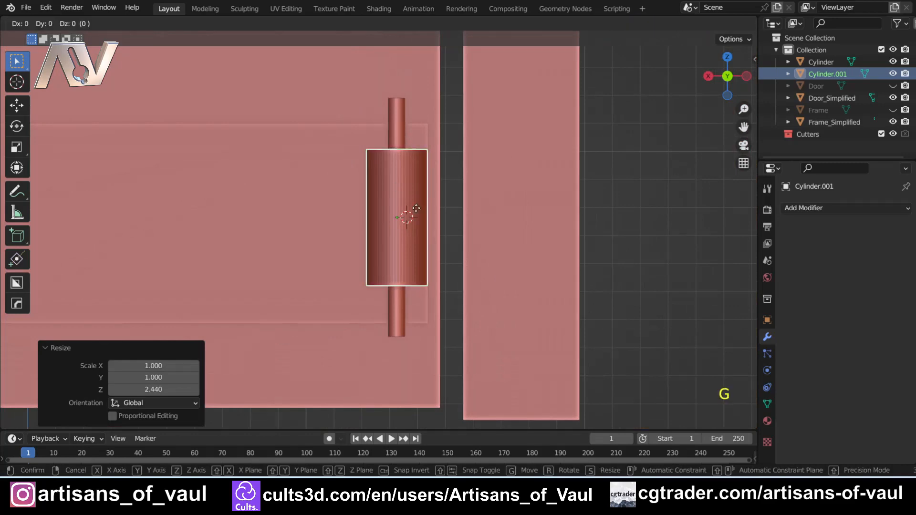
pyautogui.press('z')
pyautogui.click(415, 213)
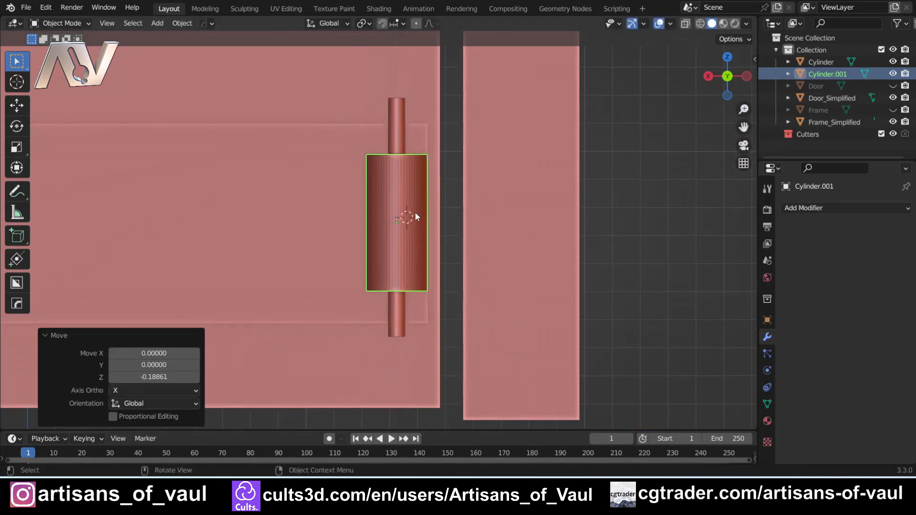
# Step: Select the simplified frame and examine the gap between it and the hinge barrel
pyautogui.moveTo(415, 213); pyautogui.dragTo(482, 179, button='middle')
pyautogui.click(482, 179)
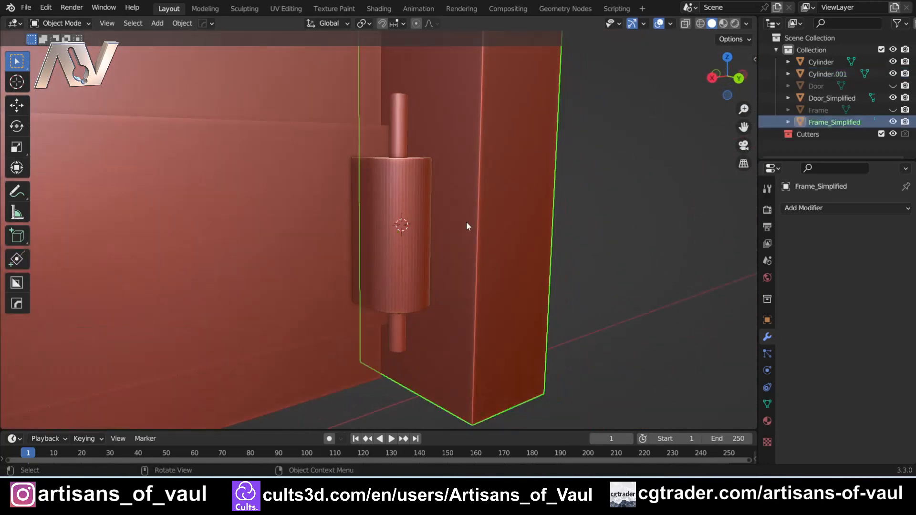
pyautogui.moveTo(465, 221); pyautogui.dragTo(414, 197, button='middle')
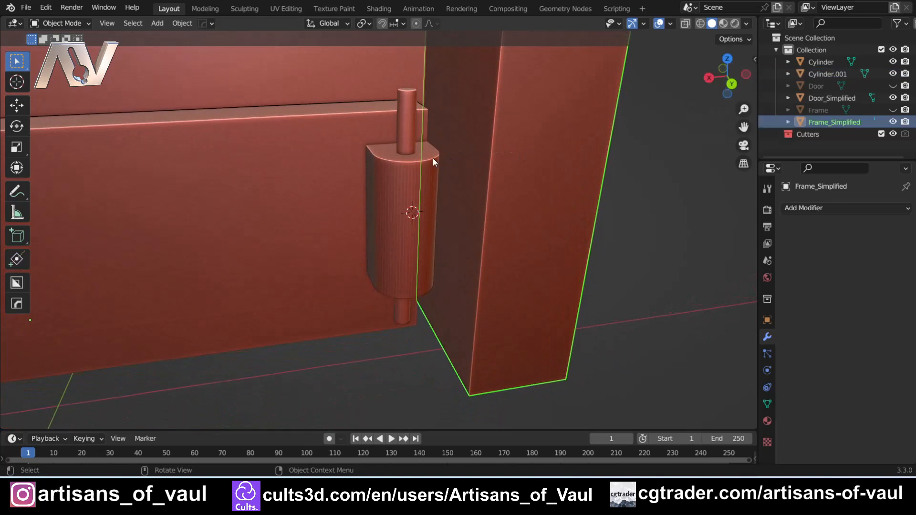
pyautogui.scroll(-2, 433, 162)
pyautogui.keyDown('shift'); pyautogui.moveTo(433, 162); pyautogui.dragTo(374, 219, button='middle'); pyautogui.keyUp('shift')
pyautogui.scroll(3, 374, 218)
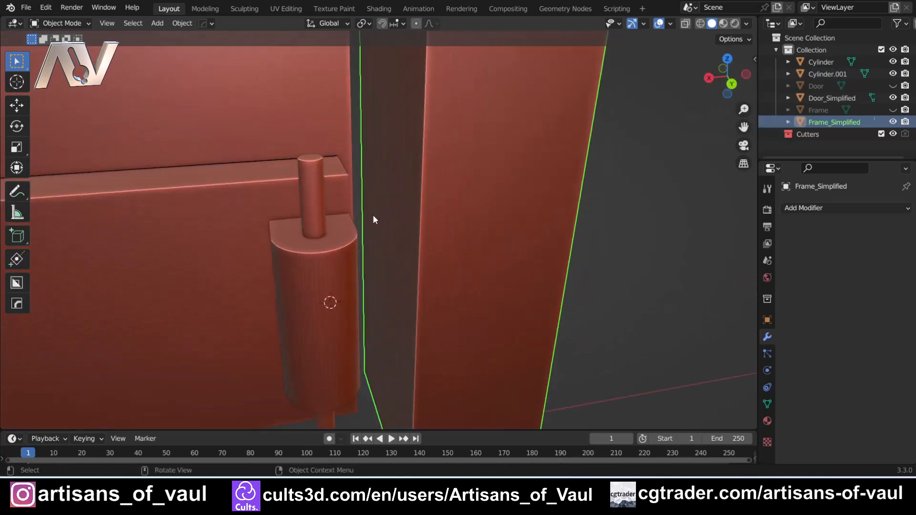
# Step: From the back view, select the hinge barrel and snap the 3D cursor to it
pyautogui.click(733, 85)
pyautogui.click(307, 258)
pyautogui.press('KP_Decimal')
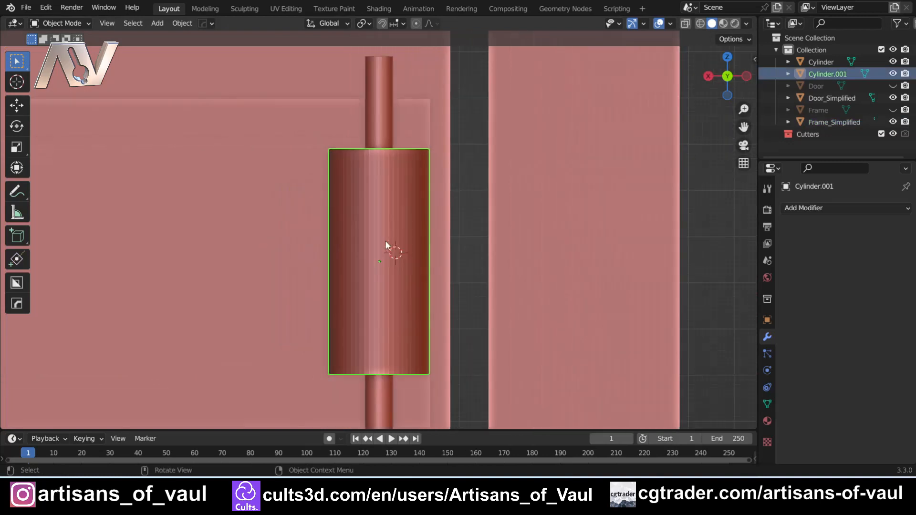
pyautogui.scroll(-3, 387, 244)
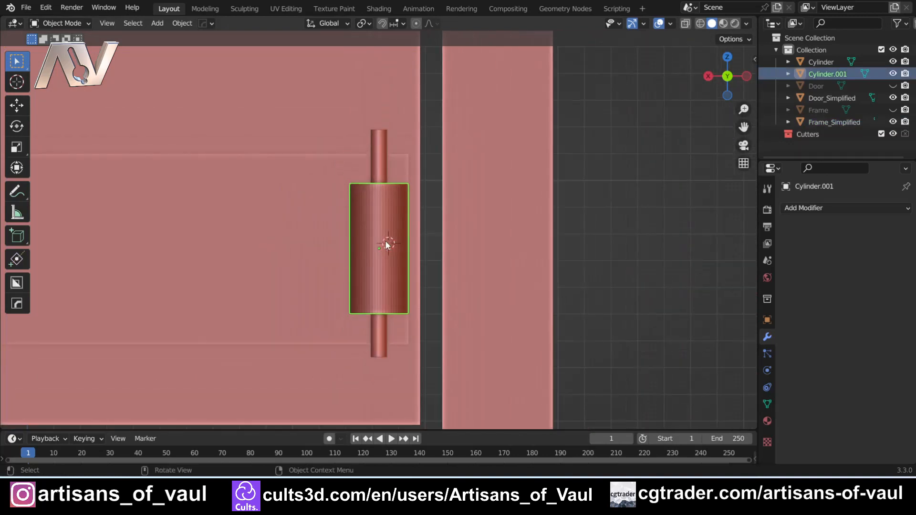
pyautogui.hotkey('alt', 'a')
pyautogui.click(377, 252)
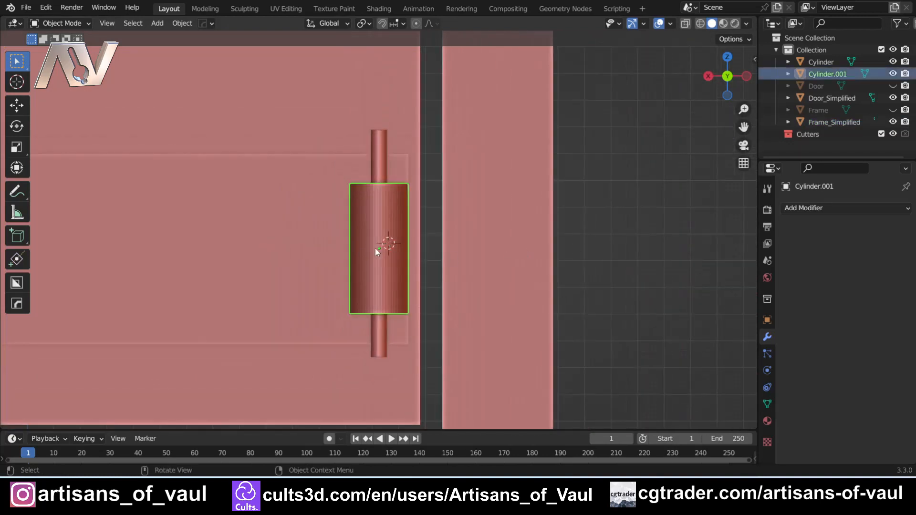
pyautogui.scroll(4, 376, 249)
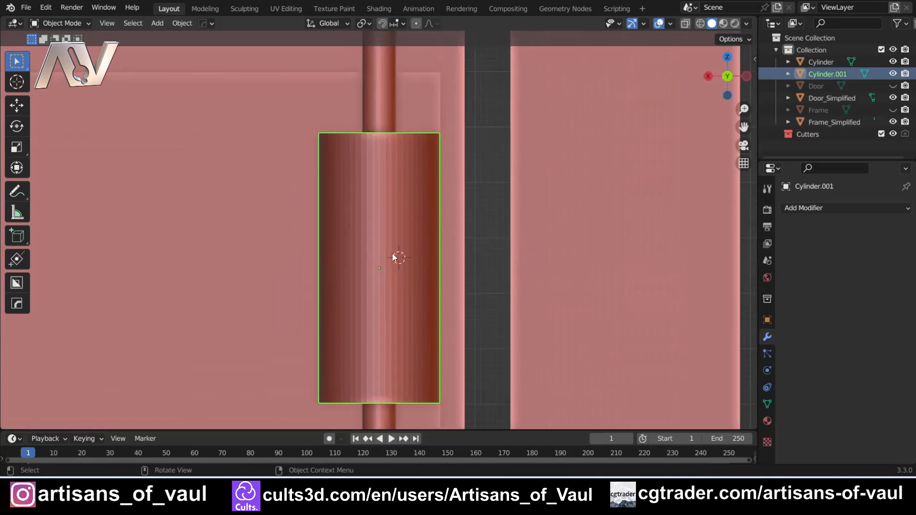
pyautogui.click(182, 23)
pyautogui.moveTo(230, 96)
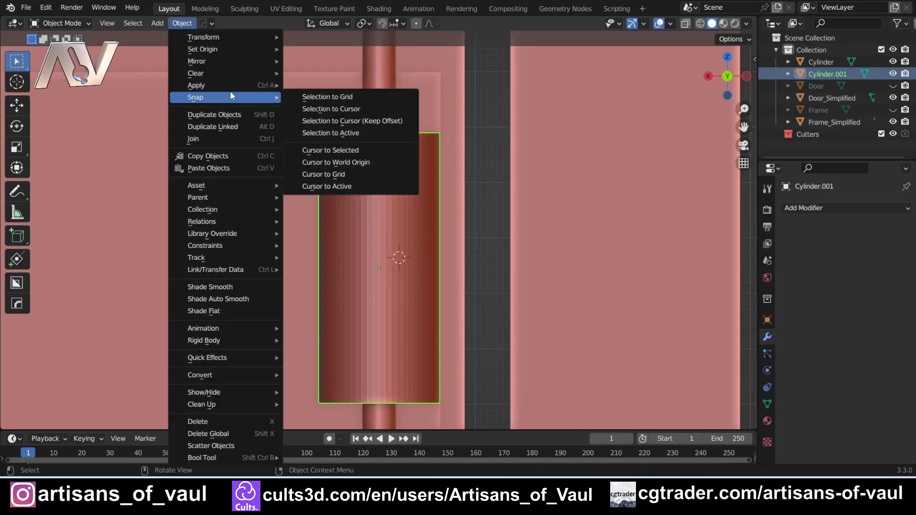
pyautogui.click(331, 150)
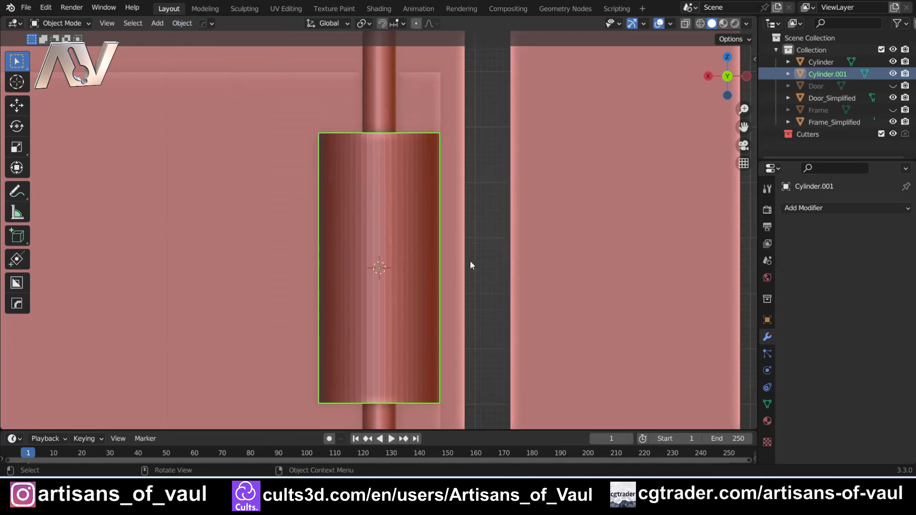
# Step: Add a cube of size 2 at the 3D cursor and flatten it along Z by a scale factor of about -0.035
pyautogui.hotkey('shift', 'a')
pyautogui.moveTo(451, 223)
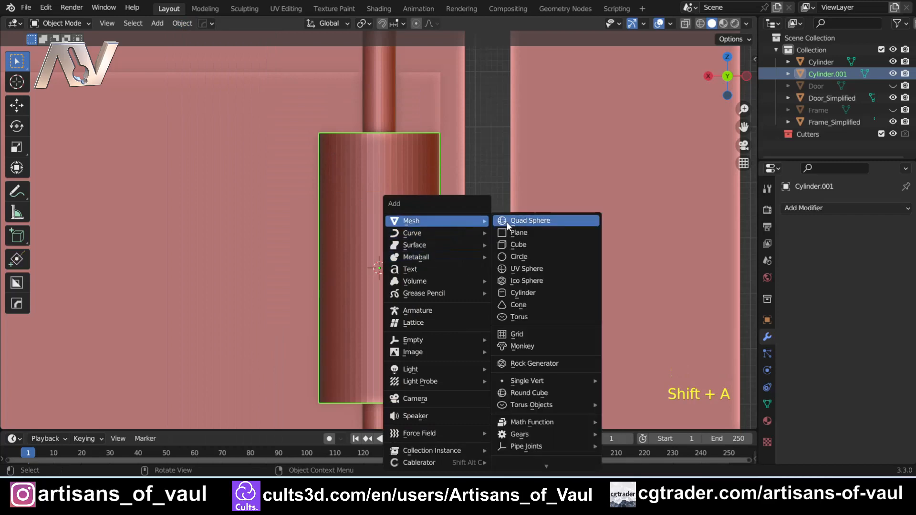
pyautogui.click(518, 244)
pyautogui.scroll(-3, 417, 248)
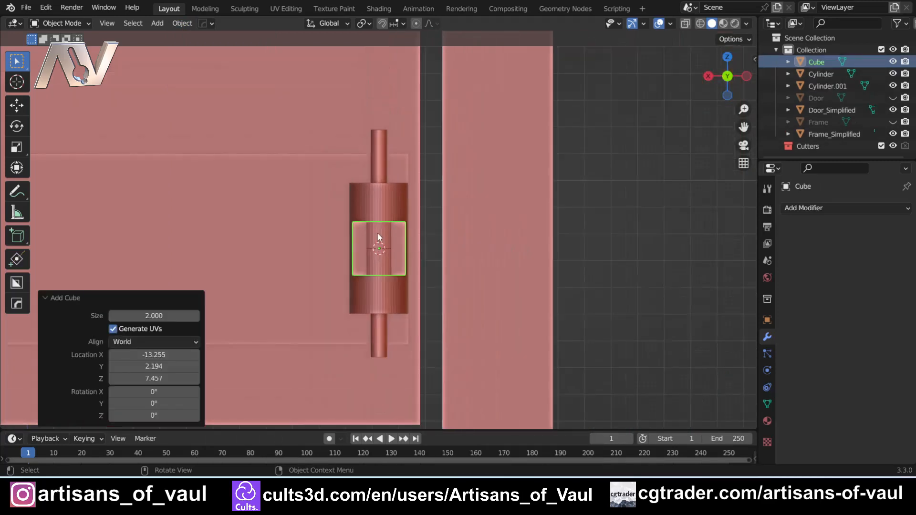
pyautogui.moveTo(417, 248); pyautogui.dragTo(465, 237, button='middle')
pyautogui.scroll(5, 465, 239)
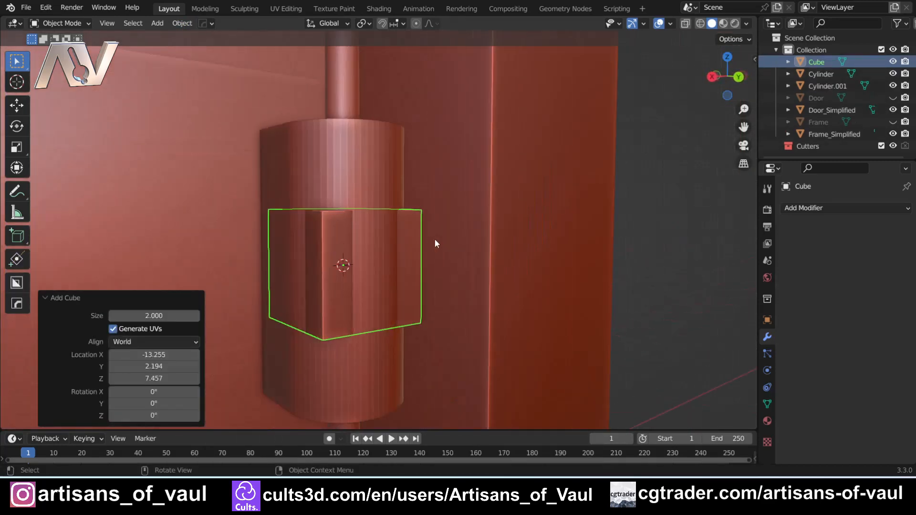
pyautogui.press('s')
pyautogui.press('z')
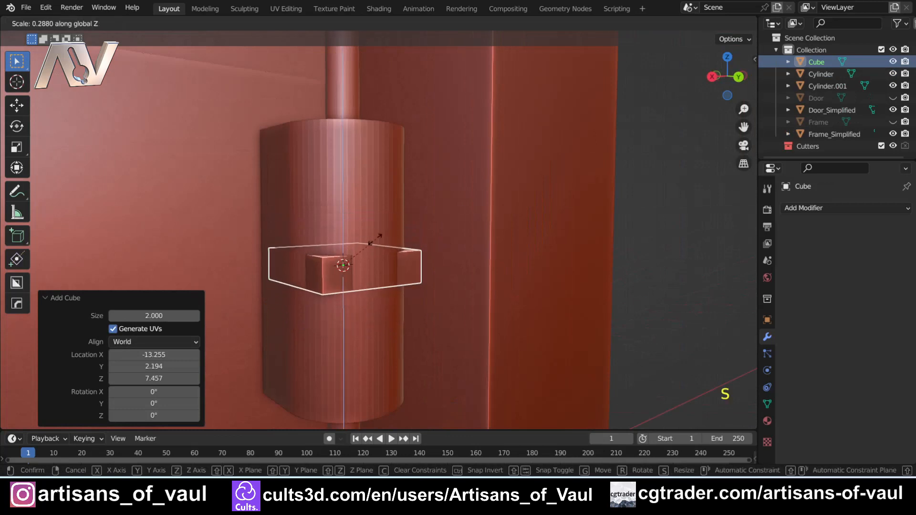
pyautogui.click(339, 262)
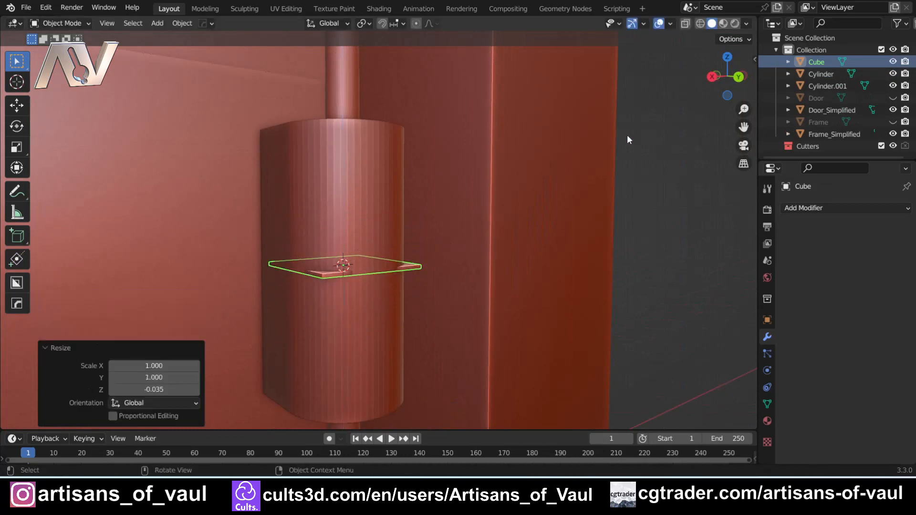
# Step: Scale the thin plate up in X and Y only, so it extends past the barrel and reaches into the door and frame
pyautogui.click(738, 77)
pyautogui.scroll(4, 284, 279)
pyautogui.keyDown('shift'); pyautogui.moveTo(254, 272); pyautogui.dragTo(323, 234, button='middle'); pyautogui.keyUp('shift')
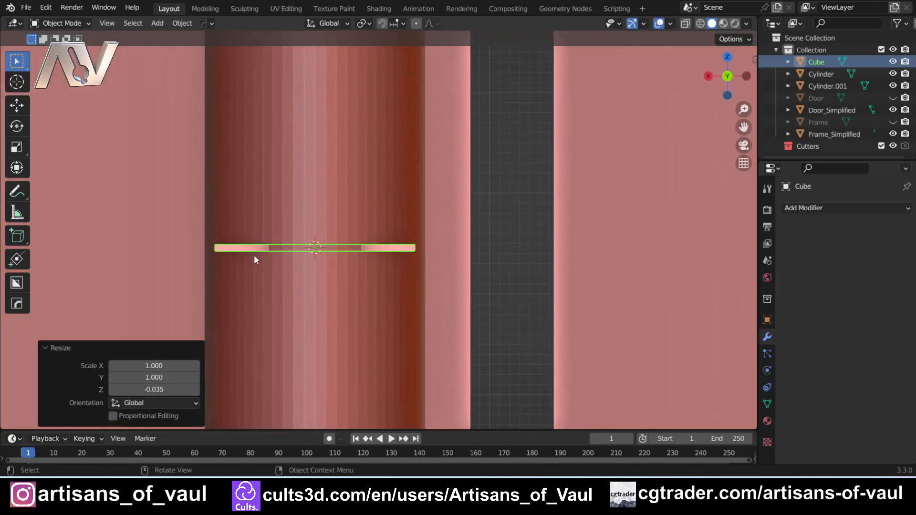
pyautogui.keyDown('shift'); pyautogui.moveTo(254, 259); pyautogui.dragTo(262, 244, button='middle'); pyautogui.keyUp('shift')
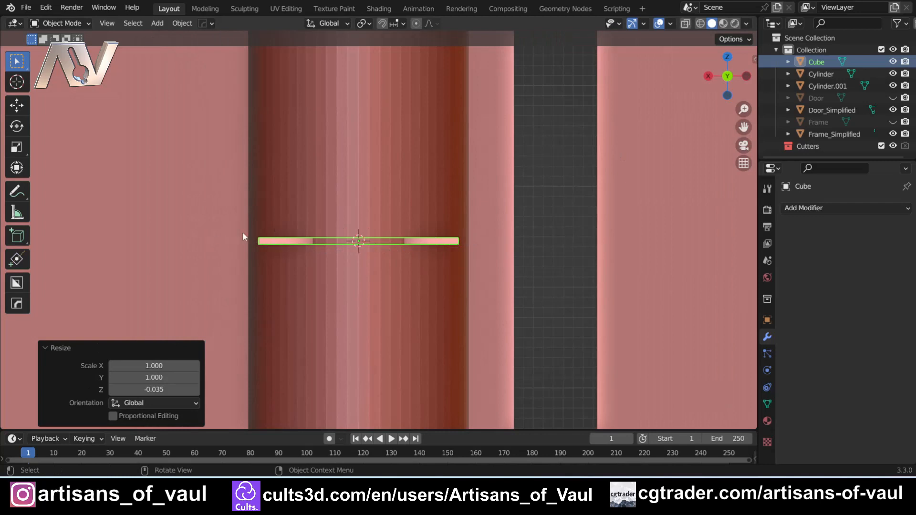
pyautogui.scroll(-2, 241, 206)
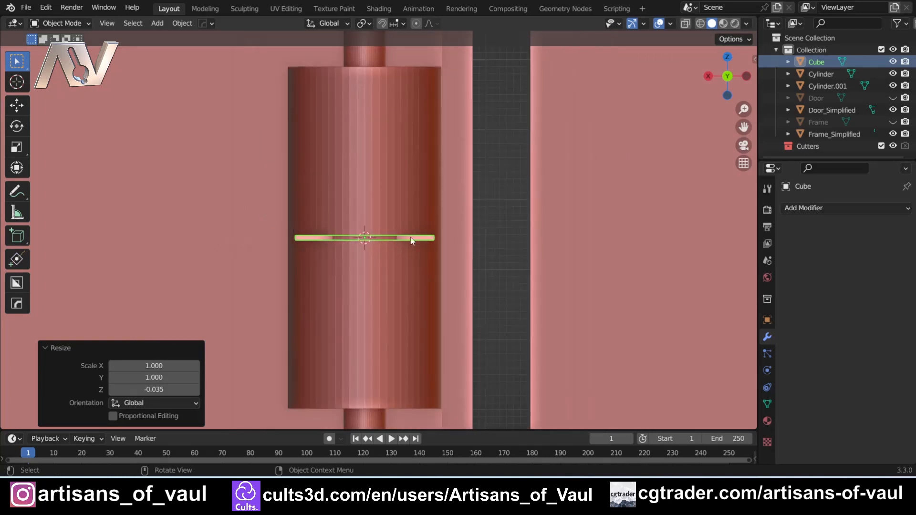
pyautogui.scroll(-3, 352, 234)
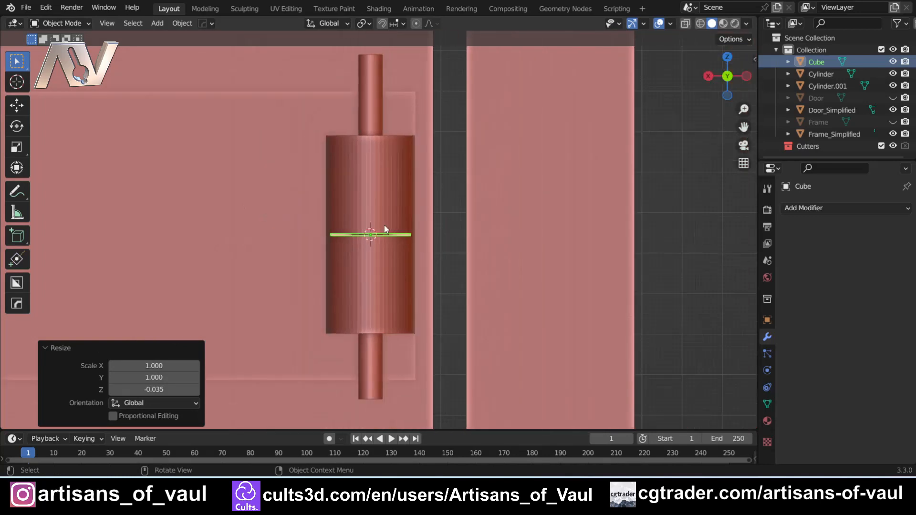
pyautogui.scroll(5, 382, 227)
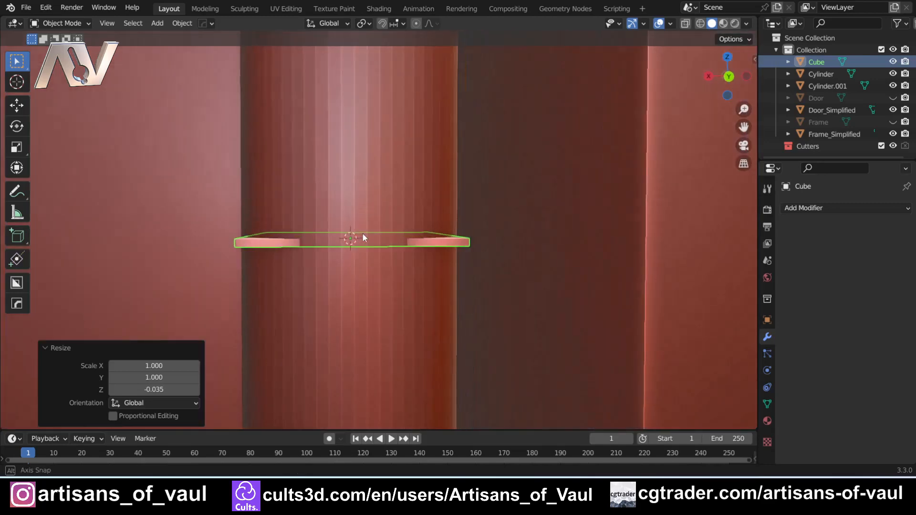
pyautogui.moveTo(363, 238); pyautogui.dragTo(387, 247, button='middle')
pyautogui.press('s')
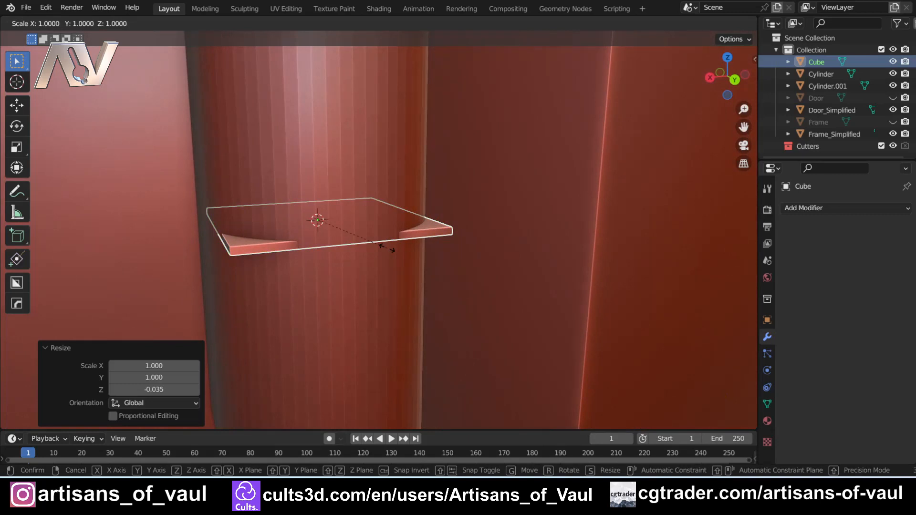
pyautogui.press('z')
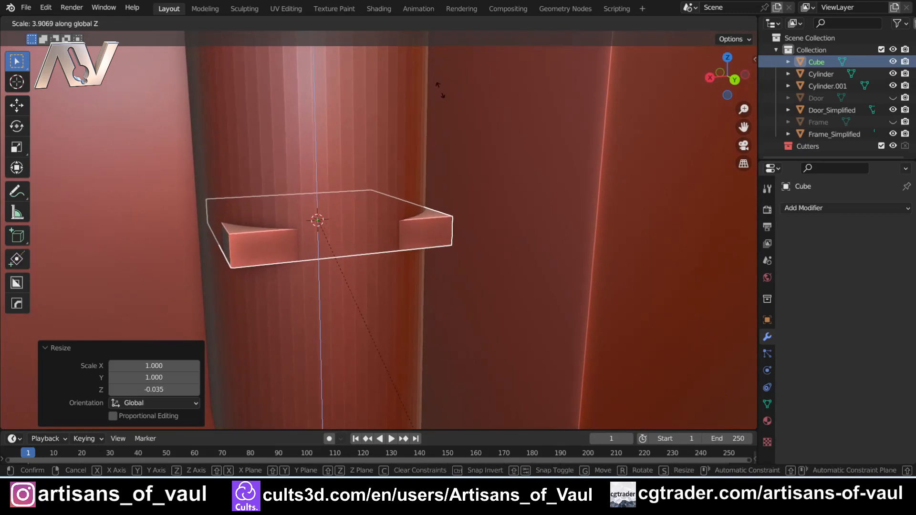
pyautogui.hotkey('shift', 'z')
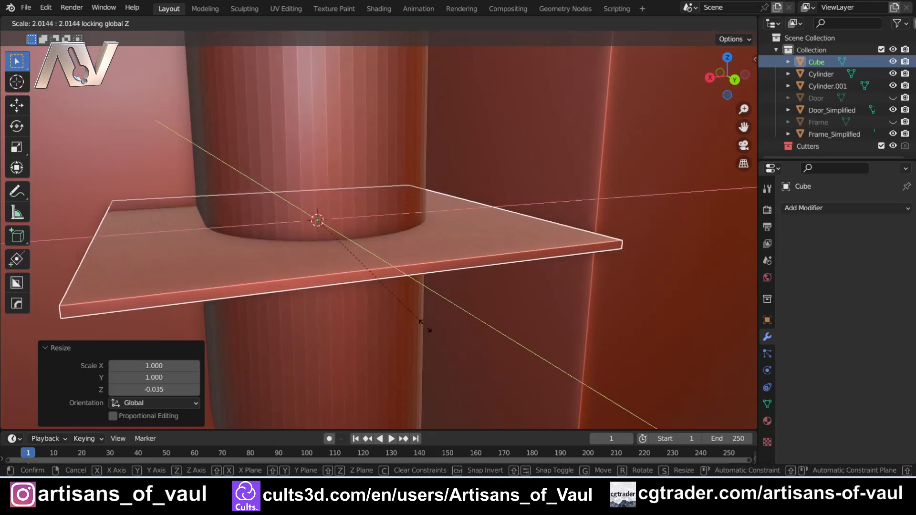
pyautogui.click(481, 331)
# Step: Examine from several angles how the plate divides the barrel and meets the door and frame
pyautogui.scroll(-5, 481, 330)
pyautogui.click(627, 277)
pyautogui.moveTo(627, 277)
pyautogui.mouseDown(button='middle')
pyautogui.moveTo(593, 256)
pyautogui.moveTo(618, 292)
pyautogui.mouseUp(button='middle')
pyautogui.moveTo(254, 145); pyautogui.dragTo(388, 227, button='middle')
pyautogui.scroll(3, 387, 225)
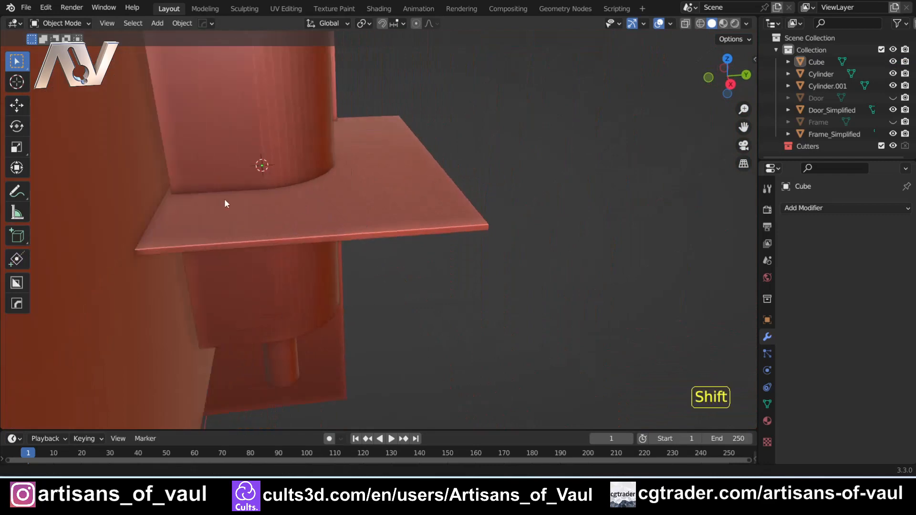
pyautogui.keyDown('shift'); pyautogui.moveTo(225, 199); pyautogui.dragTo(265, 195, button='middle'); pyautogui.keyUp('shift')
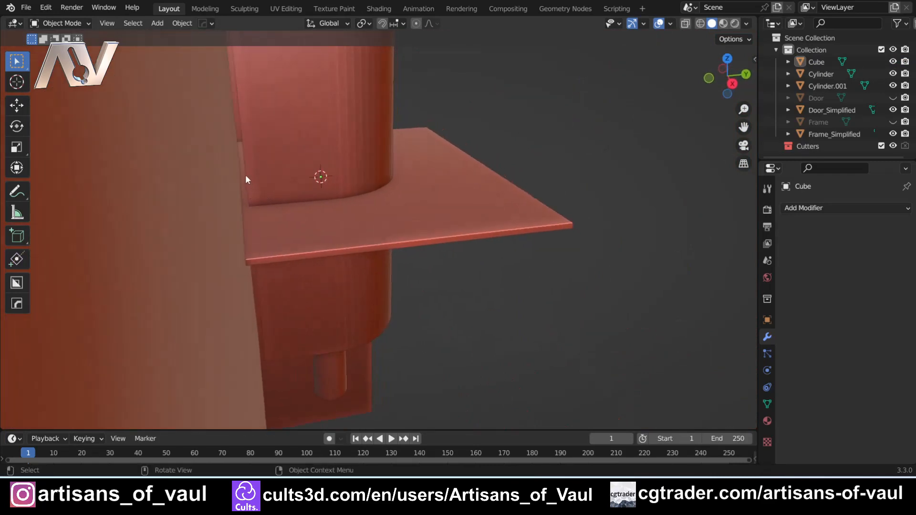
pyautogui.moveTo(590, 209); pyautogui.dragTo(341, 202, button='middle')
pyautogui.moveTo(398, 174); pyautogui.dragTo(346, 250, button='middle')
pyautogui.scroll(-2, 347, 252)
pyautogui.click(730, 83)
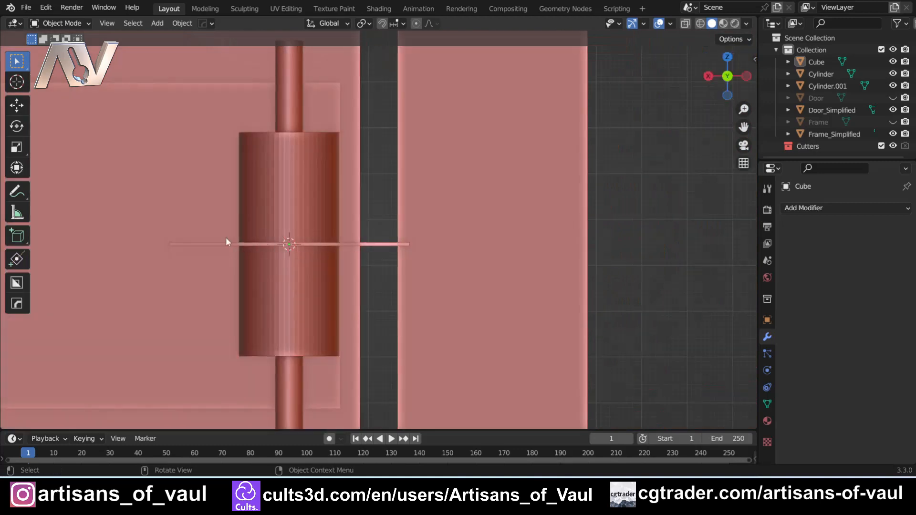
pyautogui.scroll(-3, 235, 234)
pyautogui.keyDown('shift'); pyautogui.moveTo(235, 234); pyautogui.dragTo(336, 238, button='middle'); pyautogui.keyUp('shift')
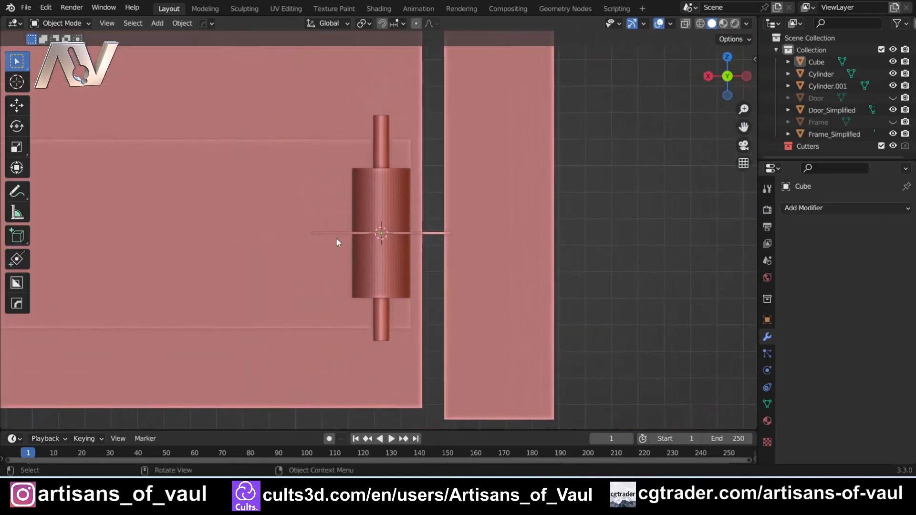
pyautogui.scroll(3, 402, 210)
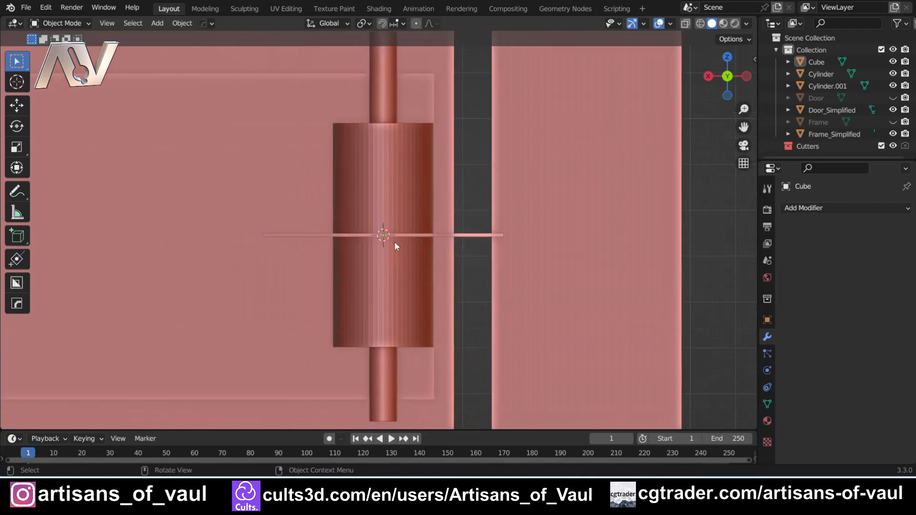
pyautogui.moveTo(322, 176); pyautogui.dragTo(384, 204, button='middle')
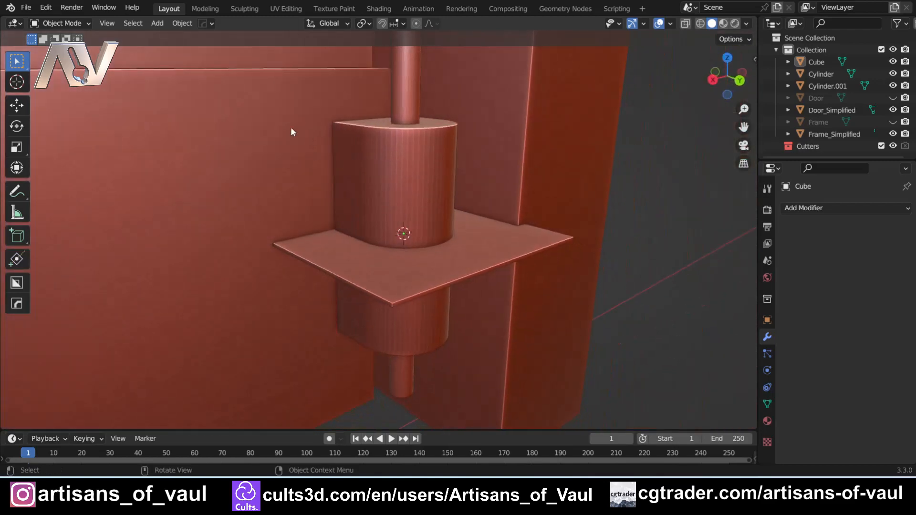
pyautogui.scroll(-5, 186, 133)
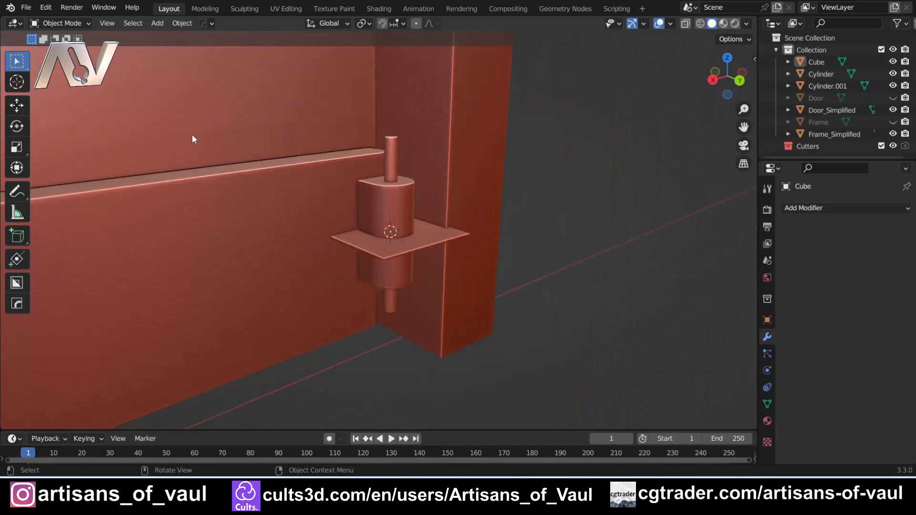
pyautogui.moveTo(362, 271)
pyautogui.mouseDown(button='middle')
pyautogui.moveTo(327, 243)
pyautogui.moveTo(373, 257)
pyautogui.mouseUp(button='middle')
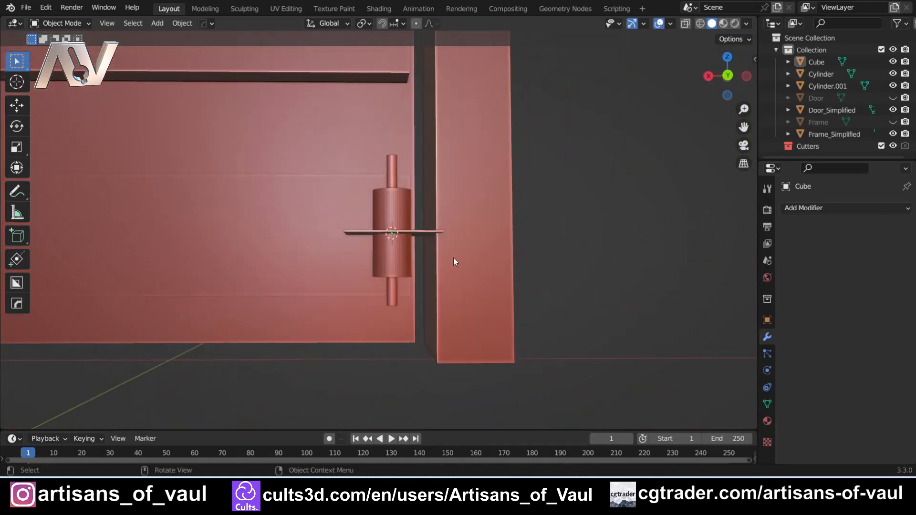
pyautogui.moveTo(454, 258); pyautogui.dragTo(477, 279, button='middle')
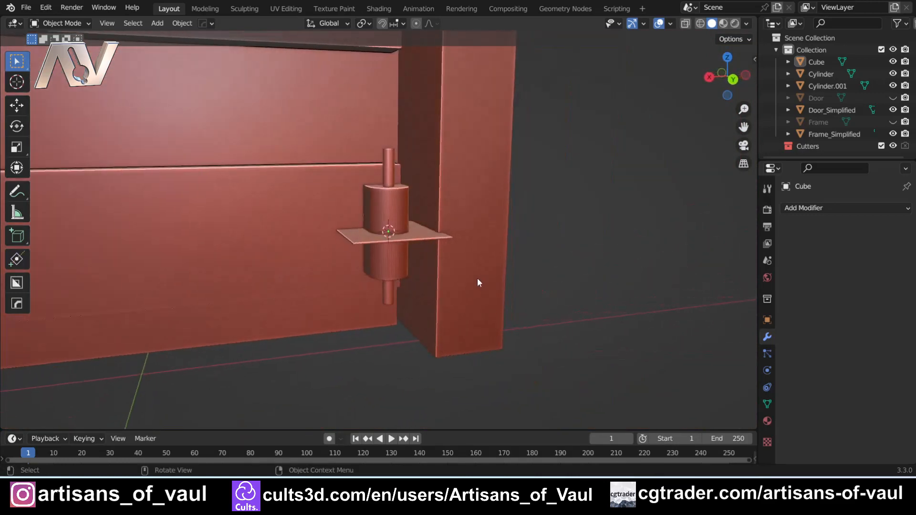
# Step: From the back view, move the thin plate down about 0.791 along Z on the barrel
pyautogui.click(731, 80)
pyautogui.click(441, 234)
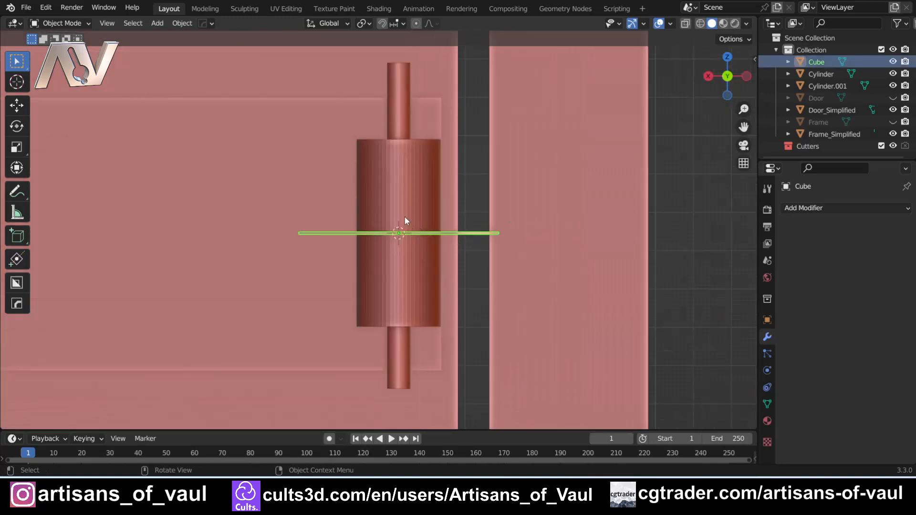
pyautogui.press('g')
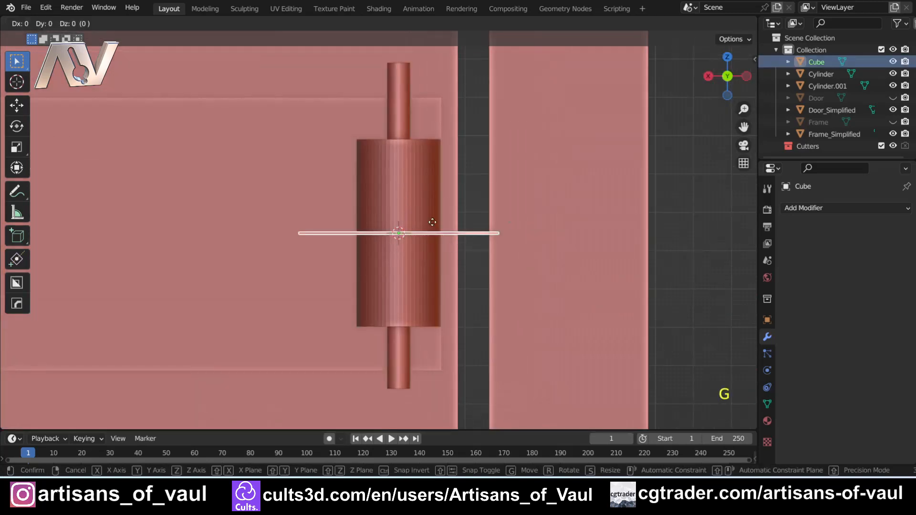
pyautogui.press('z')
pyautogui.click(431, 256)
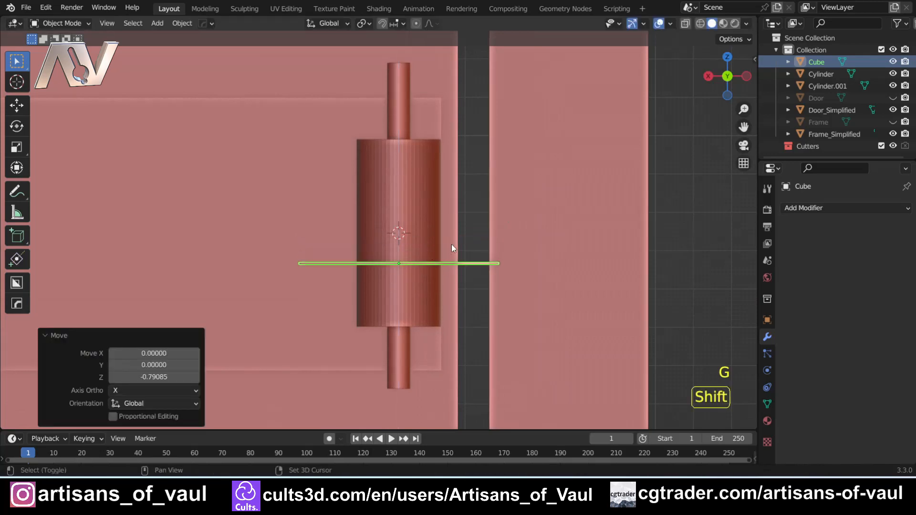
# Step: Duplicate the thin plate and place the copy about 1.619 higher along Z on the barrel
pyautogui.hotkey('shift', 'd')
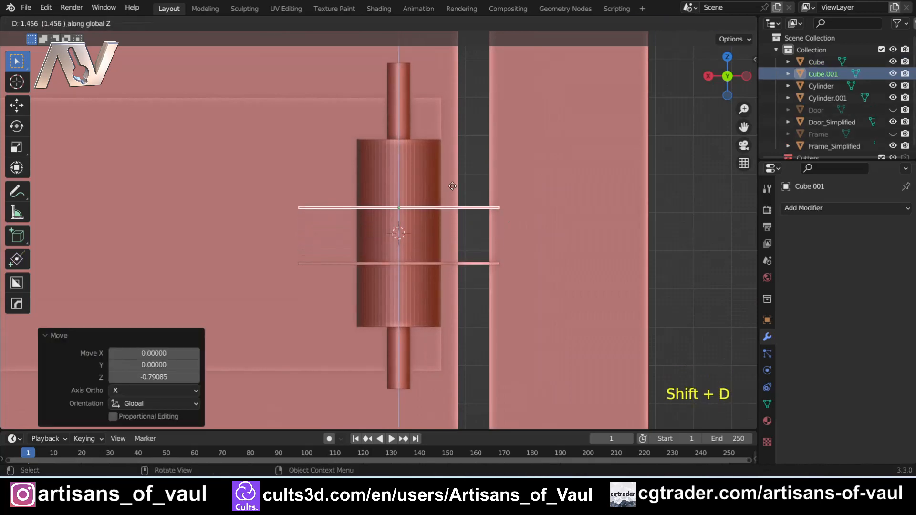
pyautogui.click(452, 182)
pyautogui.moveTo(452, 182); pyautogui.dragTo(394, 202, button='middle')
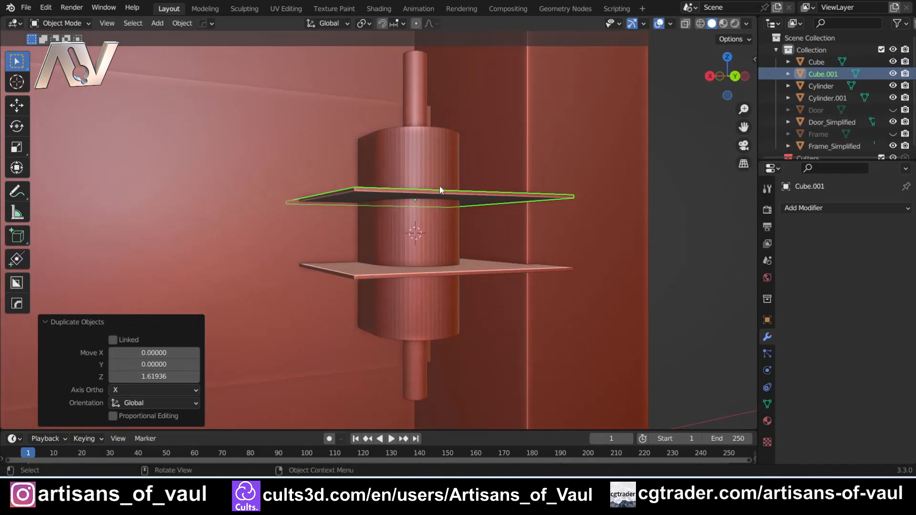
pyautogui.moveTo(440, 185); pyautogui.dragTo(428, 213, button='middle')
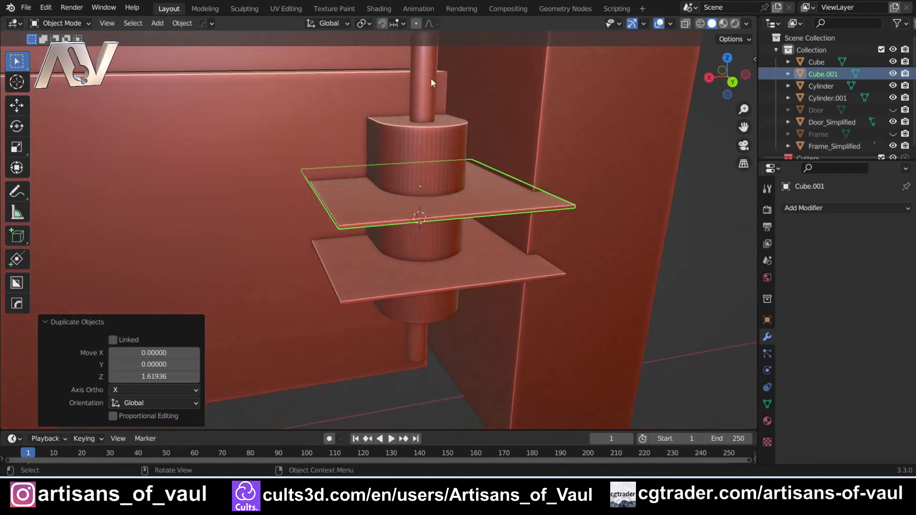
pyautogui.scroll(-2, 429, 81)
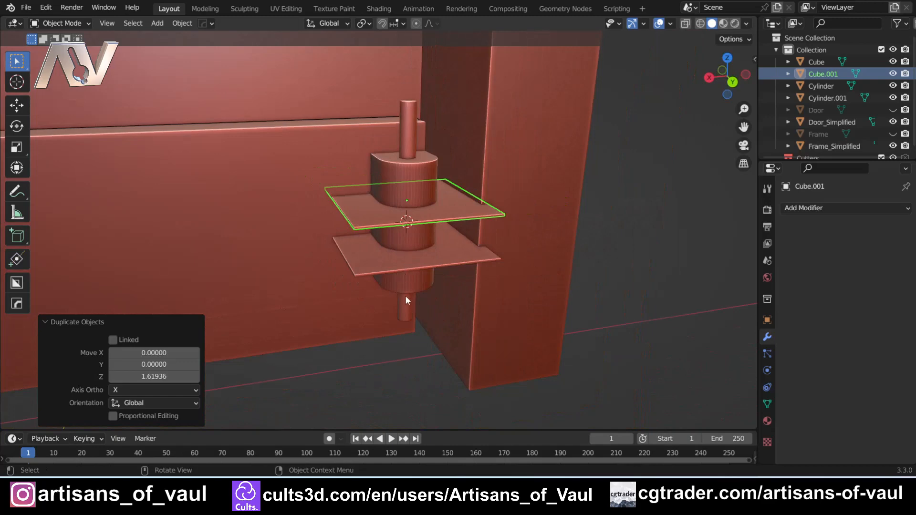
# Step: Undo the thin plate's duplication and its previous move along Z, and clear the selection
pyautogui.moveTo(406, 299); pyautogui.dragTo(432, 230, button='middle')
pyautogui.hotkey('ctrl', 'z')
pyautogui.hotkey('ctrl', 'z')
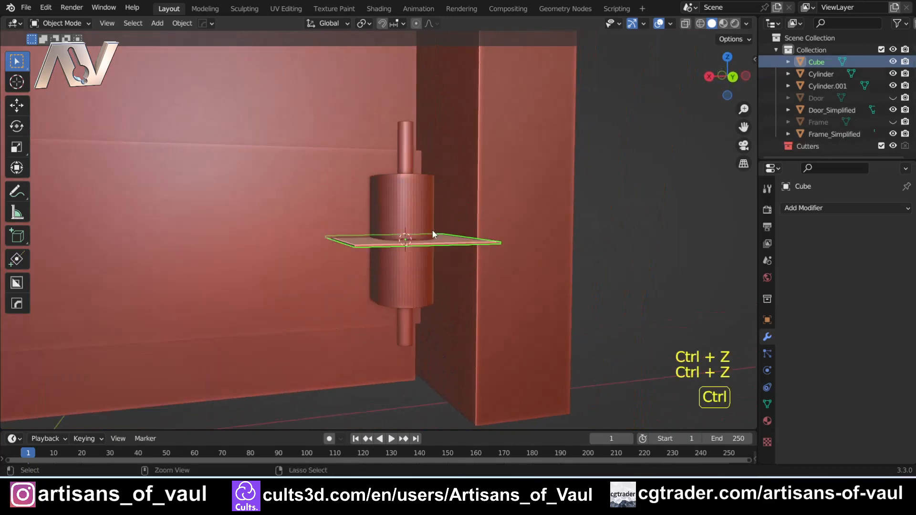
pyautogui.scroll(4, 432, 230)
pyautogui.moveTo(466, 270); pyautogui.dragTo(362, 257, button='middle')
pyautogui.scroll(-3, 442, 283)
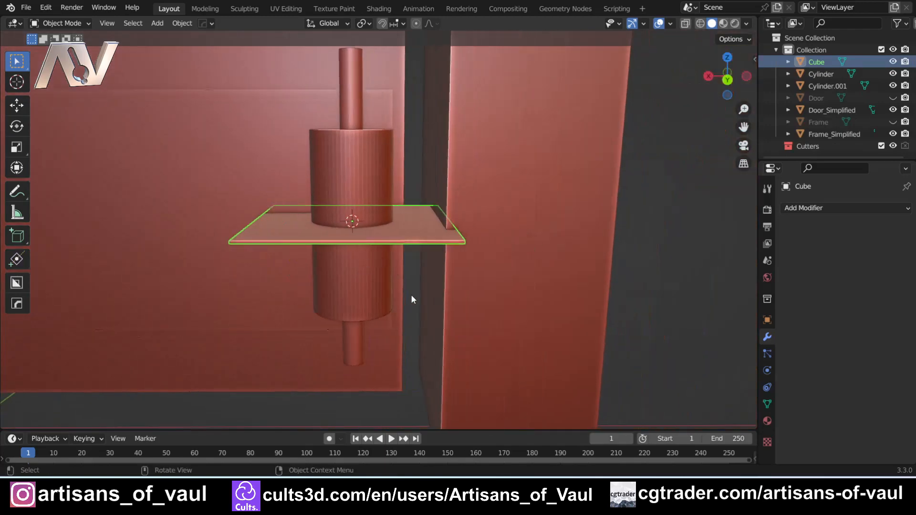
pyautogui.click(717, 275)
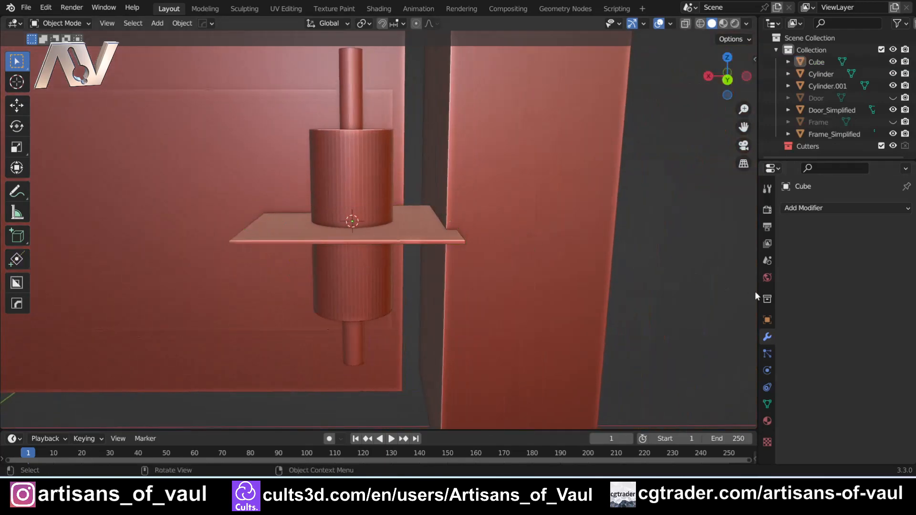
pyautogui.click(811, 210)
pyautogui.keyDown('shift'); pyautogui.moveTo(229, 168); pyautogui.dragTo(284, 186, button='middle'); pyautogui.keyUp('shift')
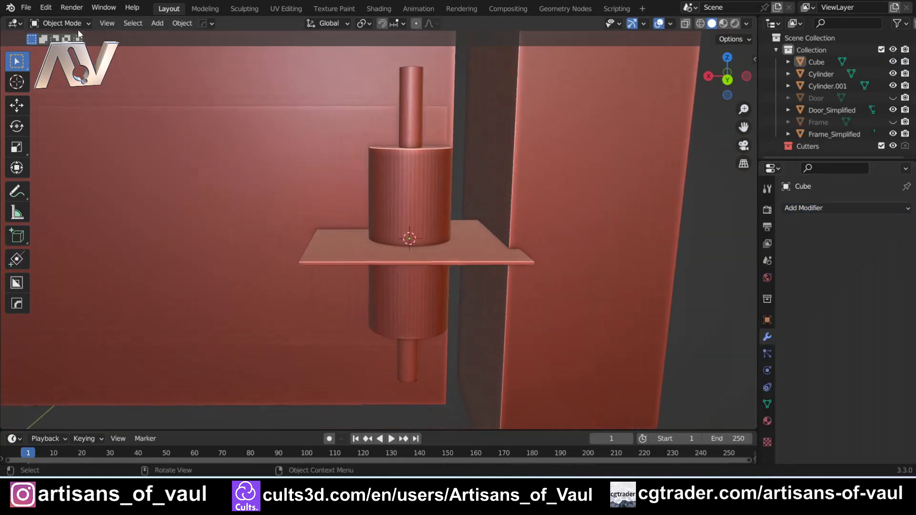
# Step: Look up "bool" in the add-on preferences to check that Bool Tool is enabled, and review the options for saving preferences
pyautogui.click(46, 8)
pyautogui.click(75, 176)
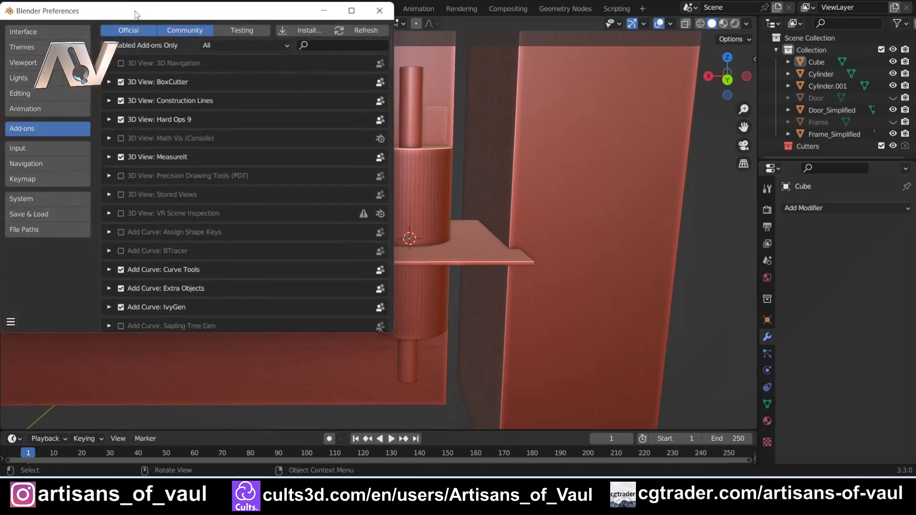
pyautogui.moveTo(136, 13); pyautogui.dragTo(236, 81)
pyautogui.click(437, 112)
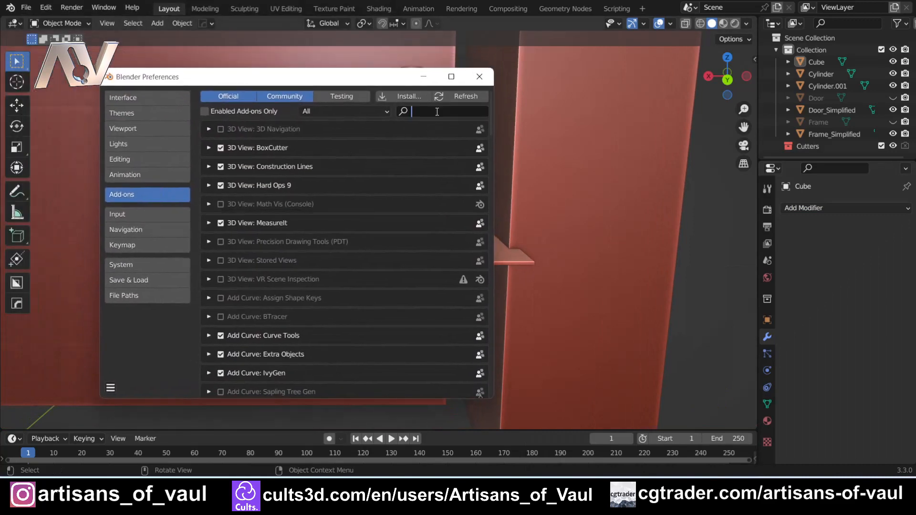
pyautogui.write('bool')
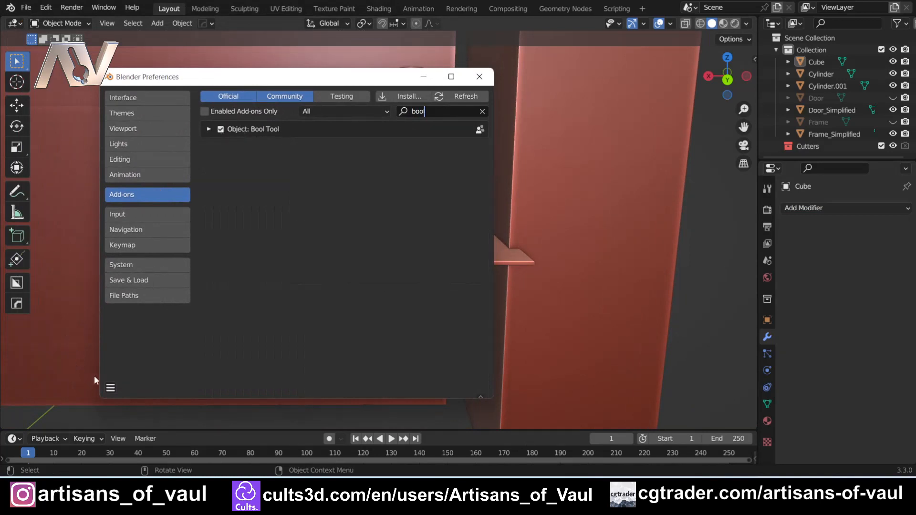
pyautogui.click(111, 388)
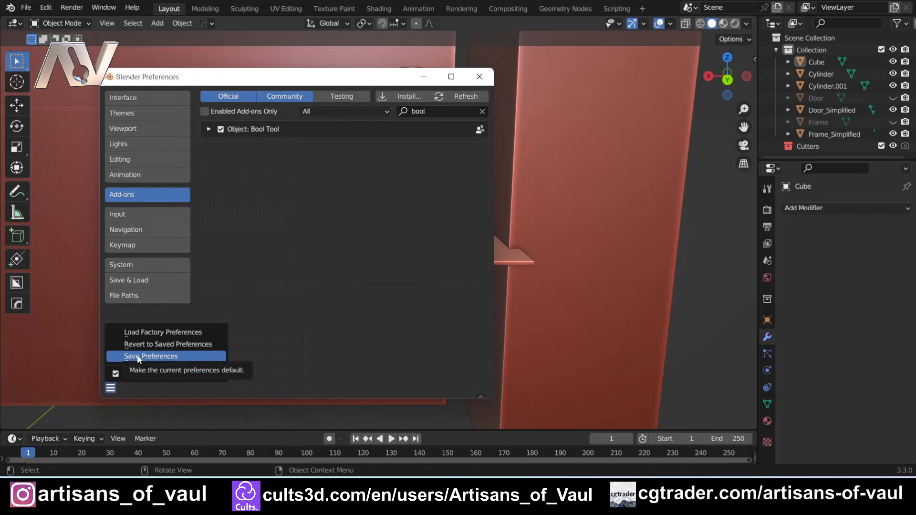
pyautogui.click(113, 387)
pyautogui.click(111, 388)
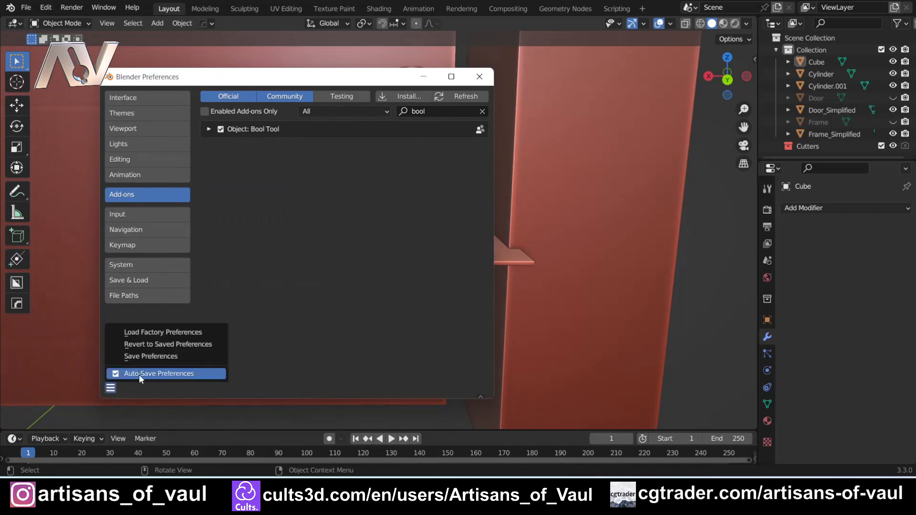
pyautogui.click(479, 76)
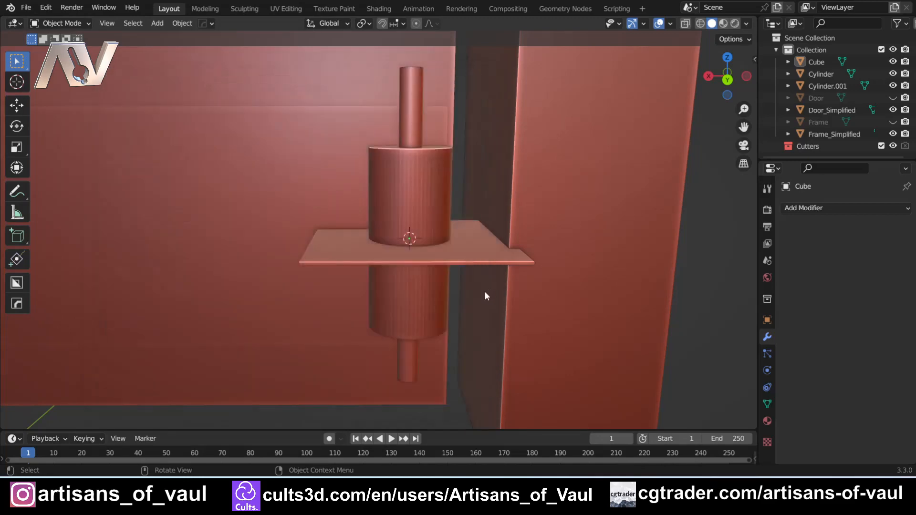
# Step: Subtract the thin plate from the flattened barrel using the Bool Tool Difference operation
pyautogui.moveTo(348, 240); pyautogui.dragTo(400, 256, button='middle')
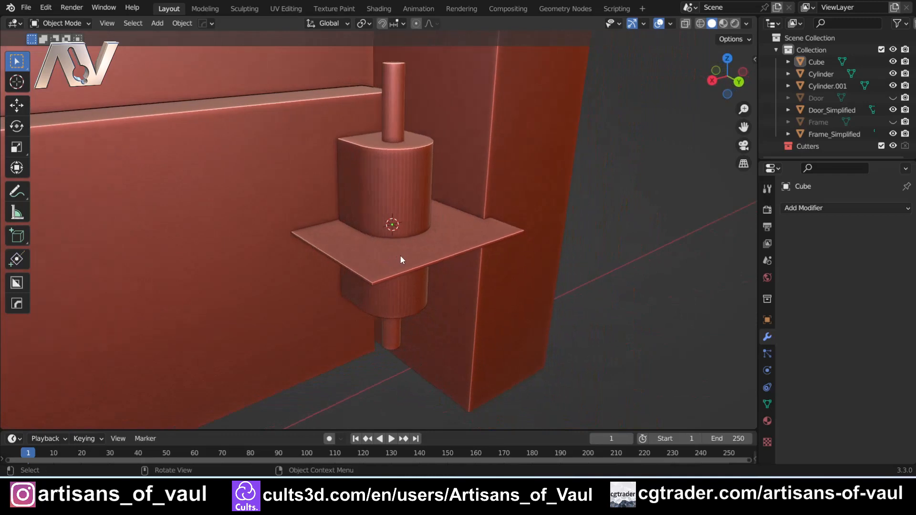
pyautogui.click(376, 254)
pyautogui.moveTo(333, 272); pyautogui.dragTo(351, 261, button='middle')
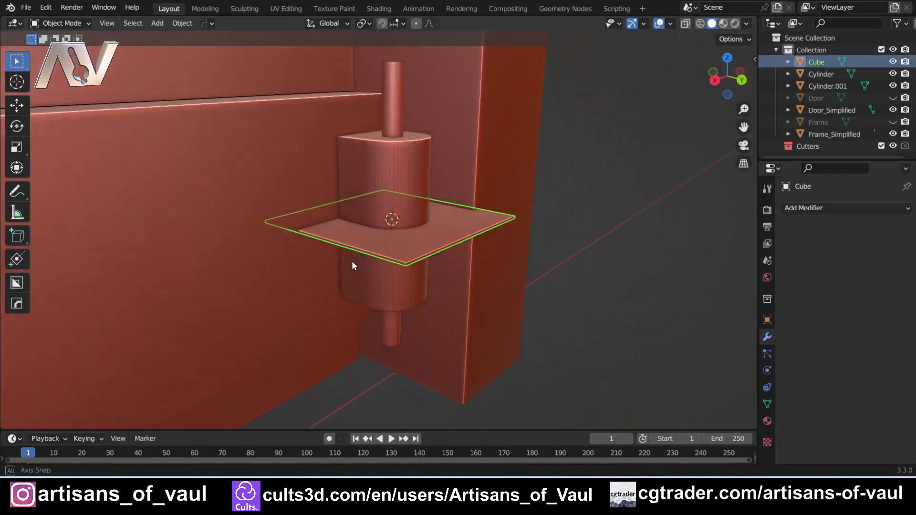
pyautogui.scroll(4, 445, 263)
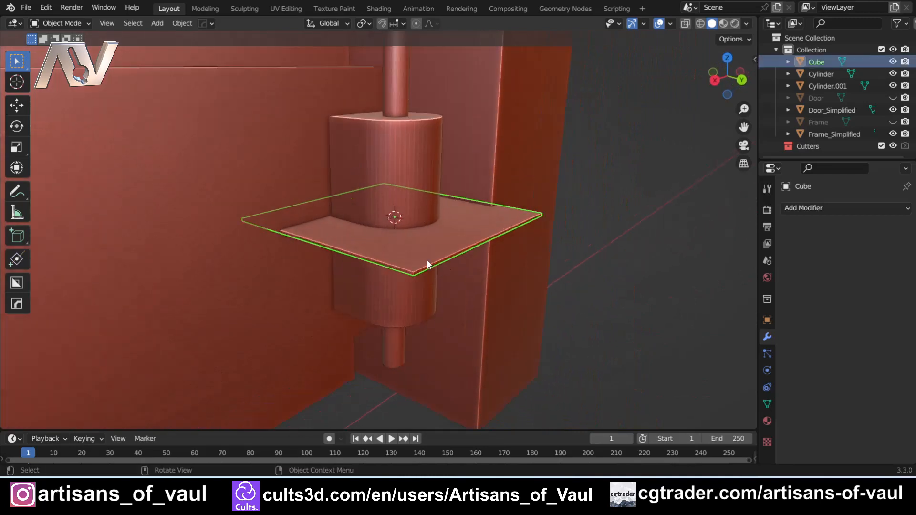
pyautogui.keyDown('shift'); pyautogui.click(419, 141); pyautogui.keyUp('shift')
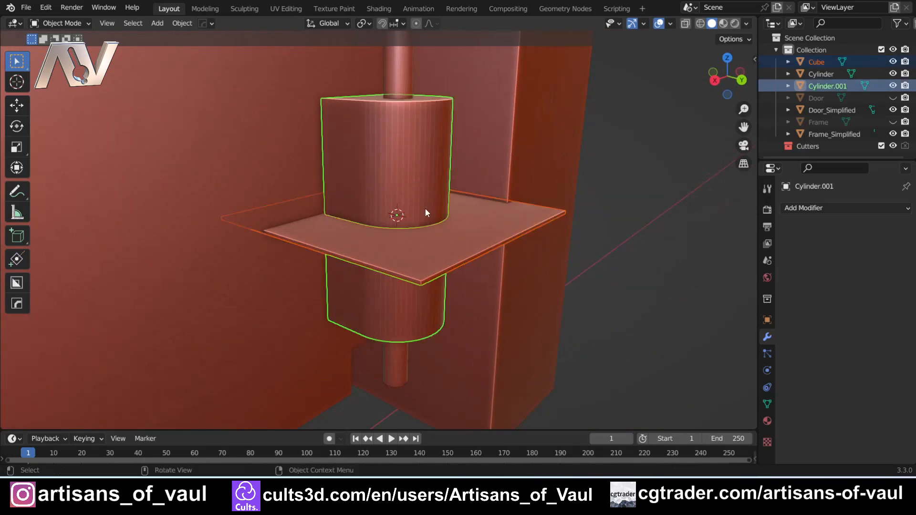
pyautogui.moveTo(425, 208); pyautogui.dragTo(384, 188, button='middle')
pyautogui.press('ctrl')
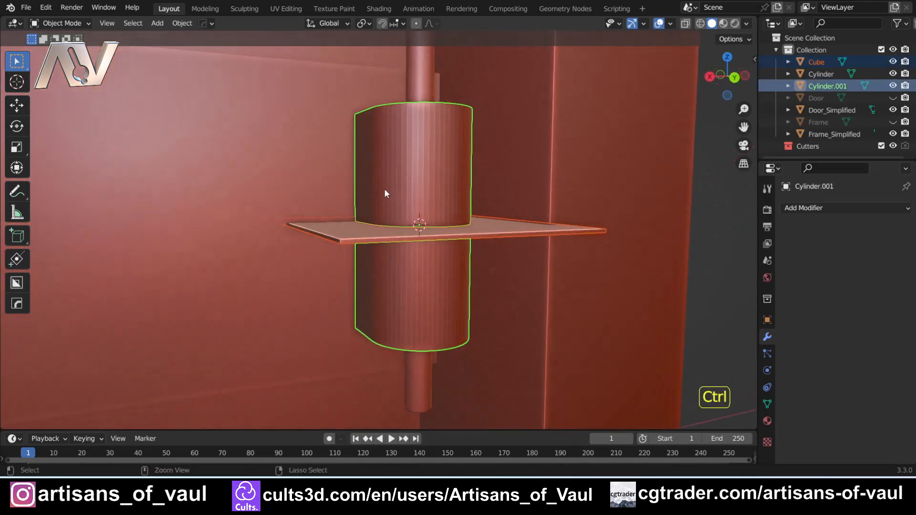
pyautogui.press('ctrl+KP_Subtract')
# Step: Examine the cut that the plate makes through the barrel from the back view and several angles
pyautogui.scroll(3, 497, 239)
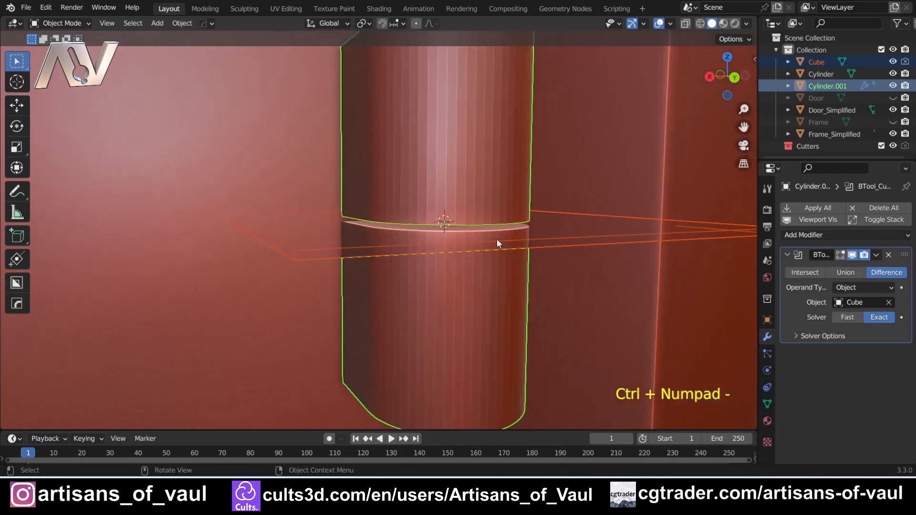
pyautogui.moveTo(496, 238); pyautogui.dragTo(466, 227, button='middle')
pyautogui.click(727, 75)
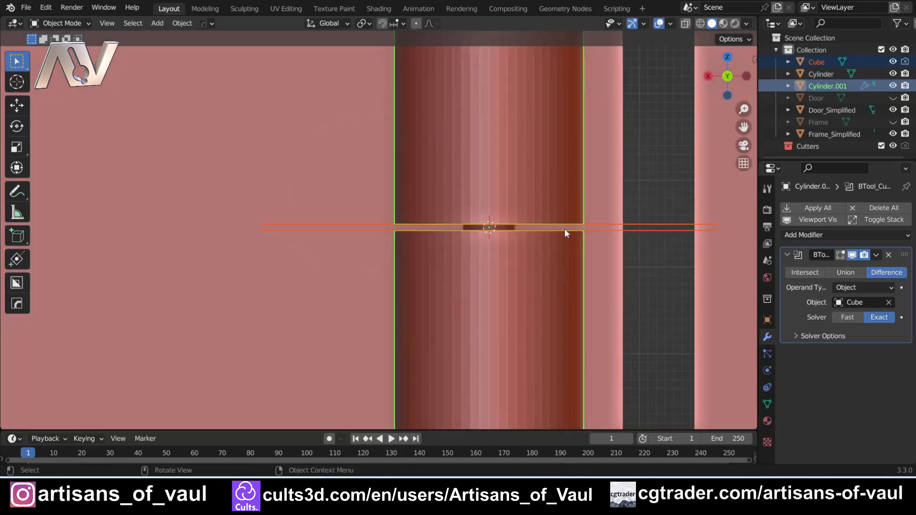
pyautogui.scroll(-2, 473, 210)
pyautogui.moveTo(474, 210); pyautogui.dragTo(500, 284, button='middle')
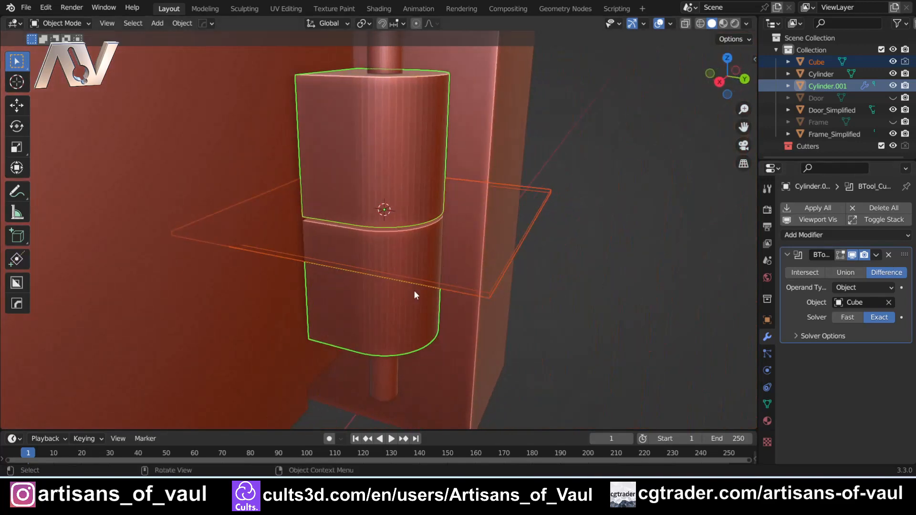
pyautogui.moveTo(476, 303); pyautogui.dragTo(379, 192, button='middle')
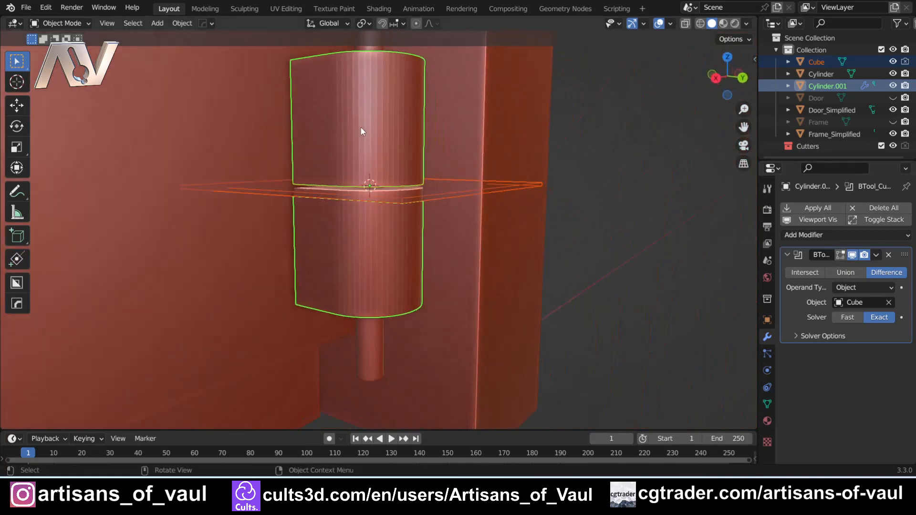
pyautogui.scroll(-2, 361, 127)
pyautogui.keyDown('shift'); pyautogui.moveTo(360, 127); pyautogui.dragTo(373, 195, button='middle'); pyautogui.keyUp('shift')
# Step: Apply the Boolean Difference modifier on the barrel alone
pyautogui.click(389, 311)
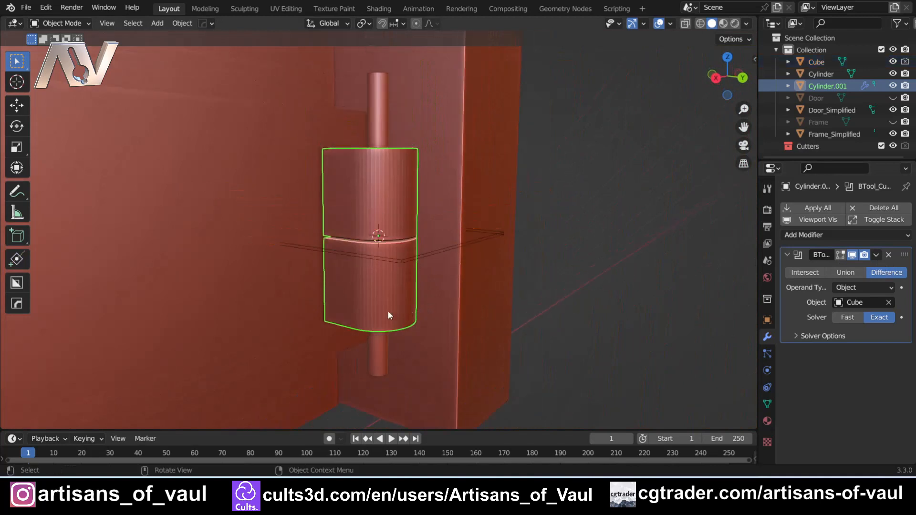
pyautogui.scroll(3, 505, 308)
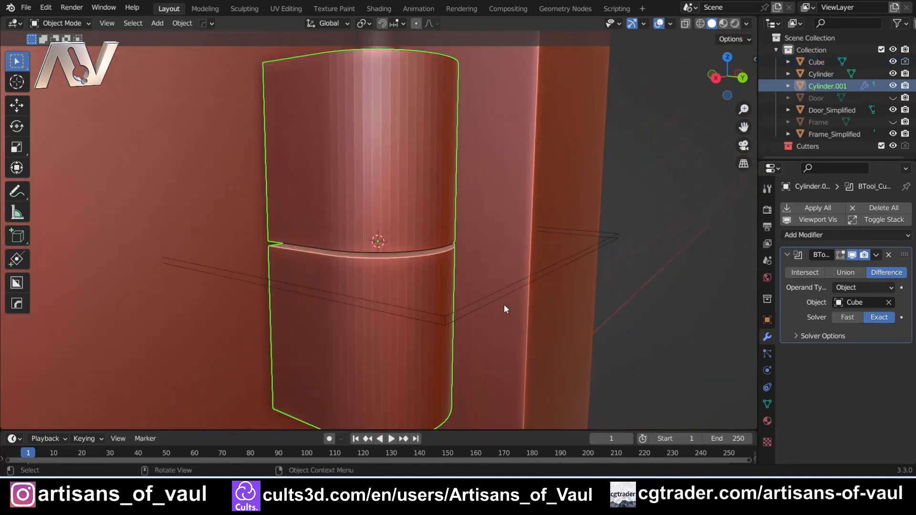
pyautogui.click(876, 255)
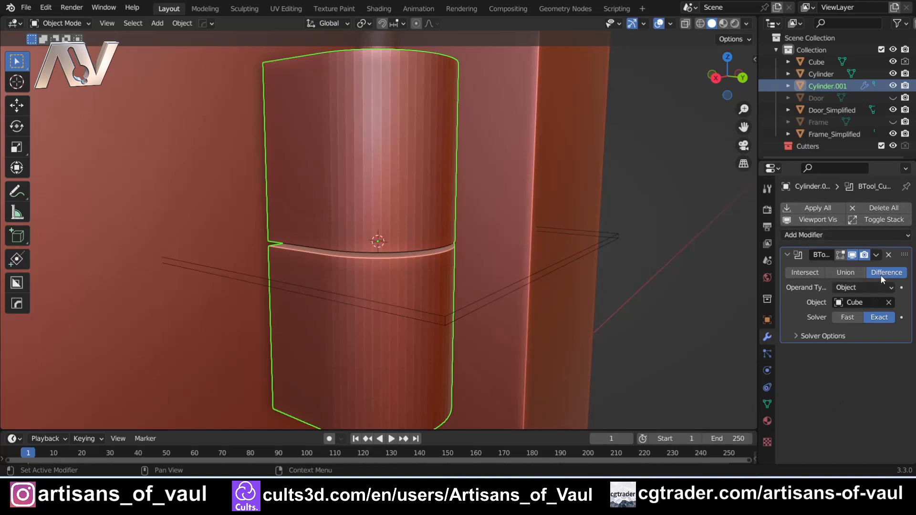
pyautogui.click(877, 255)
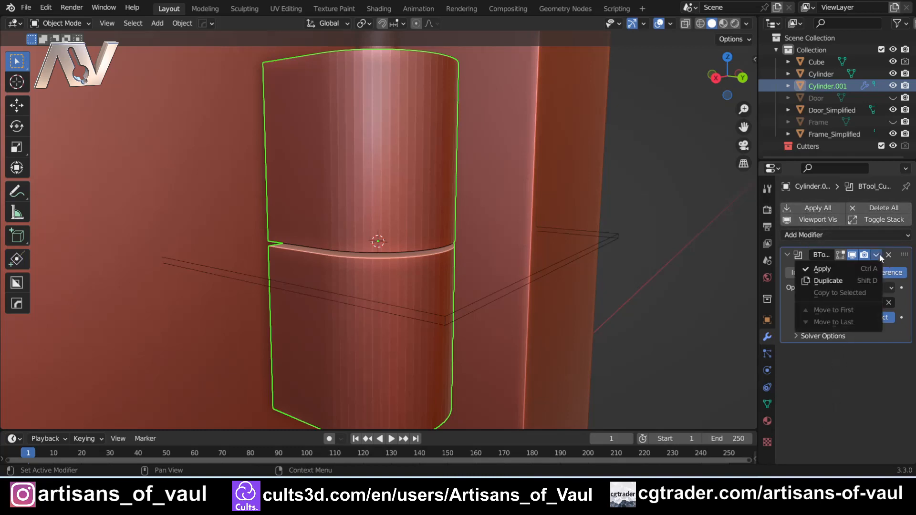
pyautogui.click(844, 270)
# Step: Hide the thin cutter plate in the viewport
pyautogui.click(620, 236)
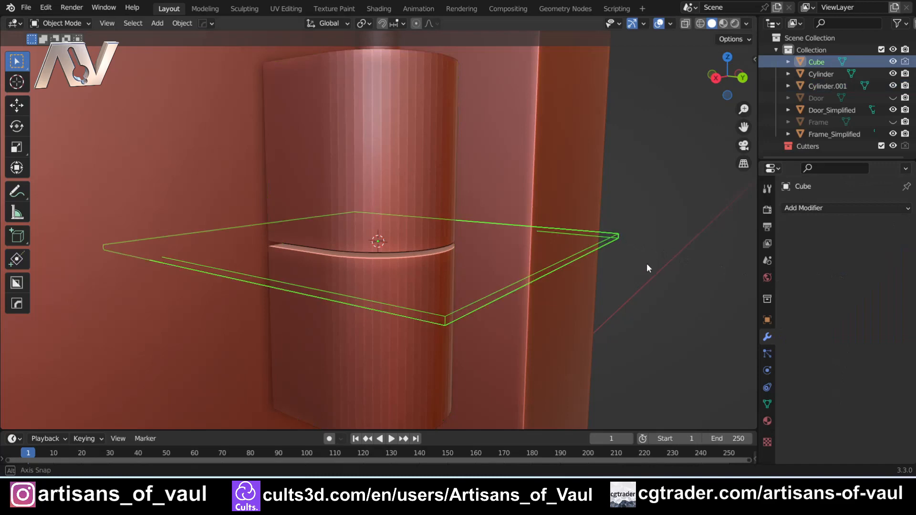
pyautogui.moveTo(646, 264); pyautogui.dragTo(591, 259, button='middle')
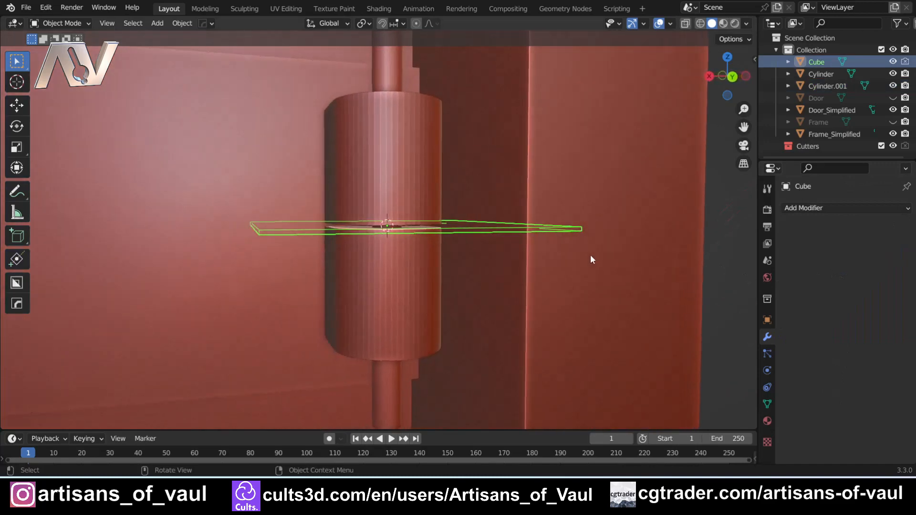
pyautogui.click(893, 62)
pyautogui.scroll(2, 391, 230)
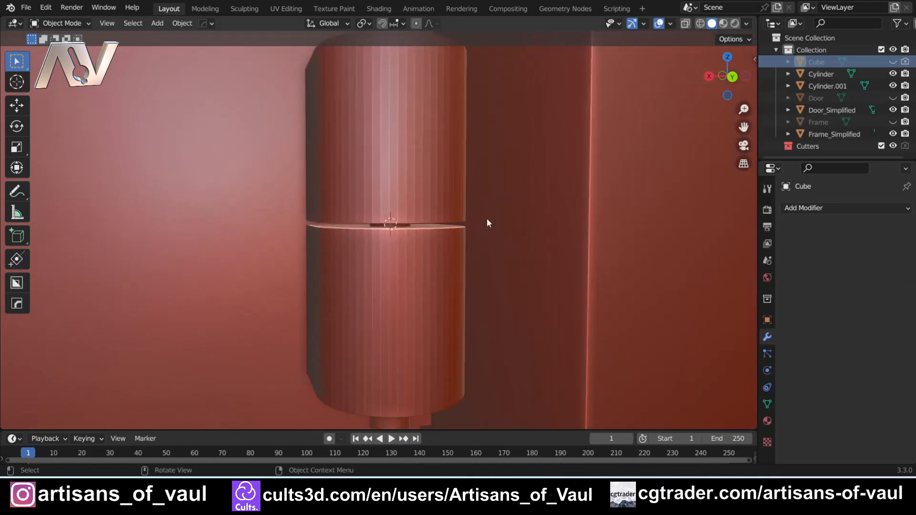
# Step: Select the cut barrel and inspect the gap between its two halves straight from the back and at an angle
pyautogui.click(368, 245)
pyautogui.moveTo(369, 245); pyautogui.dragTo(453, 291, button='middle')
pyautogui.moveTo(351, 285); pyautogui.dragTo(328, 286, button='middle')
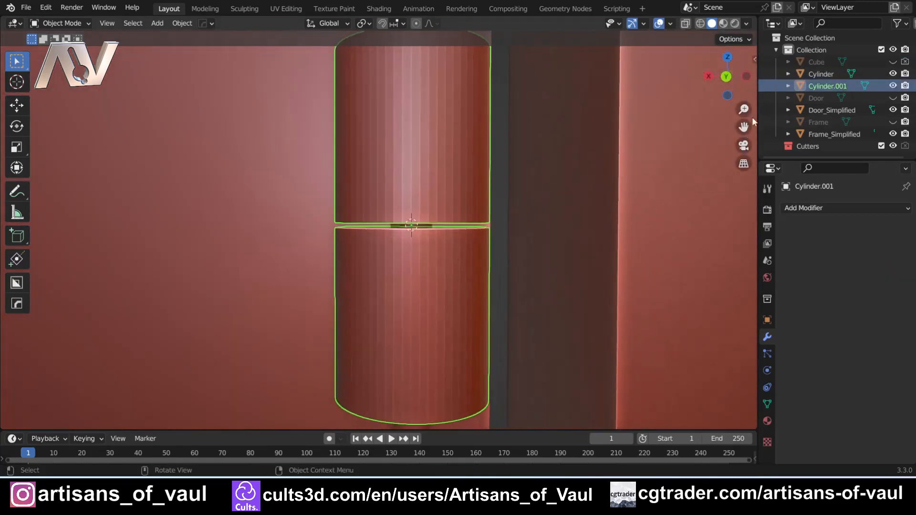
pyautogui.scroll(-3, 500, 104)
pyautogui.moveTo(500, 104); pyautogui.dragTo(505, 86, button='middle')
pyautogui.click(724, 86)
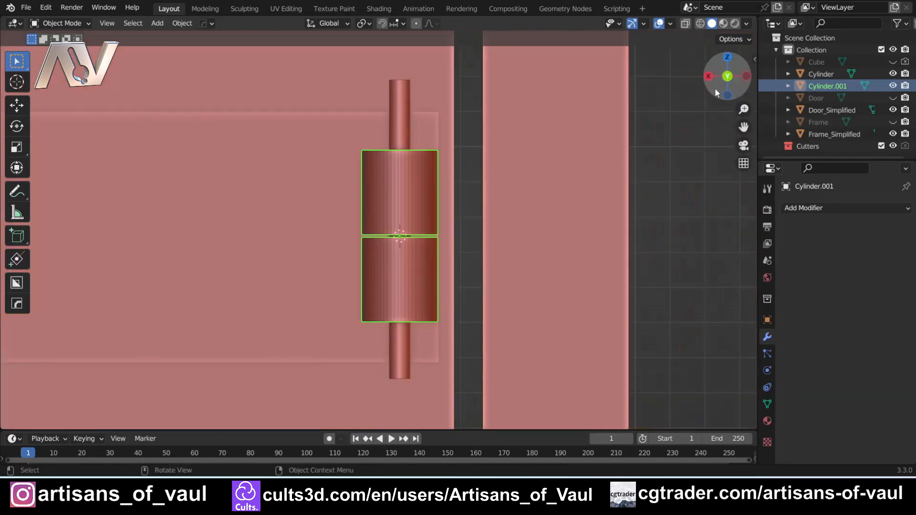
pyautogui.scroll(-2, 199, 227)
pyautogui.scroll(6, 382, 235)
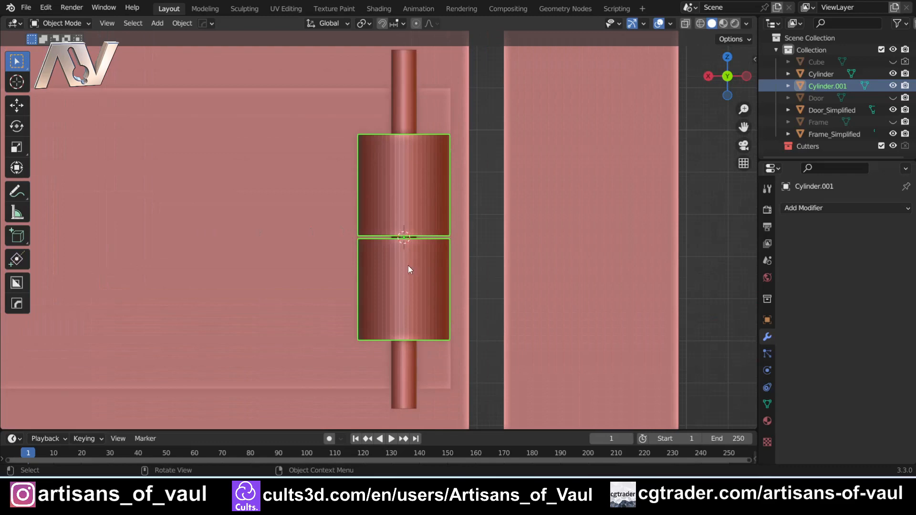
pyautogui.moveTo(408, 265)
pyautogui.mouseDown(button='middle')
pyautogui.moveTo(423, 262)
pyautogui.moveTo(394, 261)
pyautogui.mouseUp(button='middle')
pyautogui.scroll(2, 393, 264)
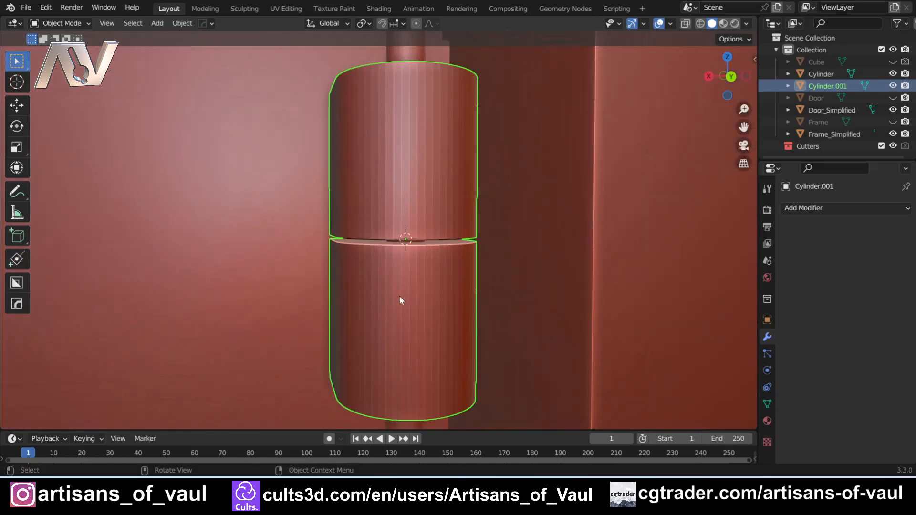
# Step: Separate the barrel's mesh by loose parts into two objects and select the upper half in Object Mode
pyautogui.press('Tab')
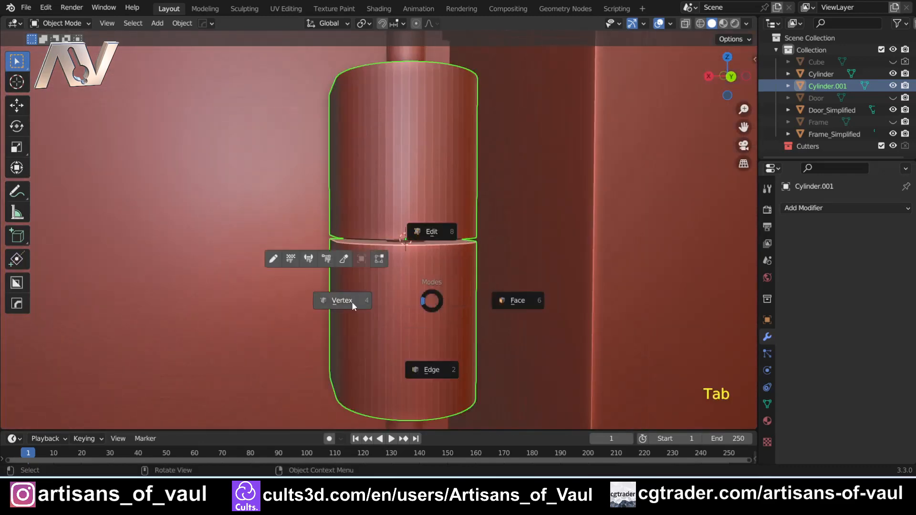
pyautogui.click(345, 302)
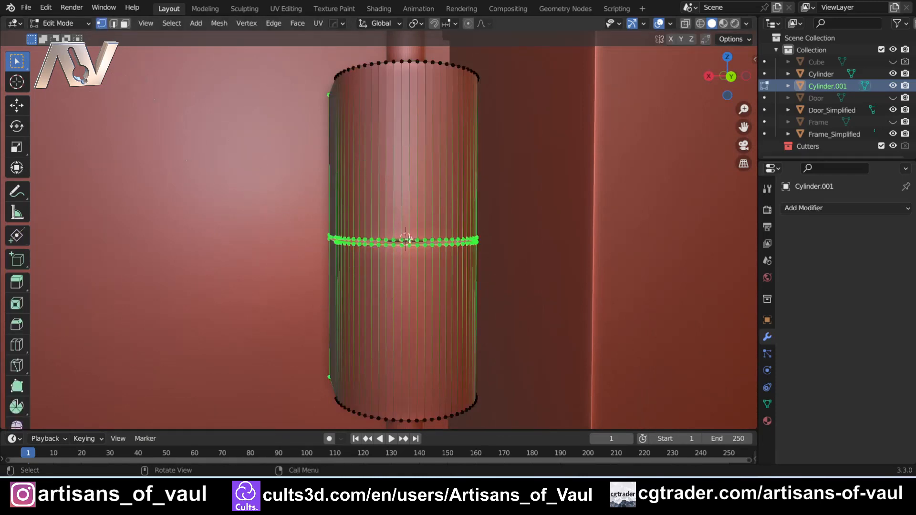
pyautogui.press('p')
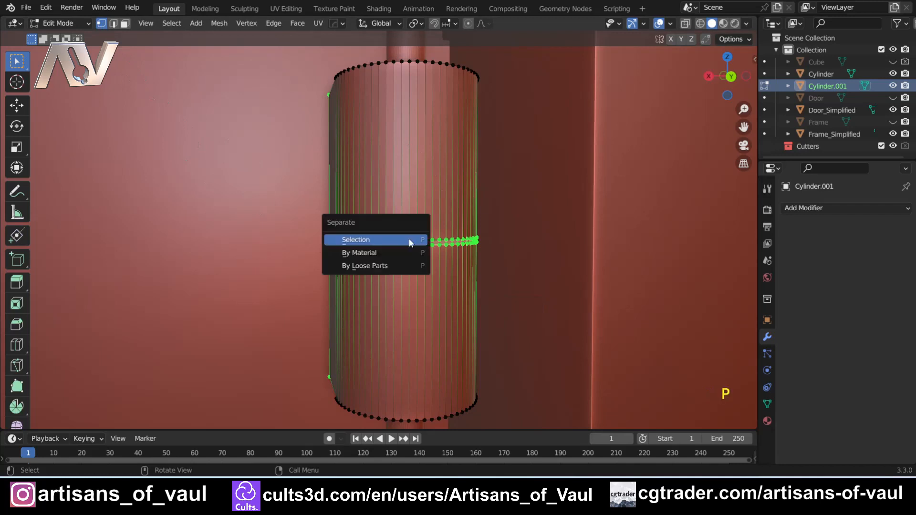
pyautogui.click(402, 267)
pyautogui.press('Tab')
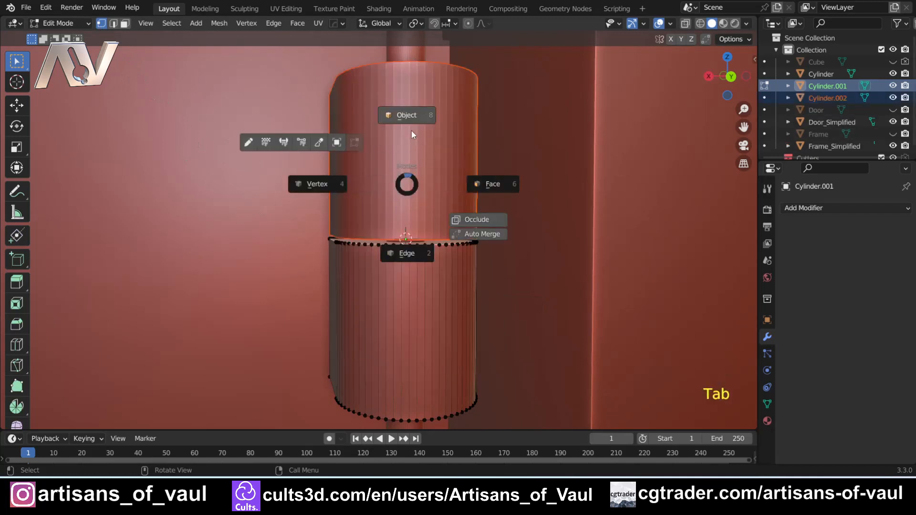
pyautogui.click(411, 130)
pyautogui.click(410, 201)
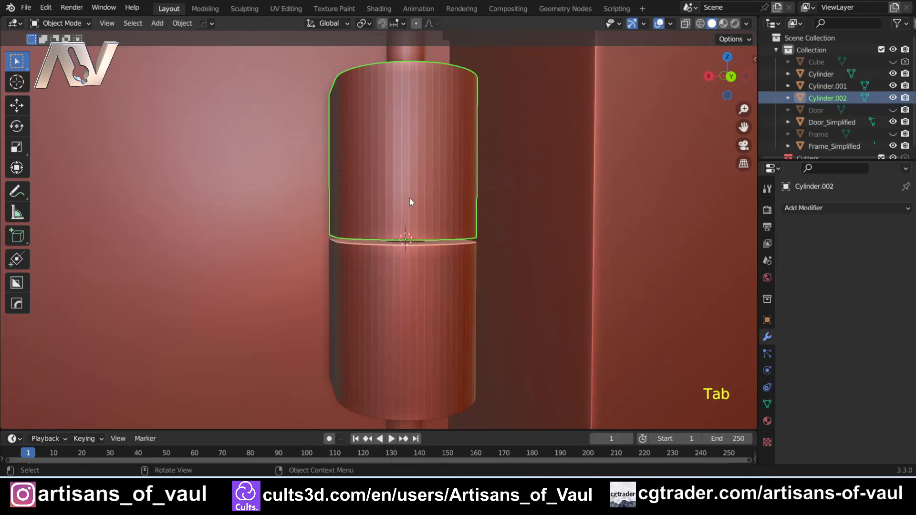
# Step: Select the lower barrel half and examine its position against the door and frame from straight behind
pyautogui.click(408, 325)
pyautogui.scroll(-5, 407, 323)
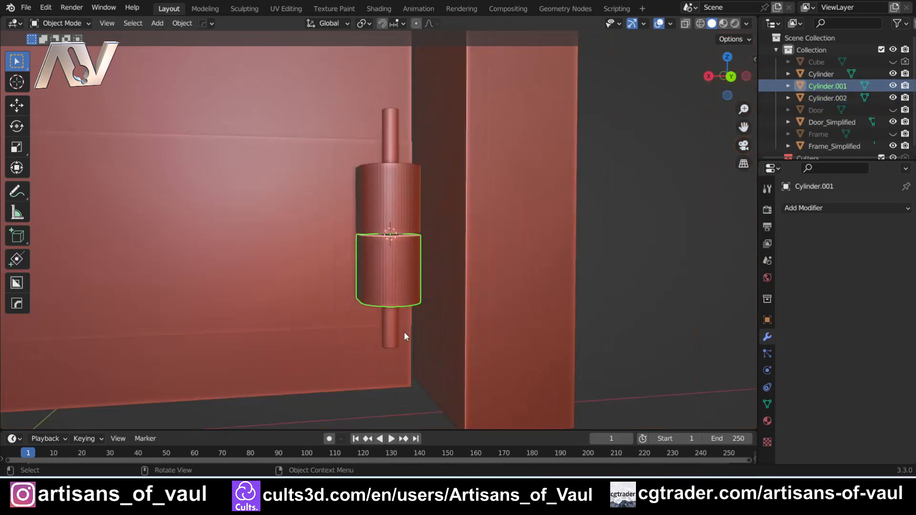
pyautogui.moveTo(404, 334); pyautogui.dragTo(404, 281, button='middle')
pyautogui.scroll(5, 406, 294)
pyautogui.scroll(-5, 404, 282)
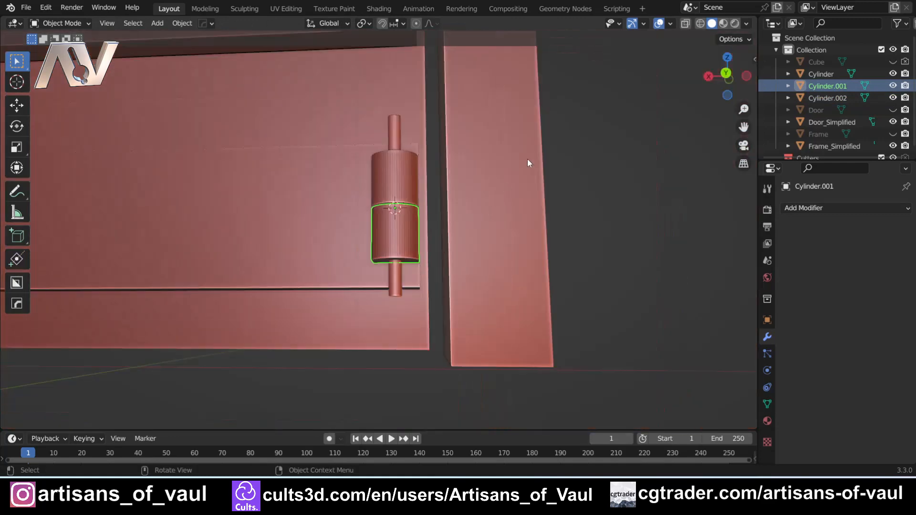
pyautogui.click(715, 82)
pyautogui.scroll(-3, 339, 205)
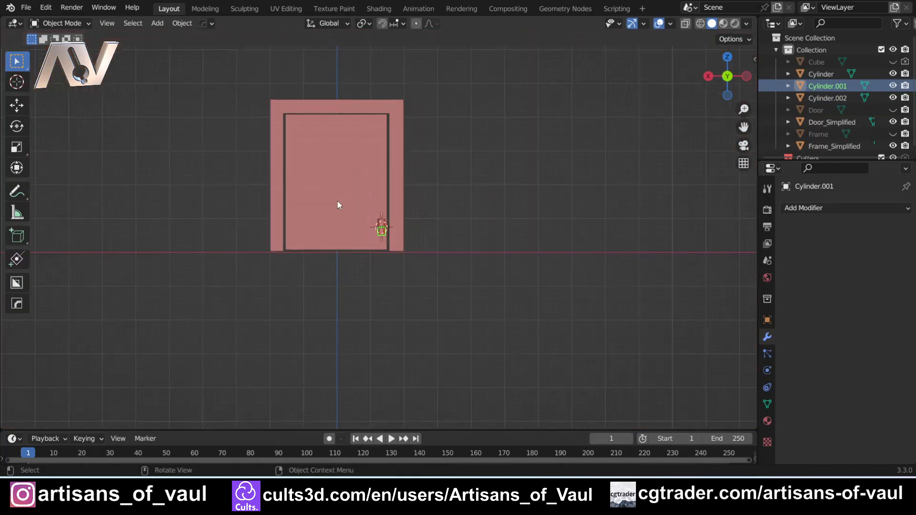
pyautogui.scroll(3, 339, 205)
pyautogui.scroll(6, 419, 252)
pyautogui.scroll(-6, 441, 245)
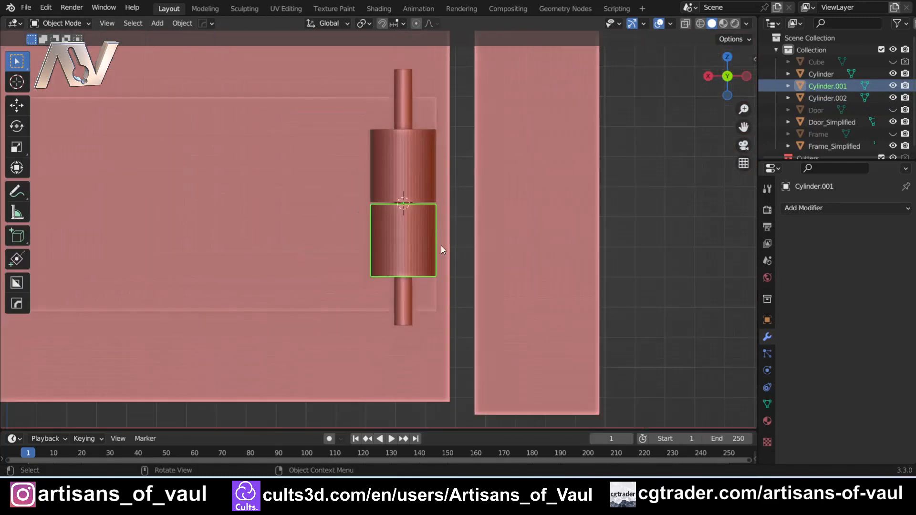
pyautogui.scroll(4, 388, 206)
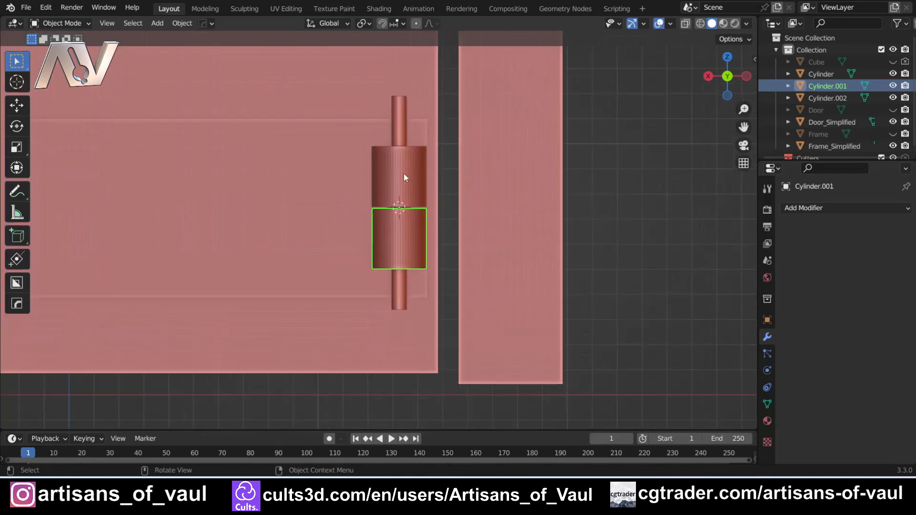
pyautogui.scroll(-3, 415, 205)
pyautogui.scroll(5, 411, 239)
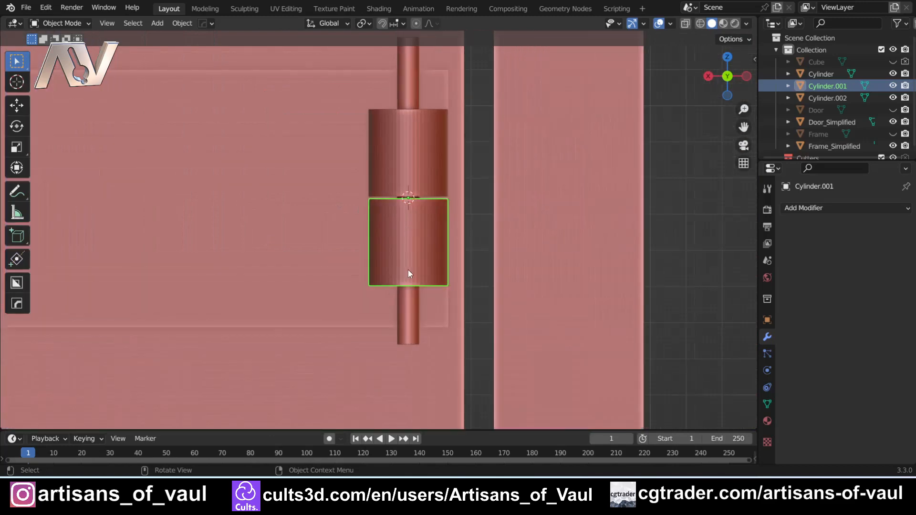
pyautogui.moveTo(408, 270); pyautogui.dragTo(416, 129, button='middle')
pyautogui.keyDown('shift'); pyautogui.moveTo(430, 281); pyautogui.dragTo(415, 178, button='middle'); pyautogui.keyUp('shift')
pyautogui.scroll(-1, 416, 182)
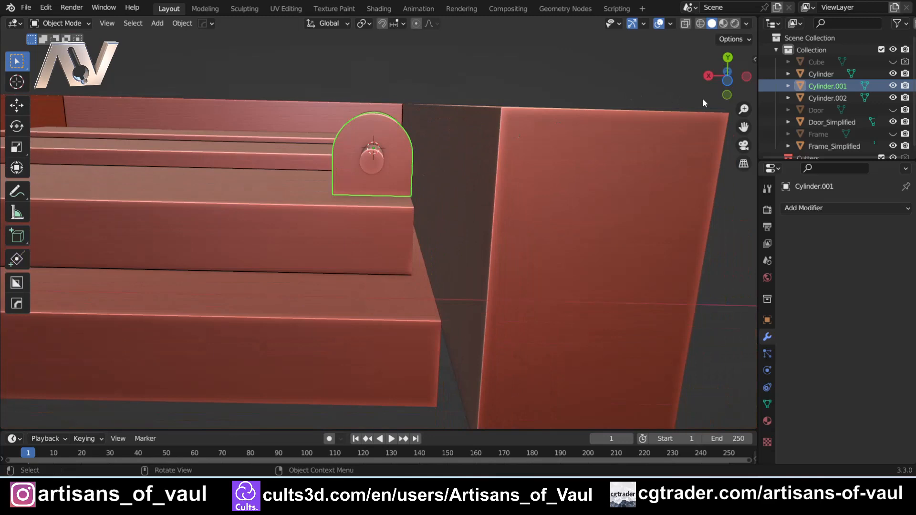
pyautogui.click(730, 82)
pyautogui.scroll(3, 496, 190)
pyautogui.keyDown('shift'); pyautogui.moveTo(380, 359); pyautogui.dragTo(413, 147, button='middle'); pyautogui.keyUp('shift')
pyautogui.scroll(4, 401, 253)
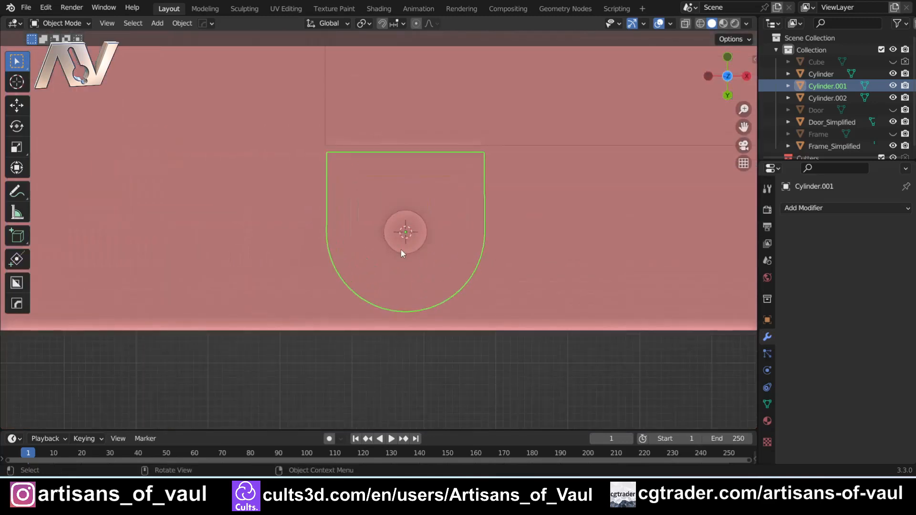
pyautogui.scroll(-4, 458, 245)
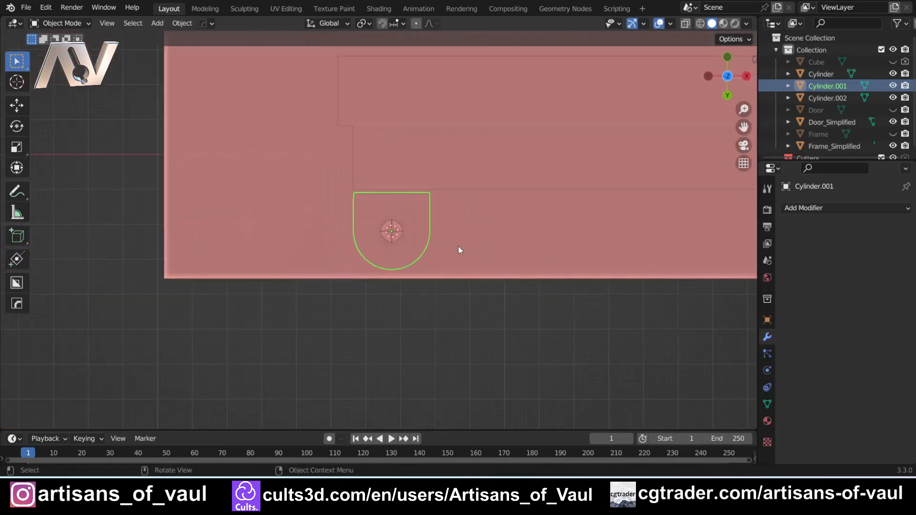
pyautogui.scroll(2, 458, 245)
pyautogui.scroll(2, 514, 245)
pyautogui.keyDown('shift'); pyautogui.moveTo(513, 245); pyautogui.dragTo(488, 249, button='middle'); pyautogui.keyUp('shift')
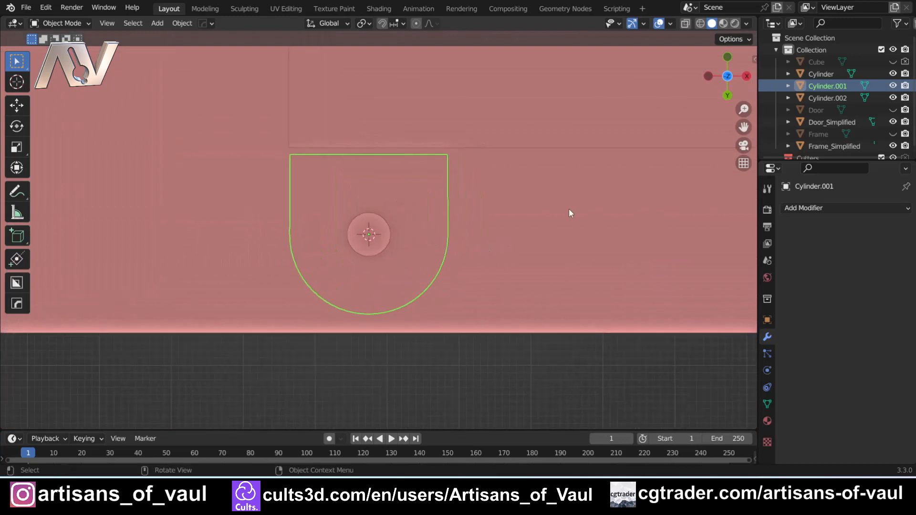
pyautogui.press('r')
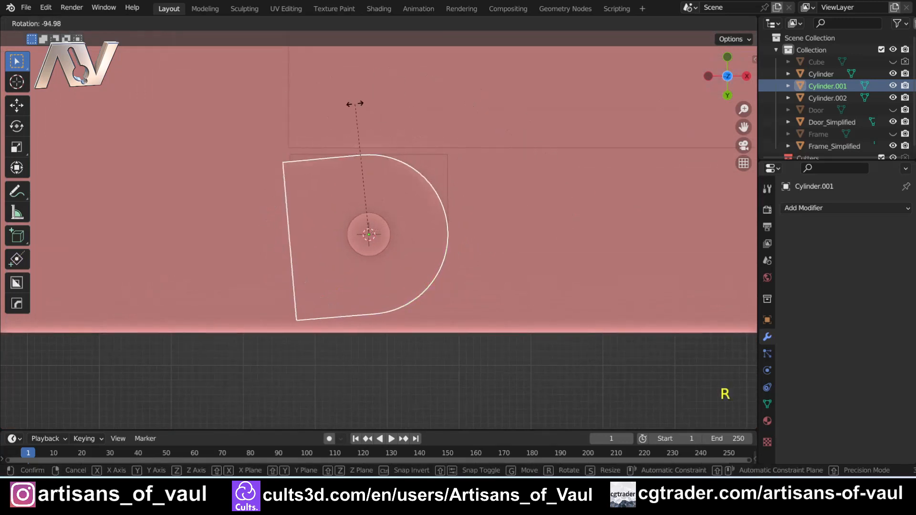
pyautogui.rightClick(357, 103)
# Step: Rotate the lower barrel half -90° about the global Z axis so its flat side faces the frame
pyautogui.moveTo(481, 295); pyautogui.dragTo(497, 191, button='middle')
pyautogui.scroll(-8, 497, 186)
pyautogui.keyDown('shift'); pyautogui.moveTo(386, 95); pyautogui.dragTo(317, 306, button='middle'); pyautogui.keyUp('shift')
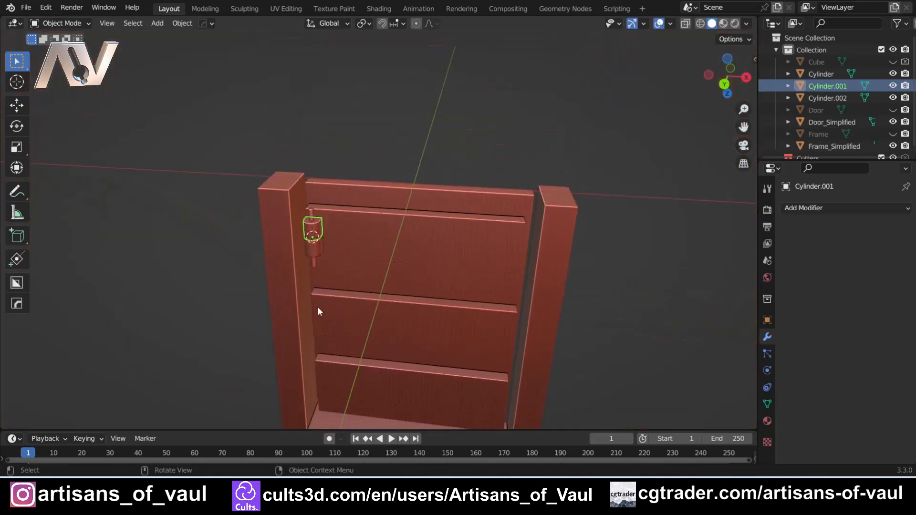
pyautogui.scroll(5, 317, 306)
pyautogui.keyDown('shift'); pyautogui.moveTo(243, 241); pyautogui.dragTo(459, 254, button='middle'); pyautogui.keyUp('shift')
pyautogui.scroll(5, 352, 232)
pyautogui.scroll(-2, 459, 254)
pyautogui.press('r')
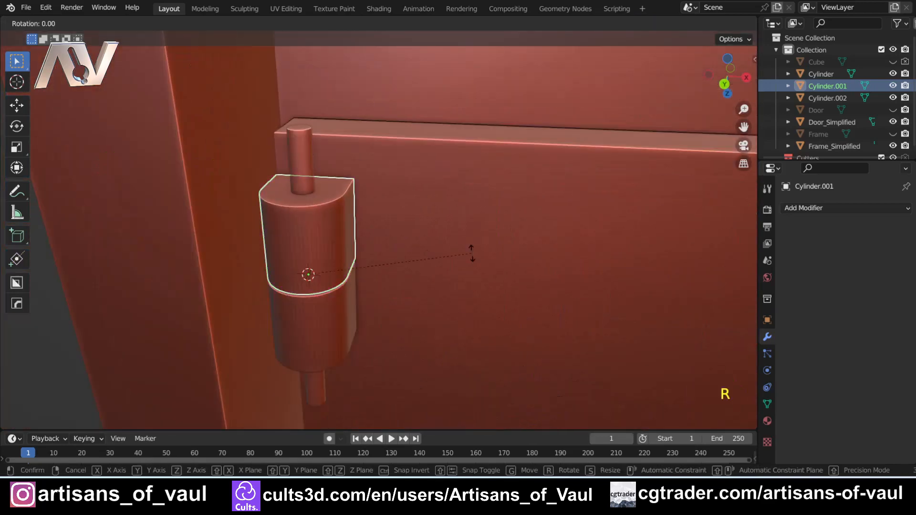
pyautogui.press('z')
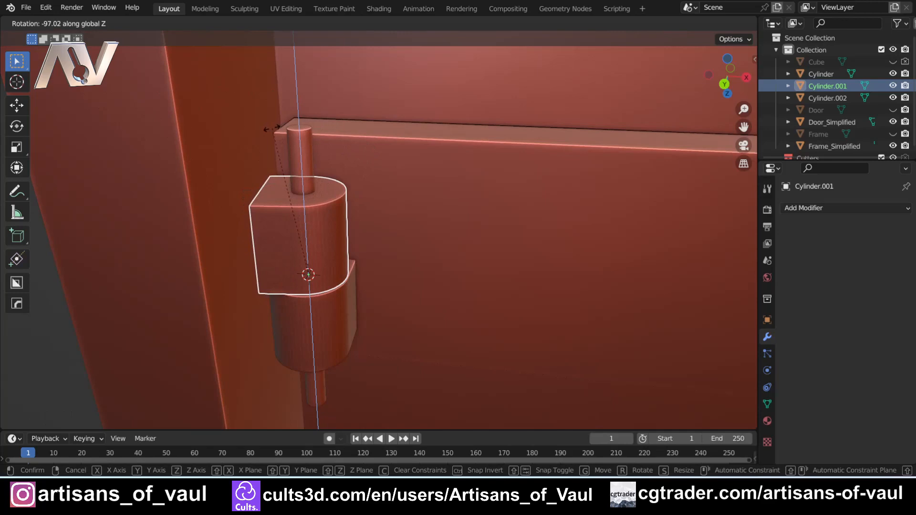
pyautogui.write('-90')
pyautogui.press('Return')
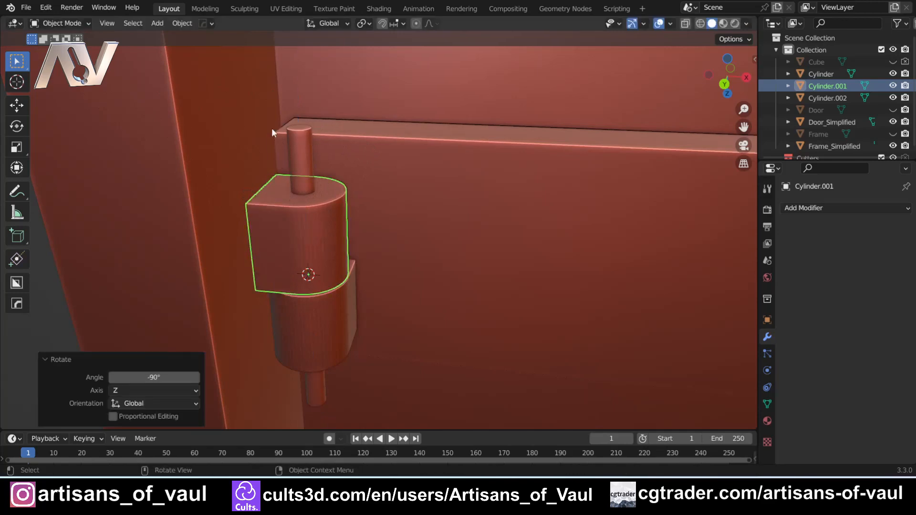
# Step: Enter face editing on the rotated barrel half and select the narrow face strip at one edge of its flat side
pyautogui.scroll(4, 279, 244)
pyautogui.moveTo(271, 228); pyautogui.dragTo(321, 257, button='middle')
pyautogui.scroll(-4, 321, 183)
pyautogui.scroll(3, 321, 257)
pyautogui.moveTo(322, 257); pyautogui.dragTo(401, 257, button='middle')
pyautogui.scroll(-5, 379, 253)
pyautogui.scroll(4, 401, 258)
pyautogui.keyDown('shift'); pyautogui.moveTo(400, 258); pyautogui.dragTo(444, 228, button='middle'); pyautogui.keyUp('shift')
pyautogui.press('Tab')
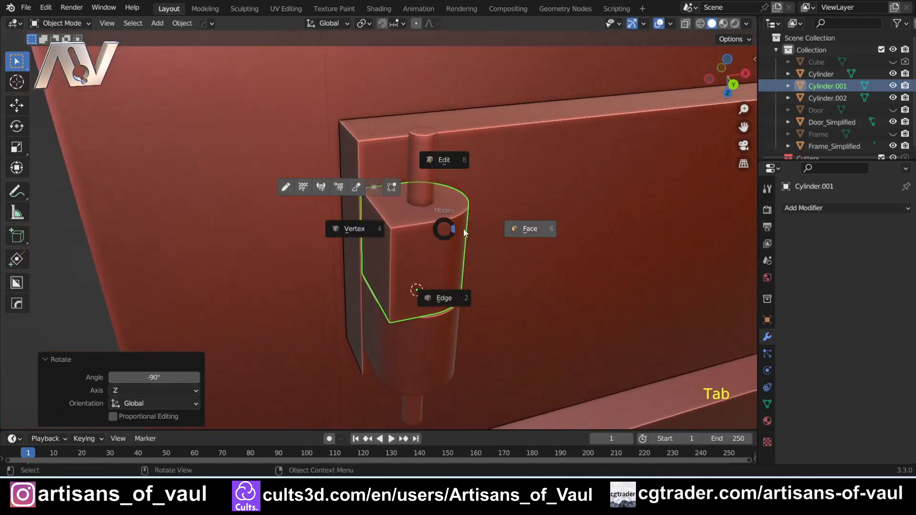
pyautogui.click(516, 231)
pyautogui.scroll(3, 375, 249)
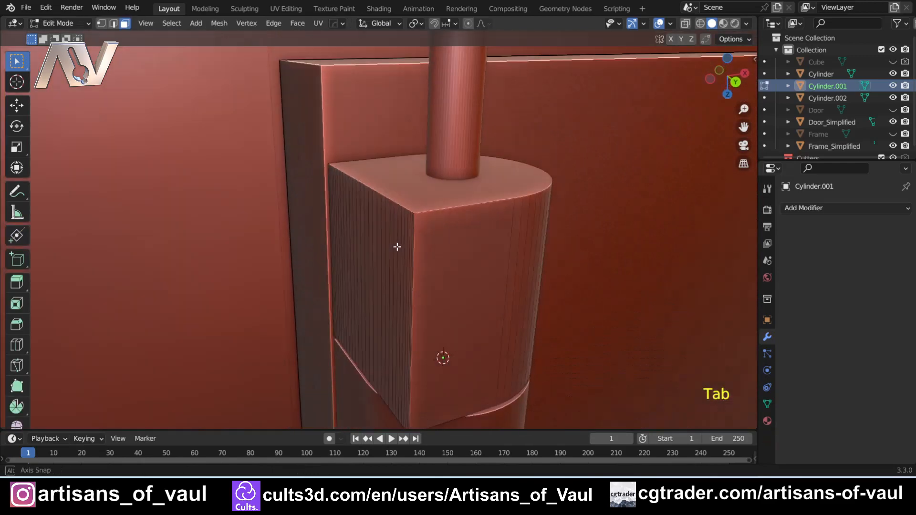
pyautogui.scroll(3, 398, 285)
pyautogui.keyDown('shift'); pyautogui.moveTo(398, 285); pyautogui.dragTo(370, 218, button='middle'); pyautogui.keyUp('shift')
pyautogui.moveTo(371, 219); pyautogui.dragTo(416, 252, button='middle')
pyautogui.scroll(2, 475, 251)
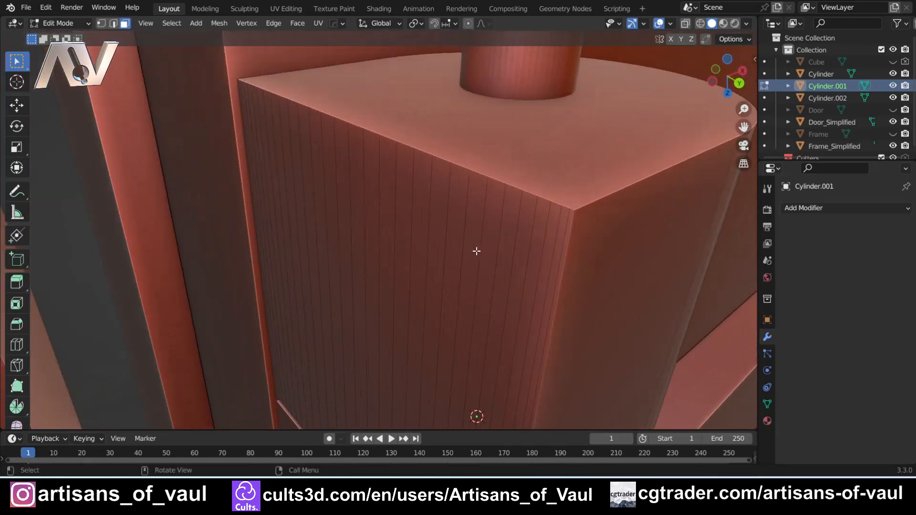
pyautogui.moveTo(477, 251); pyautogui.dragTo(525, 263, button='middle')
pyautogui.click(568, 241)
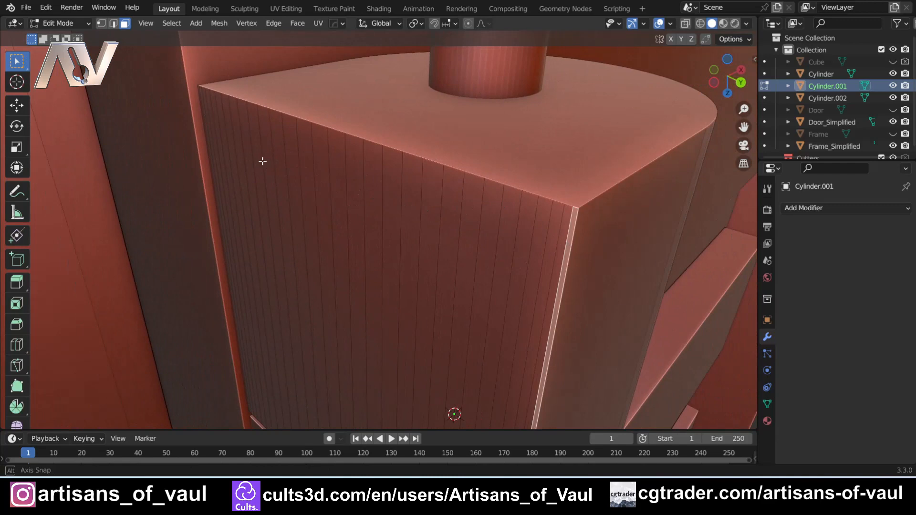
# Step: Isolate the barrel half and extend the selection across all strips of its flat side to the opposite edge
pyautogui.moveTo(263, 161)
pyautogui.mouseDown(button='middle')
pyautogui.moveTo(267, 181)
pyautogui.moveTo(270, 173)
pyautogui.moveTo(261, 175)
pyautogui.mouseUp(button='middle')
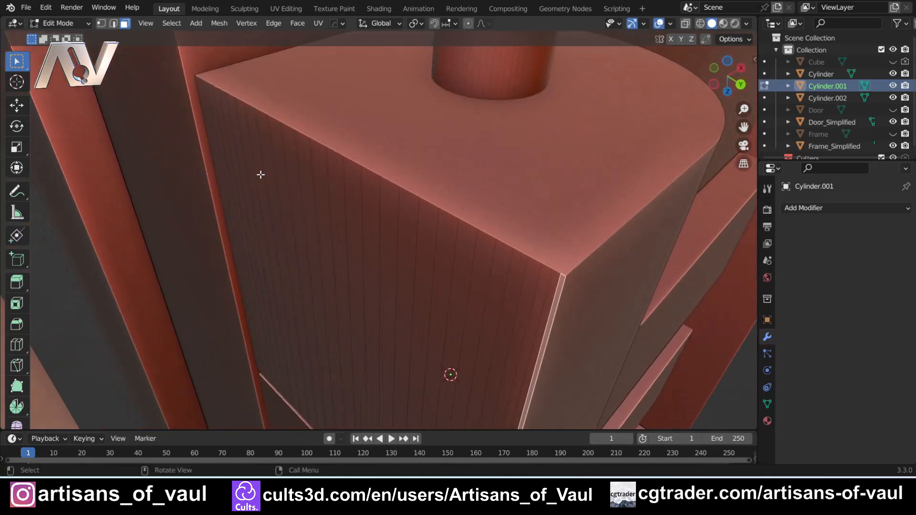
pyautogui.press('KP_Divide')
pyautogui.moveTo(219, 331); pyautogui.dragTo(363, 295, button='middle')
pyautogui.scroll(3, 643, 201)
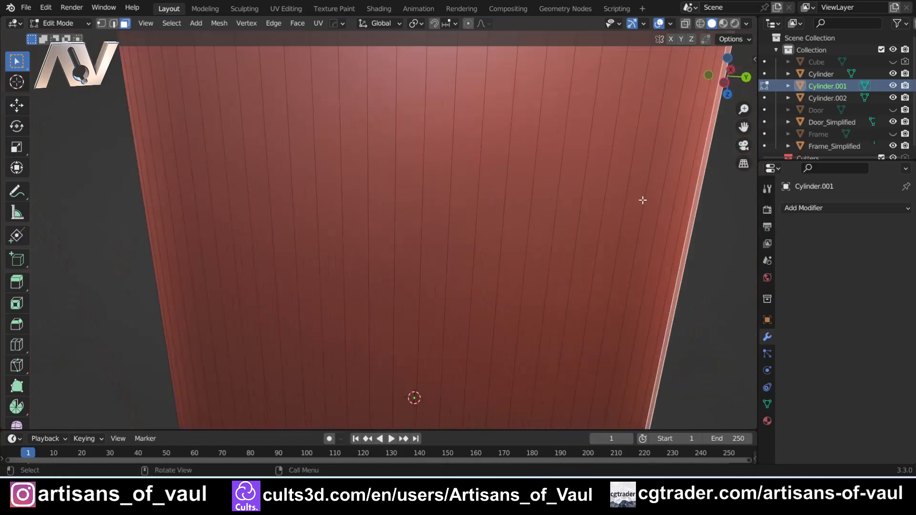
pyautogui.scroll(-3, 694, 198)
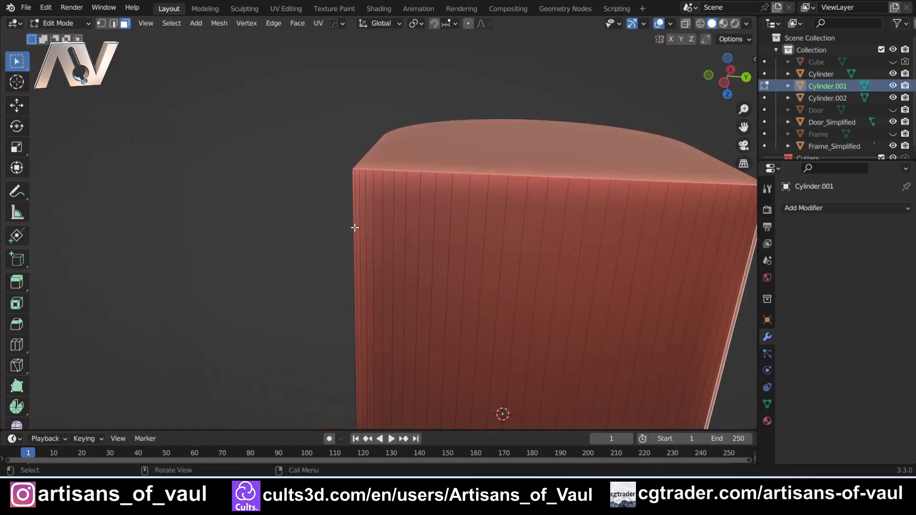
pyautogui.keyDown('ctrl'); pyautogui.click(355, 228); pyautogui.keyUp('ctrl')
pyautogui.scroll(-4, 409, 272)
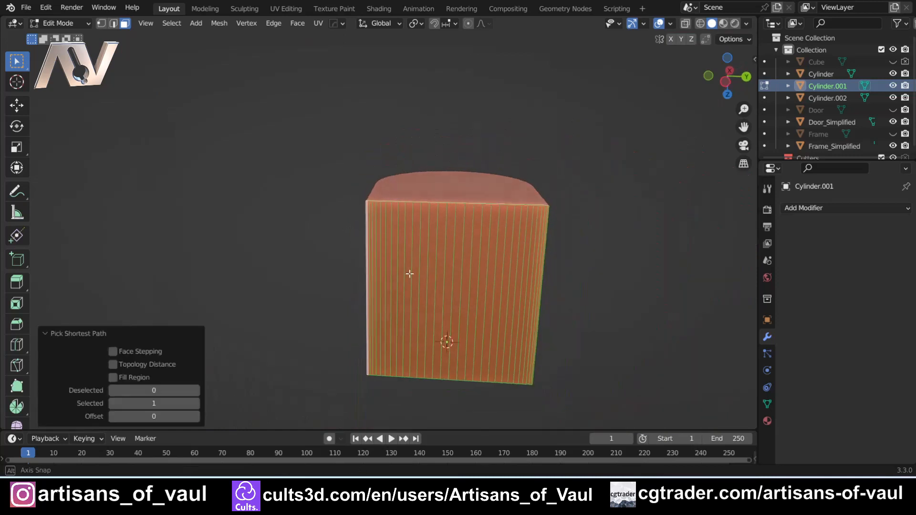
# Step: Merge the selected strips of the flat side into a single face
pyautogui.moveTo(409, 272); pyautogui.dragTo(508, 322, button='middle')
pyautogui.scroll(3, 420, 203)
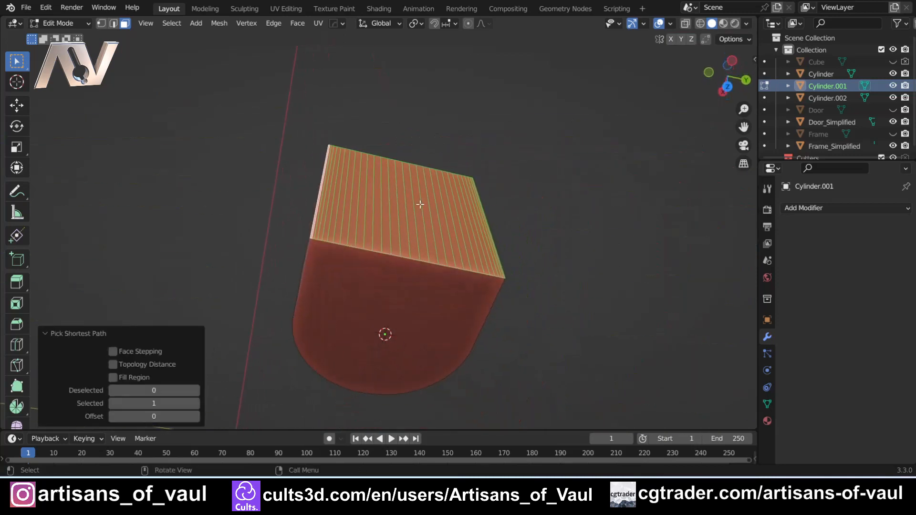
pyautogui.press('f')
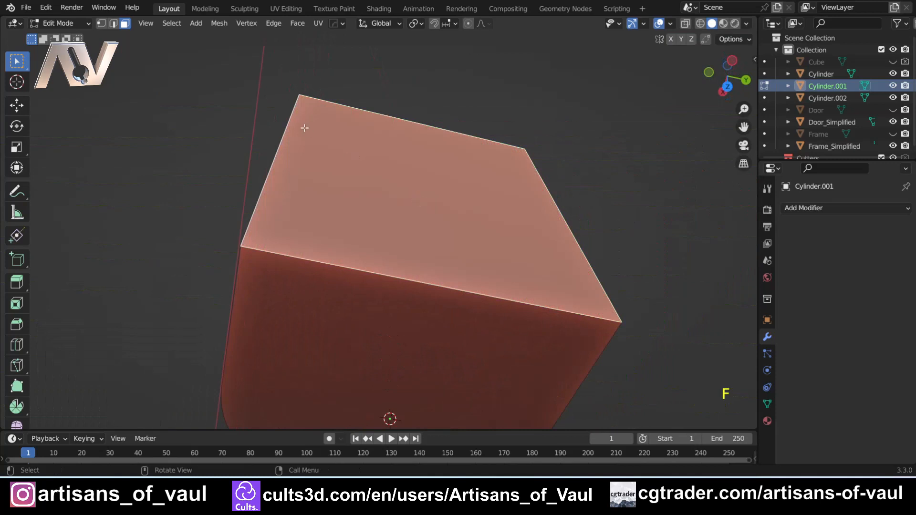
pyautogui.moveTo(304, 128); pyautogui.dragTo(212, 249, button='middle')
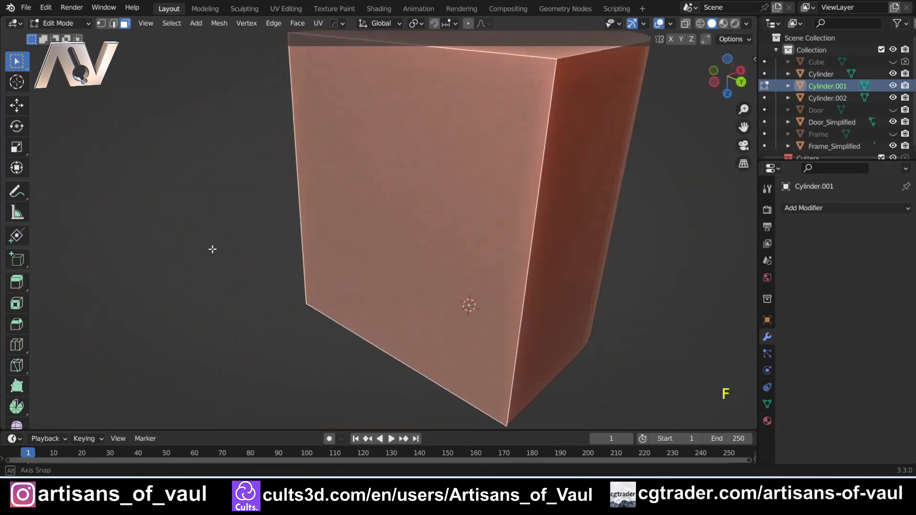
pyautogui.scroll(-3, 450, 239)
pyautogui.moveTo(436, 238)
pyautogui.mouseDown(button='middle')
pyautogui.moveTo(351, 235)
pyautogui.moveTo(442, 229)
pyautogui.moveTo(429, 235)
pyautogui.mouseUp(button='middle')
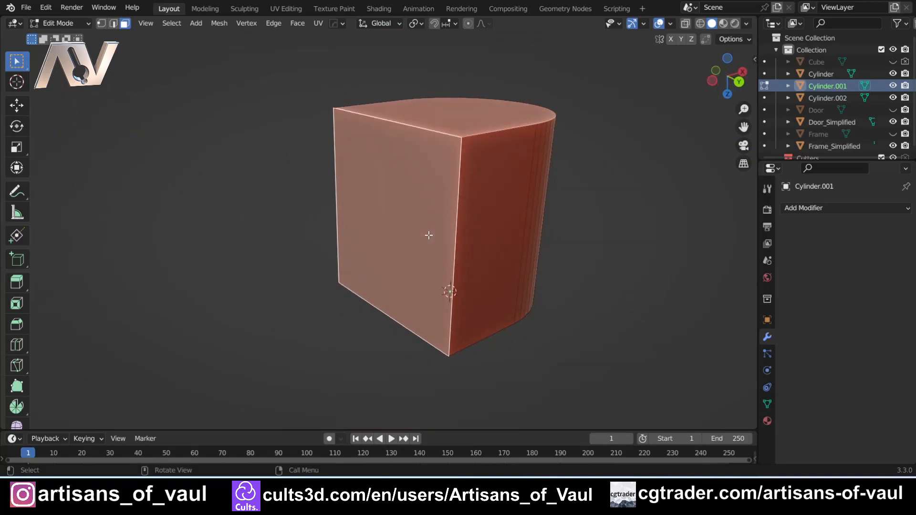
# Step: Leave the isolated view and move the flat face about -1.24 along X until it meets the door frame
pyautogui.press('KP_Divide')
pyautogui.moveTo(427, 237)
pyautogui.mouseDown(button='middle')
pyautogui.moveTo(409, 271)
pyautogui.moveTo(379, 290)
pyautogui.moveTo(429, 207)
pyautogui.moveTo(418, 228)
pyautogui.mouseUp(button='middle')
pyautogui.press('g')
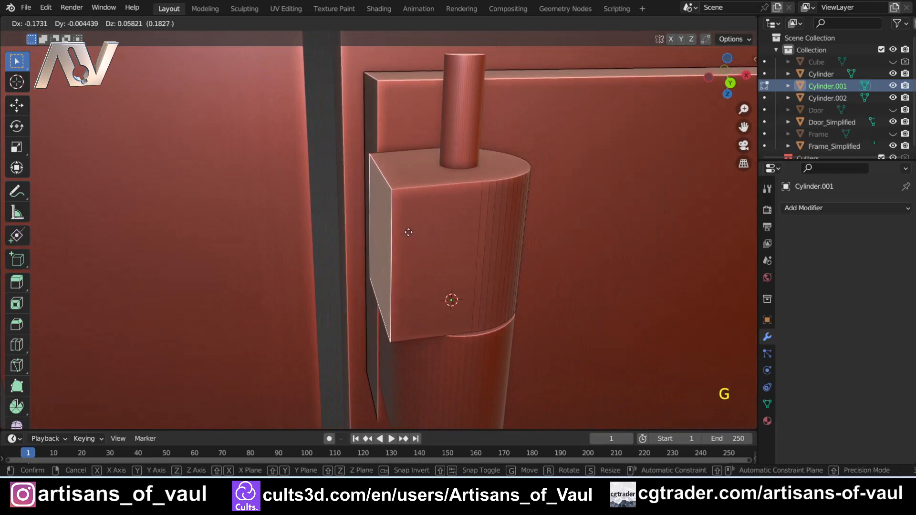
pyautogui.press('Escape')
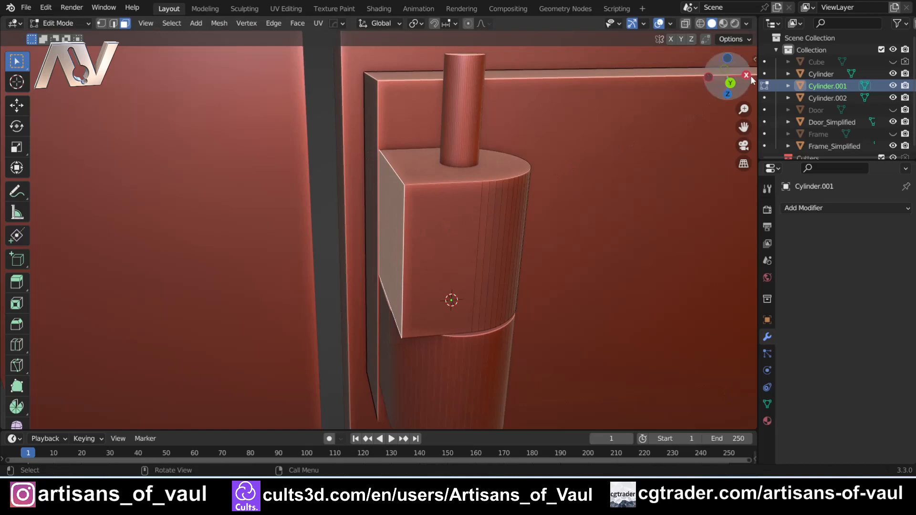
pyautogui.press('g')
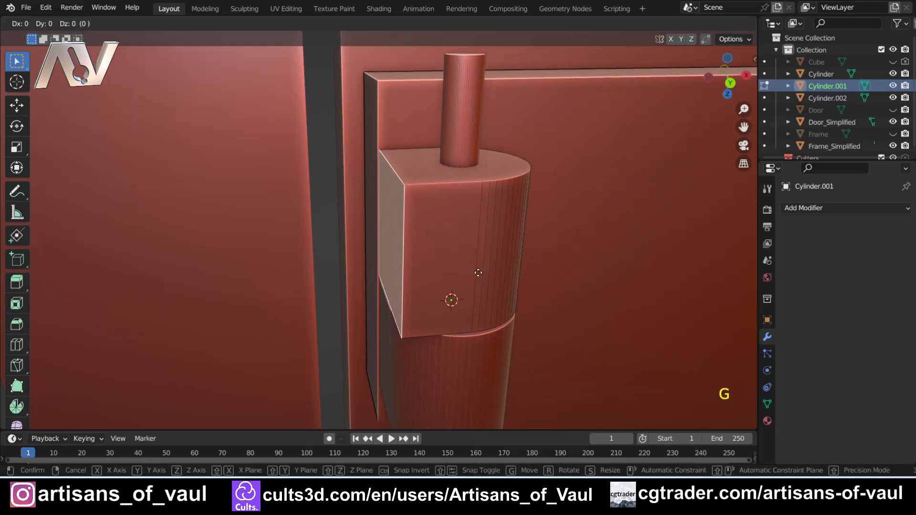
pyautogui.press('x')
pyautogui.click(402, 281)
pyautogui.moveTo(402, 282); pyautogui.dragTo(348, 206, button='middle')
pyautogui.scroll(-3, 356, 282)
pyautogui.scroll(2, 355, 282)
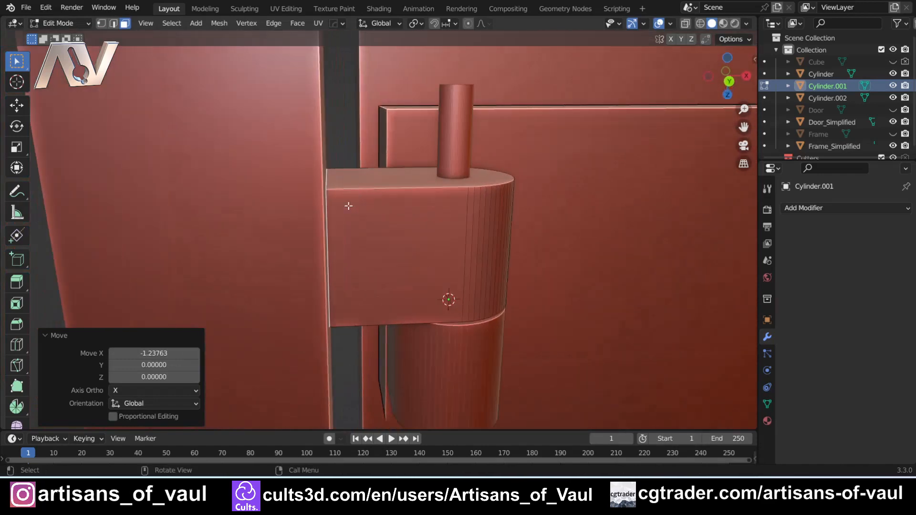
# Step: Return to Object Mode, deselect the extended lower half and check how it meets the frame from several angles
pyautogui.click(728, 81)
pyautogui.moveTo(371, 262); pyautogui.dragTo(427, 194, button='middle')
pyautogui.press('Tab')
pyautogui.click(429, 144)
pyautogui.scroll(-6, 482, 184)
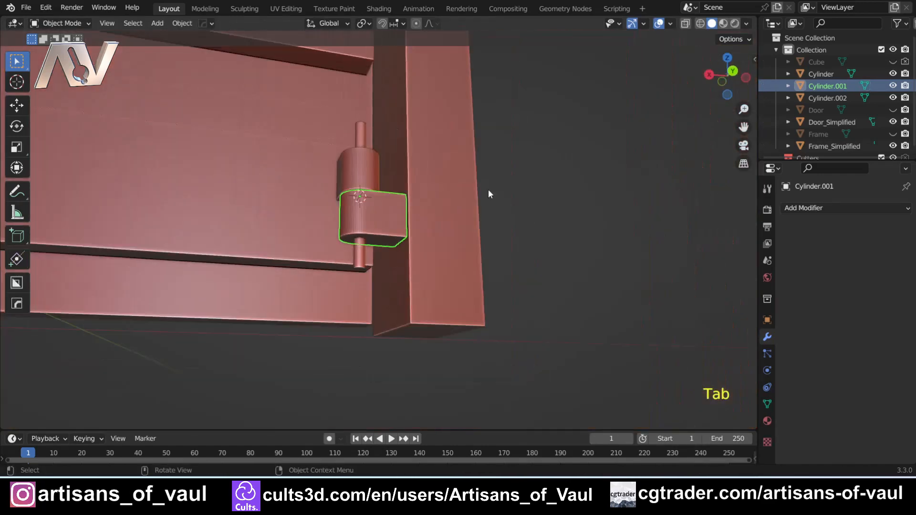
pyautogui.click(488, 191)
pyautogui.moveTo(488, 191); pyautogui.dragTo(322, 160, button='middle')
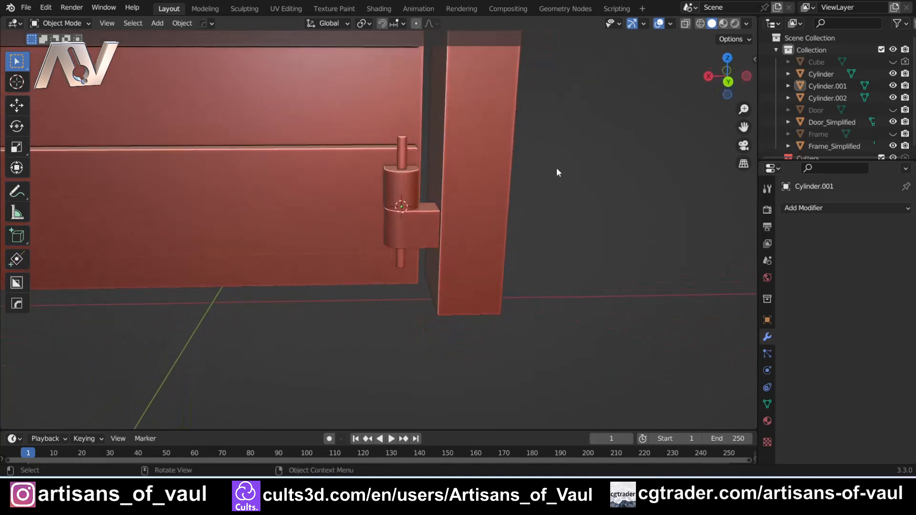
# Step: On the upper barrel half, cut one vertical edge loop into the flat side facing away from the frame, slid to a factor of about -0.24
pyautogui.click(728, 83)
pyautogui.scroll(3, 420, 178)
pyautogui.moveTo(405, 177); pyautogui.dragTo(368, 260, button='middle')
pyautogui.click(405, 251)
pyautogui.scroll(-5, 382, 248)
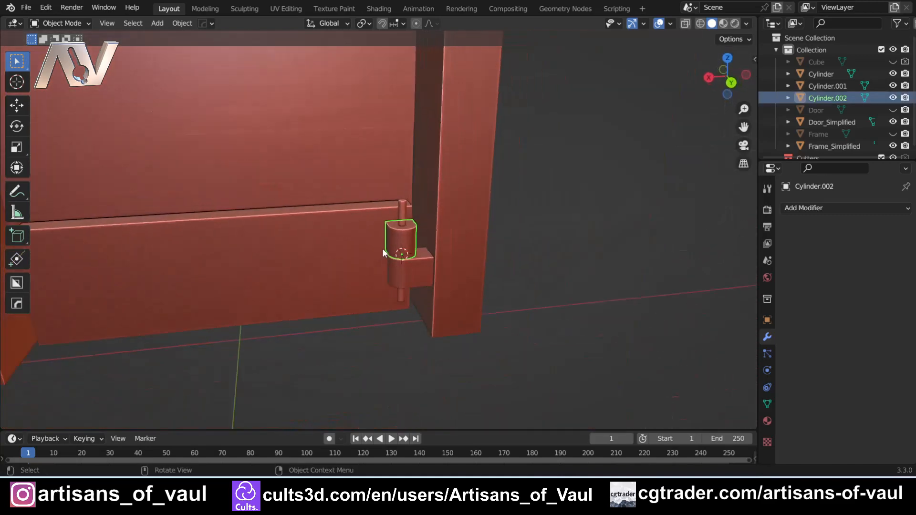
pyautogui.scroll(6, 403, 251)
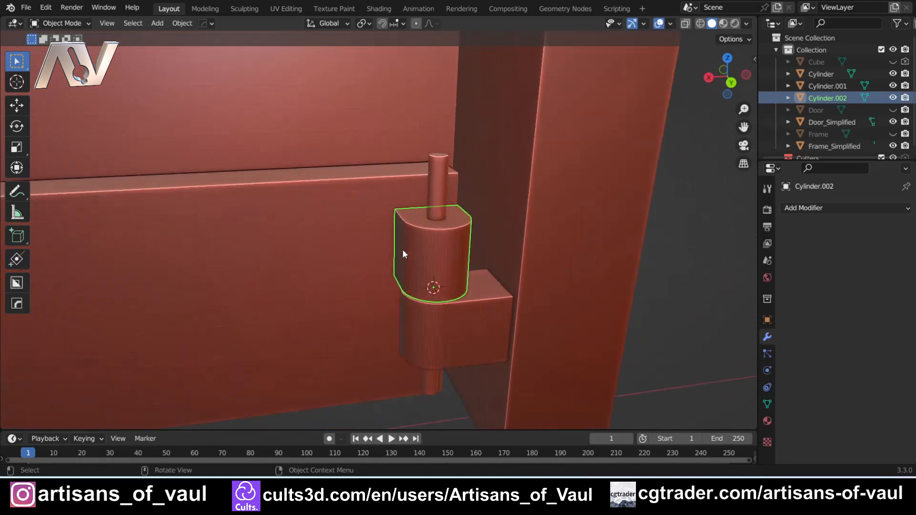
pyautogui.moveTo(386, 255); pyautogui.dragTo(445, 241, button='middle')
pyautogui.scroll(3, 439, 242)
pyautogui.moveTo(446, 242); pyautogui.dragTo(422, 241, button='middle')
pyautogui.press('Tab')
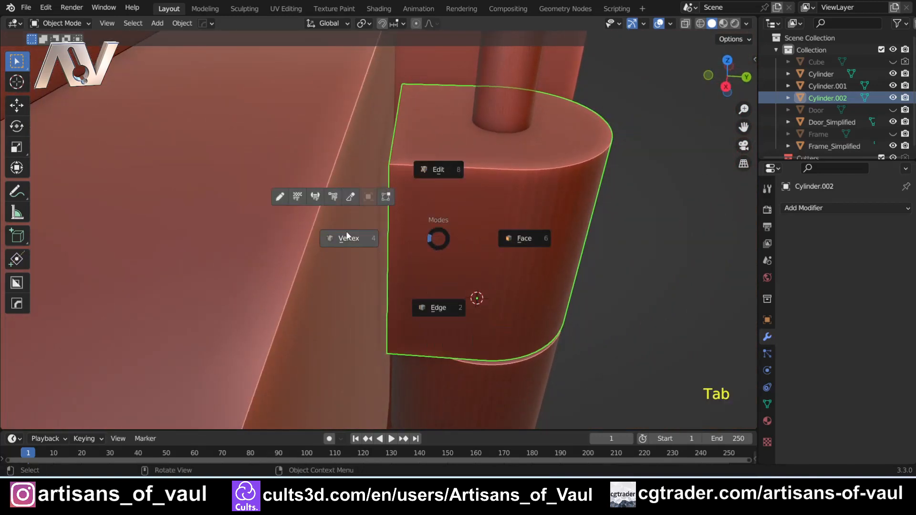
pyautogui.click(444, 311)
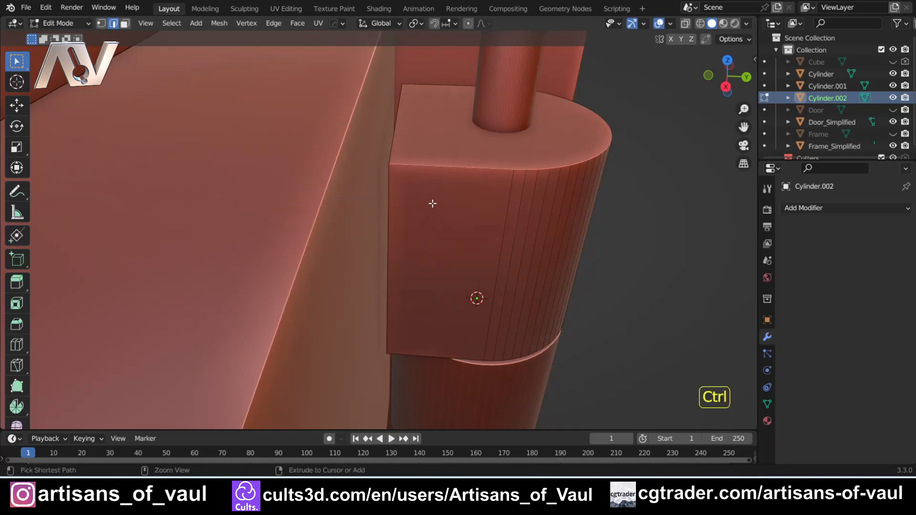
pyautogui.hotkey('ctrl', 'r')
pyautogui.click(450, 175)
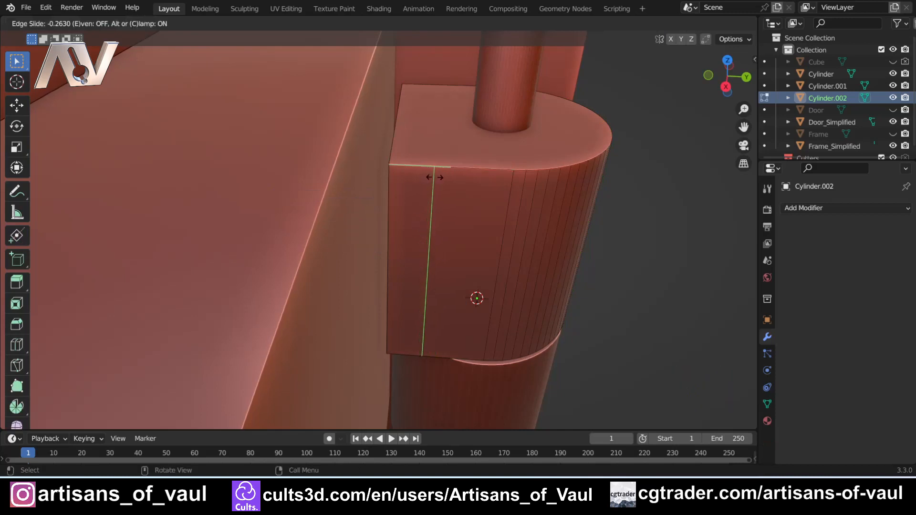
pyautogui.click(436, 177)
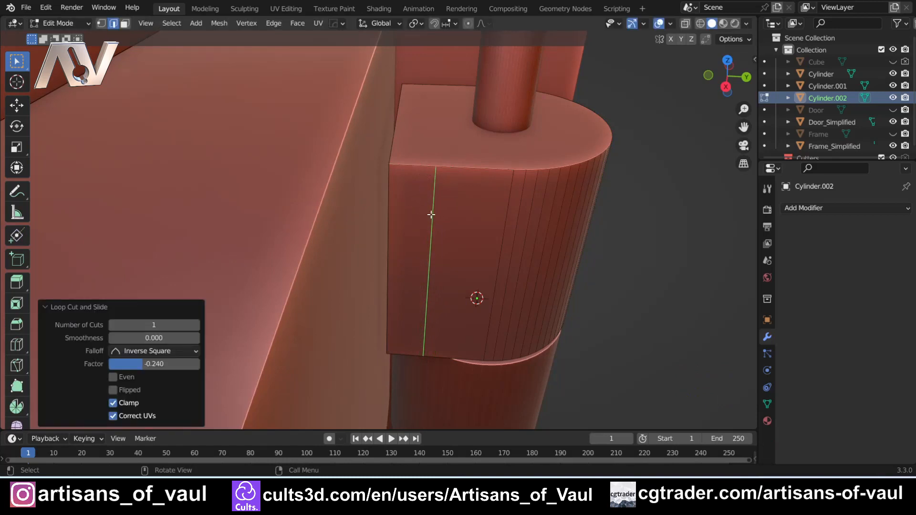
# Step: Select the narrow face strip nearest the door and extrude it about 7.17 along its normal to form a strap across the door
pyautogui.moveTo(430, 214); pyautogui.dragTo(413, 210, button='middle')
pyautogui.press('Tab')
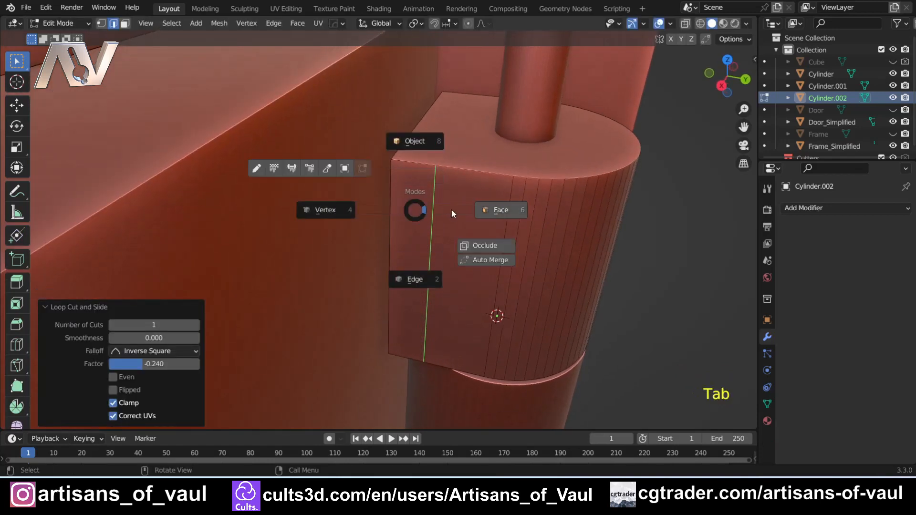
pyautogui.click(493, 210)
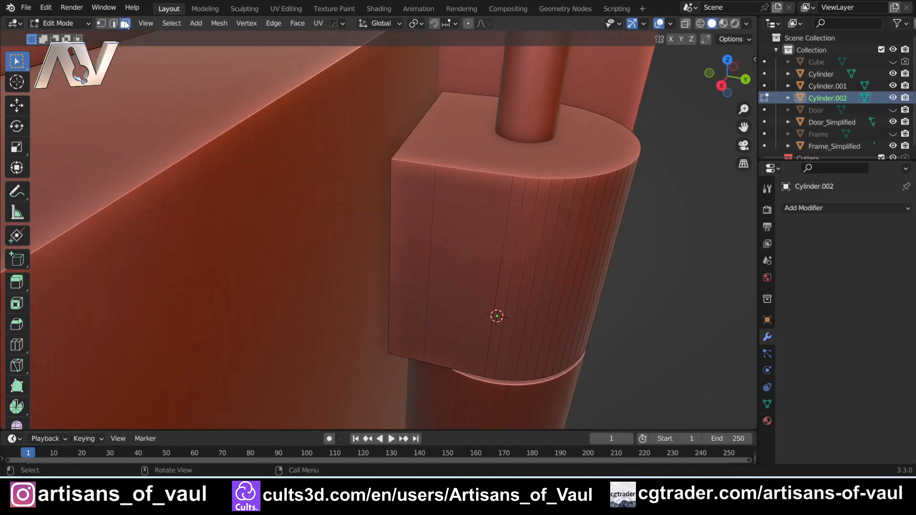
pyautogui.click(424, 234)
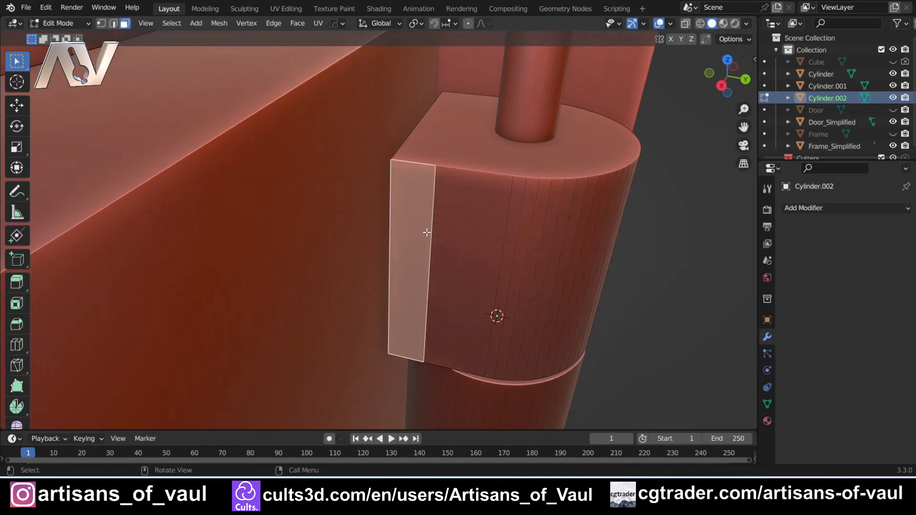
pyautogui.moveTo(425, 234); pyautogui.dragTo(442, 226, button='middle')
pyautogui.scroll(-5, 330, 244)
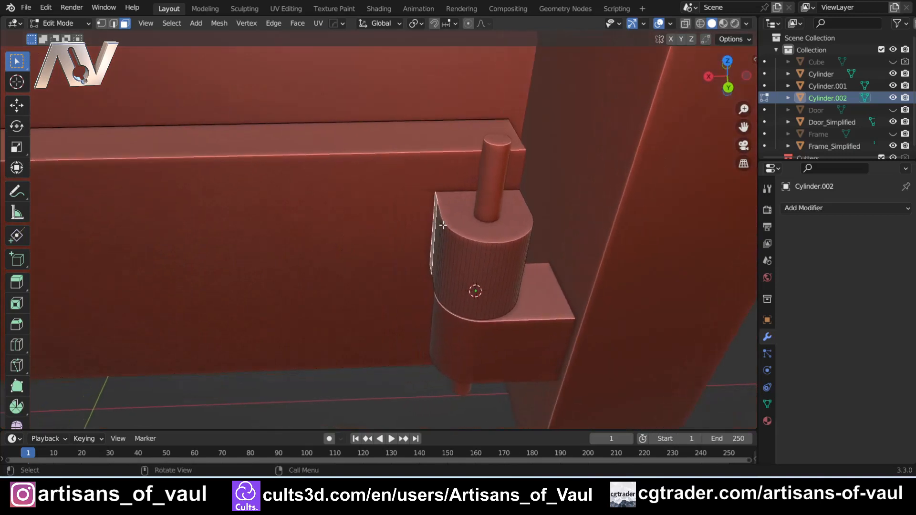
pyautogui.press('e')
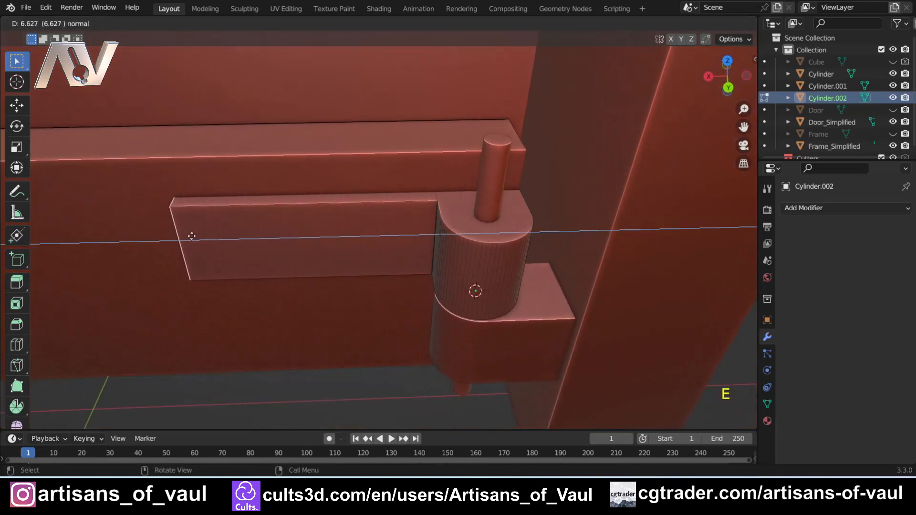
pyautogui.click(170, 237)
# Step: Taper the strap by scaling its end face along Z to about 0.53
pyautogui.scroll(-5, 184, 237)
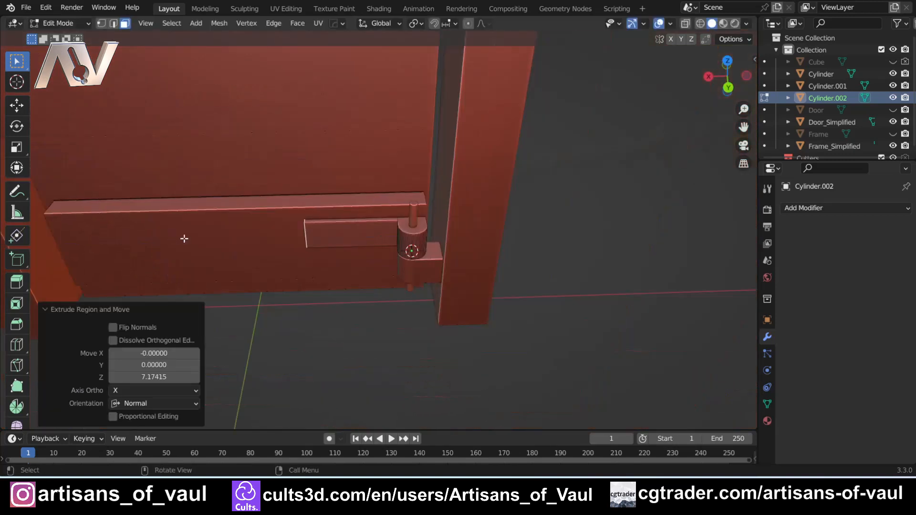
pyautogui.keyDown('shift'); pyautogui.moveTo(184, 237); pyautogui.dragTo(345, 265, button='middle'); pyautogui.keyUp('shift')
pyautogui.scroll(3, 484, 205)
pyautogui.moveTo(443, 226); pyautogui.dragTo(431, 184, button='middle')
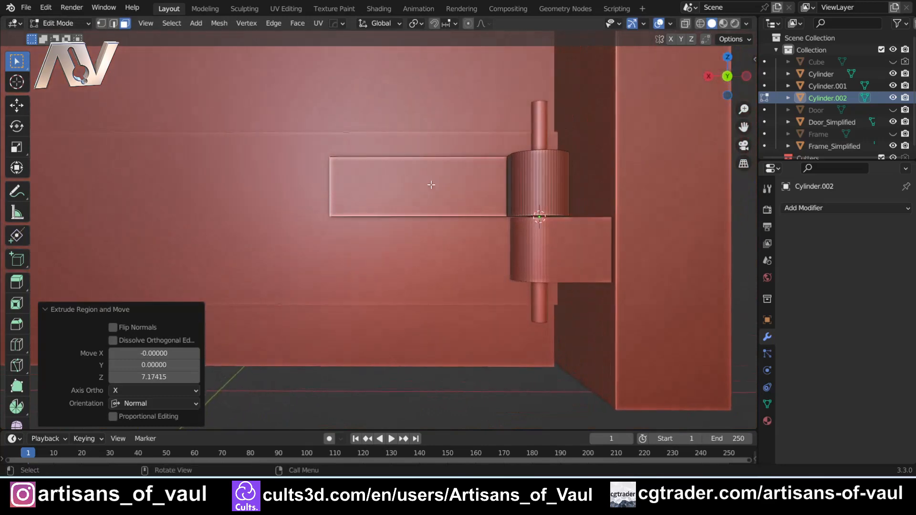
pyautogui.scroll(2, 429, 184)
pyautogui.scroll(1, 353, 162)
pyautogui.keyDown('shift'); pyautogui.moveTo(353, 162); pyautogui.dragTo(378, 223, button='middle'); pyautogui.keyUp('shift')
pyautogui.scroll(-3, 368, 213)
pyautogui.scroll(2, 374, 226)
pyautogui.scroll(2, 355, 216)
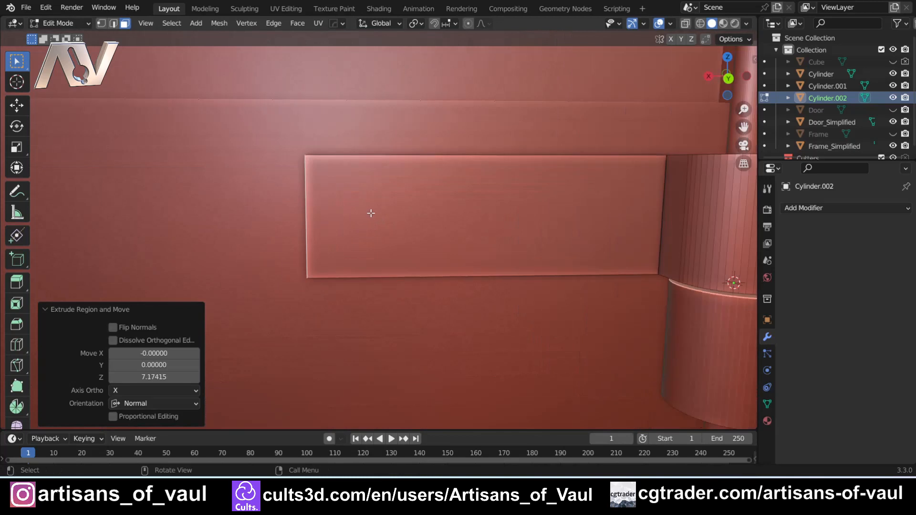
pyautogui.press('s')
pyautogui.press('z')
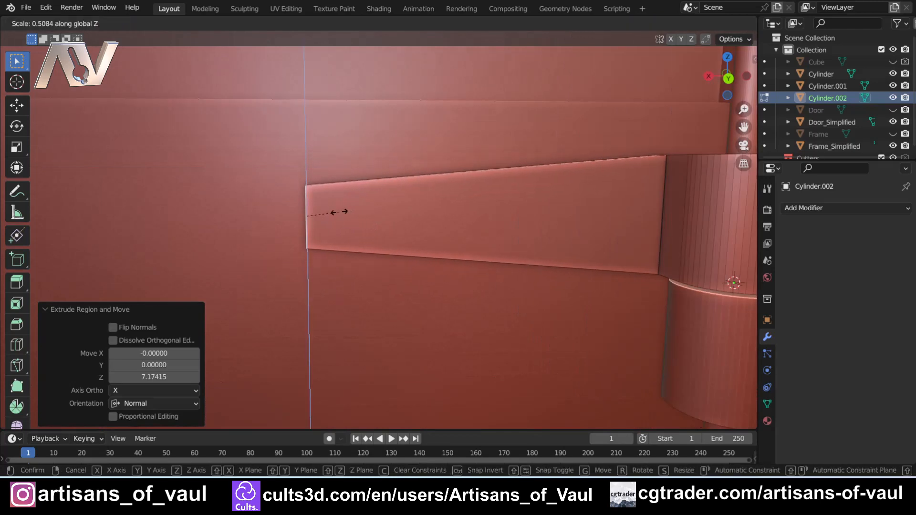
pyautogui.click(341, 213)
# Step: Check the gap between the tapered strap and the door, and isolate the upper hinge half
pyautogui.scroll(-5, 341, 213)
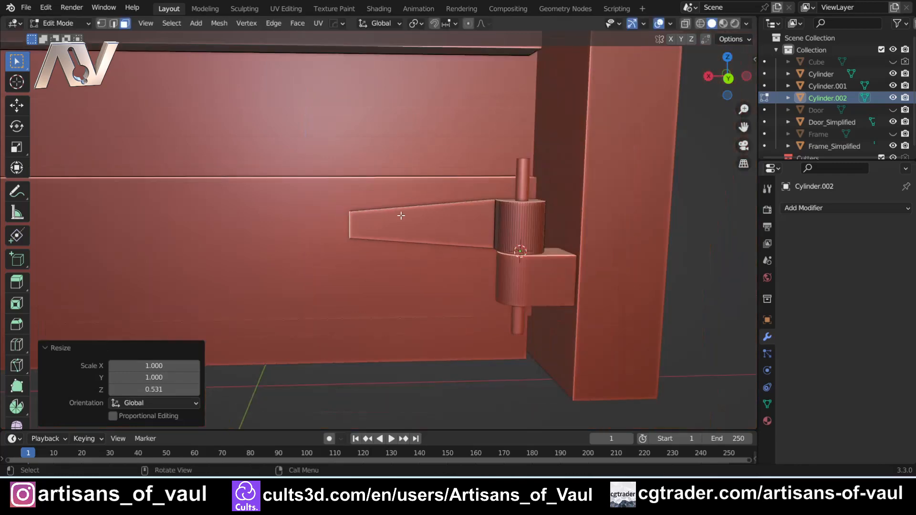
pyautogui.scroll(3, 401, 215)
pyautogui.moveTo(402, 215)
pyautogui.mouseDown(button='middle')
pyautogui.moveTo(469, 238)
pyautogui.moveTo(410, 277)
pyautogui.moveTo(372, 186)
pyautogui.moveTo(391, 225)
pyautogui.mouseUp(button='middle')
pyautogui.scroll(3, 374, 256)
pyautogui.moveTo(391, 224); pyautogui.dragTo(433, 239, button='middle')
pyautogui.scroll(2, 411, 249)
pyautogui.scroll(-4, 433, 240)
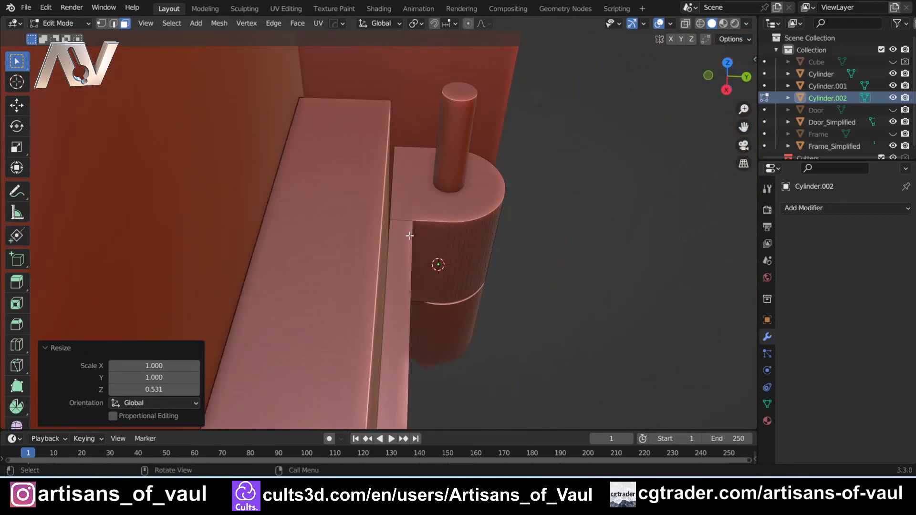
pyautogui.moveTo(410, 236); pyautogui.dragTo(368, 223, button='middle')
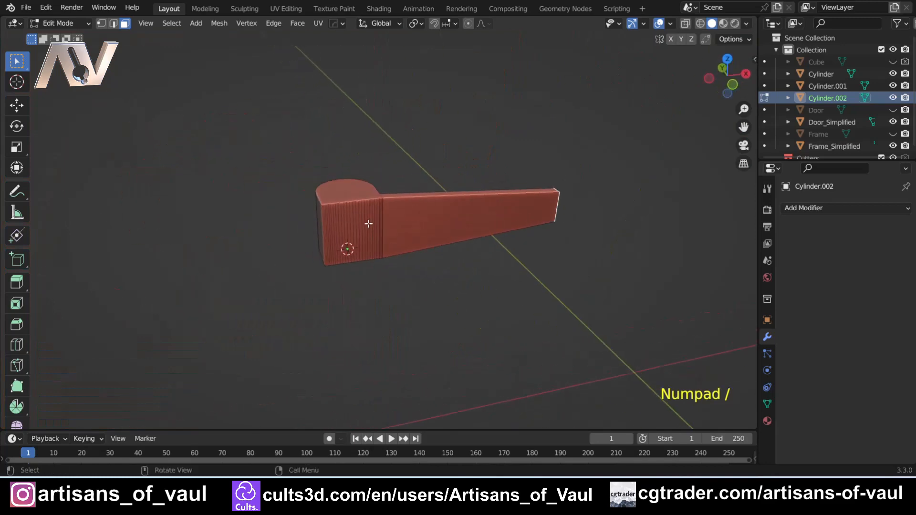
# Step: Select all the narrow strips on the barrel's flat back from edge to edge and merge them into a single face
pyautogui.scroll(4, 363, 226)
pyautogui.scroll(3, 305, 232)
pyautogui.moveTo(389, 160); pyautogui.dragTo(267, 171, button='middle')
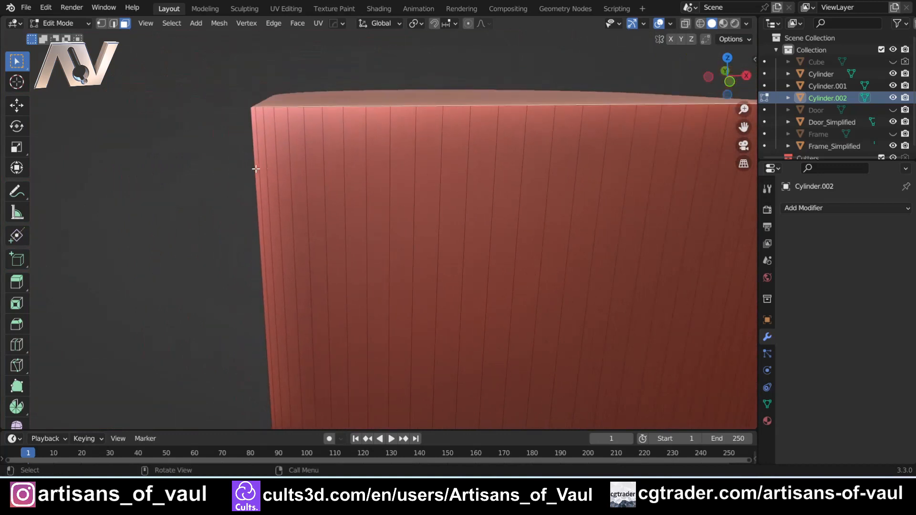
pyautogui.keyDown('shift'); pyautogui.moveTo(548, 212); pyautogui.dragTo(276, 253, button='middle'); pyautogui.keyUp('shift')
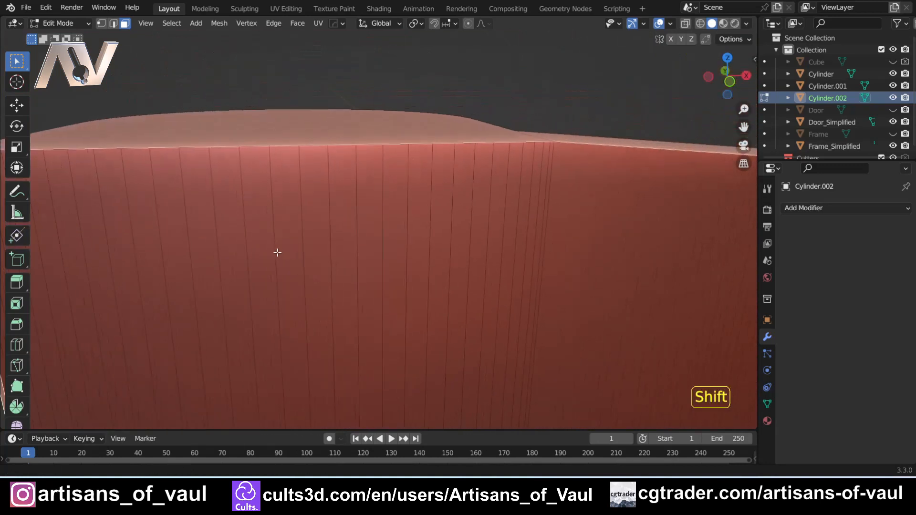
pyautogui.keyDown('ctrl'); pyautogui.click(546, 164); pyautogui.keyUp('ctrl')
pyautogui.scroll(-4, 525, 189)
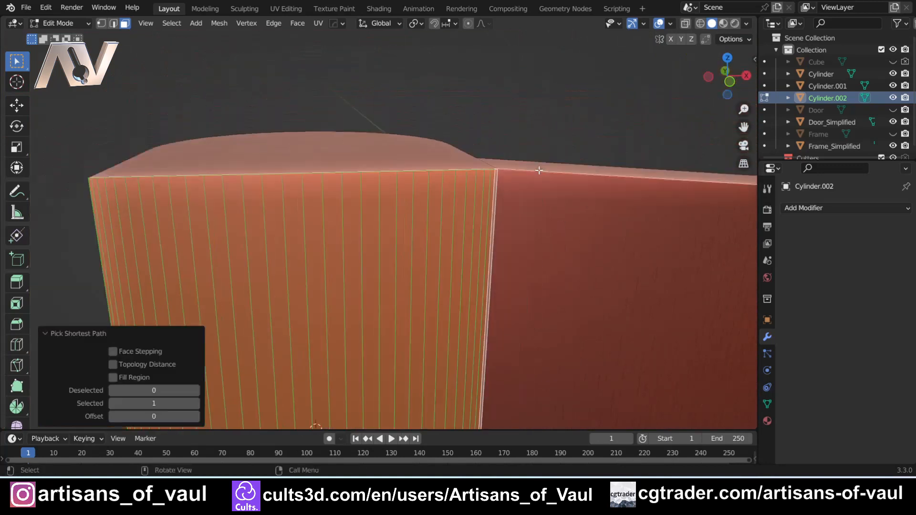
pyautogui.press('f')
# Step: Select the back face of the strap together with the flat back face of the barrel
pyautogui.moveTo(485, 228); pyautogui.dragTo(464, 239, button='middle')
pyautogui.click(511, 295)
pyautogui.keyDown('shift'); pyautogui.click(382, 264); pyautogui.keyUp('shift')
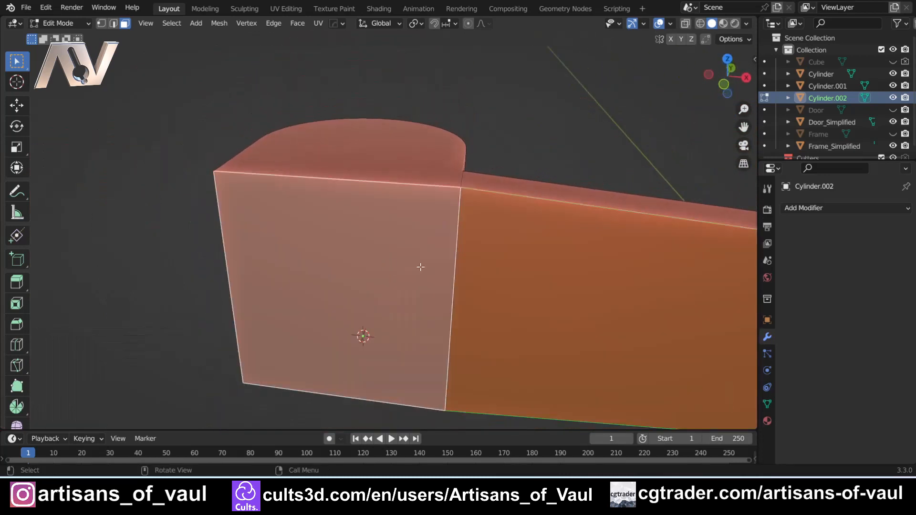
# Step: Move the selected flat face of the door-side hinge part about -0.83 along Y, and return to the full scene in Object Mode
pyautogui.moveTo(419, 266)
pyautogui.mouseDown(button='middle')
pyautogui.moveTo(367, 301)
pyautogui.moveTo(402, 266)
pyautogui.mouseUp(button='middle')
pyautogui.press('g')
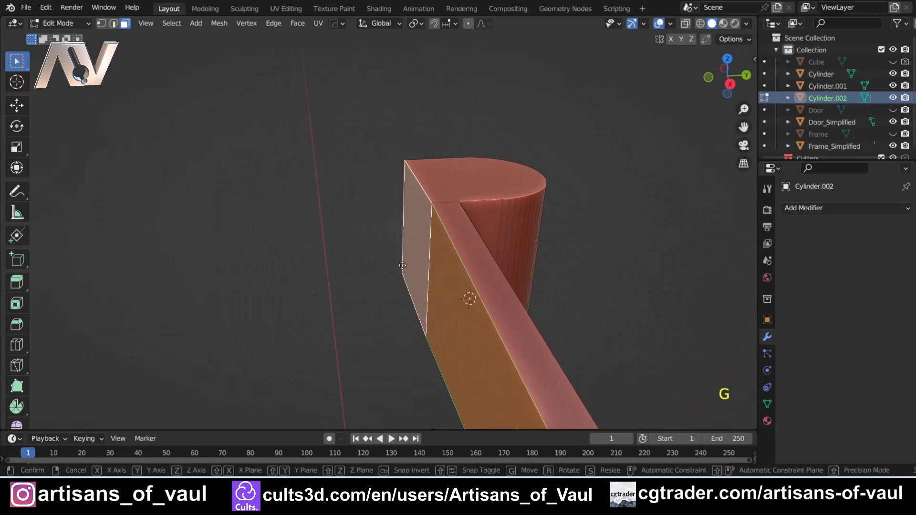
pyautogui.press('y')
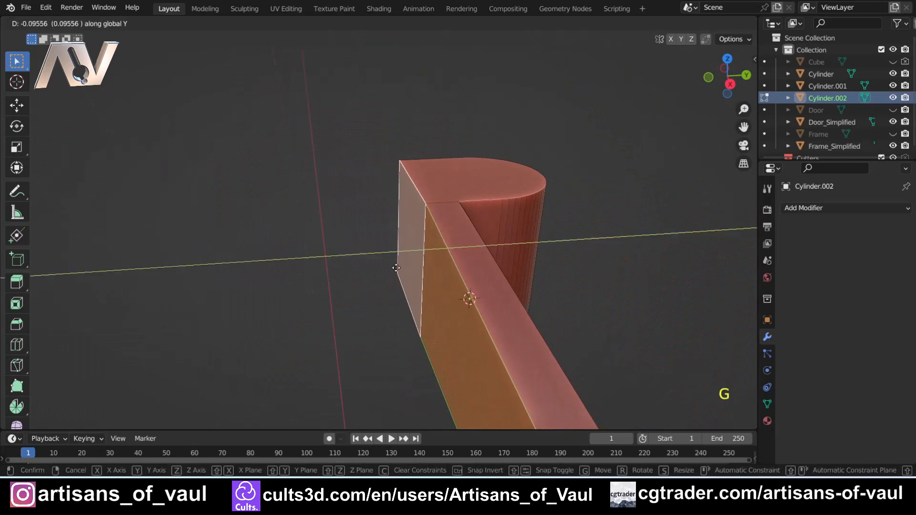
pyautogui.click(356, 284)
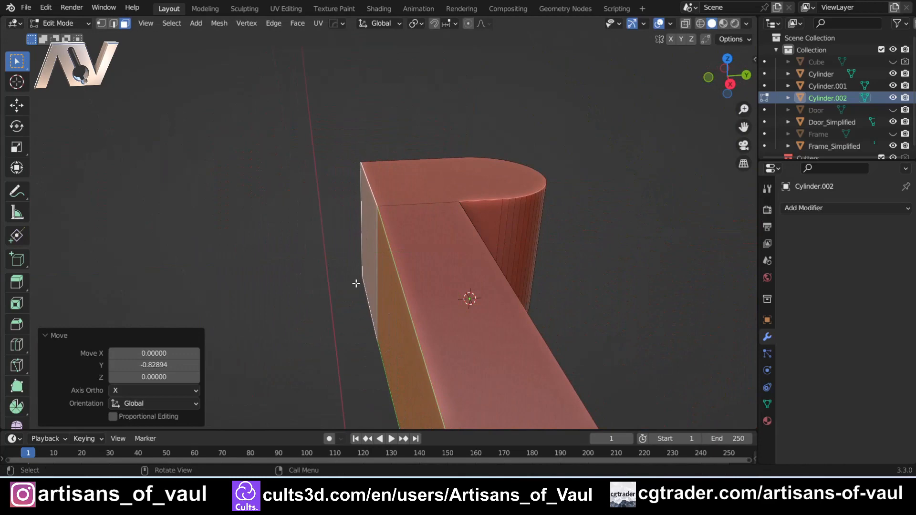
pyautogui.press('KP_Divide')
pyautogui.scroll(-3, 355, 282)
pyautogui.moveTo(379, 293); pyautogui.dragTo(327, 252, button='middle')
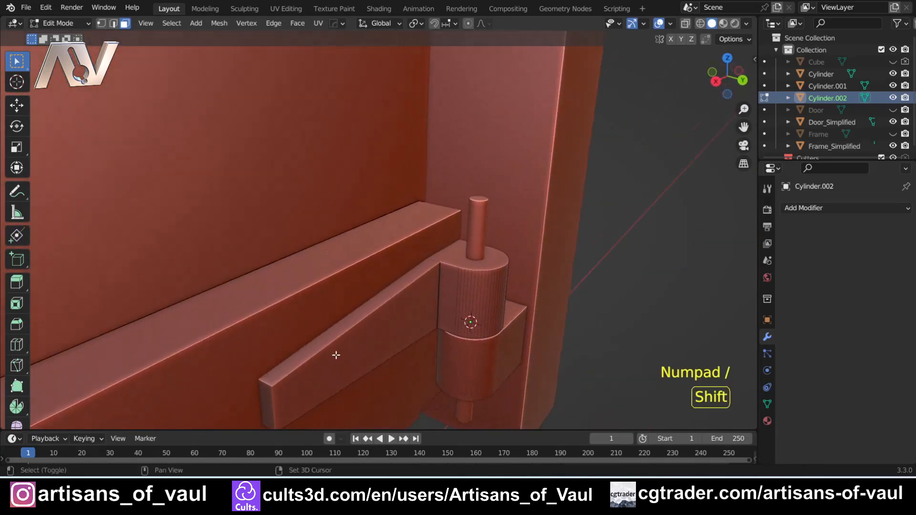
pyautogui.keyDown('shift'); pyautogui.moveTo(336, 355); pyautogui.dragTo(336, 308, button='middle'); pyautogui.keyUp('shift')
pyautogui.moveTo(336, 307); pyautogui.dragTo(368, 251, button='middle')
pyautogui.press('Tab')
# Step: Open the frame-side hinge block Cylinder.001 for mesh editing in edge selection mode
pyautogui.scroll(-4, 439, 354)
pyautogui.click(439, 354)
pyautogui.moveTo(544, 224); pyautogui.dragTo(375, 258, button='middle')
pyautogui.scroll(-3, 375, 258)
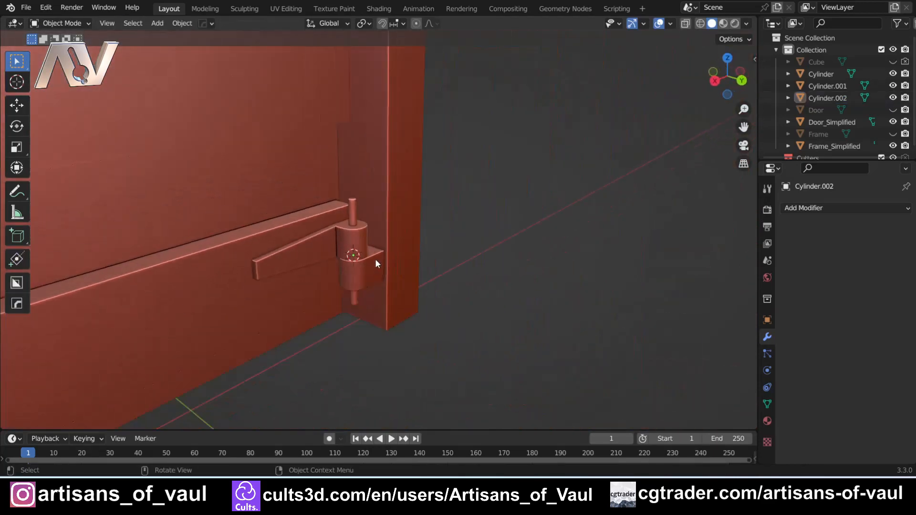
pyautogui.scroll(-3, 375, 258)
pyautogui.moveTo(388, 220); pyautogui.dragTo(337, 303, button='middle')
pyautogui.scroll(4, 339, 330)
pyautogui.scroll(-4, 376, 353)
pyautogui.keyDown('shift'); pyautogui.moveTo(377, 353); pyautogui.dragTo(378, 229, button='middle'); pyautogui.keyUp('shift')
pyautogui.scroll(6, 376, 233)
pyautogui.click(414, 218)
pyautogui.press('Tab')
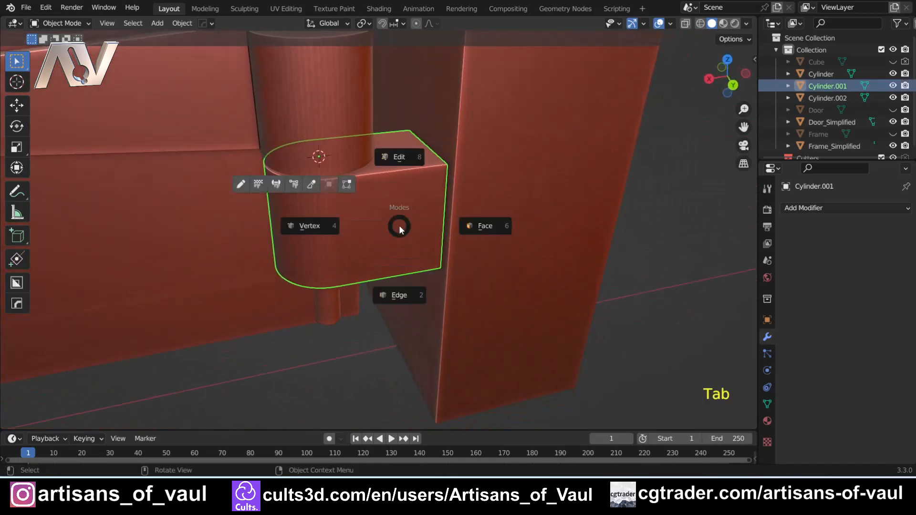
pyautogui.click(400, 289)
# Step: Try to add a loop cut across the frame-side hinge block
pyautogui.moveTo(400, 200); pyautogui.dragTo(380, 248, button='middle')
pyautogui.hotkey('ctrl', 'r')
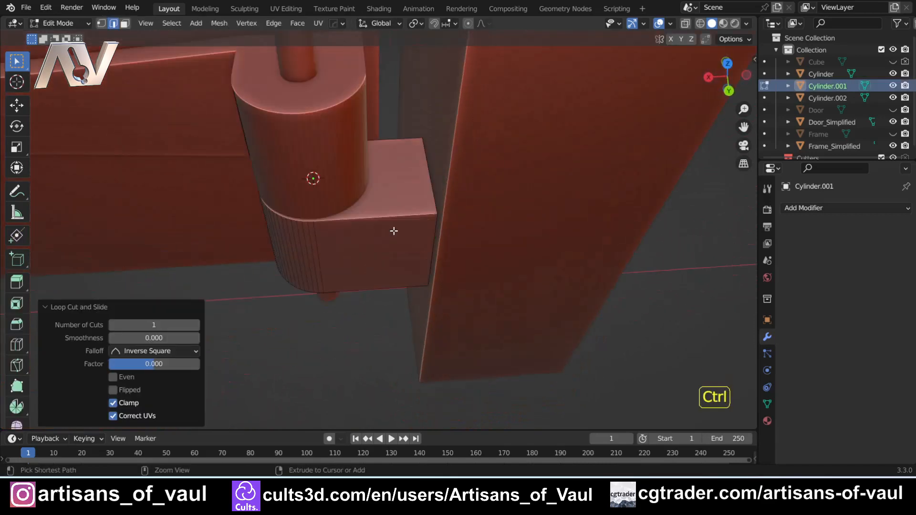
pyautogui.hotkey('ctrl', 'r')
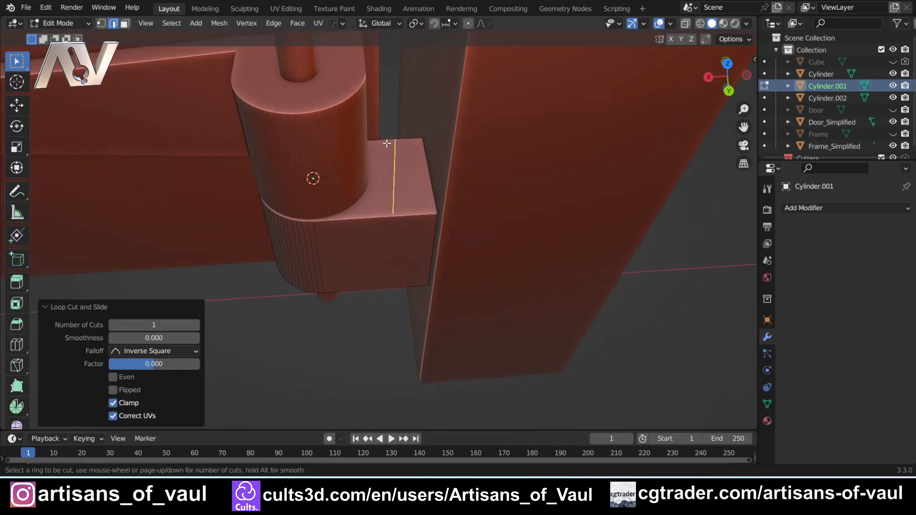
pyautogui.press('Escape')
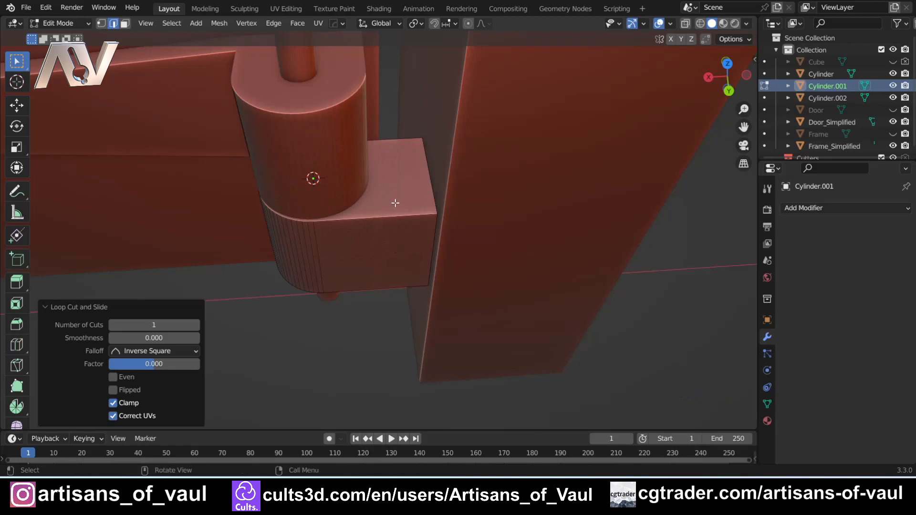
pyautogui.hotkey('ctrl', 'z')
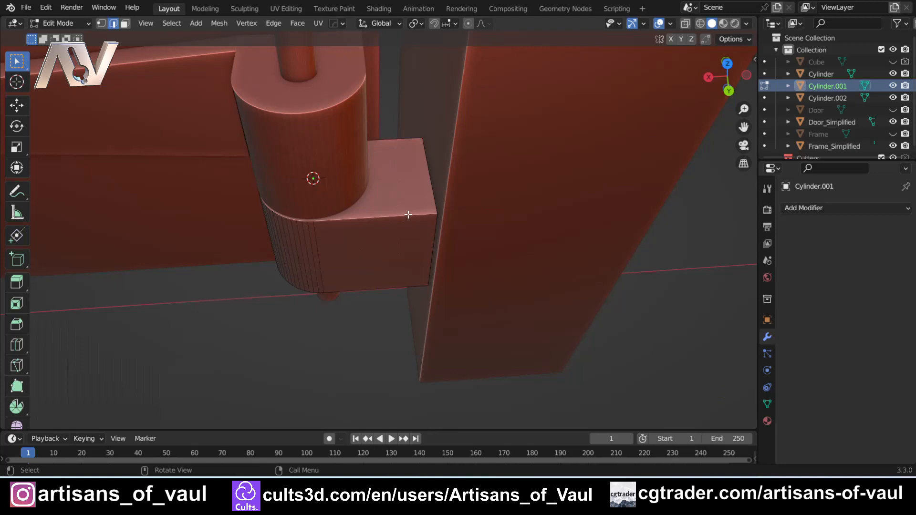
# Step: Isolate the frame-side hinge block in local view and switch to vertex selection
pyautogui.press('KP_Divide')
pyautogui.moveTo(302, 221); pyautogui.dragTo(374, 219, button='middle')
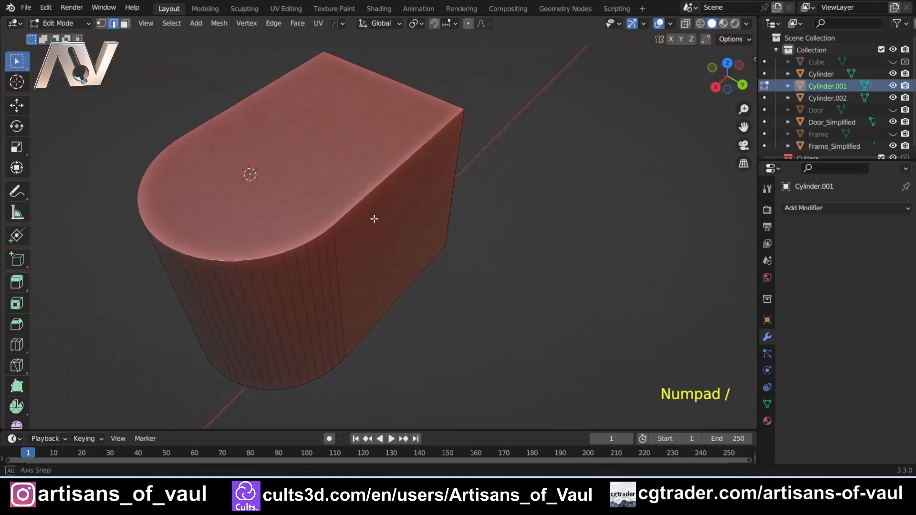
pyautogui.hotkey('ctrl', 'Tab')
pyautogui.click(282, 224)
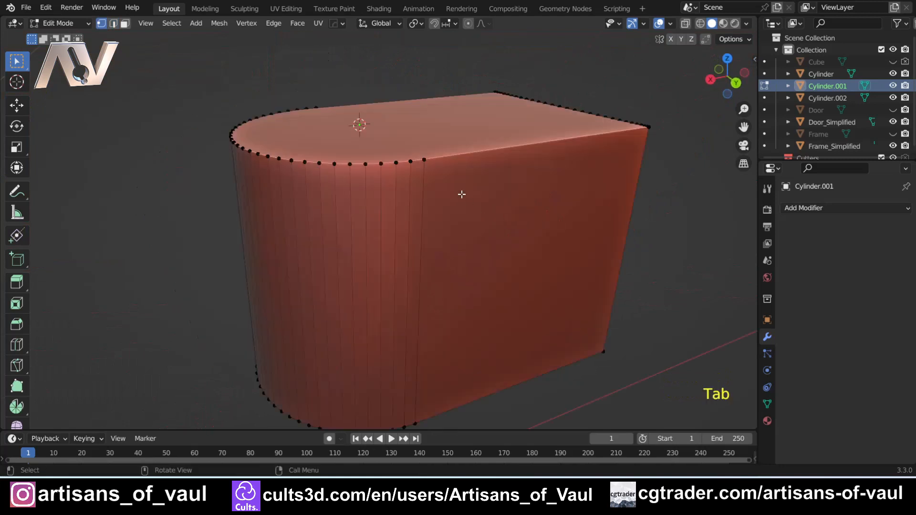
pyautogui.moveTo(405, 150); pyautogui.dragTo(451, 179, button='middle')
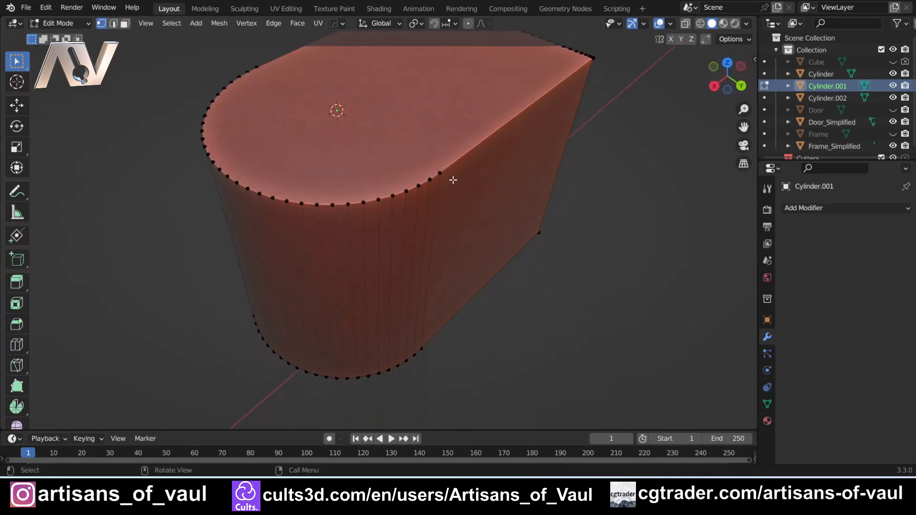
pyautogui.scroll(-3, 452, 179)
pyautogui.moveTo(482, 206); pyautogui.dragTo(393, 292, button='middle')
pyautogui.scroll(3, 421, 163)
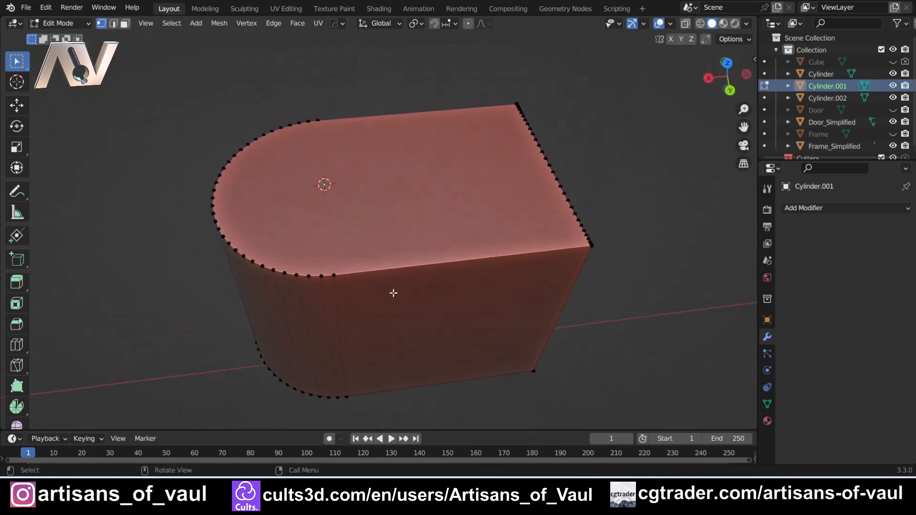
# Step: Select the block's top face and examine the vertices around its outline
pyautogui.hotkey('ctrl', 'Tab')
pyautogui.click(516, 276)
pyautogui.click(373, 204)
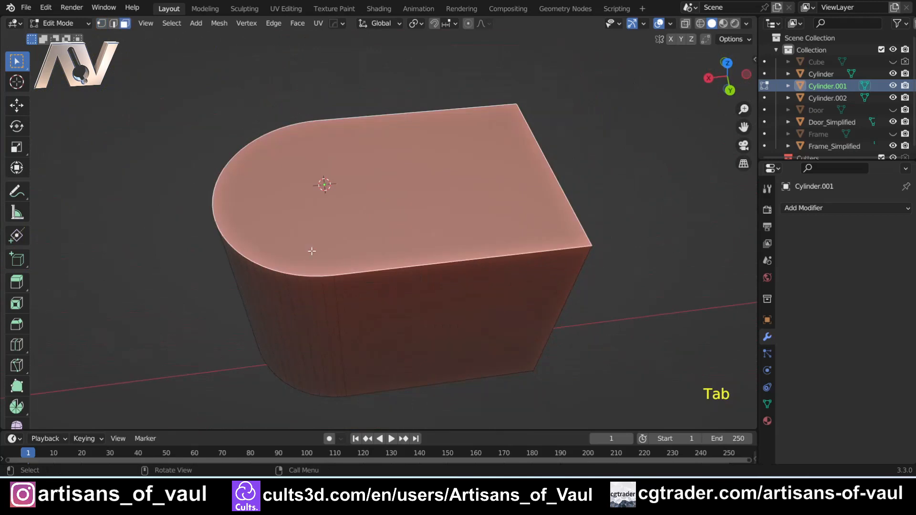
pyautogui.moveTo(311, 250); pyautogui.dragTo(350, 286, button='middle')
pyautogui.hotkey('ctrl', 'Tab')
pyautogui.click(245, 236)
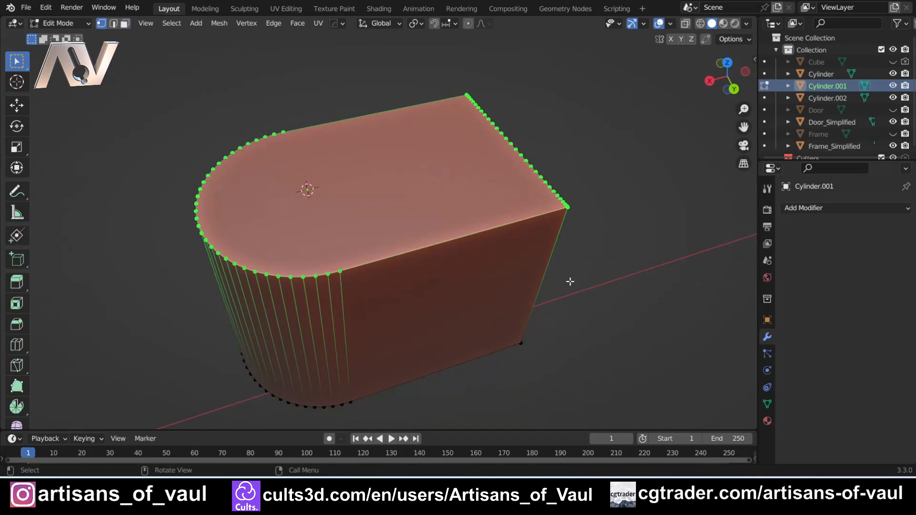
# Step: Select the surplus vertices along the upper edge of the block's flat end up to one corner and merge them At Last
pyautogui.moveTo(570, 281); pyautogui.dragTo(296, 222, button='middle')
pyautogui.hotkey('alt', 'a')
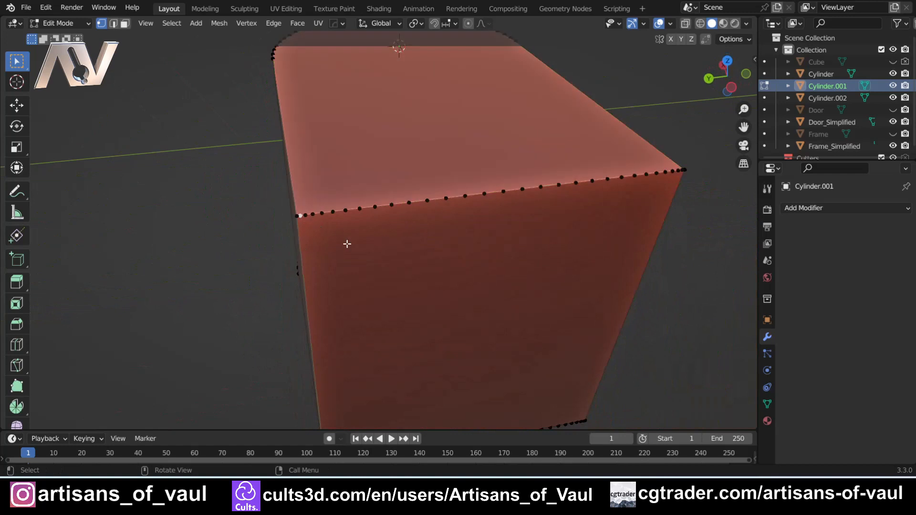
pyautogui.keyDown('shift'); pyautogui.moveTo(421, 237); pyautogui.dragTo(288, 251, button='middle'); pyautogui.keyUp('shift')
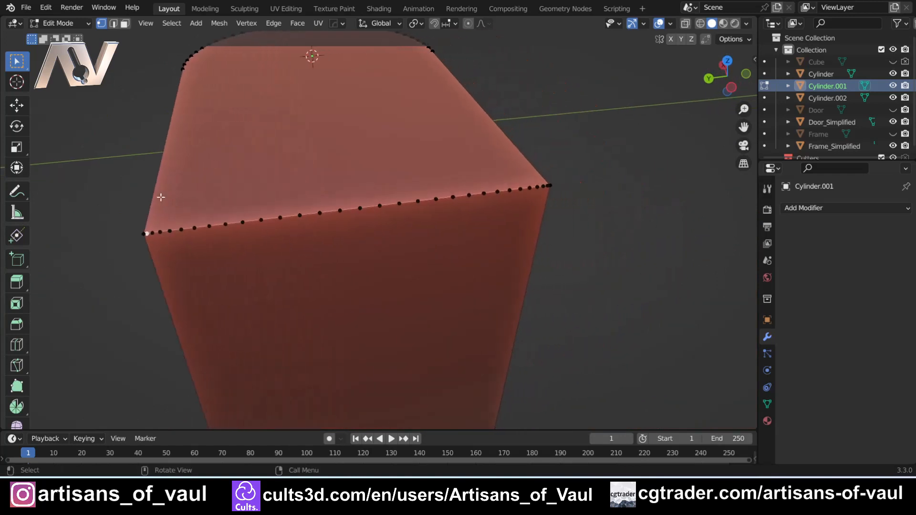
pyautogui.moveTo(160, 196); pyautogui.dragTo(306, 233, button='middle')
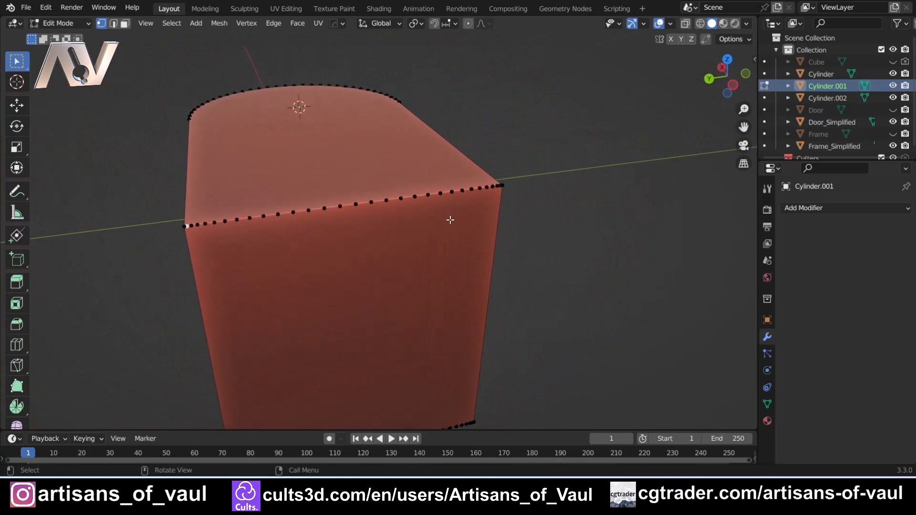
pyautogui.keyDown('ctrl'); pyautogui.moveTo(466, 216); pyautogui.dragTo(177, 225, button='middle'); pyautogui.keyUp('ctrl')
pyautogui.keyDown('ctrl'); pyautogui.click(484, 177); pyautogui.keyUp('ctrl')
pyautogui.click(100, 224)
pyautogui.keyDown('shift'); pyautogui.moveTo(100, 224); pyautogui.dragTo(252, 218, button='middle'); pyautogui.keyUp('shift')
pyautogui.scroll(3, 251, 218)
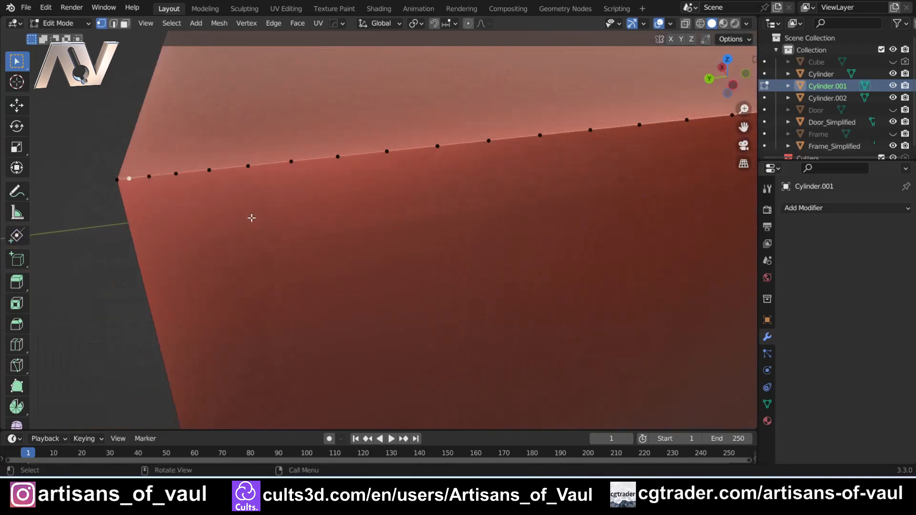
pyautogui.click(118, 183)
pyautogui.scroll(-4, 119, 184)
pyautogui.keyDown('shift'); pyautogui.moveTo(439, 242); pyautogui.dragTo(119, 279, button='middle'); pyautogui.keyUp('shift')
pyautogui.scroll(4, 379, 145)
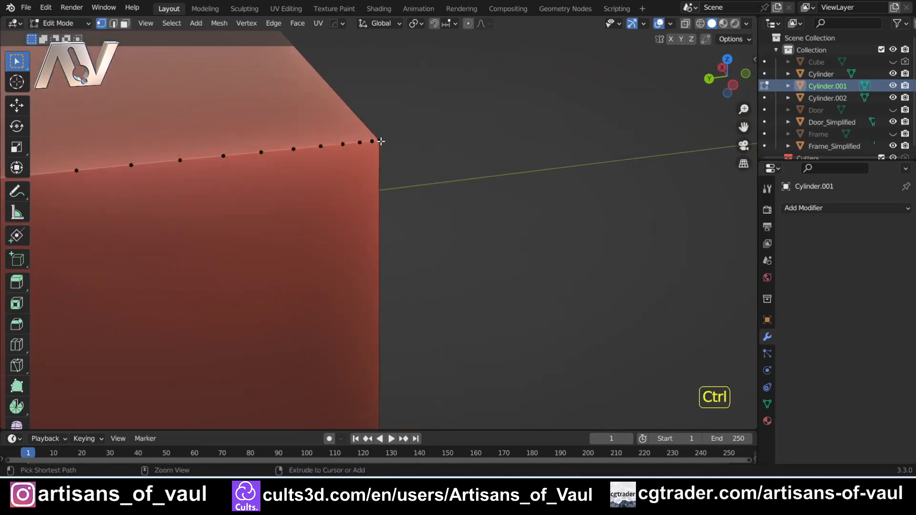
pyautogui.keyDown('ctrl'); pyautogui.click(381, 140); pyautogui.keyUp('ctrl')
pyautogui.keyDown('shift'); pyautogui.moveTo(381, 140); pyautogui.dragTo(409, 171, button='middle'); pyautogui.keyUp('shift')
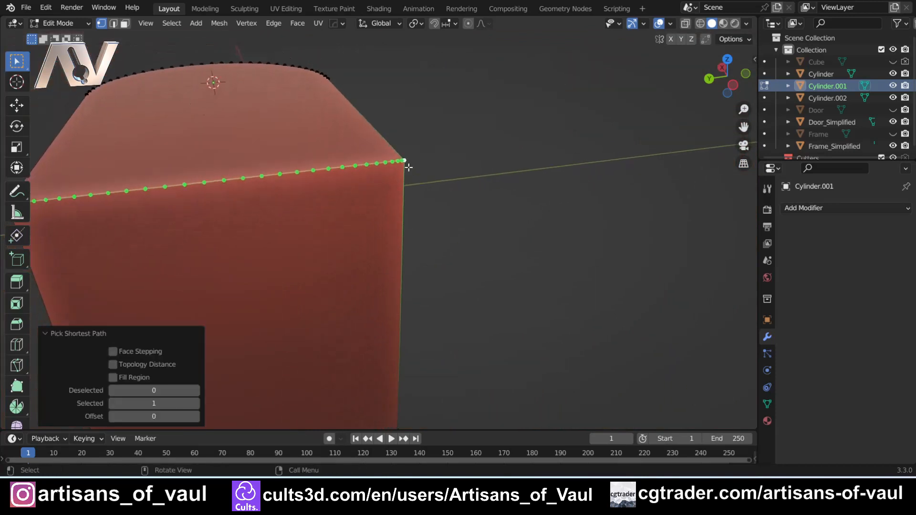
pyautogui.press('m')
pyautogui.click(382, 220)
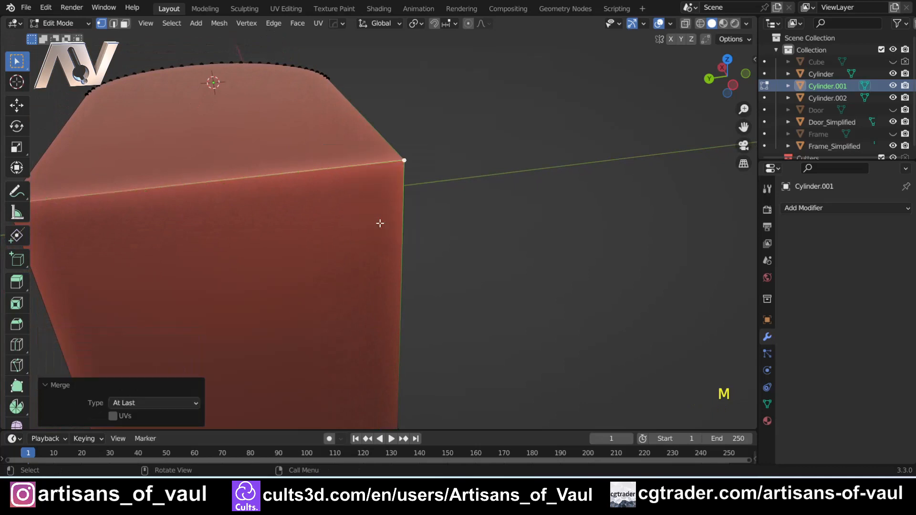
# Step: Select the surplus vertices along the lower edge of the flat end up to one corner and merge them At Last
pyautogui.scroll(-3, 347, 353)
pyautogui.moveTo(348, 353); pyautogui.dragTo(293, 222, button='middle')
pyautogui.scroll(3, 231, 232)
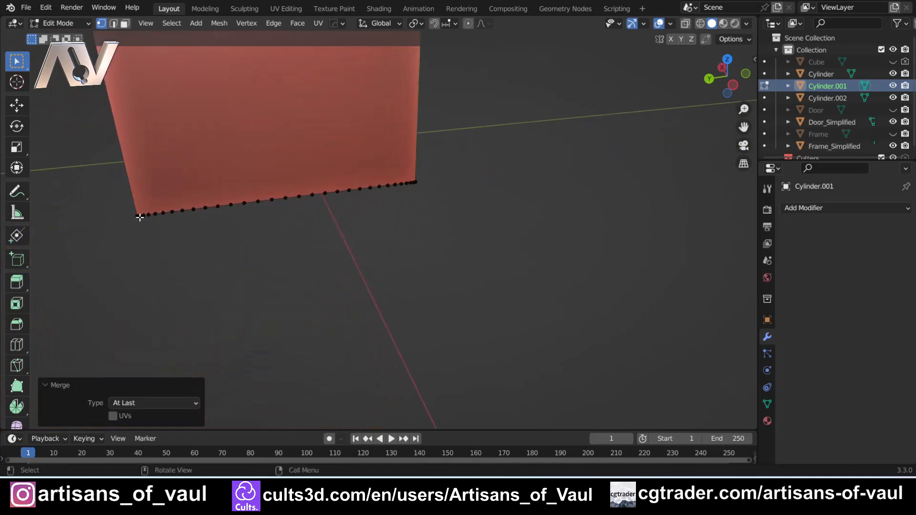
pyautogui.click(139, 218)
pyautogui.scroll(3, 368, 245)
pyautogui.keyDown('shift'); pyautogui.moveTo(348, 175); pyautogui.dragTo(342, 224, button='middle'); pyautogui.keyUp('shift')
pyautogui.keyDown('ctrl'); pyautogui.click(438, 182); pyautogui.keyUp('ctrl')
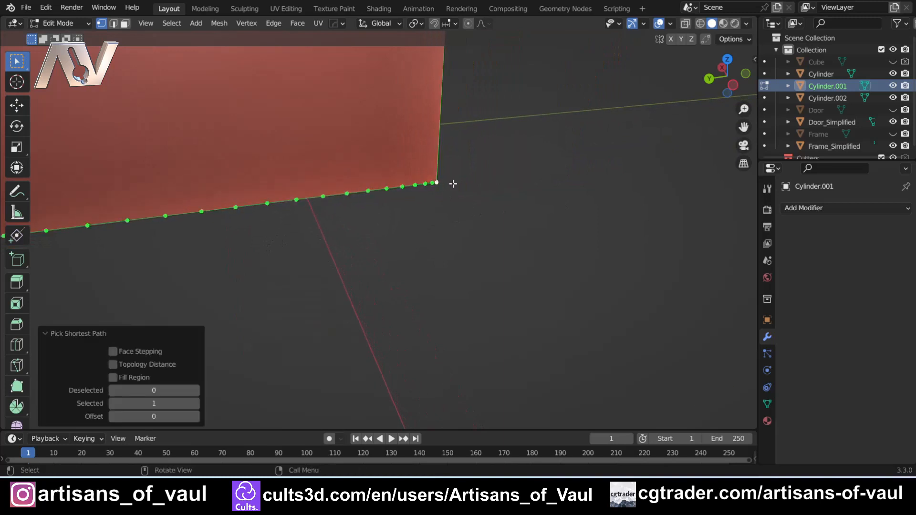
pyautogui.press('m')
pyautogui.click(454, 183)
pyautogui.scroll(-5, 348, 143)
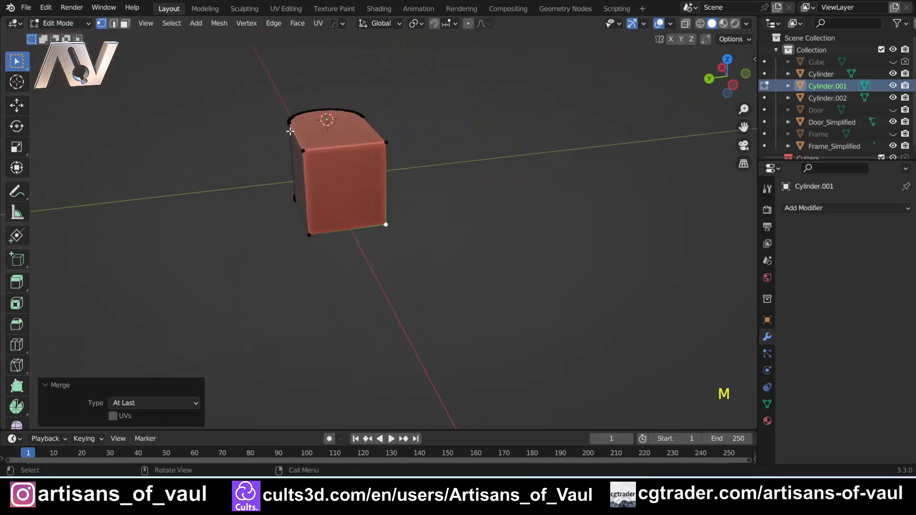
# Step: Connect the two top-face vertices where the rounded end meets the straight sides with an edge
pyautogui.moveTo(290, 132); pyautogui.dragTo(352, 205, button='middle')
pyautogui.scroll(6, 318, 260)
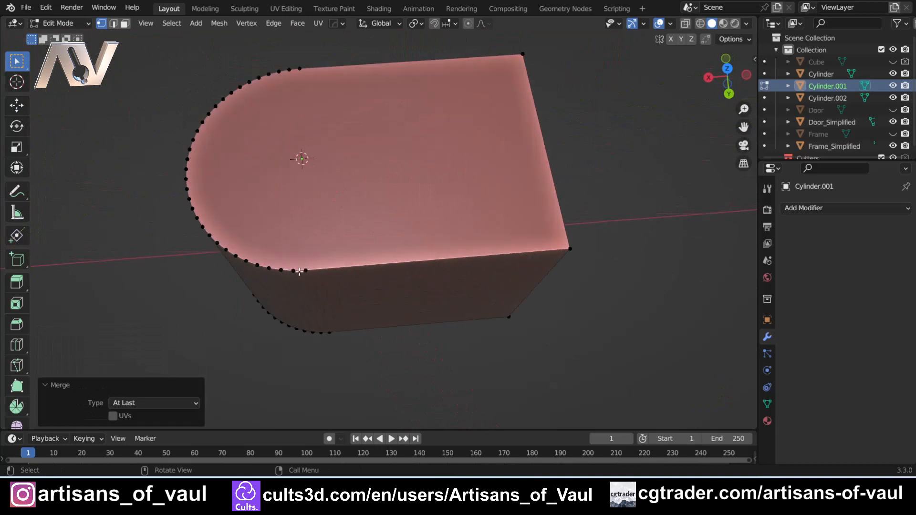
pyautogui.click(305, 269)
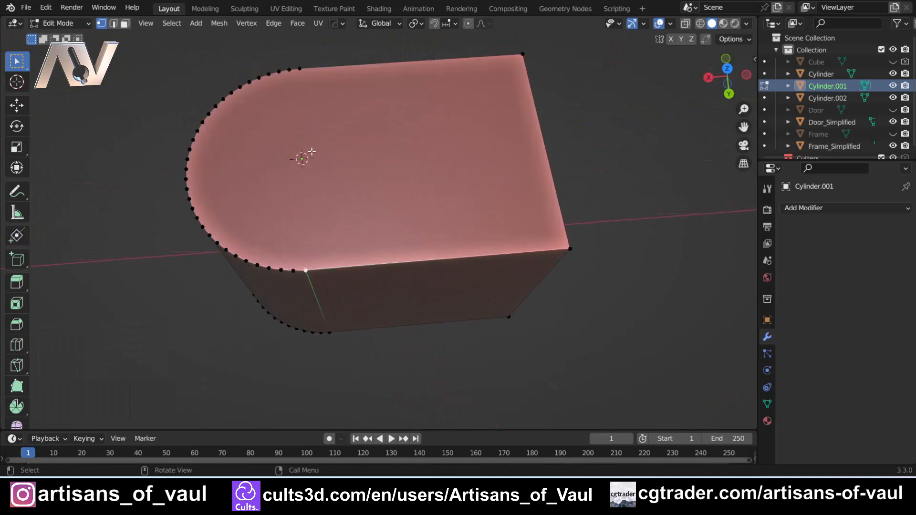
pyautogui.keyDown('shift'); pyautogui.click(299, 69); pyautogui.keyUp('shift')
pyautogui.scroll(-4, 380, 195)
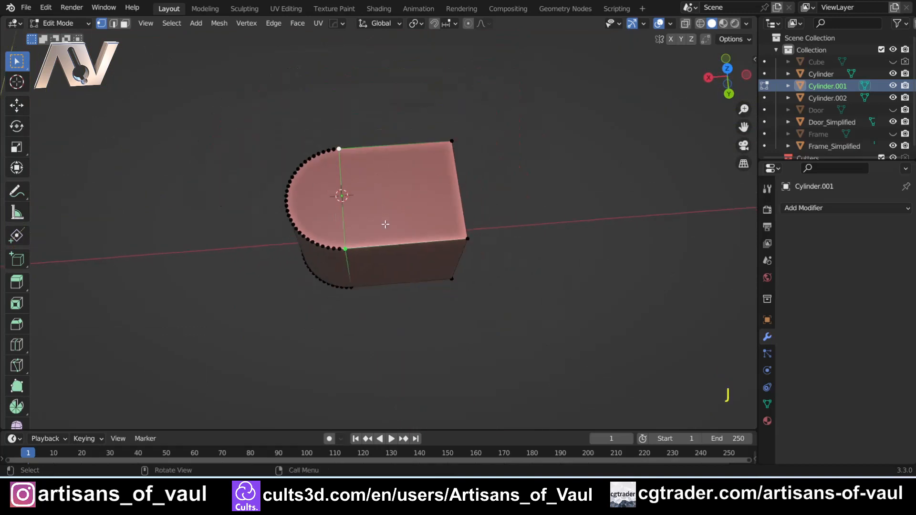
# Step: Connect the matching two vertices on the block's underside with an edge across the face
pyautogui.moveTo(385, 223); pyautogui.dragTo(371, 100, button='middle')
pyautogui.keyDown('shift'); pyautogui.moveTo(362, 272); pyautogui.dragTo(376, 123, button='middle'); pyautogui.keyUp('shift')
pyautogui.scroll(3, 371, 148)
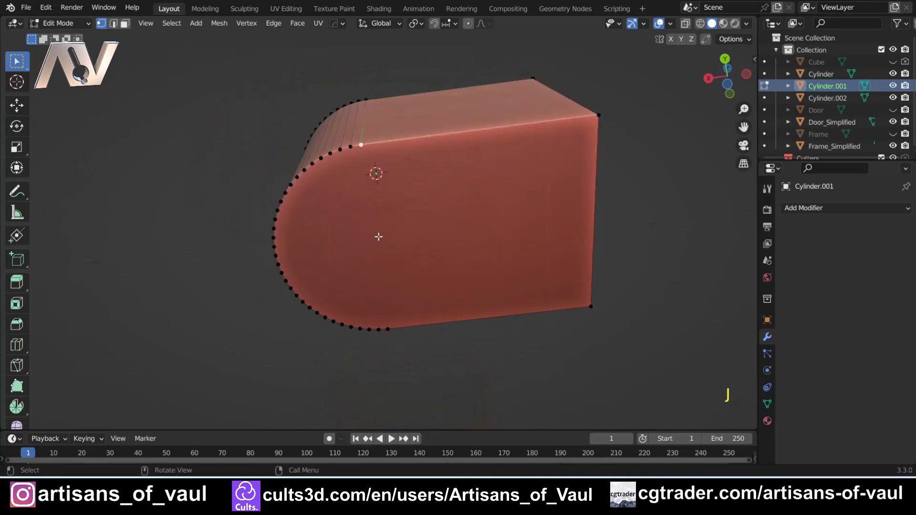
pyautogui.keyDown('shift'); pyautogui.click(388, 332); pyautogui.keyUp('shift')
pyautogui.moveTo(447, 242); pyautogui.dragTo(394, 331, button='middle')
# Step: Leave local view and add one loop cut around the block's straight section, slid toward the frame with a factor of 0.391
pyautogui.hotkey('ctrl', 'r')
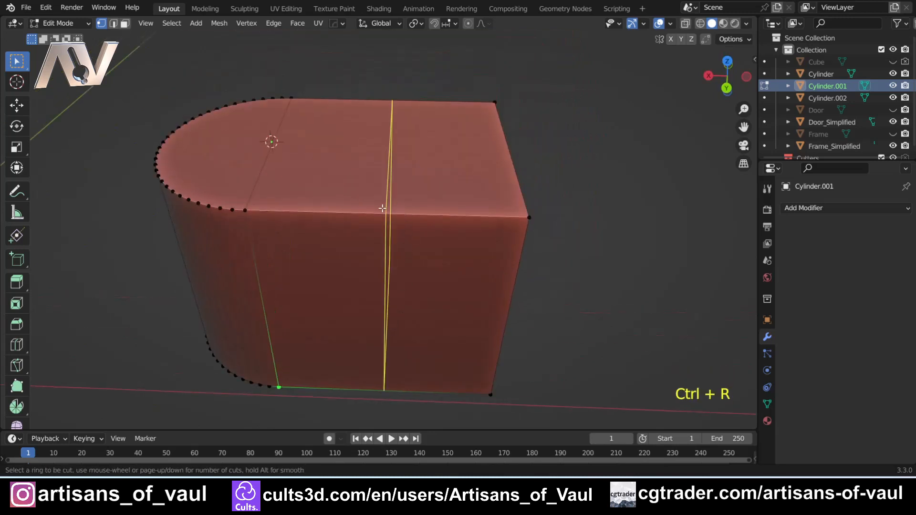
pyautogui.press('Escape')
pyautogui.press('KP_Divide')
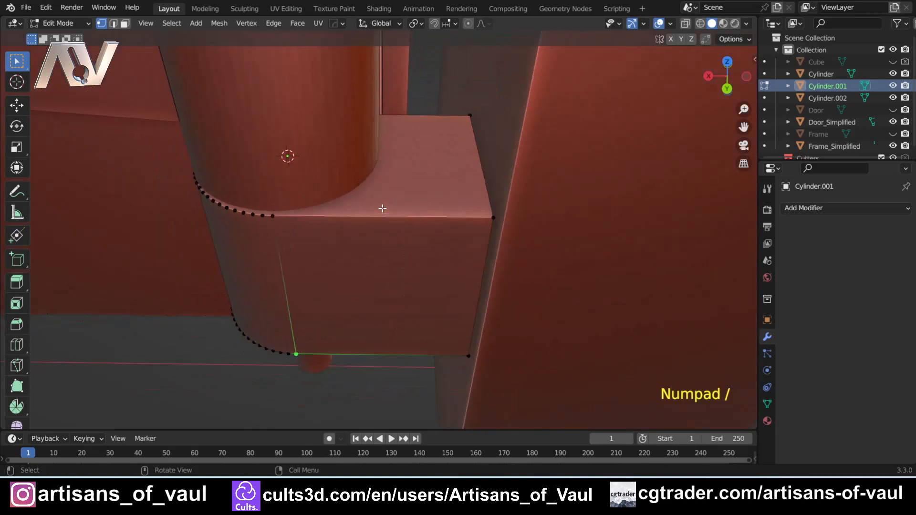
pyautogui.scroll(2, 382, 208)
pyautogui.keyDown('shift'); pyautogui.moveTo(371, 174); pyautogui.dragTo(376, 262, button='middle'); pyautogui.keyUp('shift')
pyautogui.hotkey('ctrl', 'r')
pyautogui.click(377, 263)
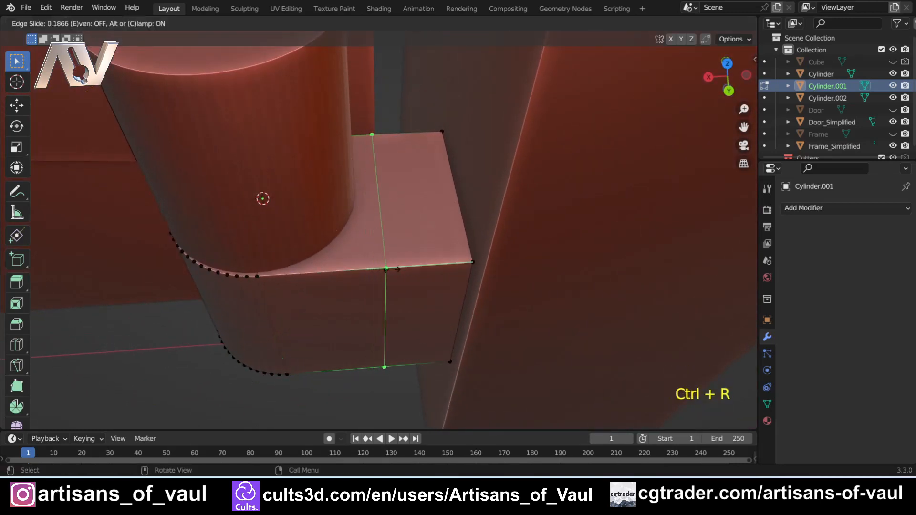
pyautogui.click(413, 272)
pyautogui.scroll(-6, 411, 272)
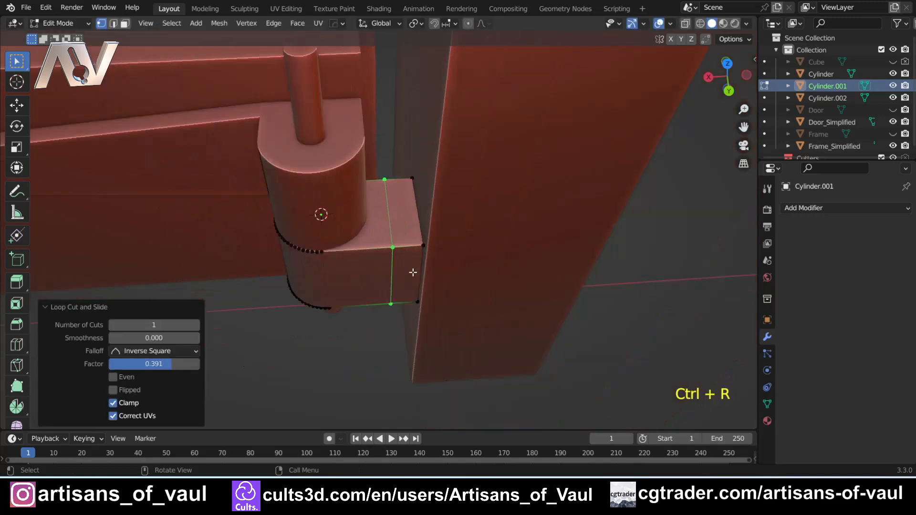
pyautogui.moveTo(384, 273); pyautogui.dragTo(423, 268, button='middle')
pyautogui.scroll(4, 397, 260)
pyautogui.scroll(-3, 397, 261)
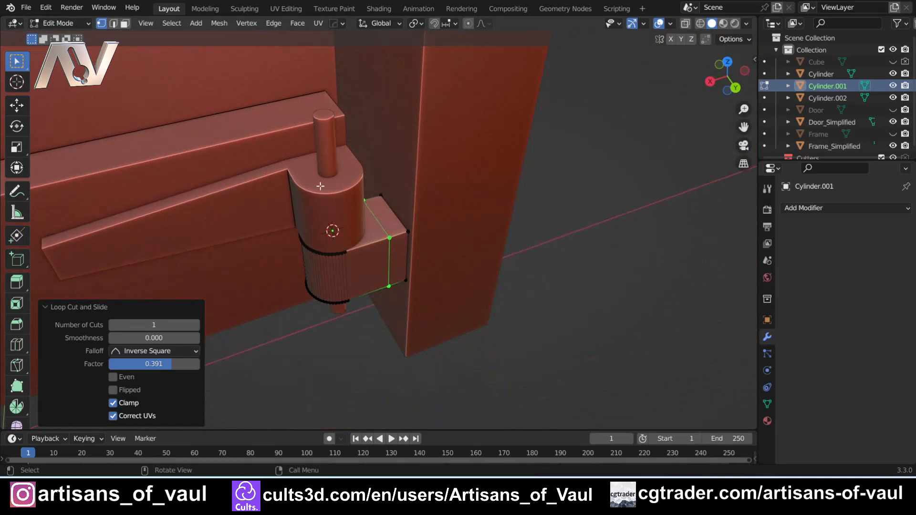
# Step: Extrude the narrow top and bottom faces at the block's frame-side end in place, leaving the new geometry unmoved
pyautogui.scroll(3, 378, 224)
pyautogui.hotkey('ctrl', 'Tab')
pyautogui.click(482, 218)
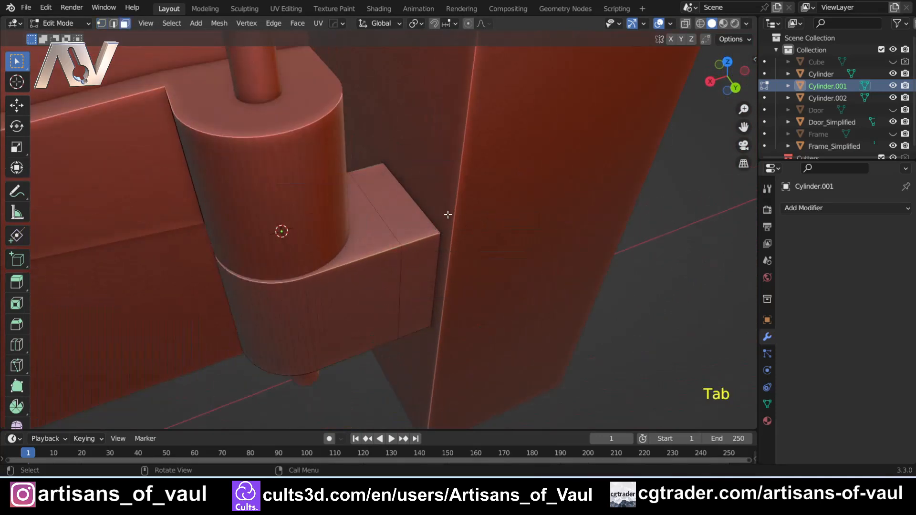
pyautogui.moveTo(395, 213); pyautogui.dragTo(387, 238, button='middle')
pyautogui.press('shift')
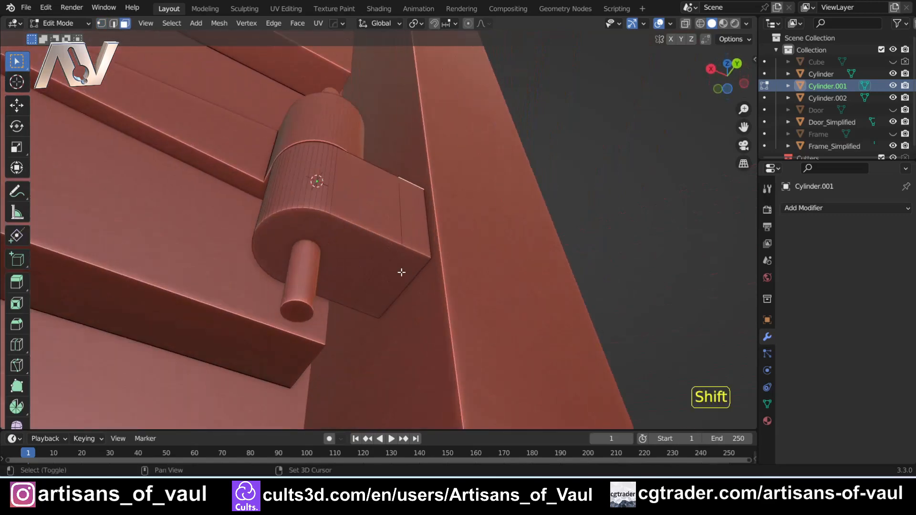
pyautogui.keyDown('shift'); pyautogui.click(402, 272); pyautogui.keyUp('shift')
pyautogui.moveTo(431, 280); pyautogui.dragTo(417, 291, button='middle')
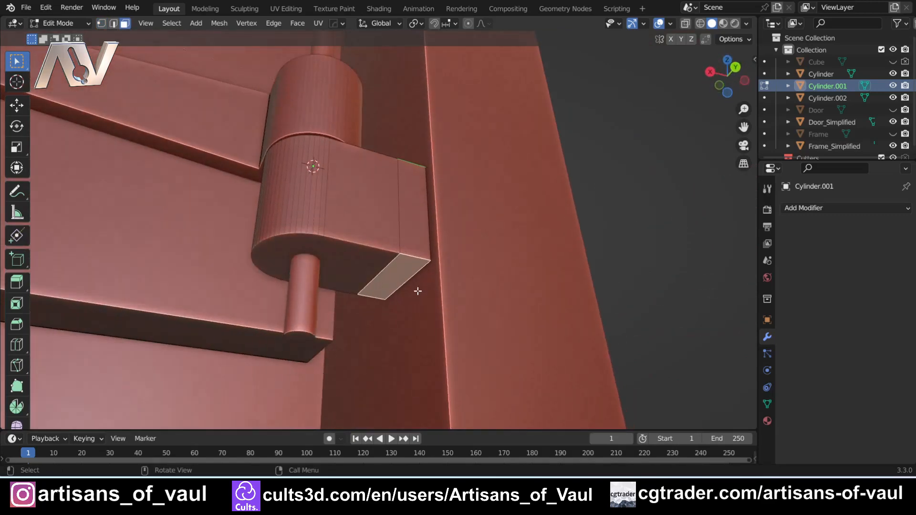
pyautogui.press('e')
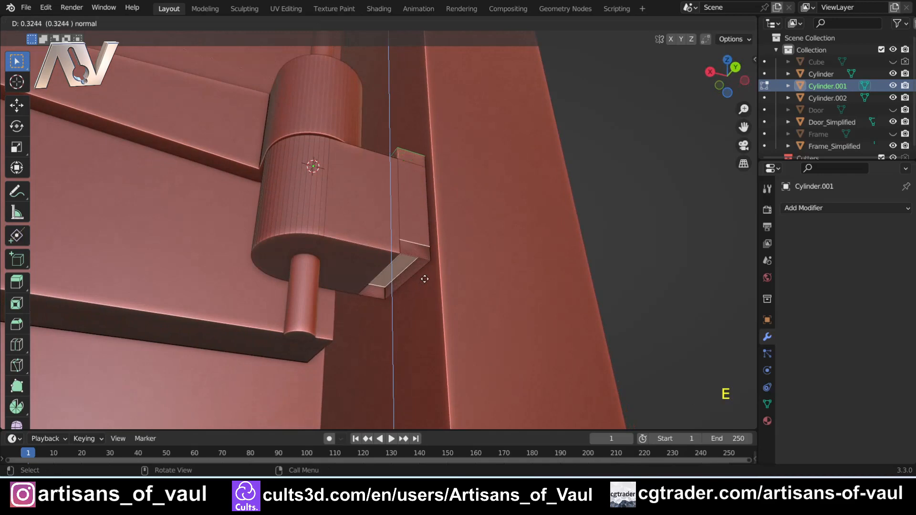
pyautogui.rightClick(424, 279)
# Step: Scale the extruded end faces along global Z by 3.127 to form a tall mounting plate
pyautogui.moveTo(410, 193); pyautogui.dragTo(400, 226, button='middle')
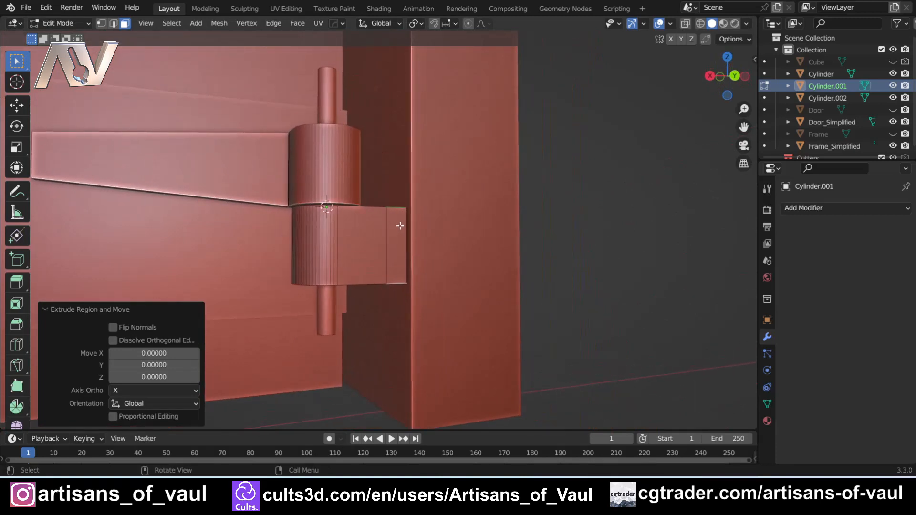
pyautogui.press('s')
pyautogui.press('z')
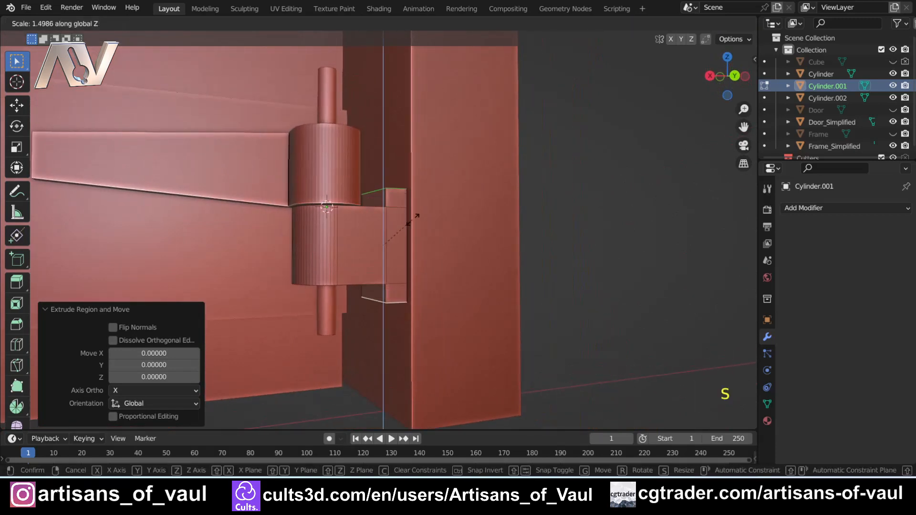
pyautogui.click(457, 214)
# Step: Move all of the mounting plate's frame-side vertices along global X by -0.47866, into the frame
pyautogui.moveTo(454, 211); pyautogui.dragTo(477, 177, button='middle')
pyautogui.click(726, 80)
pyautogui.scroll(-3, 479, 193)
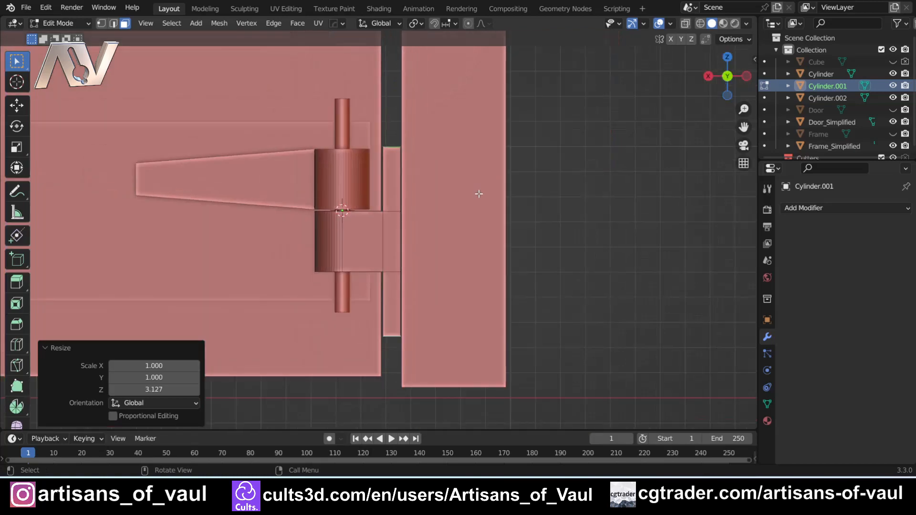
pyautogui.press('Tab')
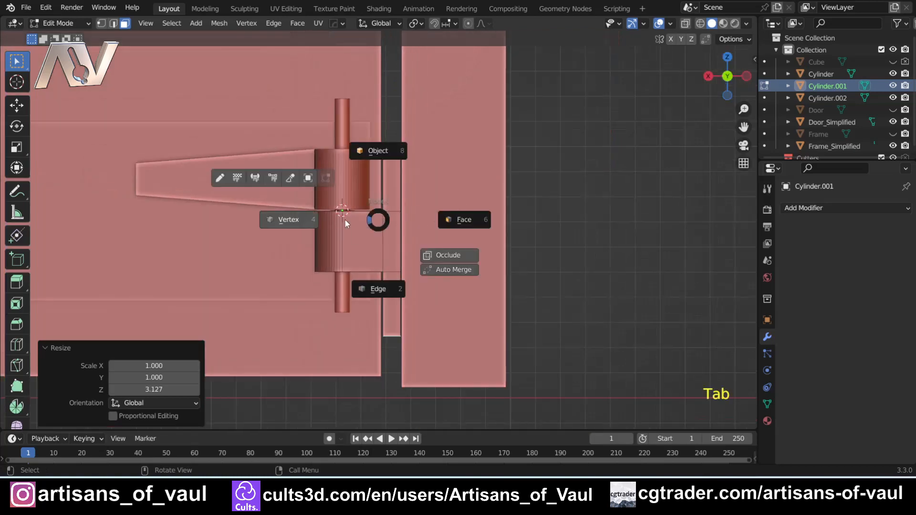
pyautogui.click(289, 219)
pyautogui.hotkey('shift', 'z')
pyautogui.press('b')
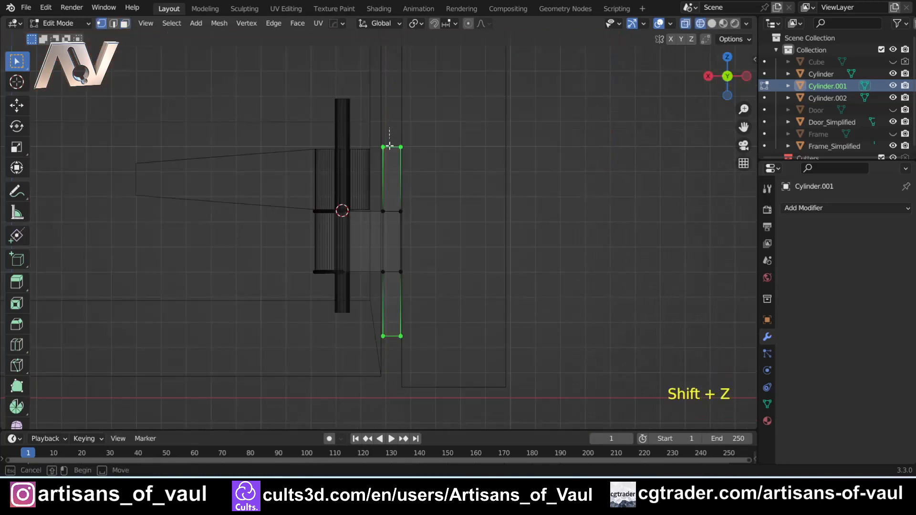
pyautogui.moveTo(390, 146); pyautogui.dragTo(431, 354)
pyautogui.hotkey('shift', 'z')
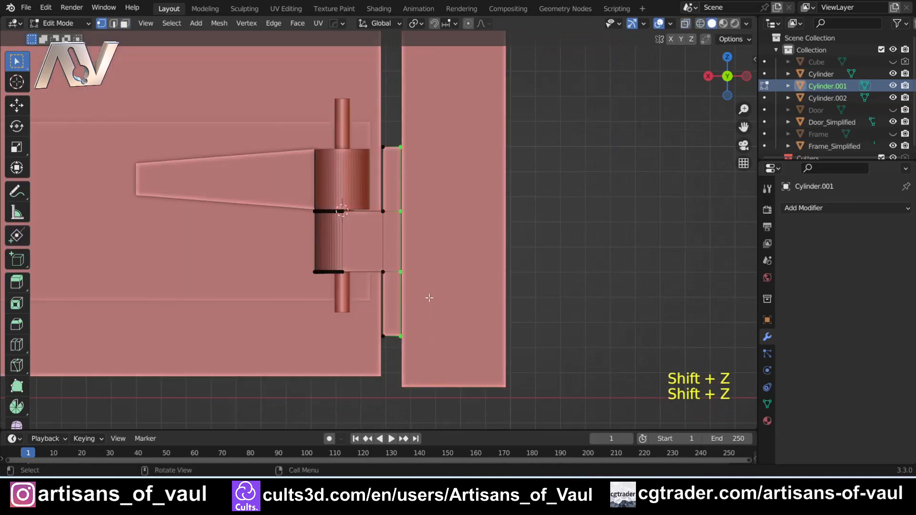
pyautogui.press('g')
pyautogui.press('x')
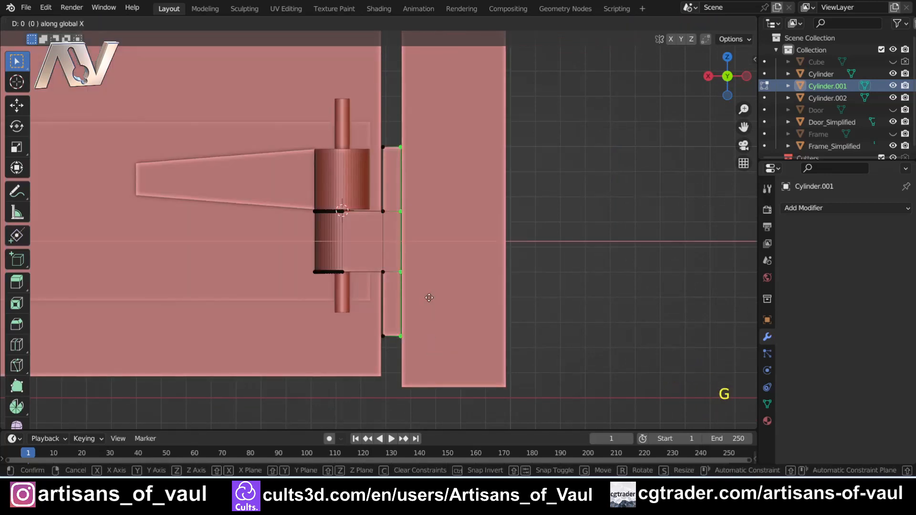
pyautogui.click(439, 298)
# Step: Check in wireframe how the plate meets the frame, and return to solid shading and Object Mode
pyautogui.scroll(-1, 438, 298)
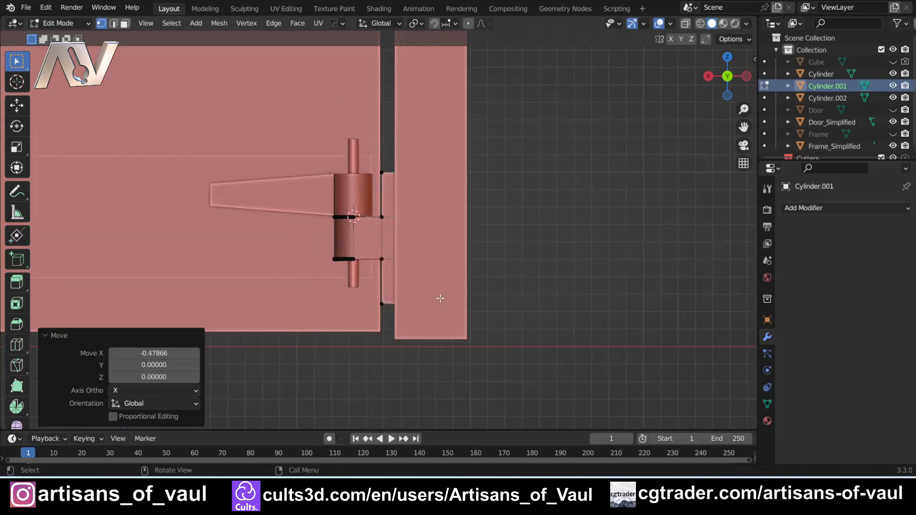
pyautogui.scroll(2, 437, 298)
pyautogui.hotkey('shift', 'z')
pyautogui.scroll(4, 431, 296)
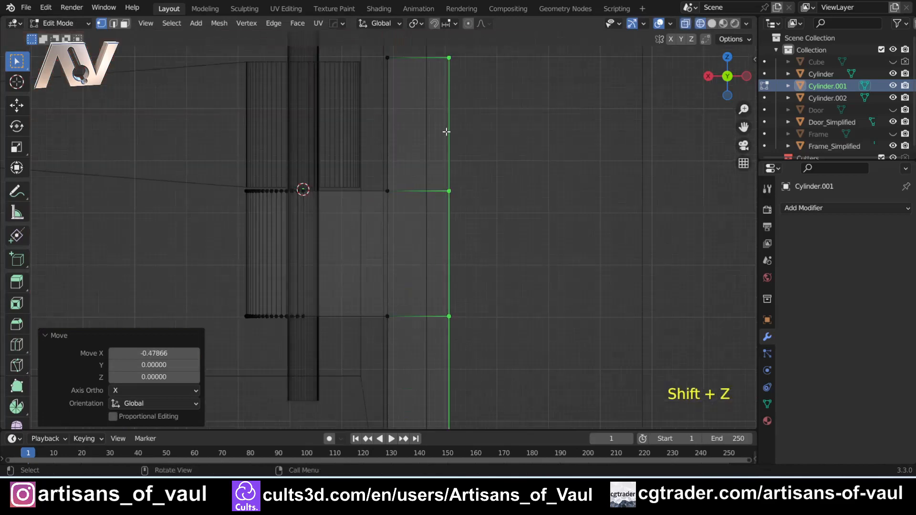
pyautogui.scroll(-8, 446, 131)
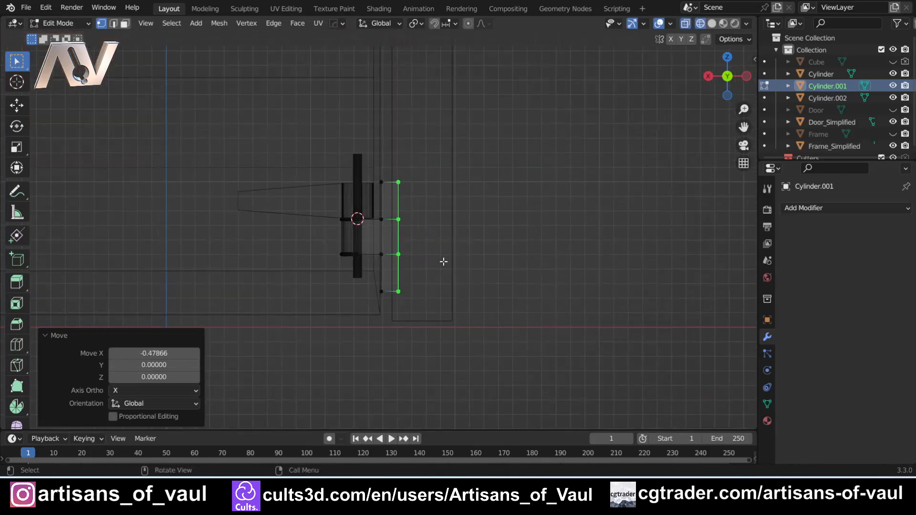
pyautogui.scroll(3, 443, 261)
pyautogui.hotkey('shift', 'z')
pyautogui.moveTo(347, 252)
pyautogui.mouseDown(button='middle')
pyautogui.moveTo(419, 227)
pyautogui.moveTo(391, 229)
pyautogui.moveTo(442, 255)
pyautogui.moveTo(428, 300)
pyautogui.moveTo(343, 253)
pyautogui.moveTo(274, 233)
pyautogui.moveTo(403, 226)
pyautogui.moveTo(348, 227)
pyautogui.moveTo(280, 206)
pyautogui.moveTo(395, 242)
pyautogui.moveTo(413, 235)
pyautogui.moveTo(403, 244)
pyautogui.moveTo(496, 245)
pyautogui.moveTo(398, 268)
pyautogui.mouseUp(button='middle')
pyautogui.press('Tab')
pyautogui.click(429, 161)
# Step: Add a quad sphere at the 3D cursor on the hinge in a straight-on view
pyautogui.scroll(-3, 559, 178)
pyautogui.scroll(3, 395, 233)
pyautogui.scroll(2, 404, 234)
pyautogui.scroll(-5, 429, 268)
pyautogui.moveTo(460, 267); pyautogui.dragTo(422, 238, button='middle')
pyautogui.scroll(4, 475, 247)
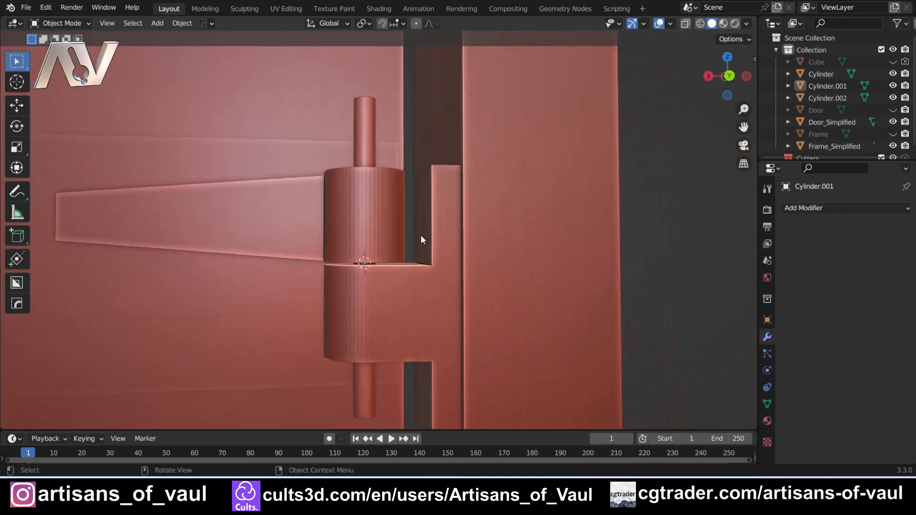
pyautogui.click(729, 77)
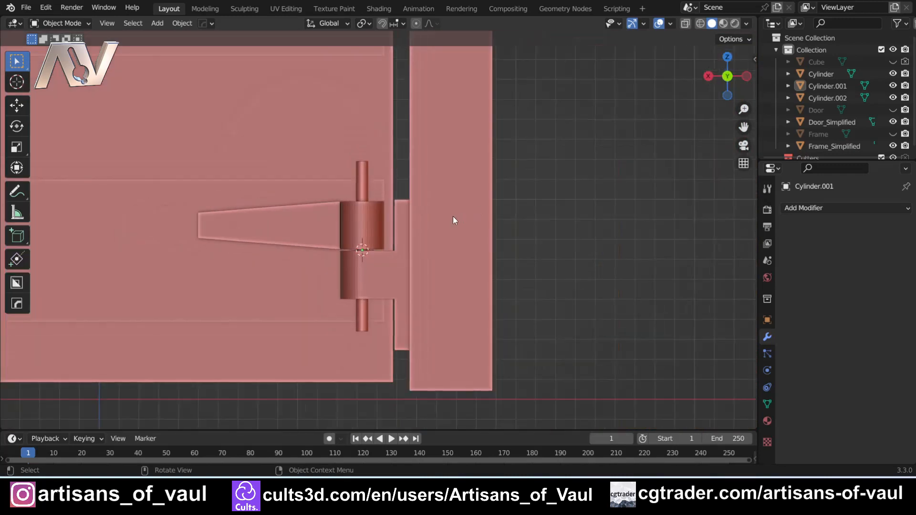
pyautogui.scroll(4, 390, 219)
pyautogui.hotkey('shift', 'a')
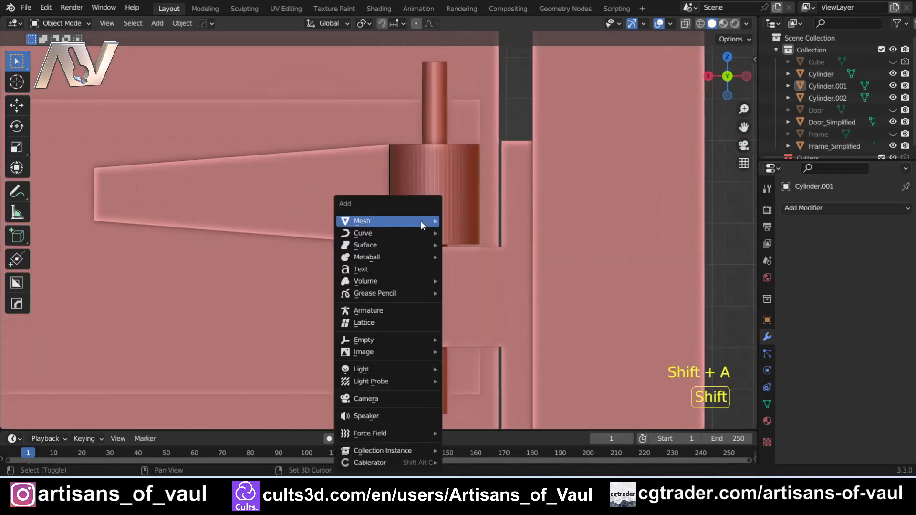
pyautogui.moveTo(421, 222)
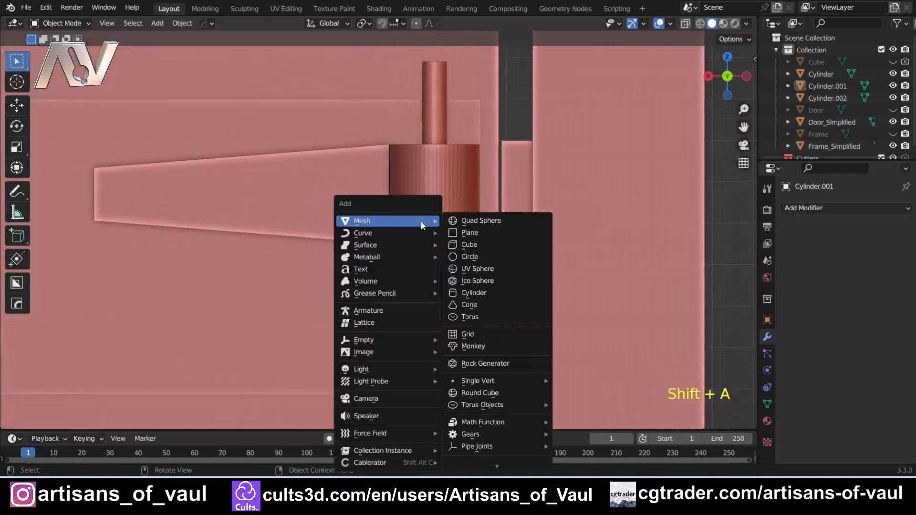
pyautogui.click(496, 222)
# Step: Examine the quad sphere's mesh topology in edge mode and delete the sphere
pyautogui.moveTo(454, 209); pyautogui.dragTo(411, 223, button='middle')
pyautogui.press('Tab')
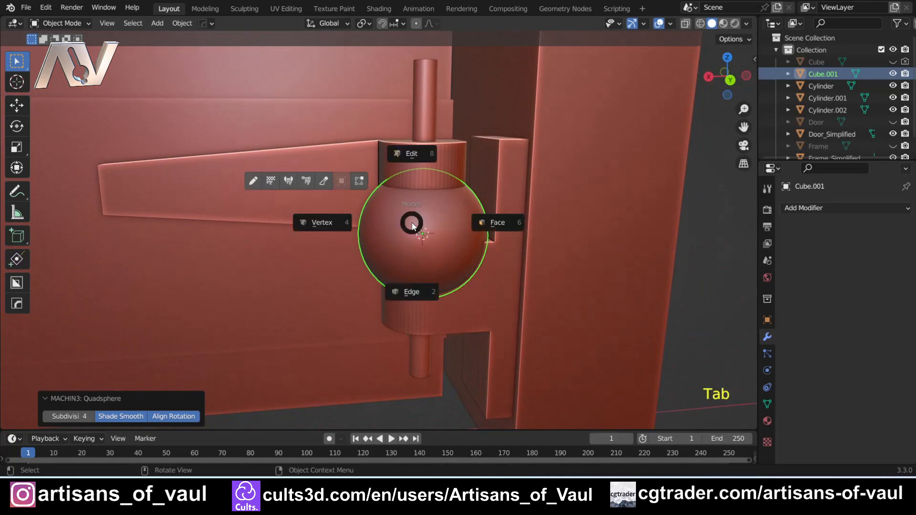
pyautogui.click(409, 293)
pyautogui.scroll(3, 426, 243)
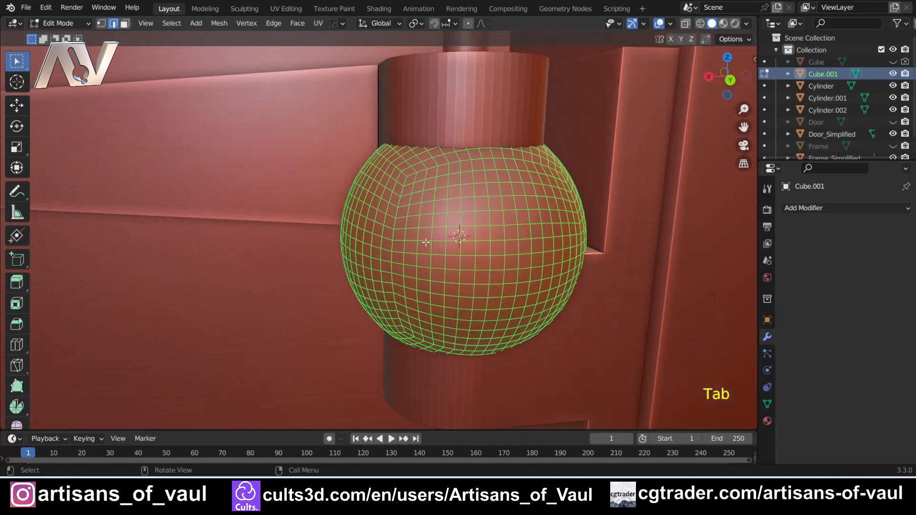
pyautogui.moveTo(426, 242); pyautogui.dragTo(384, 217, button='middle')
pyautogui.press('Tab')
pyautogui.click(431, 160)
pyautogui.scroll(-4, 449, 193)
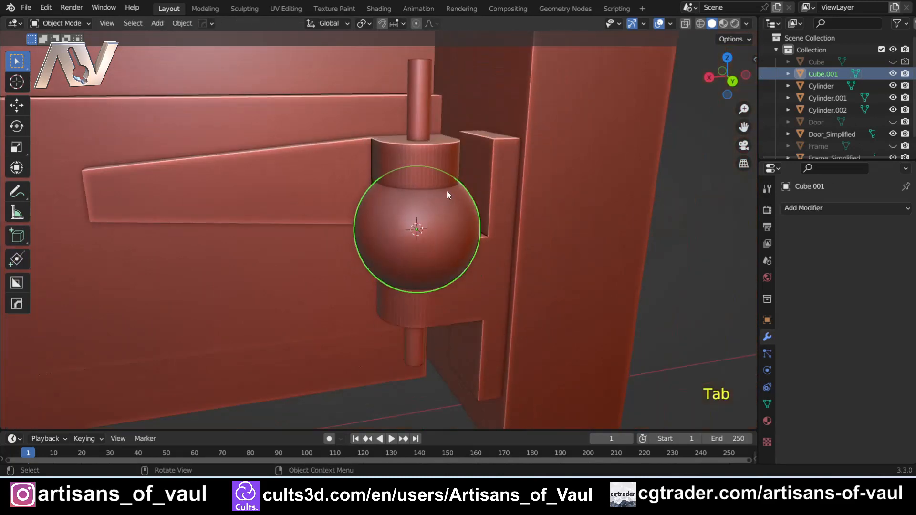
pyautogui.press('Delete')
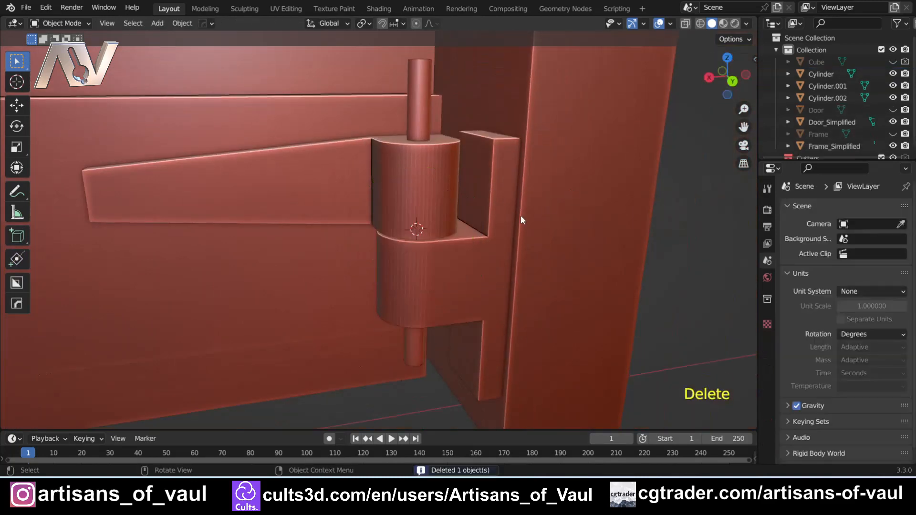
# Step: Add a UV sphere with 32 segments, 16 rings and radius 1.000 at the 3D cursor
pyautogui.hotkey('shift', 'a')
pyautogui.moveTo(520, 215)
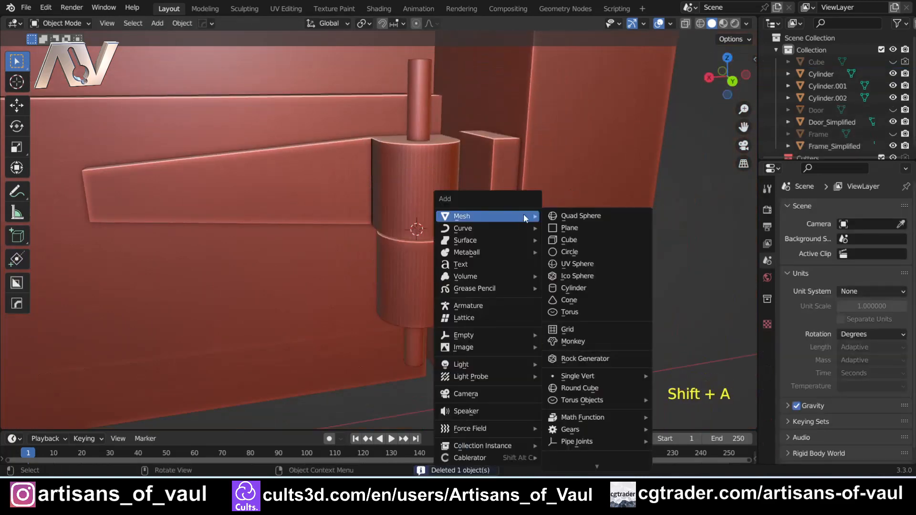
pyautogui.click(574, 264)
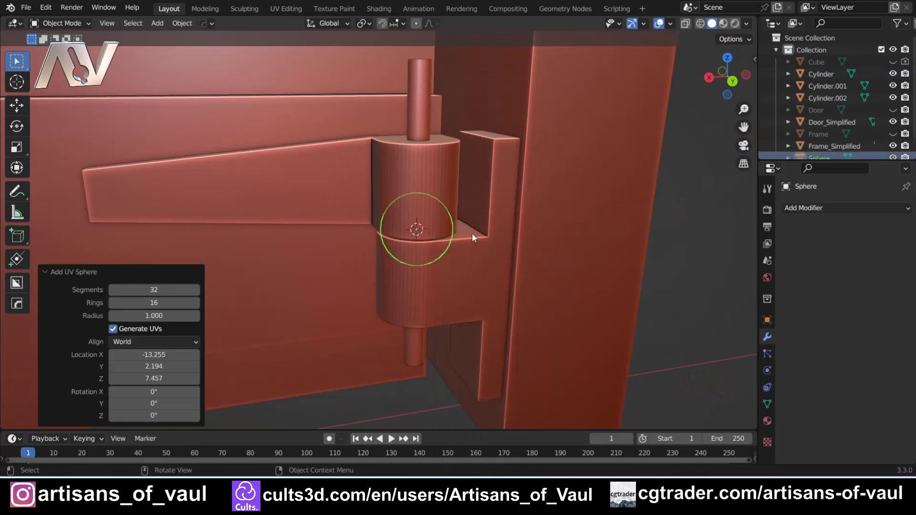
# Step: Examine the UV sphere's pole topology in local view and edge mode, and return to the full scene
pyautogui.press('KP_Divide')
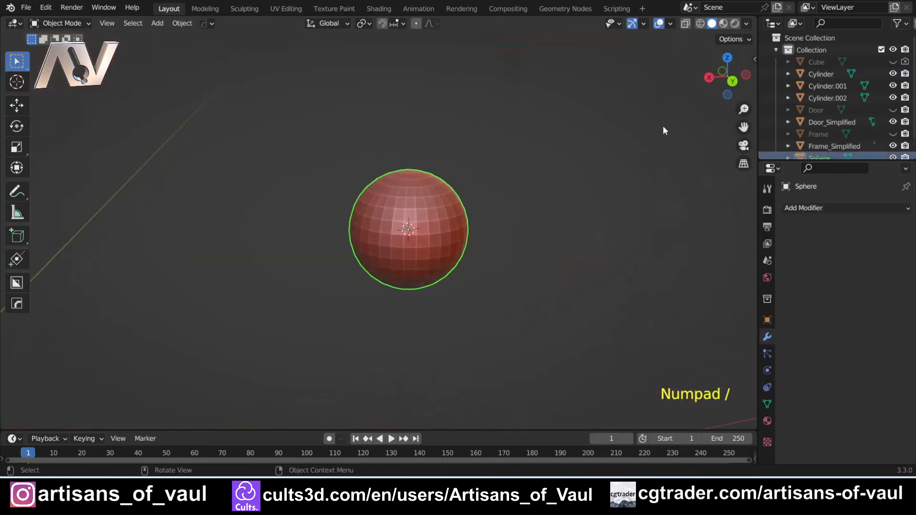
pyautogui.moveTo(334, 142); pyautogui.dragTo(330, 273, button='middle')
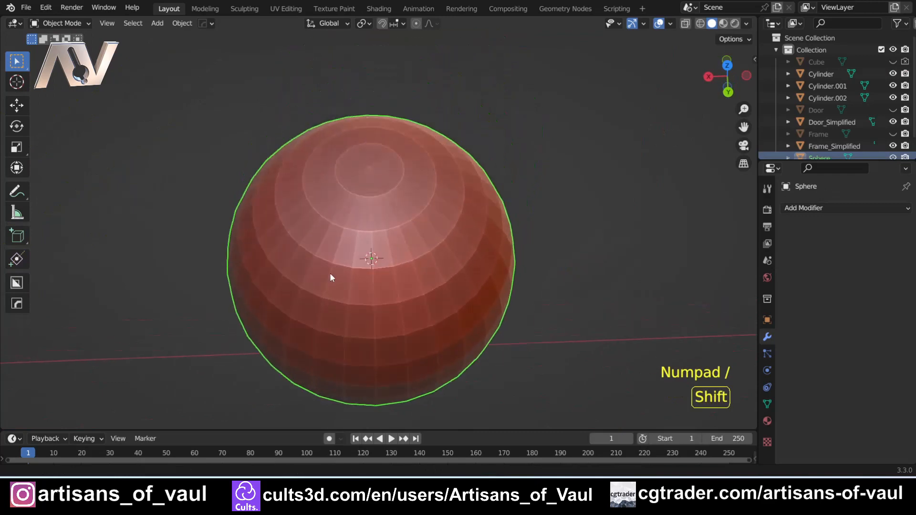
pyautogui.scroll(8, 330, 257)
pyautogui.press('Tab')
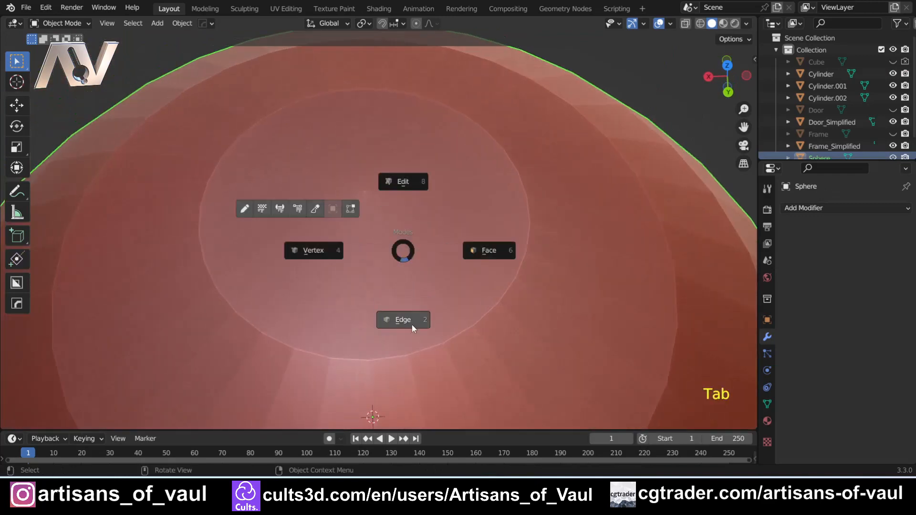
pyautogui.click(408, 323)
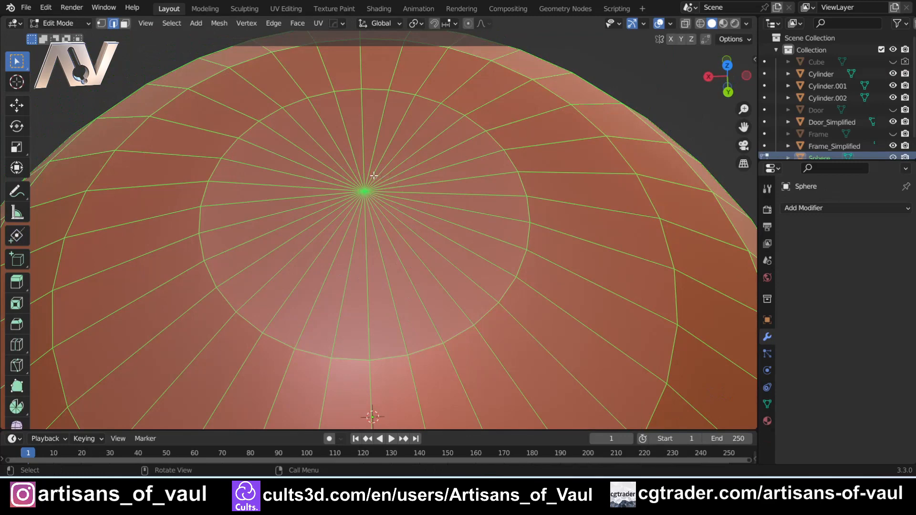
pyautogui.scroll(-5, 373, 176)
pyautogui.press('Tab')
pyautogui.click(371, 150)
pyautogui.scroll(-3, 420, 226)
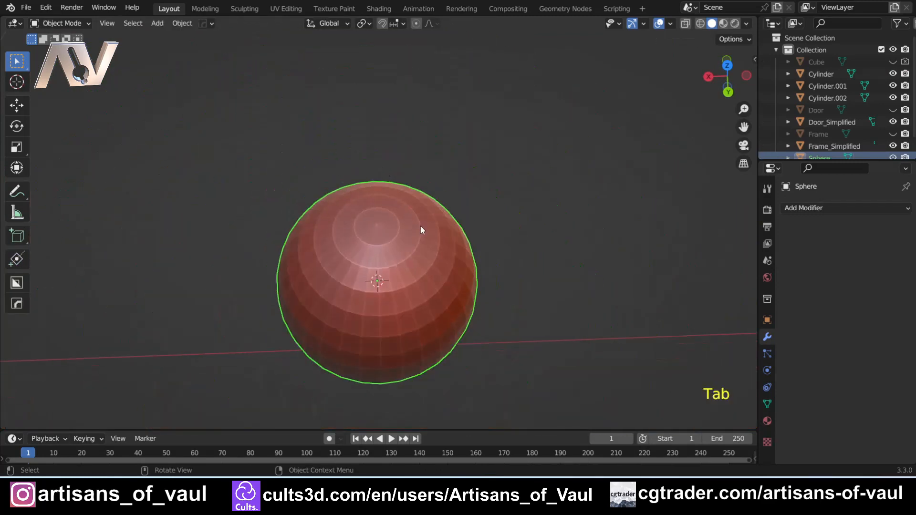
pyautogui.press('KP_Divide')
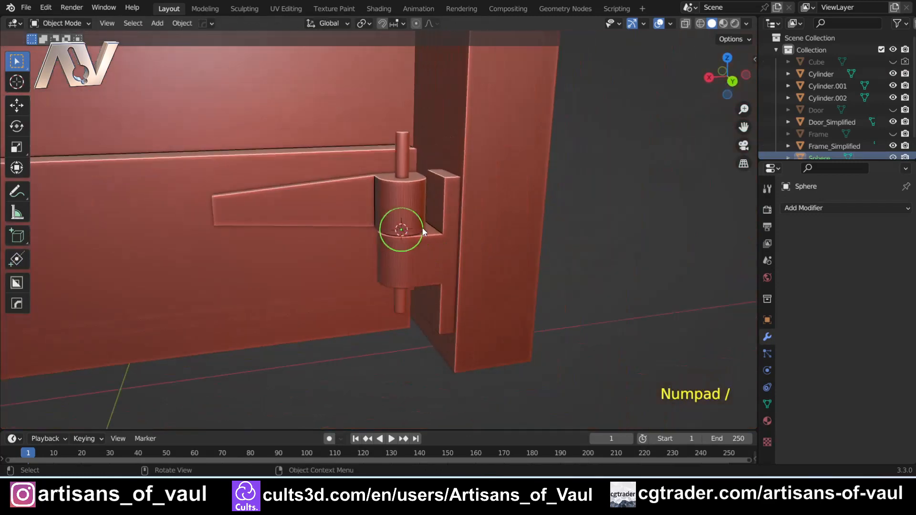
# Step: Isolate the UV sphere in local view, viewed from near the X axis
pyautogui.scroll(4, 423, 228)
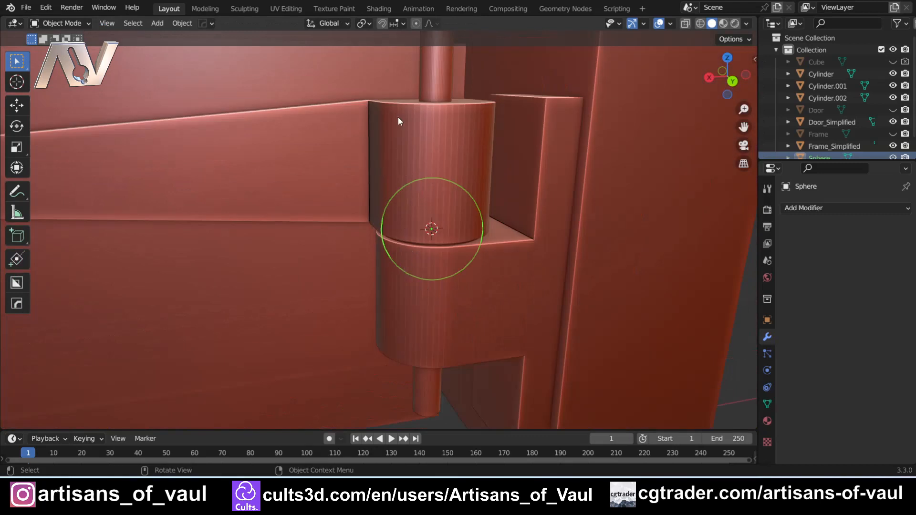
pyautogui.moveTo(397, 116); pyautogui.dragTo(405, 174, button='middle')
pyautogui.moveTo(411, 254)
pyautogui.mouseDown(button='middle')
pyautogui.moveTo(368, 219)
pyautogui.moveTo(415, 257)
pyautogui.moveTo(427, 248)
pyautogui.mouseUp(button='middle')
pyautogui.scroll(2, 425, 244)
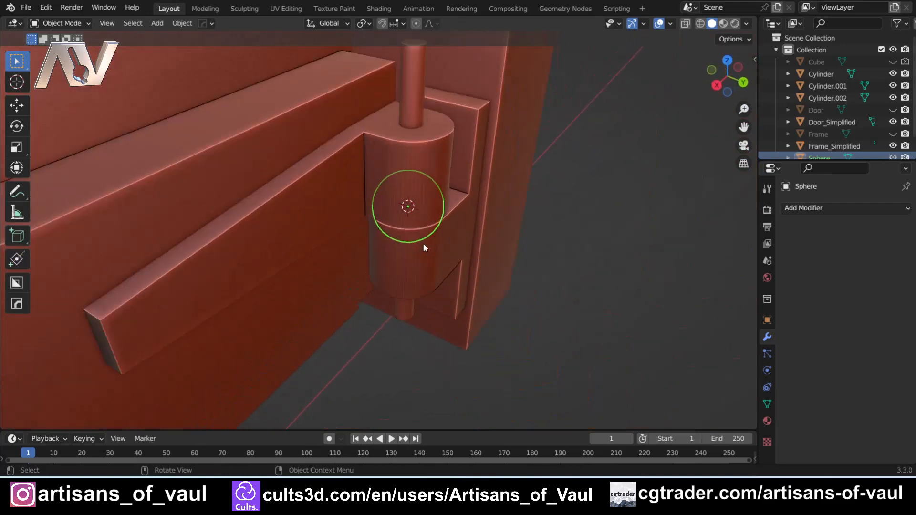
pyautogui.click(717, 85)
pyautogui.press('KP_Divide')
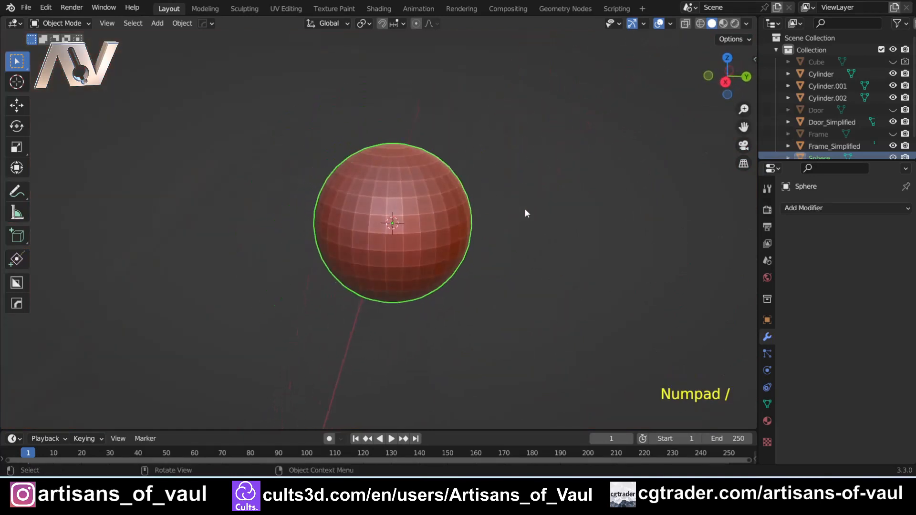
pyautogui.press('r')
pyautogui.press('x')
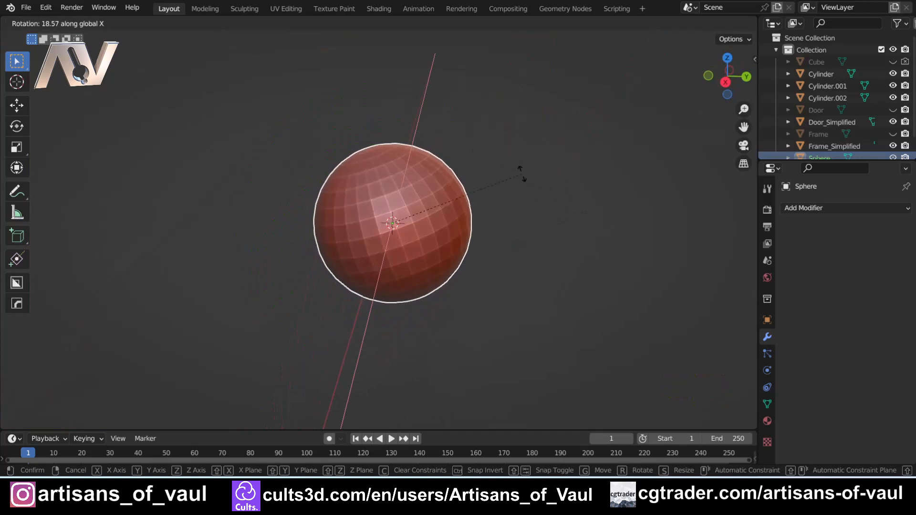
pyautogui.press('Escape')
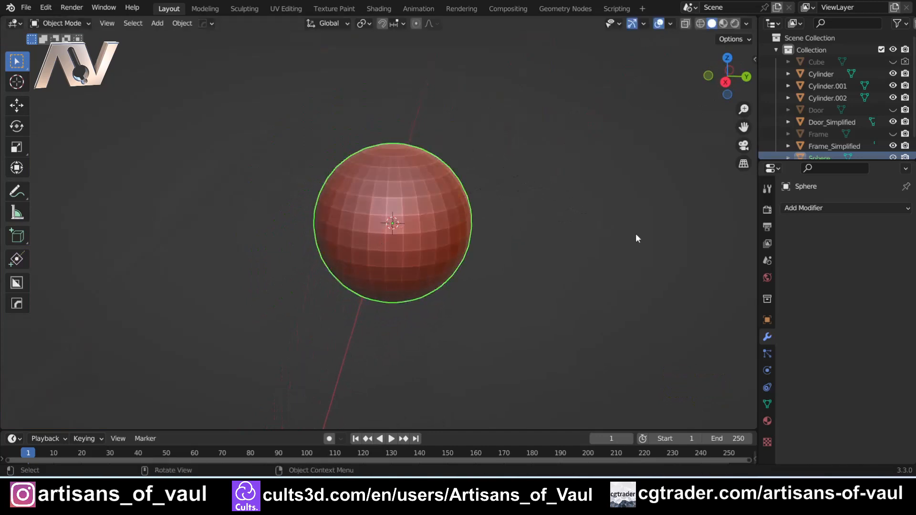
# Step: Rotate the UV sphere 90° about the X axis and return to the full scene
pyautogui.press('r')
pyautogui.write('x')
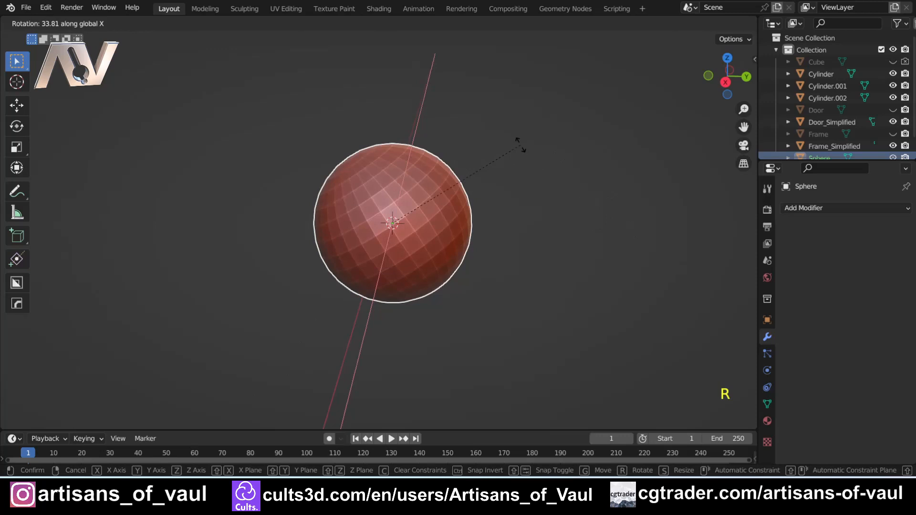
pyautogui.write('90')
pyautogui.press('Return')
pyautogui.moveTo(520, 144); pyautogui.dragTo(320, 270, button='middle')
pyautogui.moveTo(539, 243); pyautogui.dragTo(565, 241, button='middle')
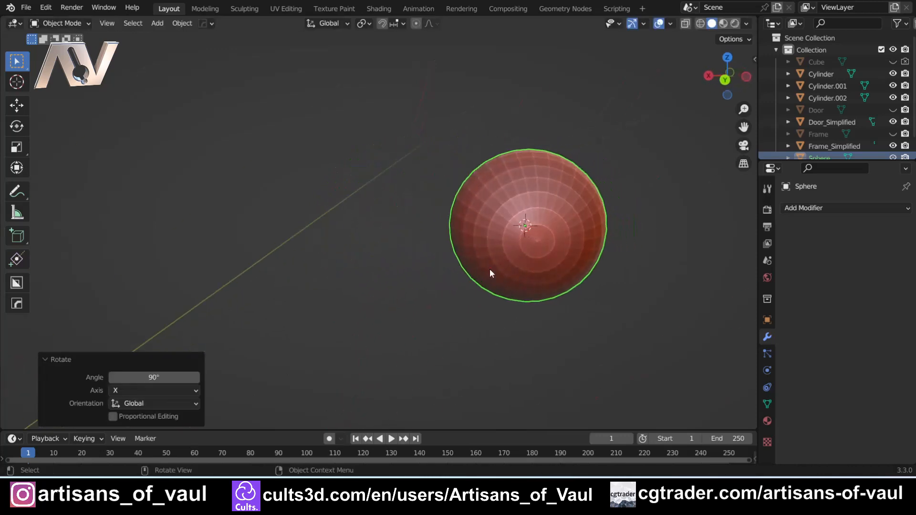
pyautogui.scroll(-4, 628, 162)
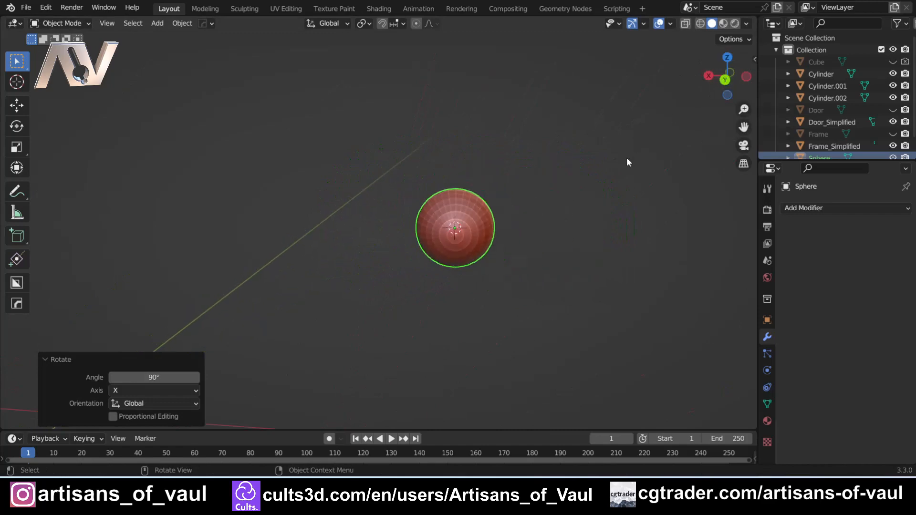
pyautogui.moveTo(462, 204); pyautogui.dragTo(495, 197, button='middle')
pyautogui.press('shift')
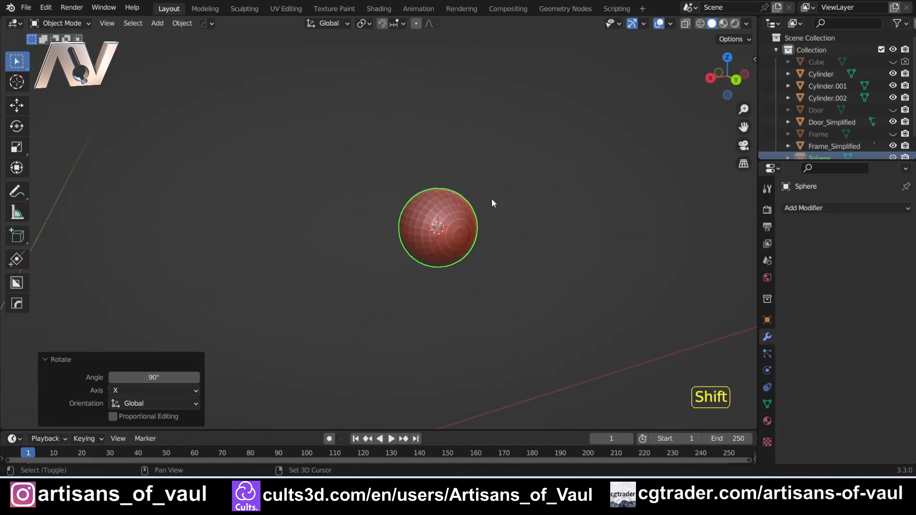
pyautogui.press('KP_Divide')
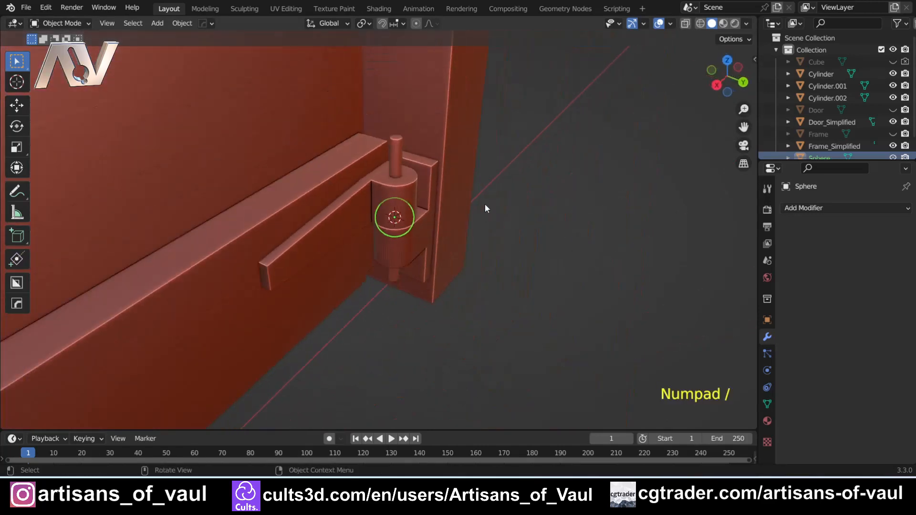
# Step: Scale the sphere to about 0.435 and move it about 2.10 in X and 1.24 in Z onto the tapered door strap
pyautogui.click(743, 82)
pyautogui.scroll(4, 306, 179)
pyautogui.keyDown('shift'); pyautogui.moveTo(292, 177); pyautogui.dragTo(428, 304, button='middle'); pyautogui.keyUp('shift')
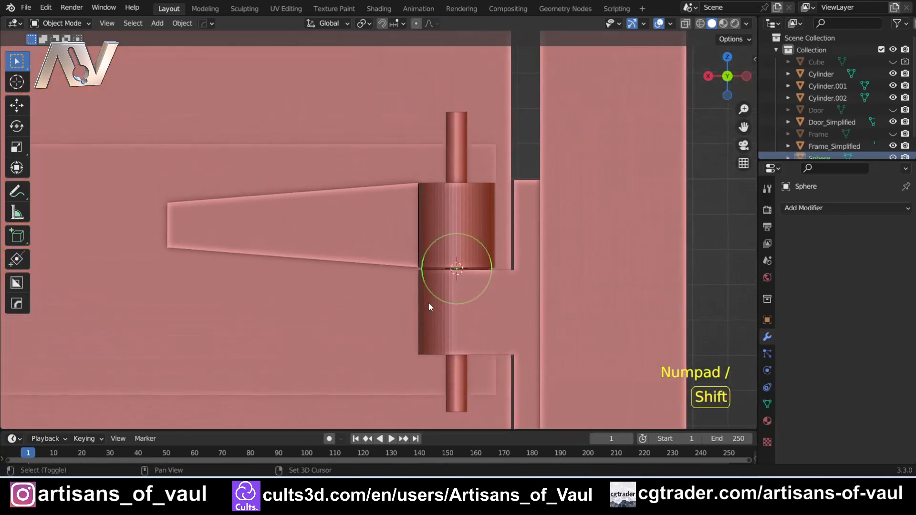
pyautogui.press('s')
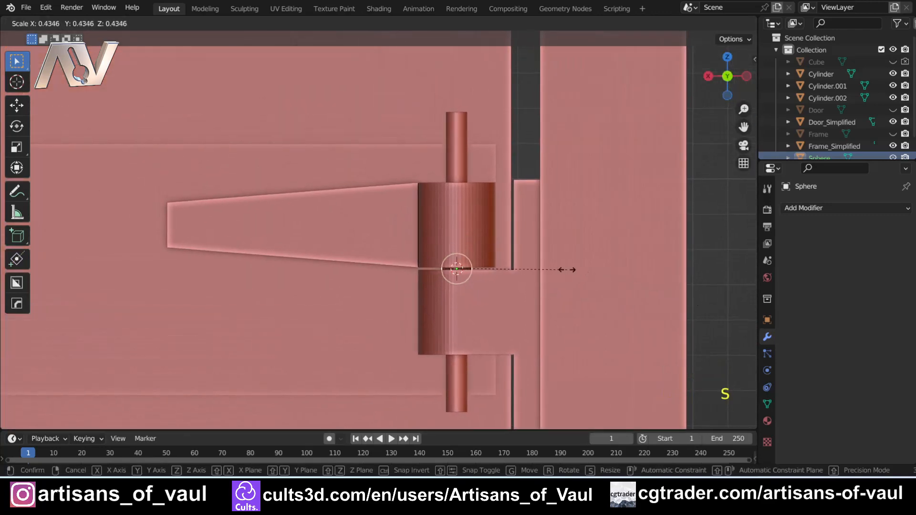
pyautogui.click(568, 272)
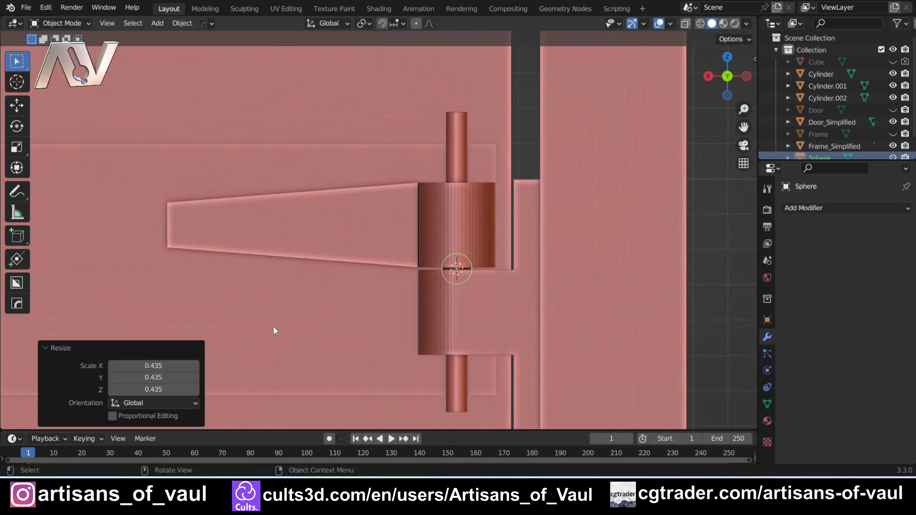
pyautogui.press('g')
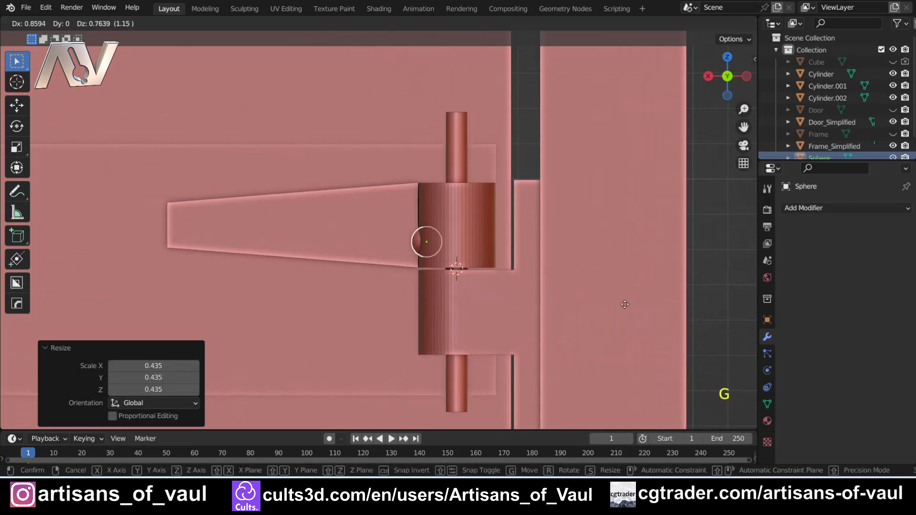
pyautogui.click(587, 292)
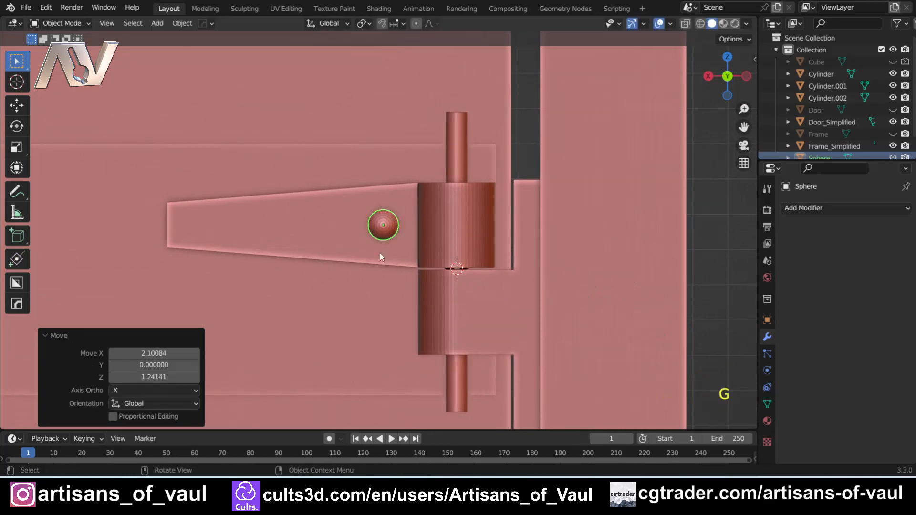
# Step: Move the sphere about -0.63 along Y so that it sinks partly into the door strap as a rivet head
pyautogui.moveTo(380, 253); pyautogui.dragTo(425, 268, button='middle')
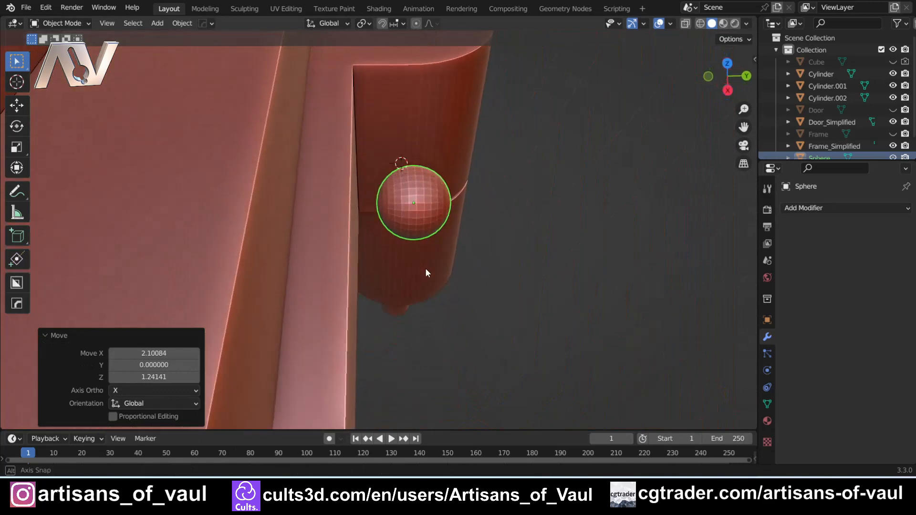
pyautogui.press('g')
pyautogui.press('y')
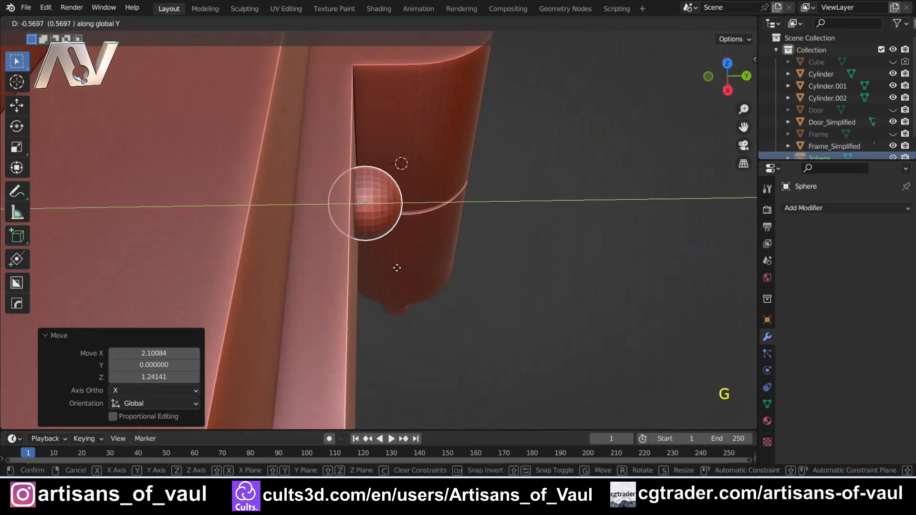
pyautogui.click(393, 269)
pyautogui.scroll(4, 347, 203)
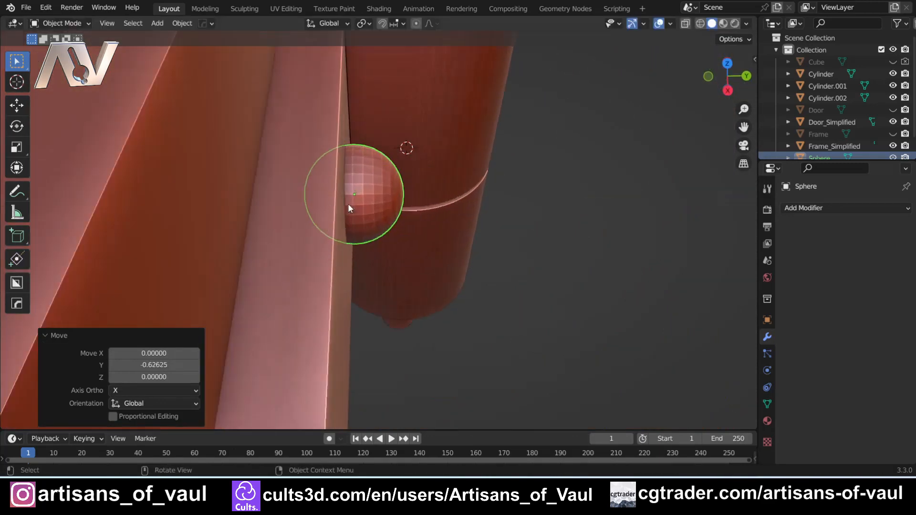
pyautogui.scroll(3, 377, 273)
pyautogui.keyDown('shift'); pyautogui.moveTo(336, 180); pyautogui.dragTo(388, 180, button='middle'); pyautogui.keyUp('shift')
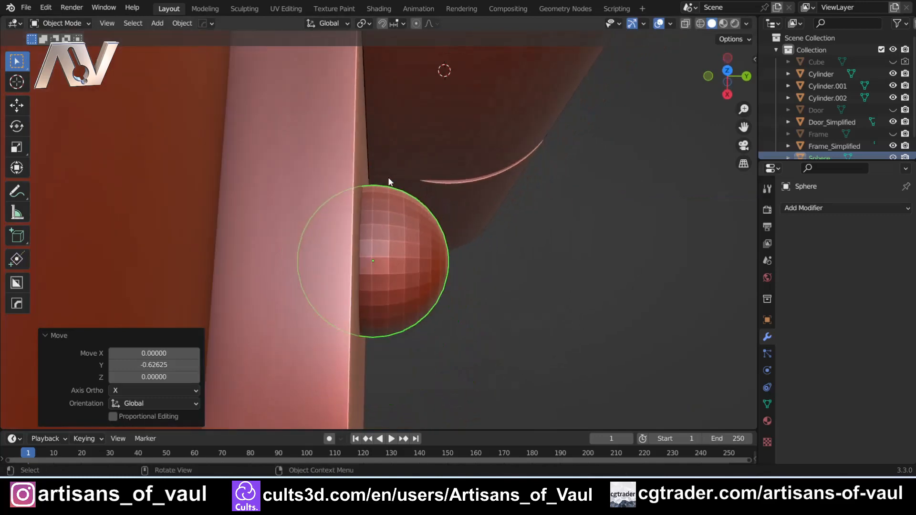
# Step: Duplicate the rivet sphere about 4.26 along X towards the narrow end of the door strap and deselect it
pyautogui.click(746, 75)
pyautogui.scroll(-8, 422, 259)
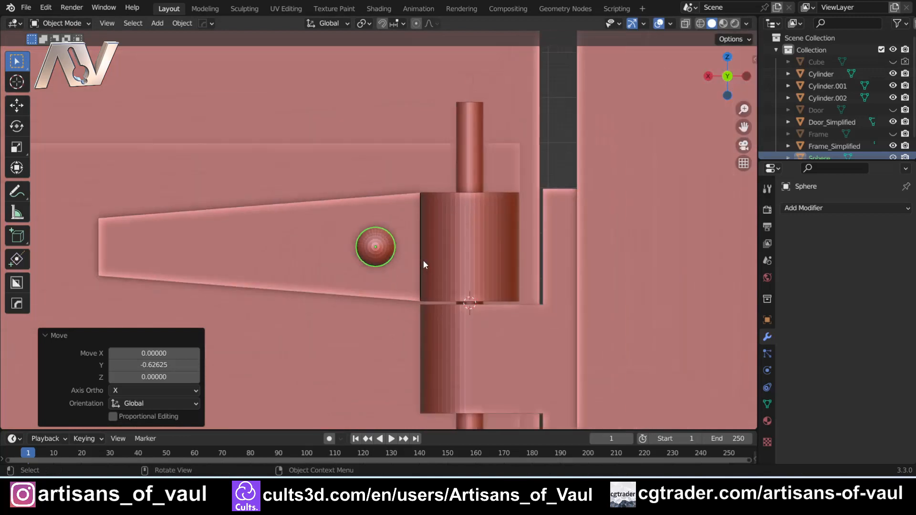
pyautogui.scroll(4, 445, 242)
pyautogui.press('shift')
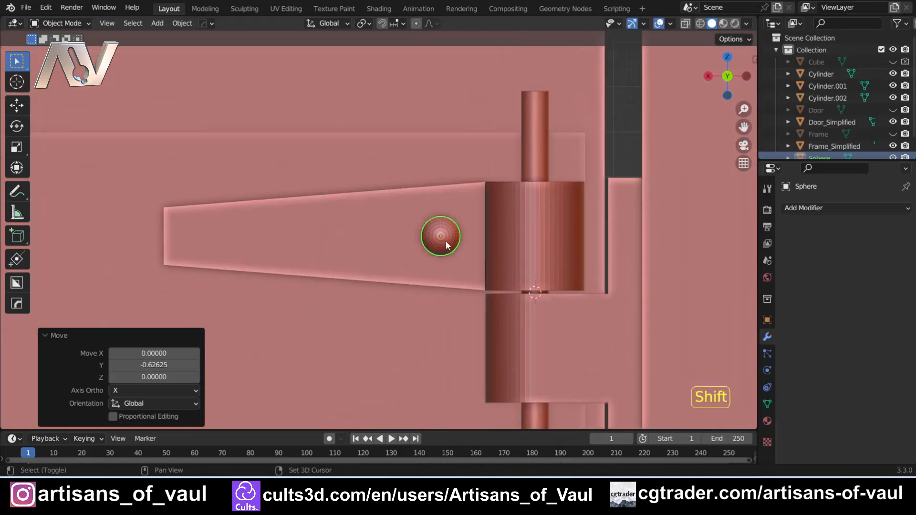
pyautogui.hotkey('shift', 'd')
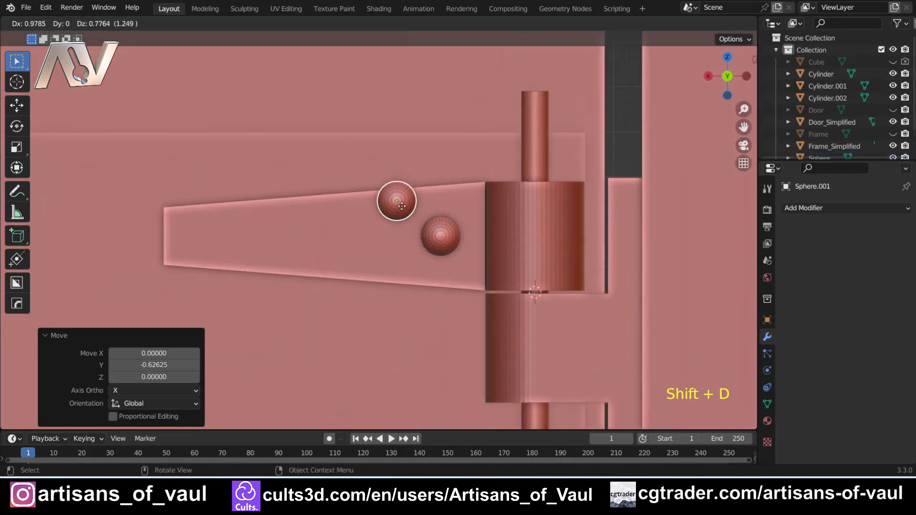
pyautogui.press('x')
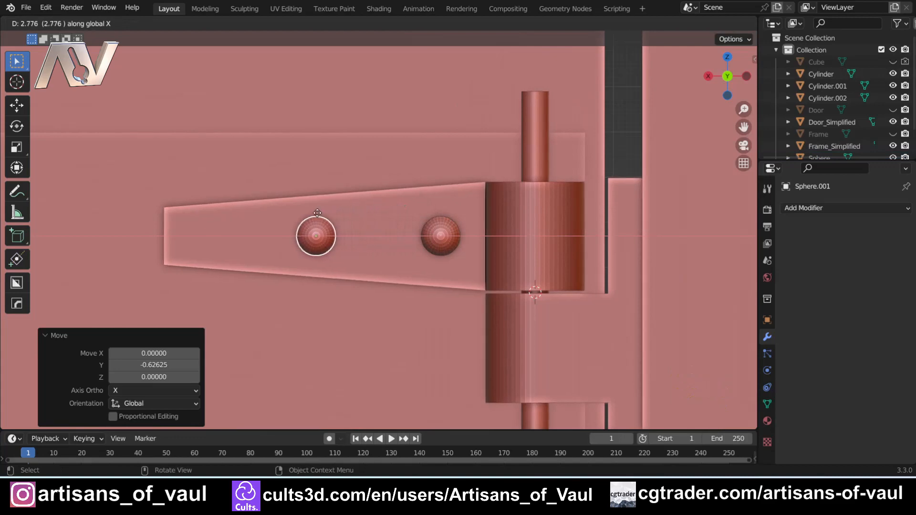
pyautogui.click(249, 213)
pyautogui.scroll(-5, 326, 258)
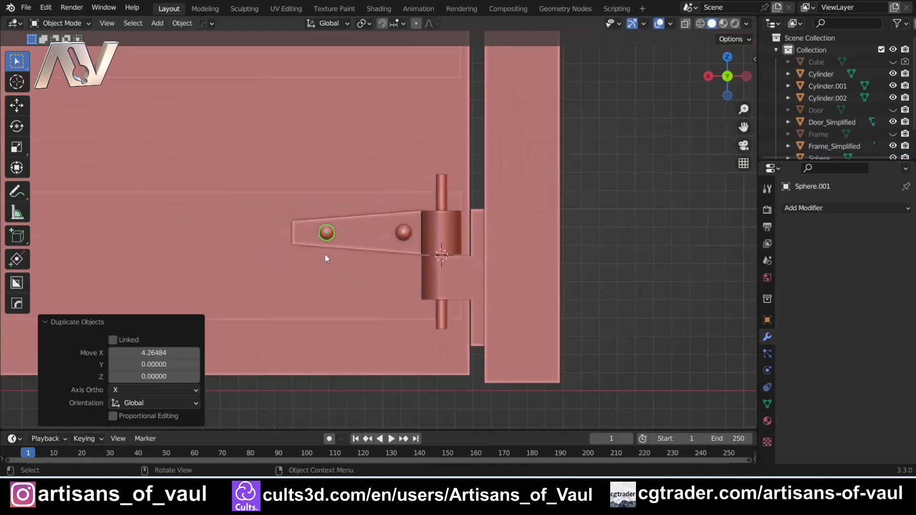
pyautogui.click(411, 410)
# Step: Isolate the rivet sphere nearest the hinge barrel together with the frame-side mounting plate in local view
pyautogui.moveTo(412, 410); pyautogui.dragTo(492, 162, button='middle')
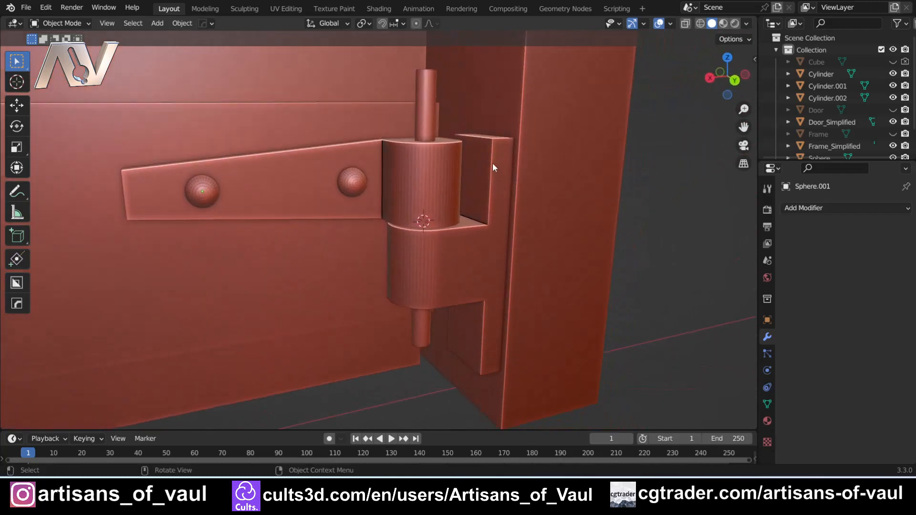
pyautogui.scroll(-2, 479, 308)
pyautogui.moveTo(454, 282); pyautogui.dragTo(481, 285, button='middle')
pyautogui.click(403, 170)
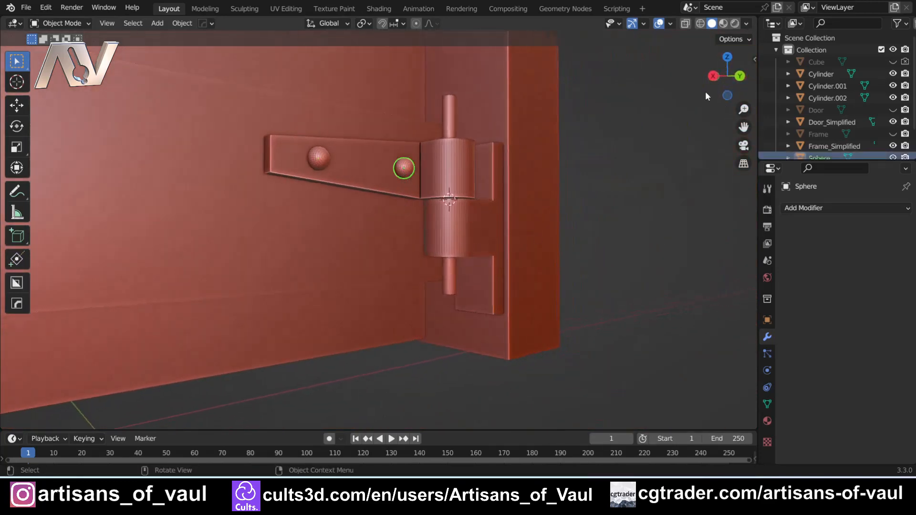
pyautogui.keyDown('shift'); pyautogui.click(479, 227); pyautogui.keyUp('shift')
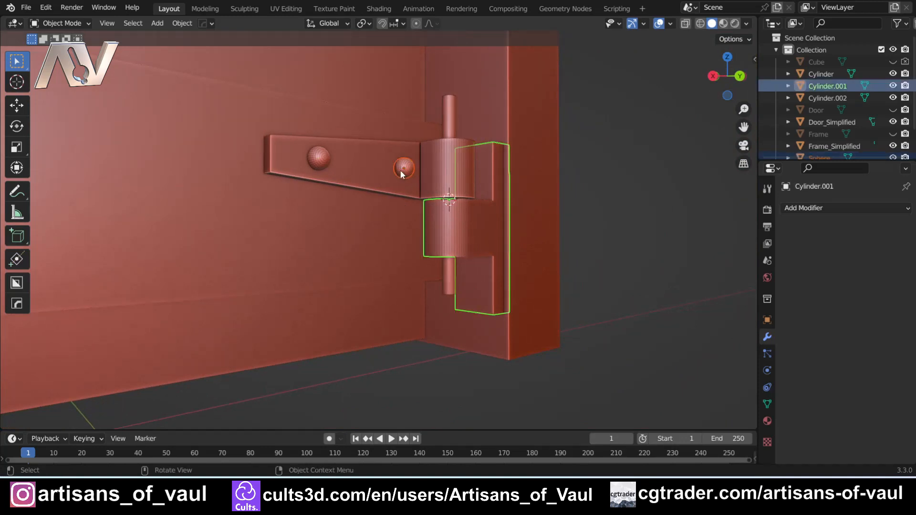
pyautogui.press('KP_Divide')
pyautogui.click(359, 122)
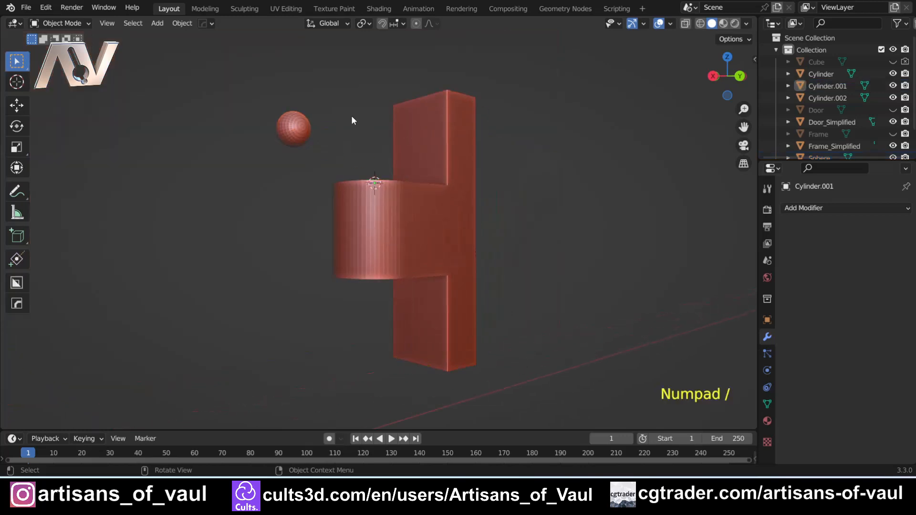
# Step: Rotate the isolated rivet sphere 90° about the Z axis
pyautogui.moveTo(352, 119); pyautogui.dragTo(407, 193, button='middle')
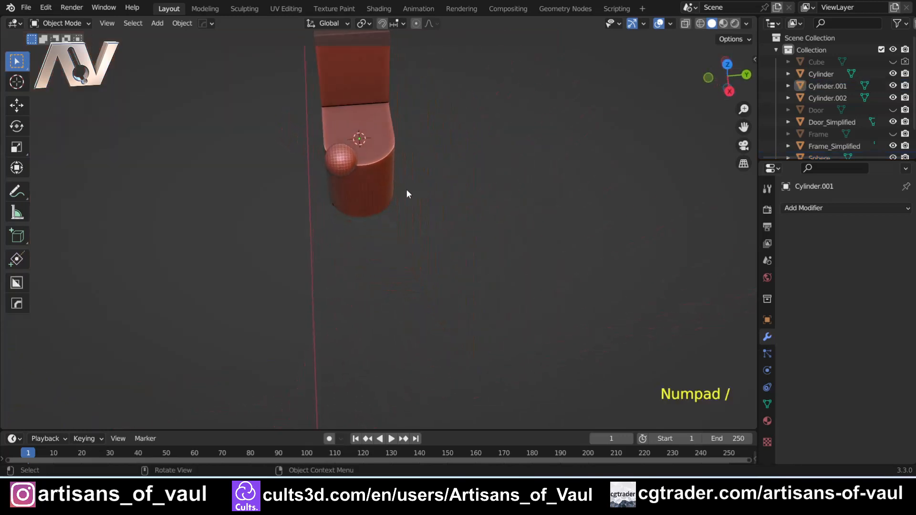
pyautogui.click(342, 164)
pyautogui.keyDown('shift'); pyautogui.moveTo(350, 168); pyautogui.dragTo(471, 217, button='middle'); pyautogui.keyUp('shift')
pyautogui.scroll(3, 458, 267)
pyautogui.press('r')
pyautogui.write('z')
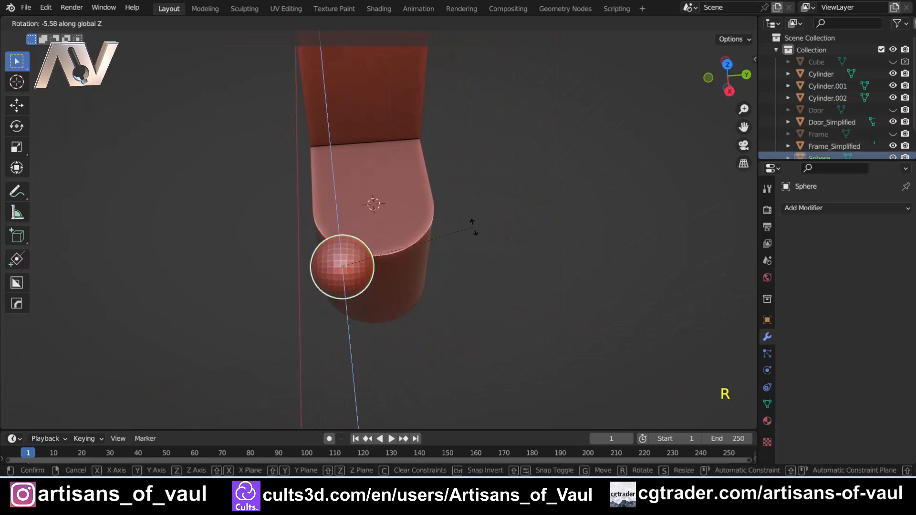
pyautogui.write('90')
pyautogui.press('Return')
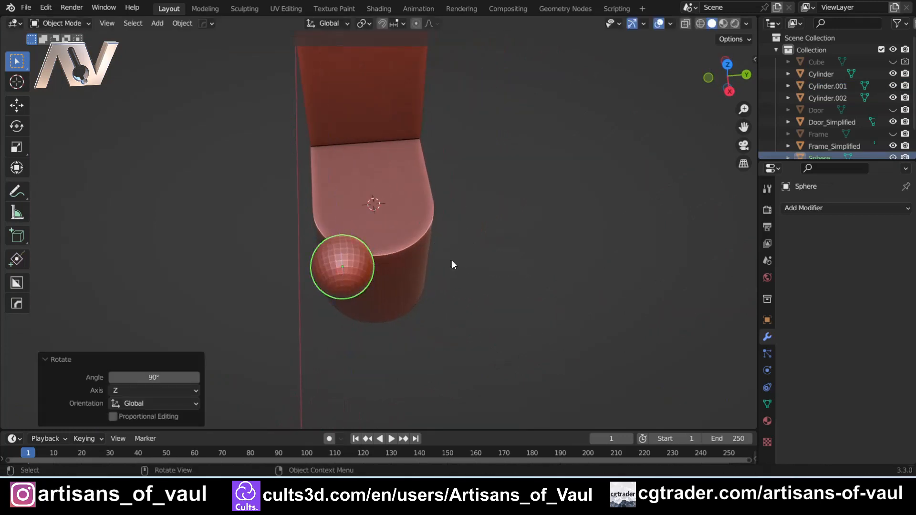
# Step: Move the sphere about -3.66 in X and -4.79 in Z onto the inner face of the mounting plate's lower part
pyautogui.moveTo(379, 291); pyautogui.dragTo(248, 108, button='middle')
pyautogui.scroll(2, 374, 230)
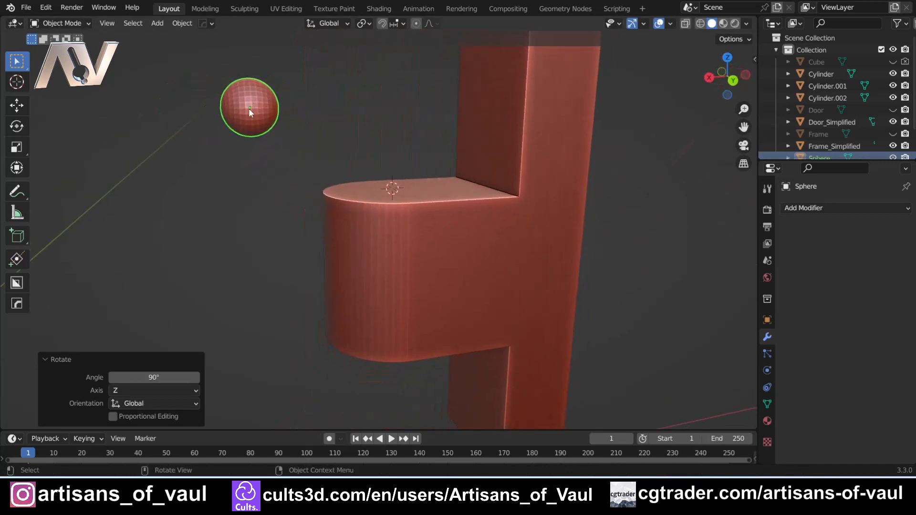
pyautogui.click(732, 82)
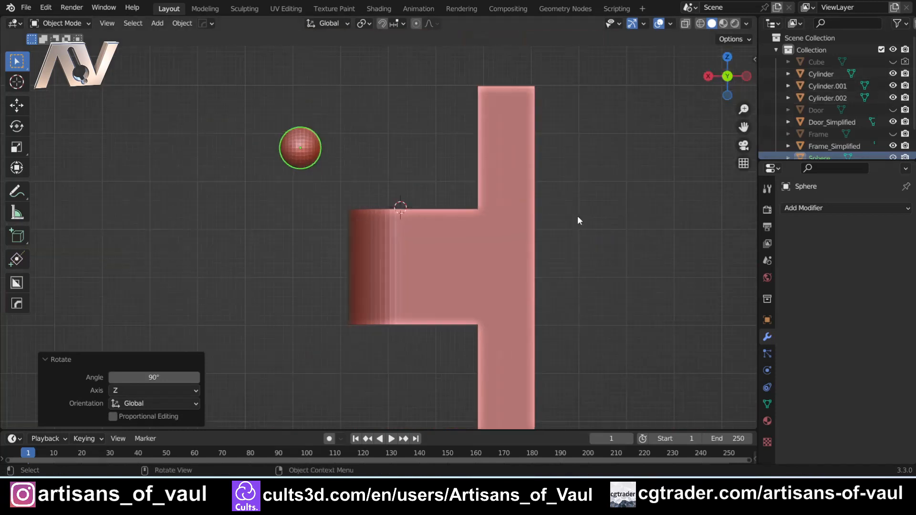
pyautogui.keyDown('shift'); pyautogui.moveTo(577, 216); pyautogui.dragTo(434, 161, button='middle'); pyautogui.keyUp('shift')
pyautogui.press('g')
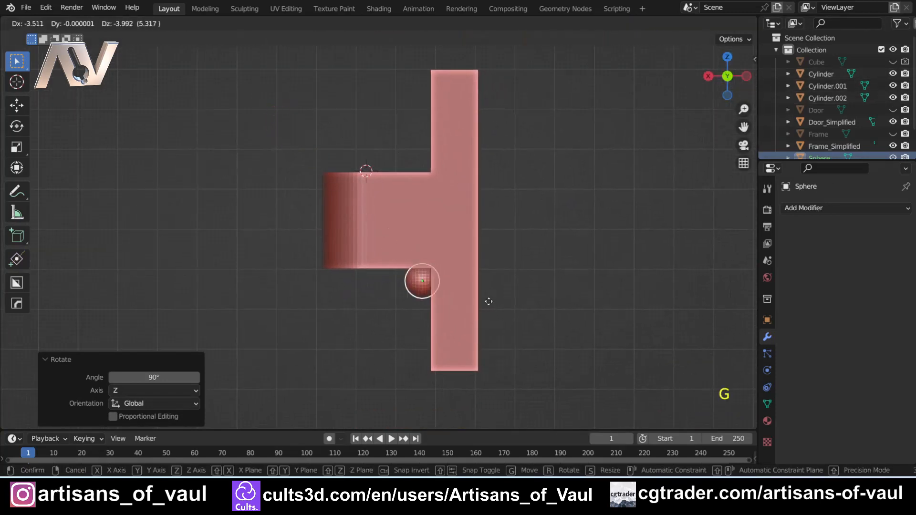
pyautogui.click(489, 324)
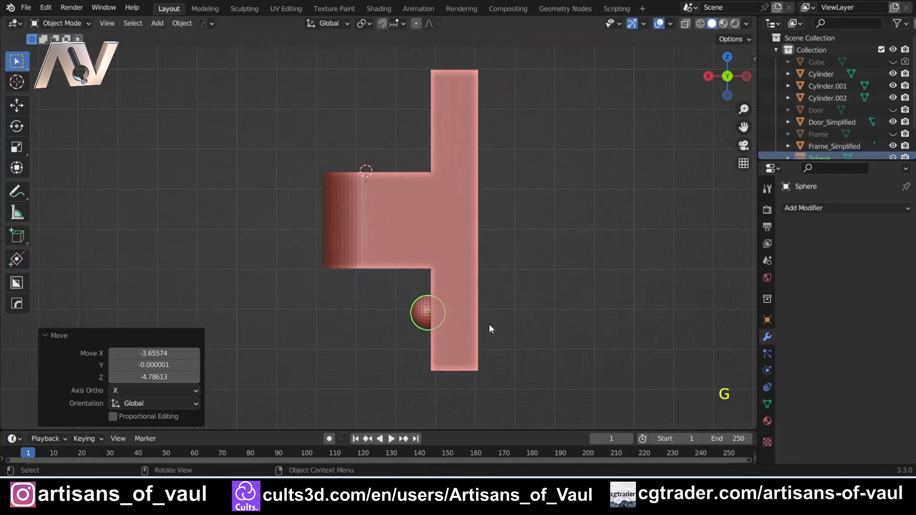
# Step: Centre the sphere on the plate's lower face by moving it about 0.59 in Y and -0.21 in Z
pyautogui.moveTo(488, 324); pyautogui.dragTo(534, 321, button='middle')
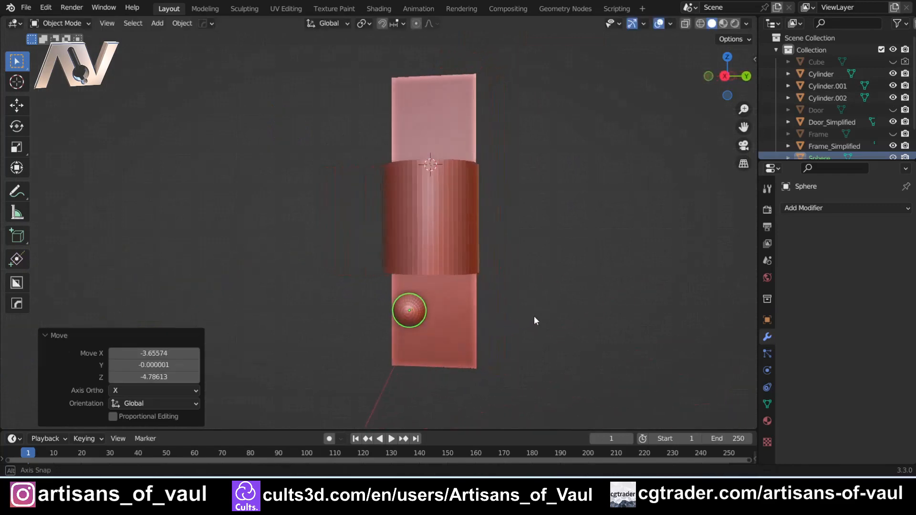
pyautogui.click(725, 76)
pyautogui.scroll(4, 447, 387)
pyautogui.keyDown('shift'); pyautogui.moveTo(447, 387); pyautogui.dragTo(429, 225, button='middle'); pyautogui.keyUp('shift')
pyautogui.press('g')
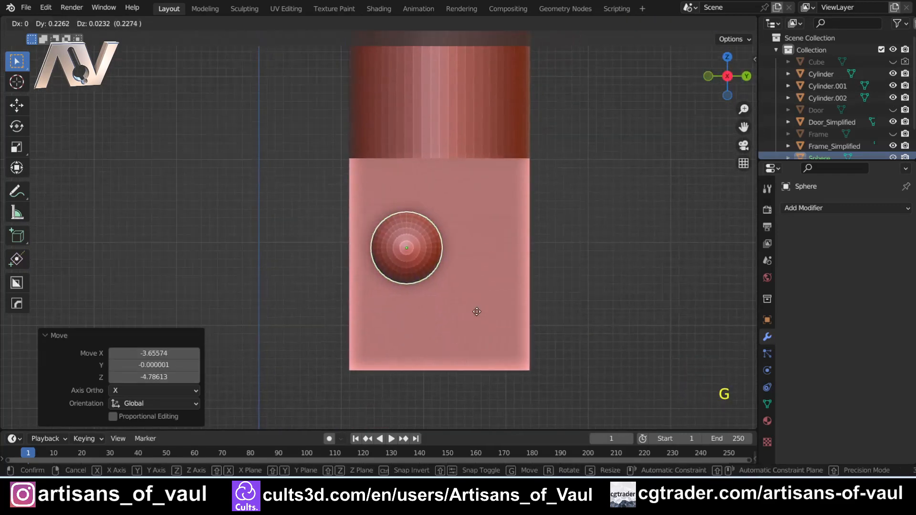
pyautogui.click(502, 331)
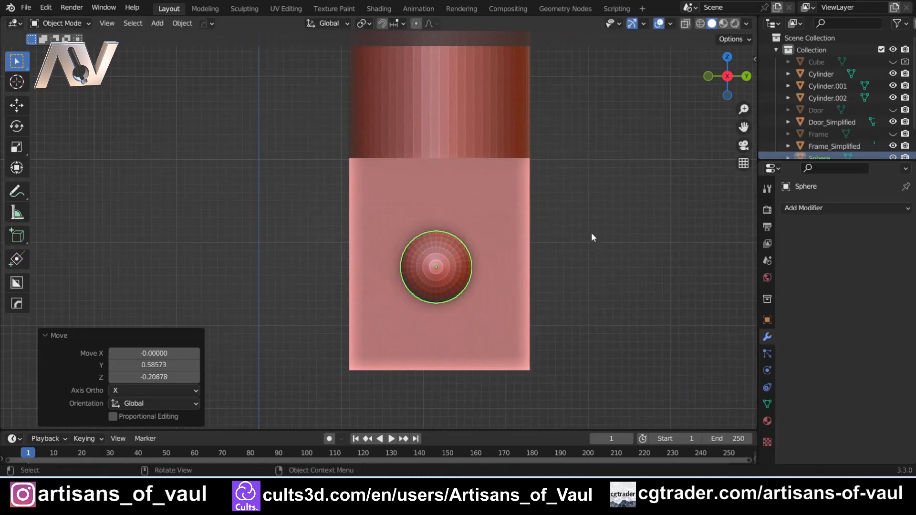
# Step: Leave local view and frame the whole hinge closely with its rivets on the door strap and mounting plate
pyautogui.moveTo(591, 232); pyautogui.dragTo(453, 251, button='middle')
pyautogui.press('KP_Divide')
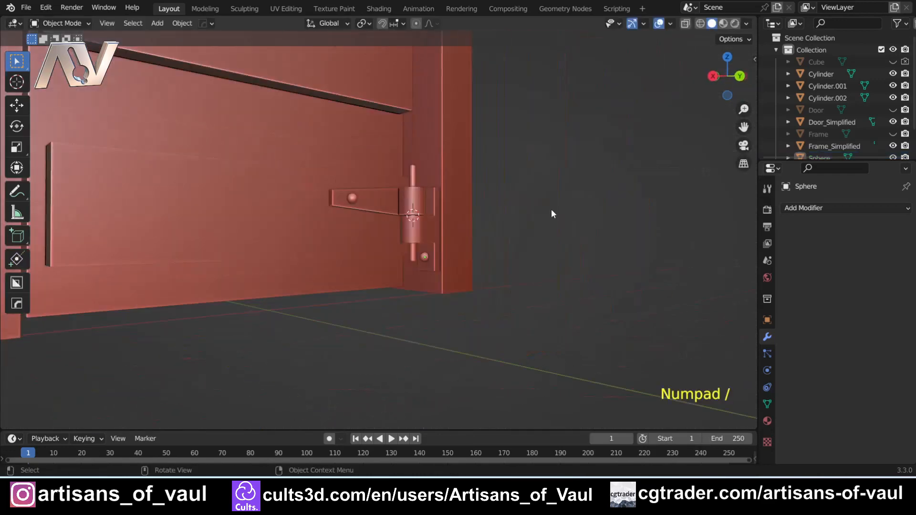
pyautogui.moveTo(551, 209); pyautogui.dragTo(482, 225, button='middle')
pyautogui.scroll(-2, 482, 224)
pyautogui.scroll(4, 481, 217)
pyautogui.keyDown('shift'); pyautogui.moveTo(411, 189); pyautogui.dragTo(402, 257, button='middle'); pyautogui.keyUp('shift')
pyautogui.scroll(2, 367, 199)
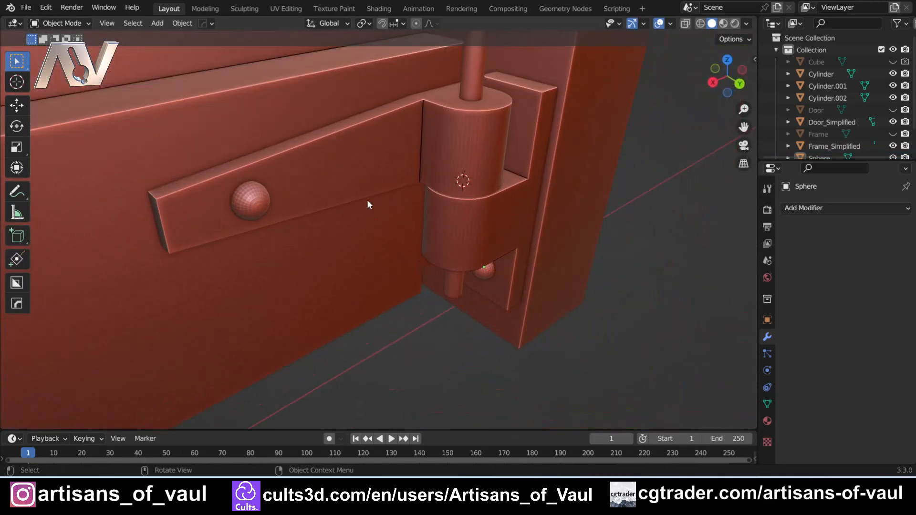
pyautogui.keyDown('shift'); pyautogui.moveTo(331, 174); pyautogui.dragTo(368, 286, button='middle'); pyautogui.keyUp('shift')
pyautogui.click(341, 287)
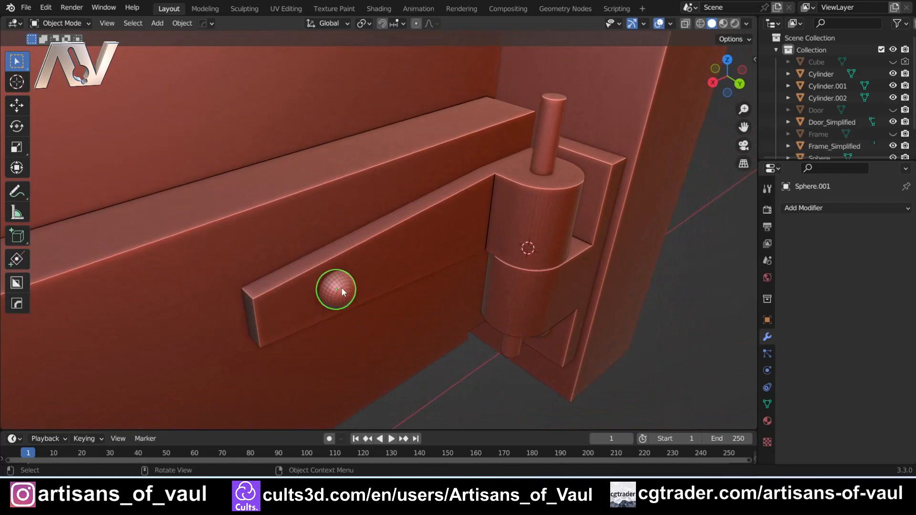
pyautogui.keyDown('shift'); pyautogui.click(478, 222); pyautogui.keyUp('shift')
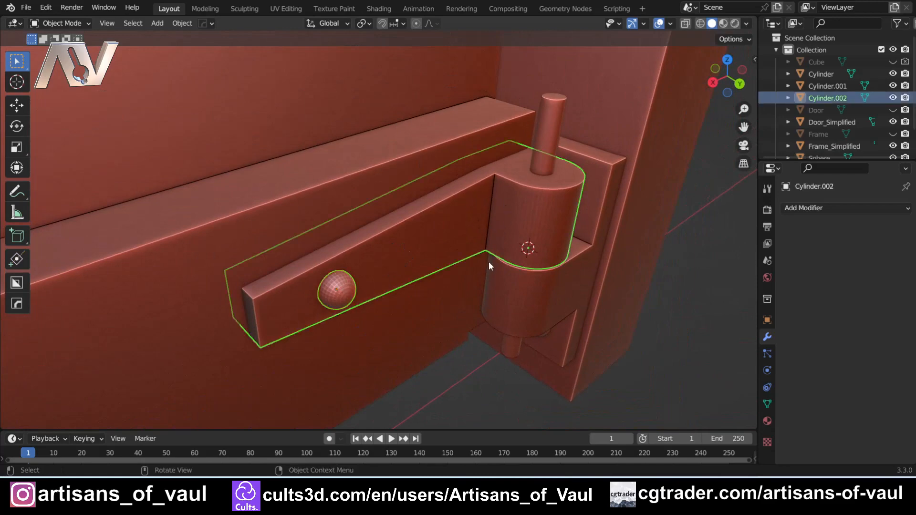
pyautogui.moveTo(484, 257)
pyautogui.mouseDown(button='middle')
pyautogui.moveTo(502, 287)
pyautogui.moveTo(482, 241)
pyautogui.mouseUp(button='middle')
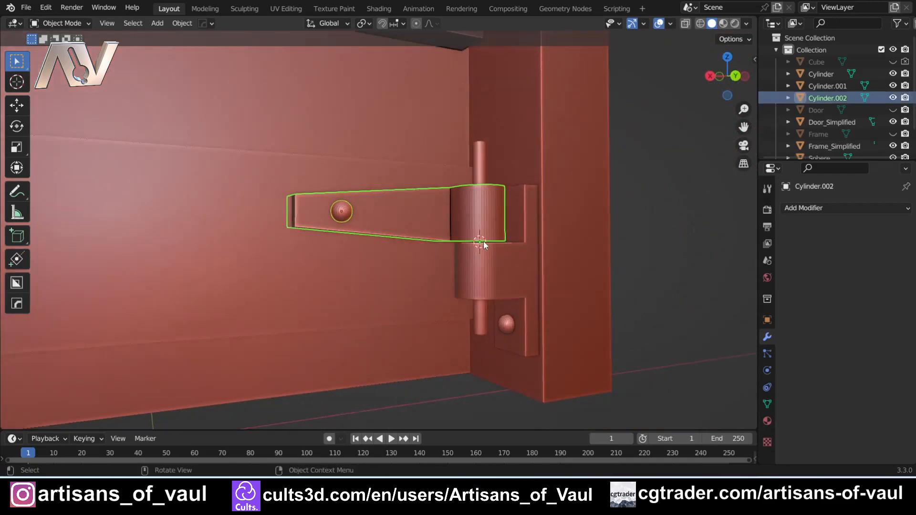
pyautogui.click(503, 327)
pyautogui.moveTo(540, 337); pyautogui.dragTo(418, 219, button='middle')
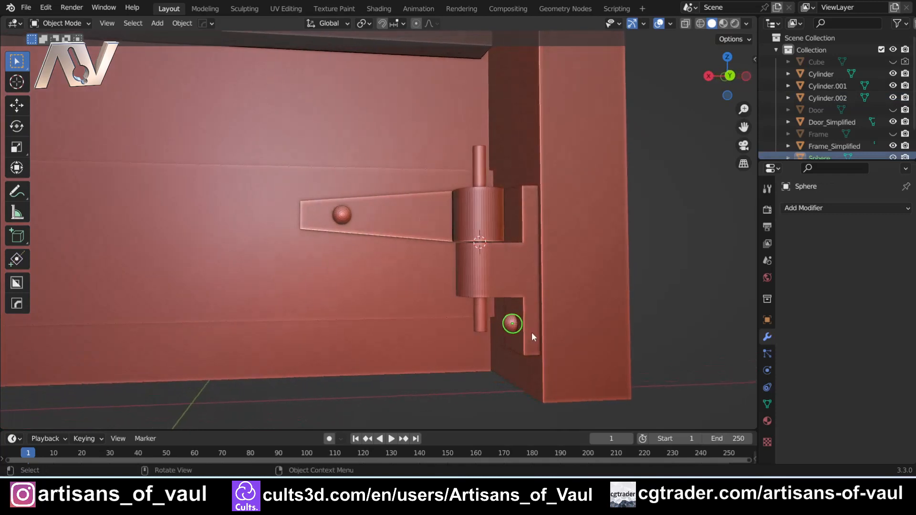
pyautogui.click(636, 297)
# Step: Duplicate the door strap's rivet sphere and move the copy about -3.70 along X toward the hinge barrel
pyautogui.click(342, 215)
pyautogui.scroll(5, 376, 221)
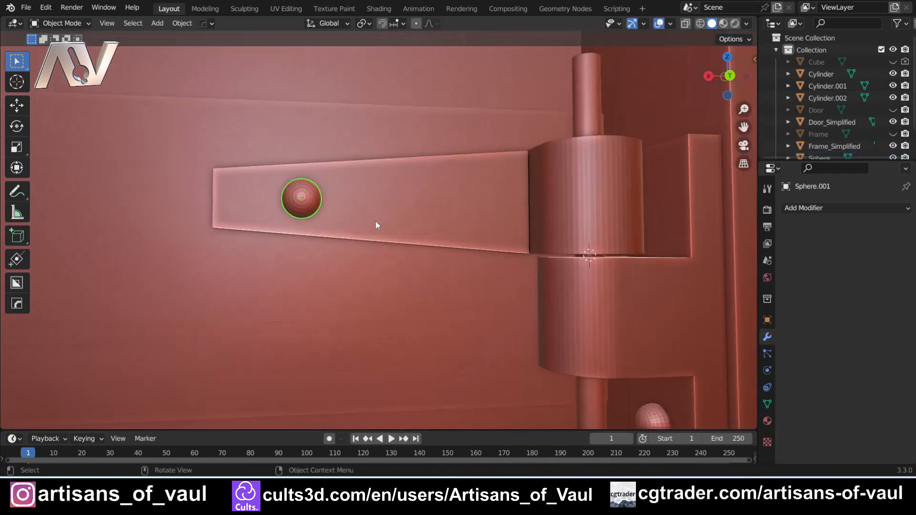
pyautogui.hotkey('shift', 'd')
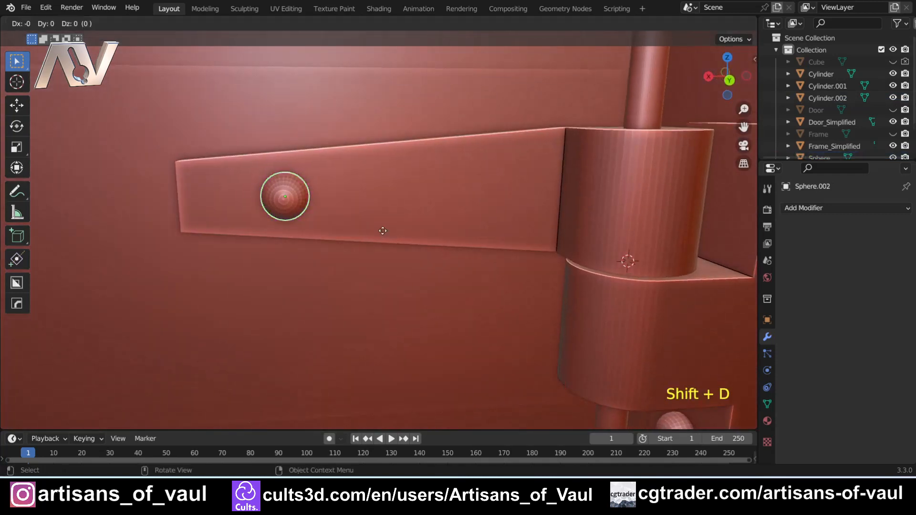
pyautogui.press('x')
pyautogui.click(580, 232)
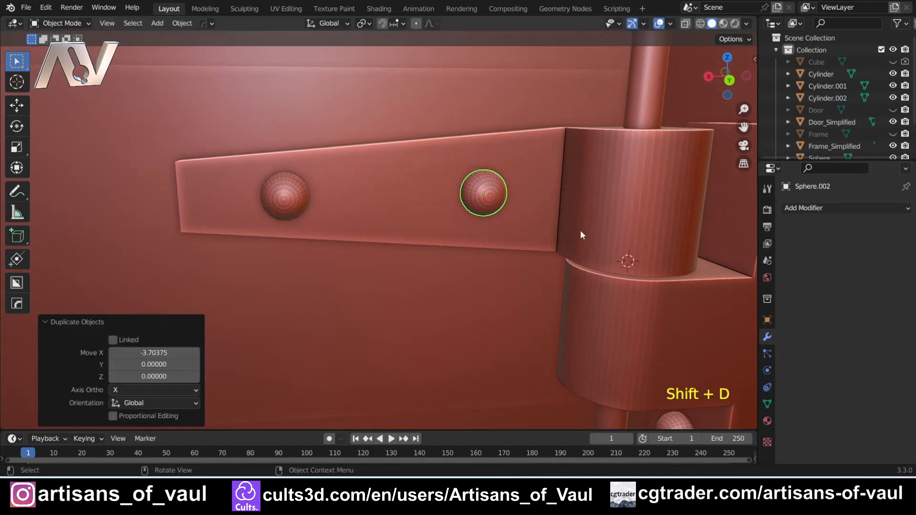
# Step: Add Boolean unions of both strap rivet spheres to the door strap, with the strap as the active object
pyautogui.scroll(-5, 578, 235)
pyautogui.moveTo(430, 251); pyautogui.dragTo(386, 239, button='middle')
pyautogui.scroll(4, 382, 253)
pyautogui.press('shift')
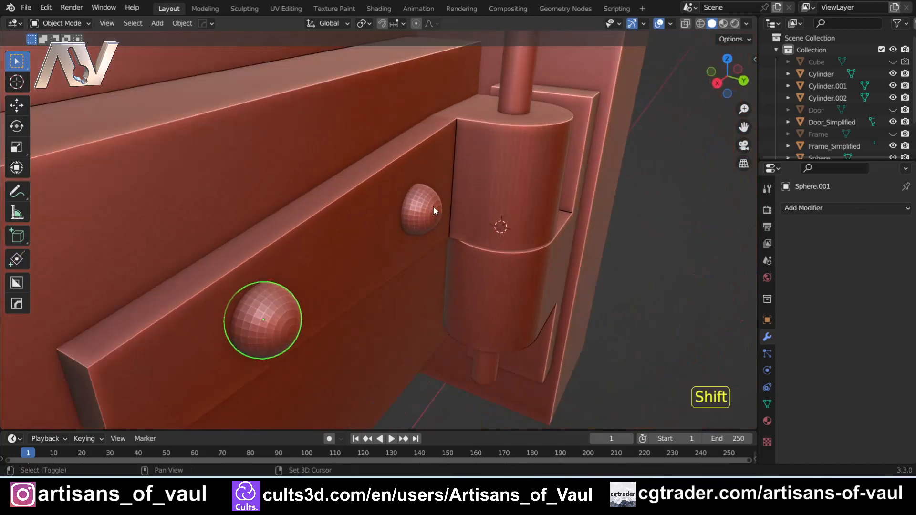
pyautogui.keyDown('shift'); pyautogui.click(433, 207); pyautogui.keyUp('shift')
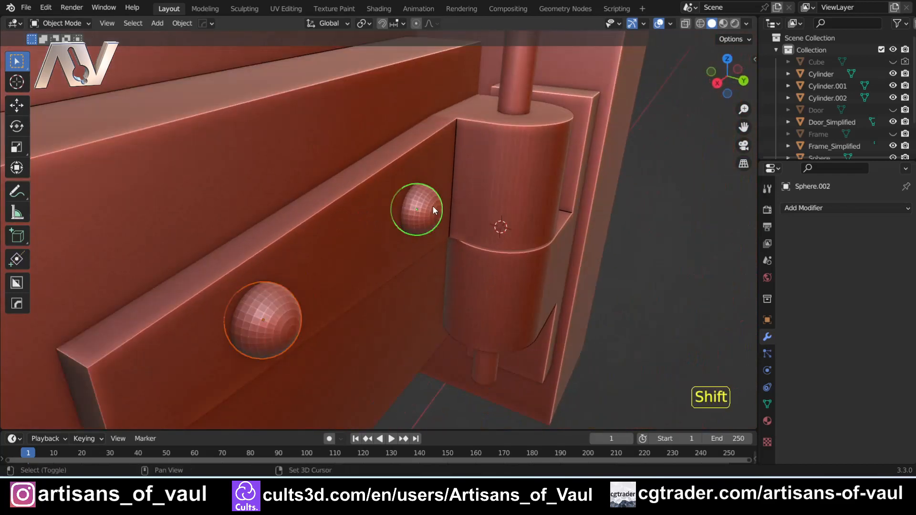
pyautogui.keyDown('shift'); pyautogui.click(333, 235); pyautogui.keyUp('shift')
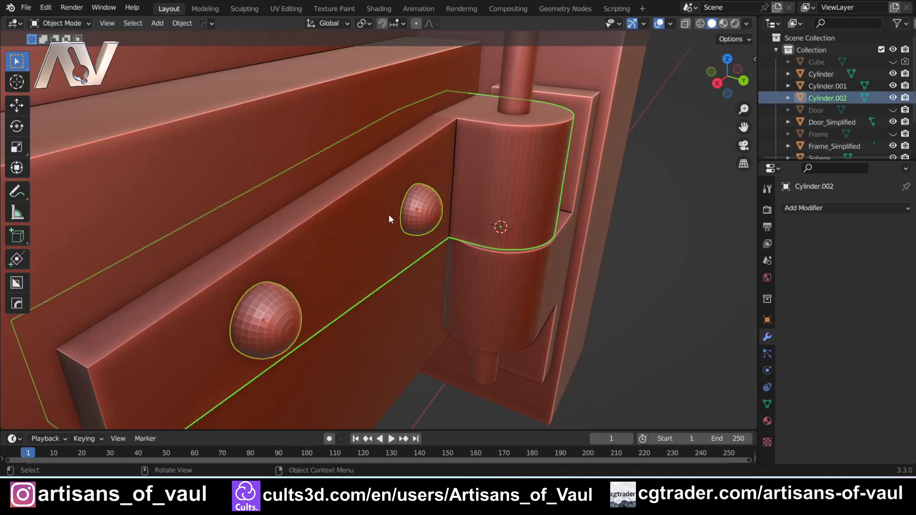
pyautogui.press('ctrl')
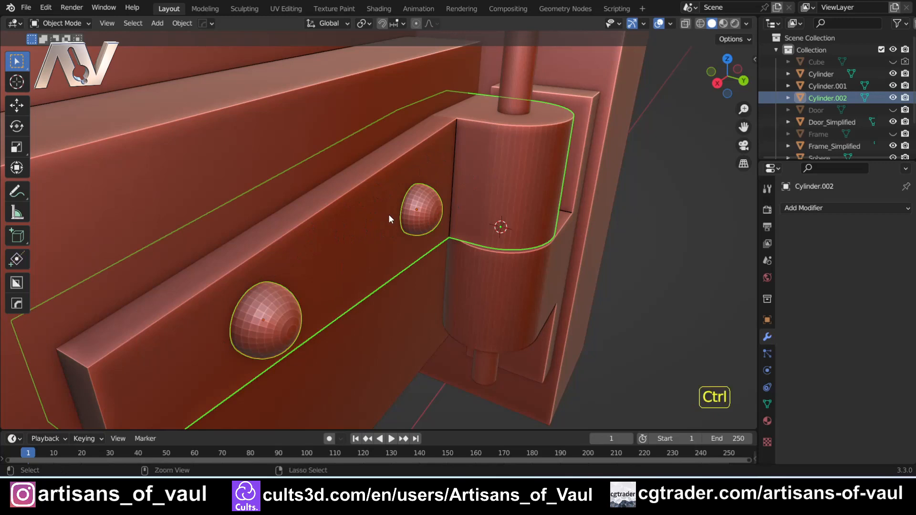
pyautogui.press('ctrl+KP_Add')
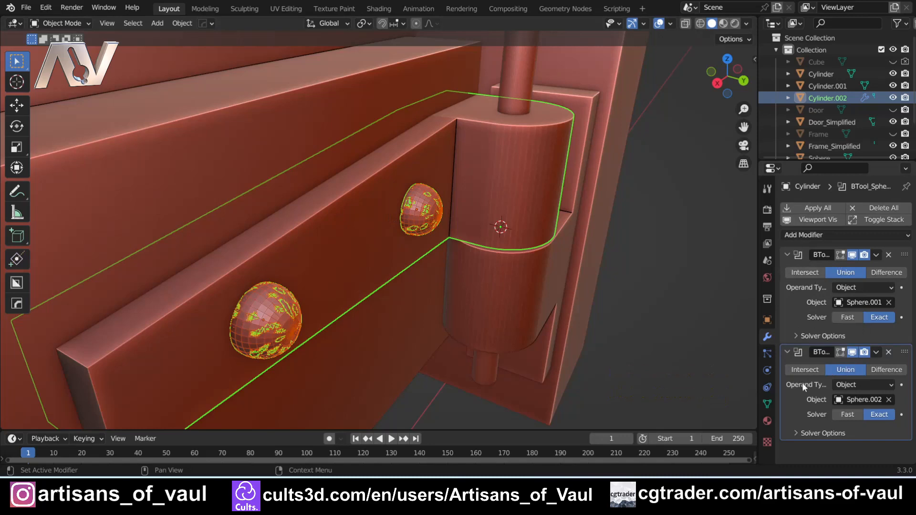
# Step: Apply both Boolean union modifiers on the door strap
pyautogui.moveTo(505, 319); pyautogui.dragTo(505, 285, button='middle')
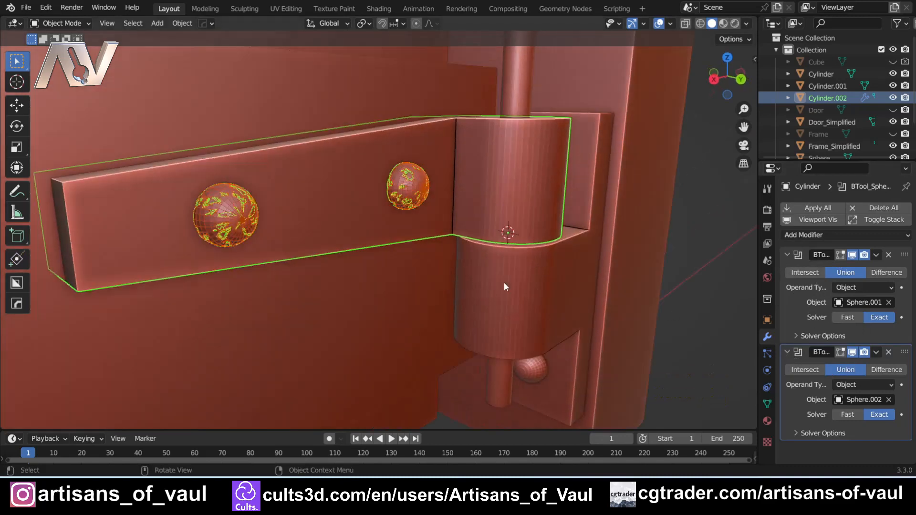
pyautogui.click(876, 255)
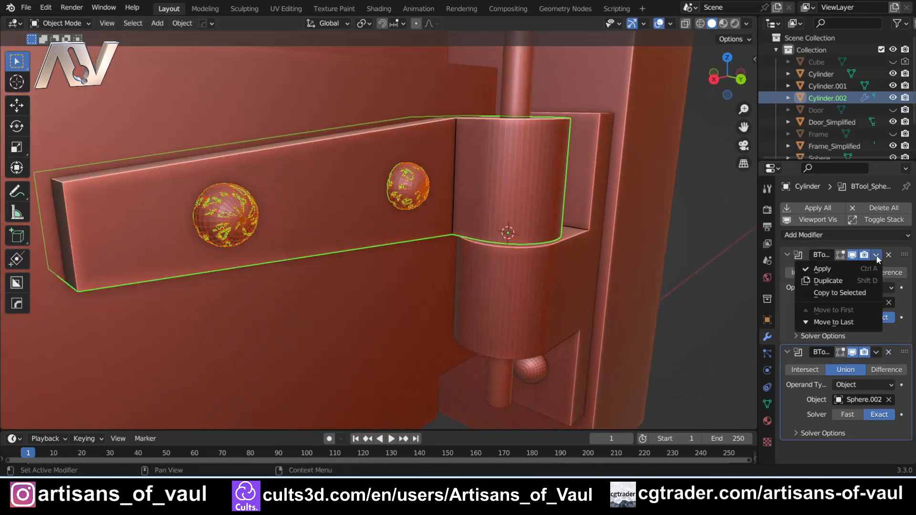
pyautogui.click(854, 268)
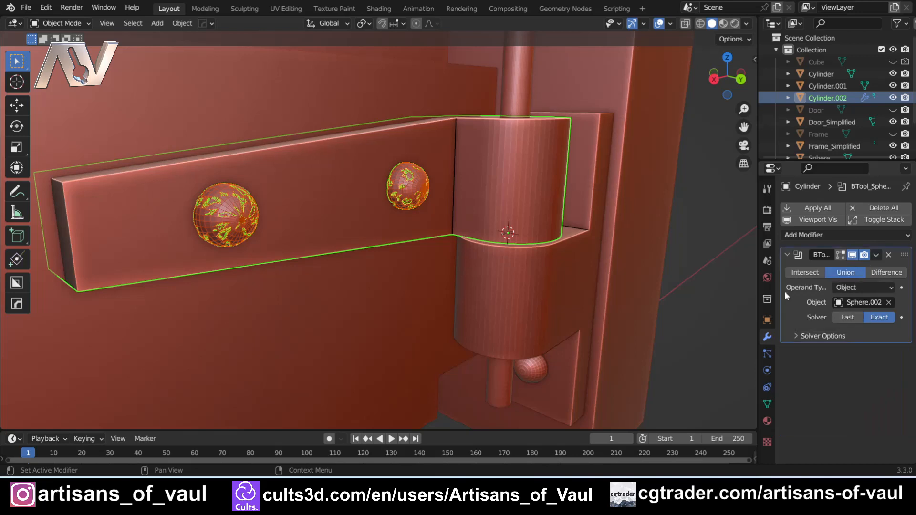
pyautogui.hotkey('ctrl', 'a')
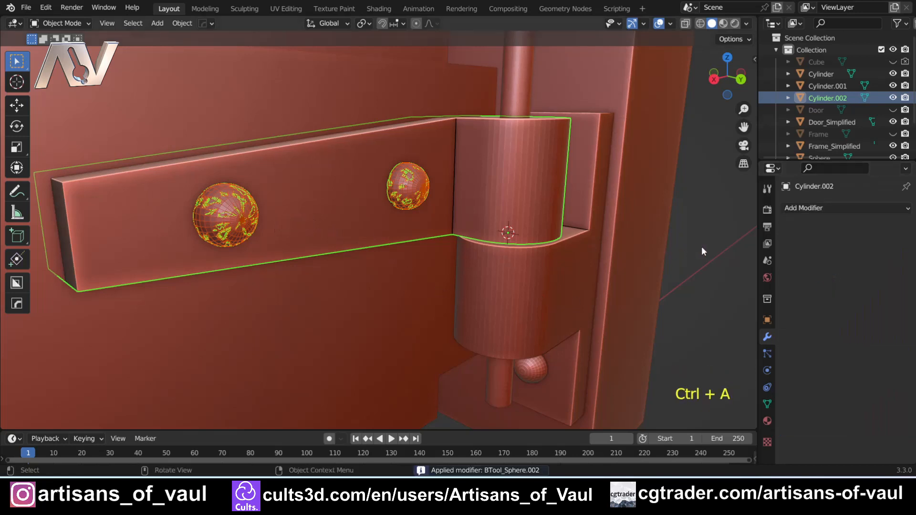
# Step: Hide the two leftover rivet spheres on the door strap
pyautogui.scroll(1, 240, 197)
pyautogui.keyDown('shift'); pyautogui.moveTo(240, 198); pyautogui.dragTo(337, 257, button='middle'); pyautogui.keyUp('shift')
pyautogui.click(282, 221)
pyautogui.press('h')
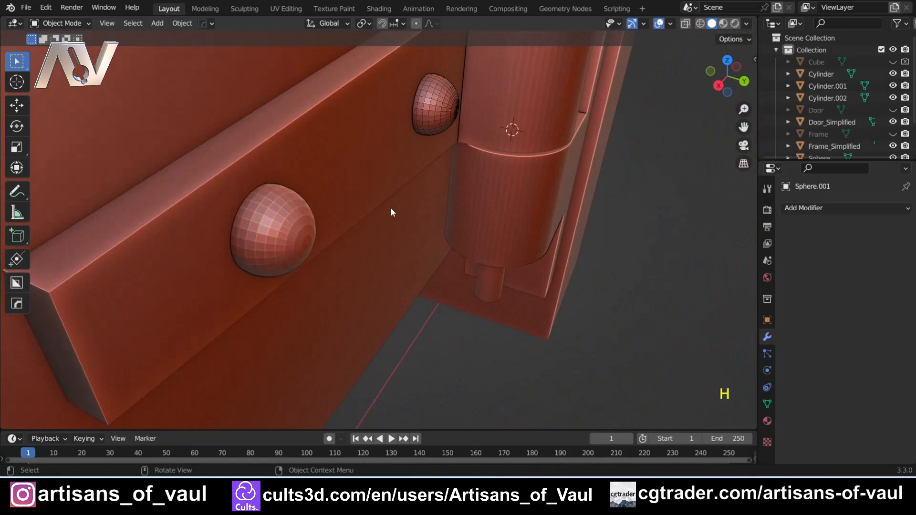
pyautogui.click(439, 117)
pyautogui.click(442, 108)
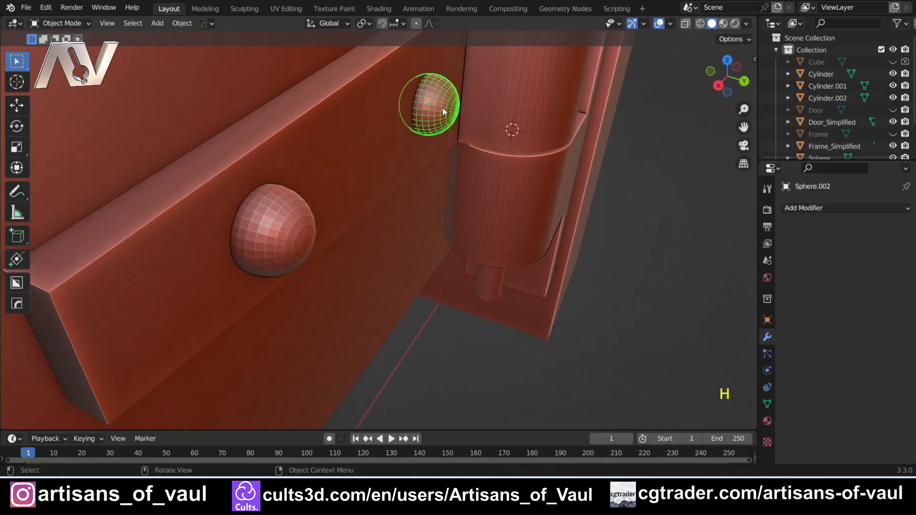
pyautogui.press('h')
# Step: Union the lower rivet sphere with the frame-side mounting plate and apply the resulting Boolean modifier
pyautogui.scroll(-5, 442, 107)
pyautogui.click(438, 190)
pyautogui.moveTo(439, 192)
pyautogui.mouseDown(button='middle')
pyautogui.moveTo(363, 145)
pyautogui.moveTo(461, 170)
pyautogui.moveTo(442, 196)
pyautogui.mouseUp(button='middle')
pyautogui.scroll(3, 477, 233)
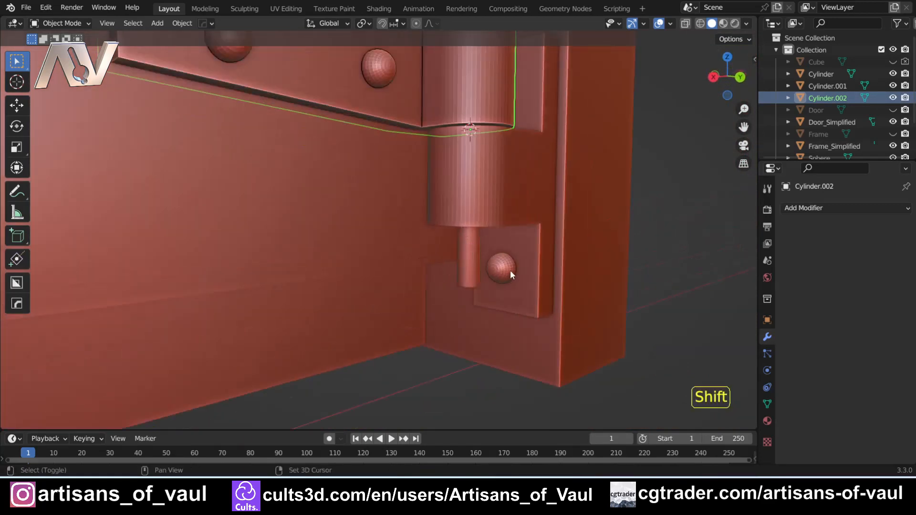
pyautogui.keyDown('shift'); pyautogui.moveTo(510, 270); pyautogui.dragTo(345, 206, button='middle'); pyautogui.keyUp('shift')
pyautogui.click(346, 208)
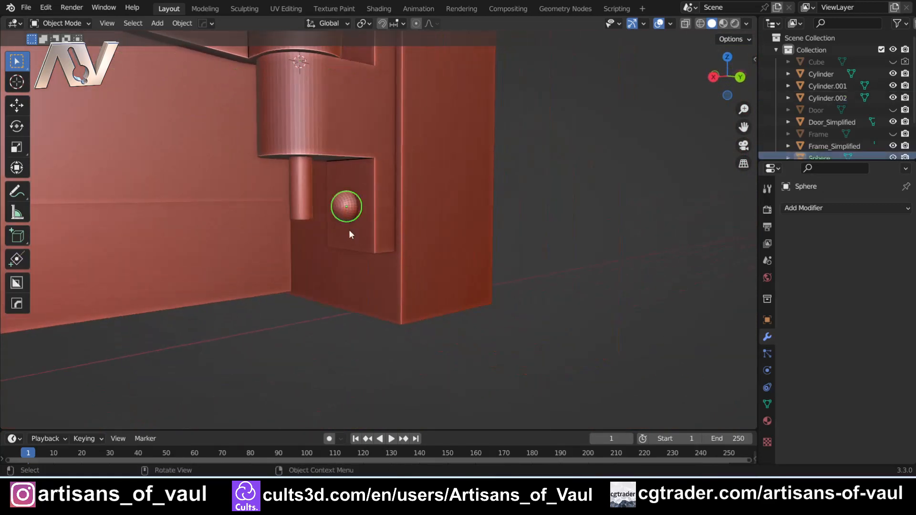
pyautogui.keyDown('shift'); pyautogui.click(378, 171); pyautogui.keyUp('shift')
pyautogui.press('ctrl+KP_Add')
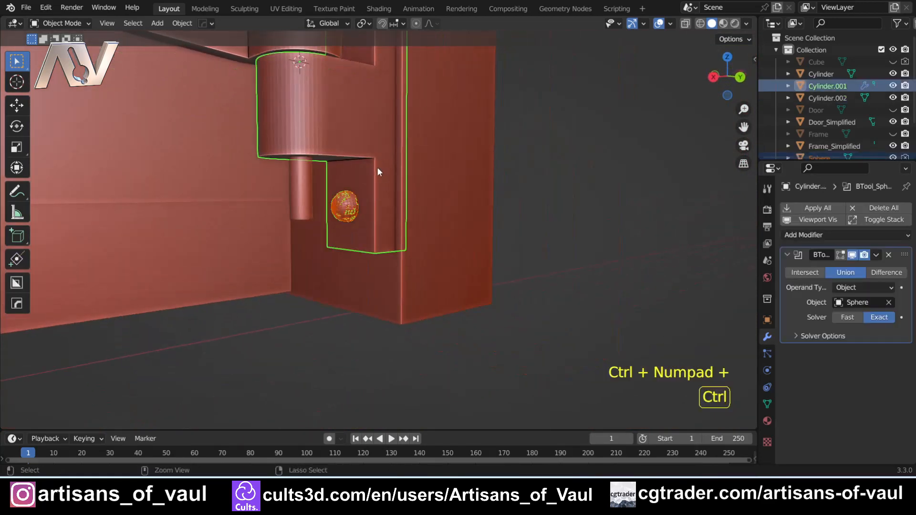
pyautogui.click(878, 255)
pyautogui.click(849, 270)
# Step: Hide the leftover rivet sphere on the mounting plate
pyautogui.scroll(3, 406, 228)
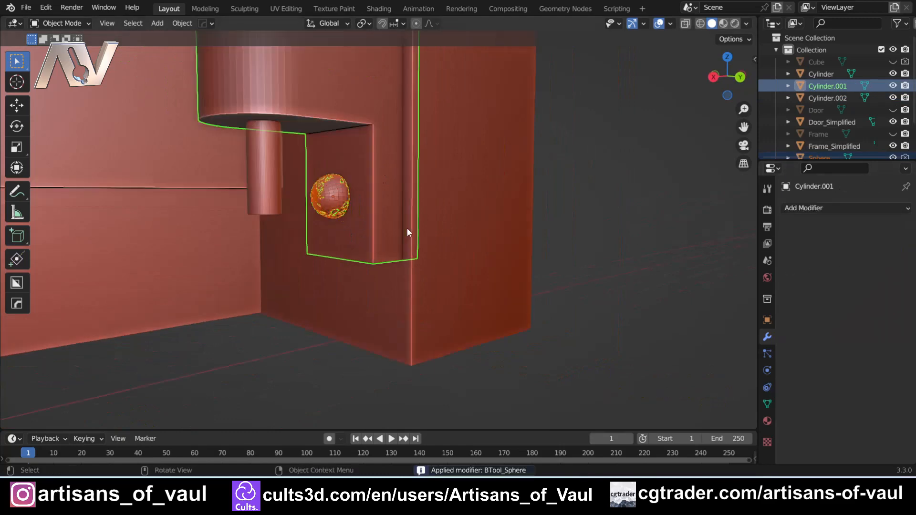
pyautogui.click(317, 190)
pyautogui.press('h')
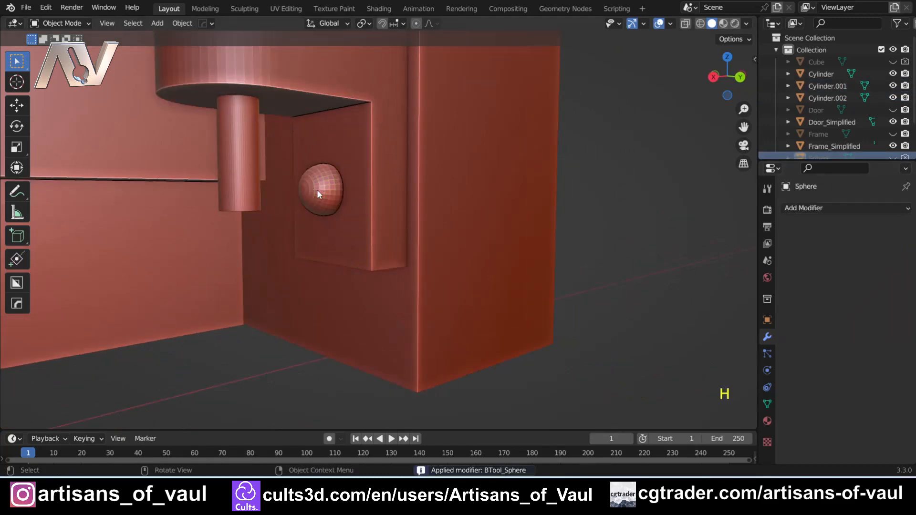
# Step: Examine the whole hinge against the door and frame, first straight on and then close up at an angle
pyautogui.scroll(-8, 317, 189)
pyautogui.keyDown('shift'); pyautogui.moveTo(444, 155); pyautogui.dragTo(464, 212, button='middle'); pyautogui.keyUp('shift')
pyautogui.scroll(3, 508, 252)
pyautogui.click(730, 80)
pyautogui.scroll(-4, 403, 265)
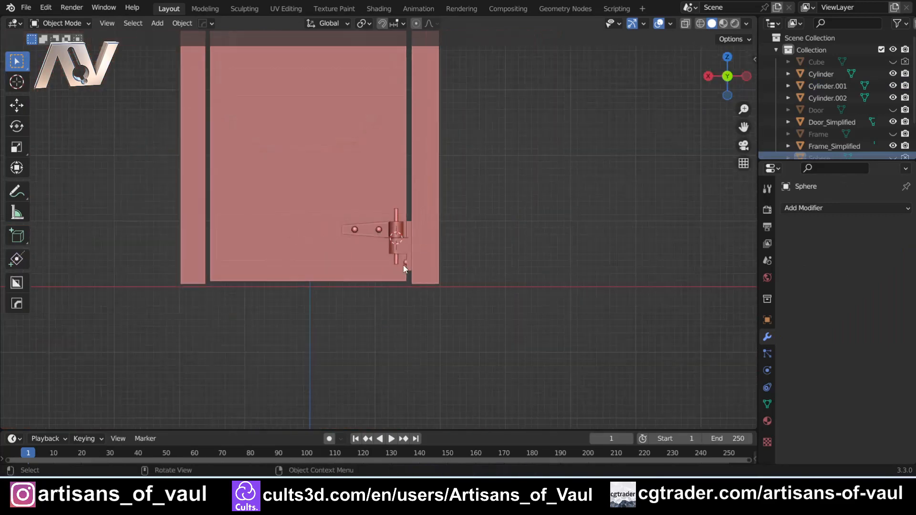
pyautogui.scroll(4, 399, 263)
pyautogui.moveTo(350, 237); pyautogui.dragTo(390, 258, button='middle')
pyautogui.scroll(2, 495, 286)
pyautogui.keyDown('shift'); pyautogui.moveTo(495, 286); pyautogui.dragTo(420, 254, button='middle'); pyautogui.keyUp('shift')
pyautogui.scroll(4, 420, 254)
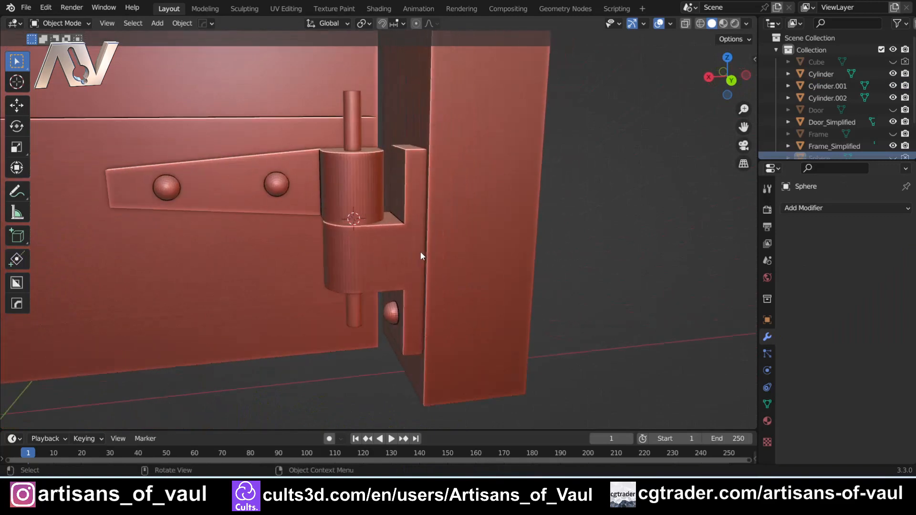
# Step: Select the hinge pin and inspect how it passes through the two hinge barrels
pyautogui.click(341, 110)
pyautogui.moveTo(354, 157); pyautogui.dragTo(371, 193, button='middle')
pyautogui.scroll(-3, 339, 276)
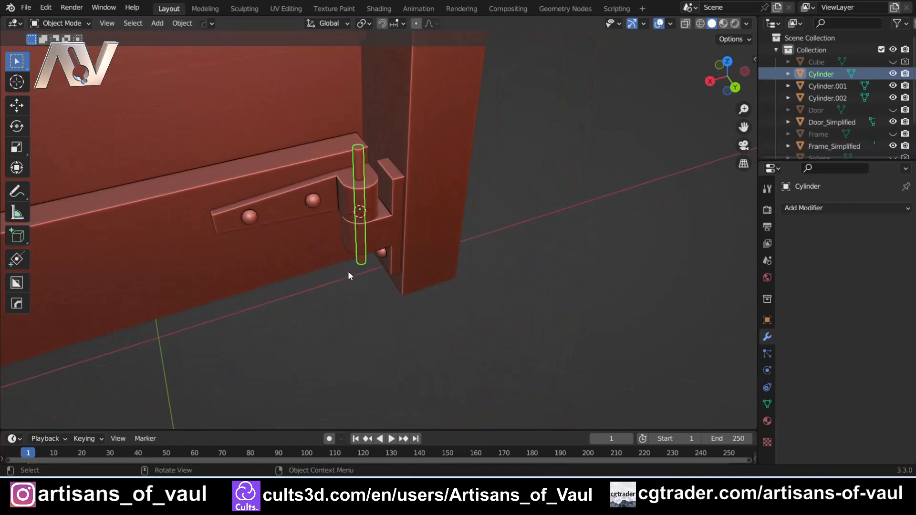
pyautogui.scroll(4, 347, 270)
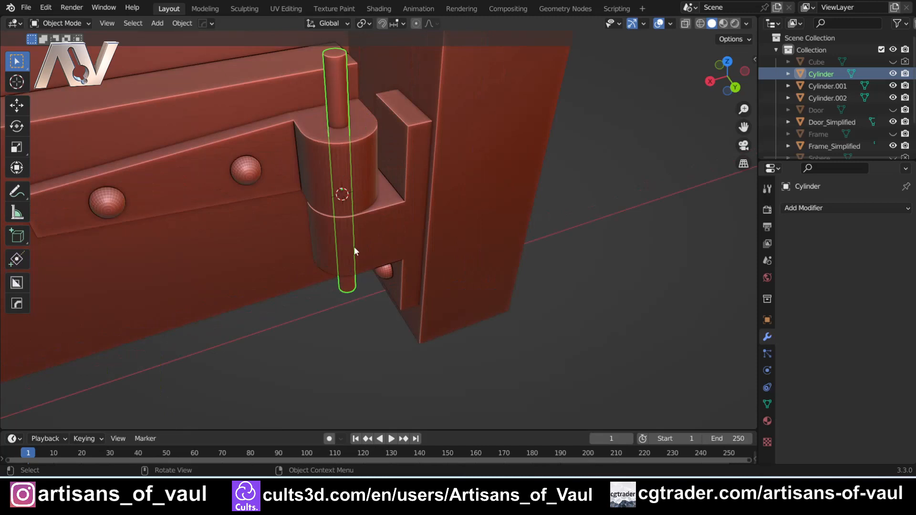
pyautogui.scroll(1, 330, 305)
pyautogui.keyDown('shift'); pyautogui.moveTo(313, 268); pyautogui.dragTo(348, 341, button='middle'); pyautogui.keyUp('shift')
pyautogui.scroll(3, 367, 258)
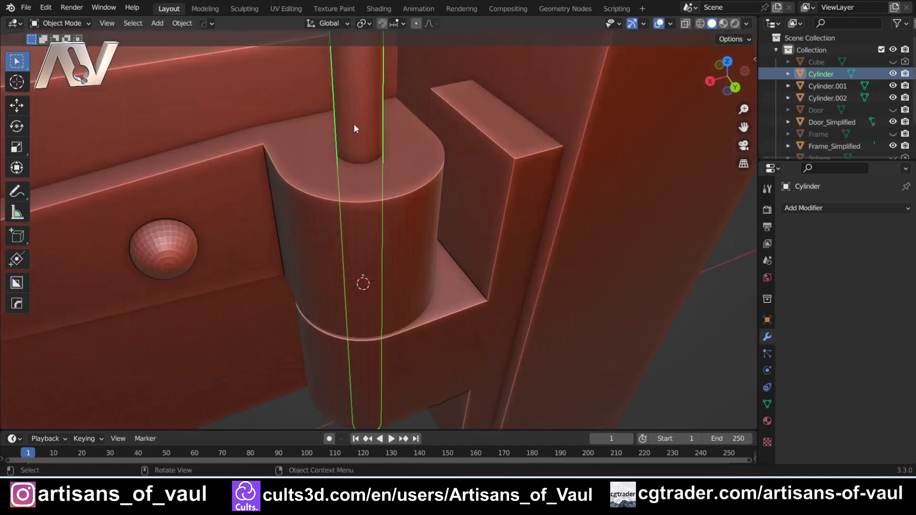
pyautogui.scroll(-4, 353, 124)
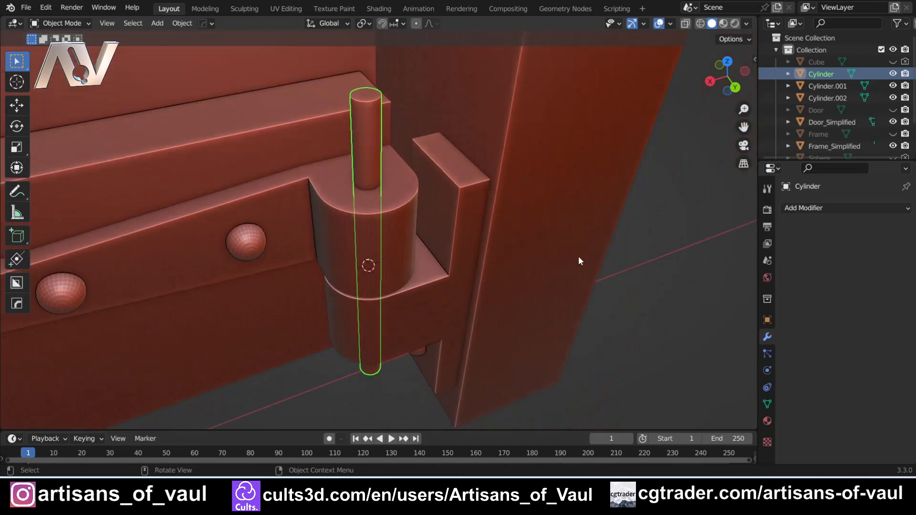
# Step: Set the hinge pin's X dimension to 0.8
pyautogui.press('n')
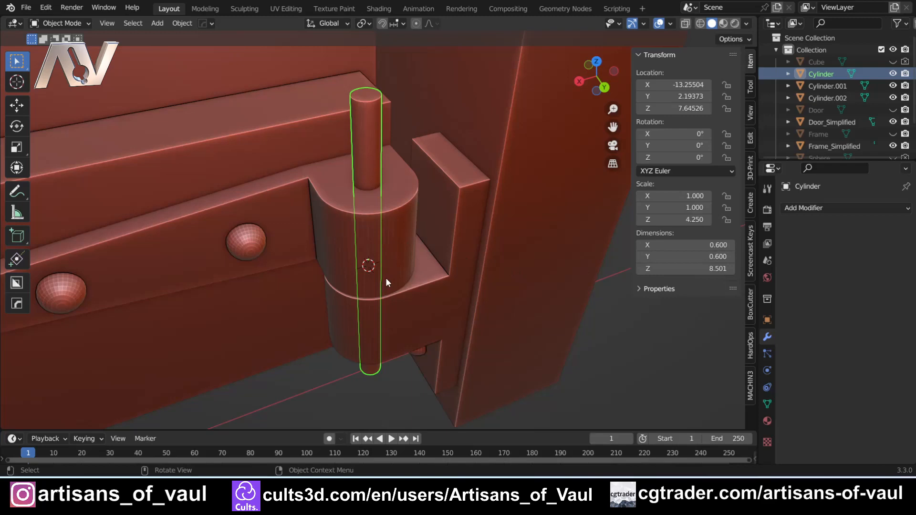
pyautogui.scroll(4, 380, 238)
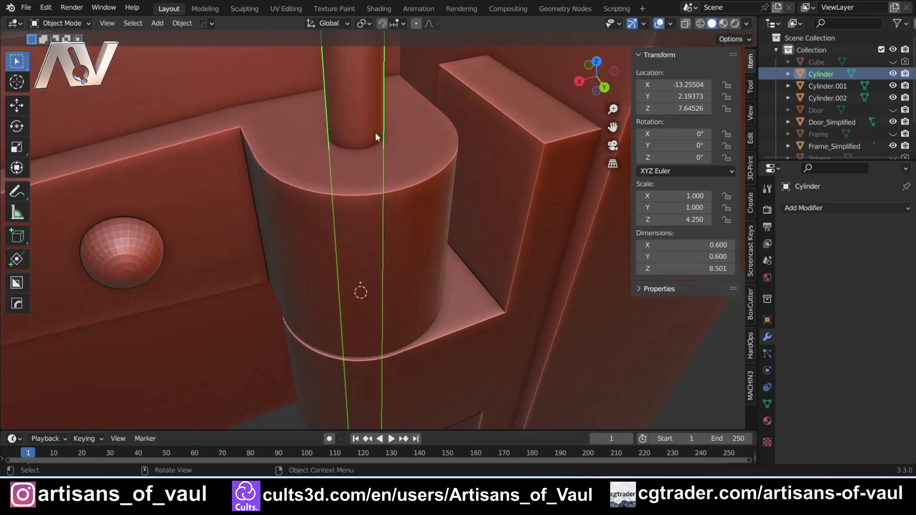
pyautogui.moveTo(375, 133); pyautogui.dragTo(368, 168, button='middle')
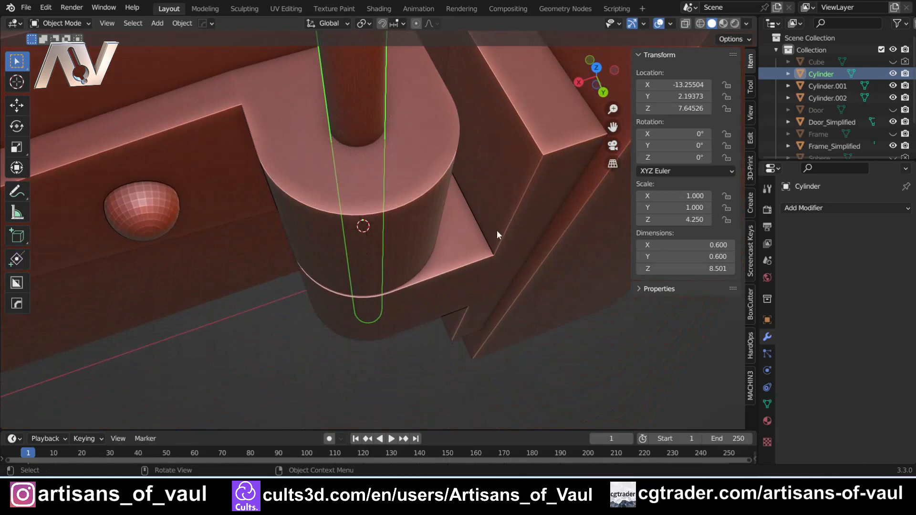
pyautogui.moveTo(426, 210); pyautogui.dragTo(386, 163, button='middle')
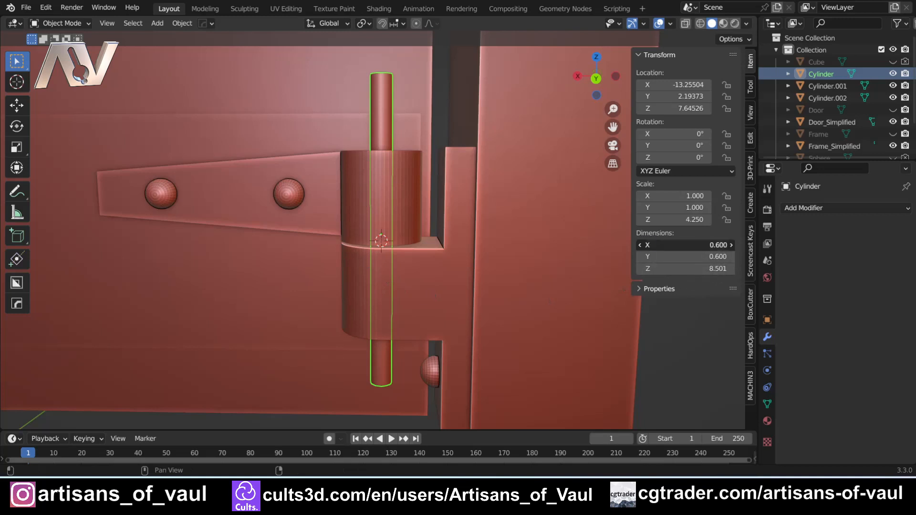
pyautogui.click(711, 246)
pyautogui.write('0.8')
pyautogui.press('Return')
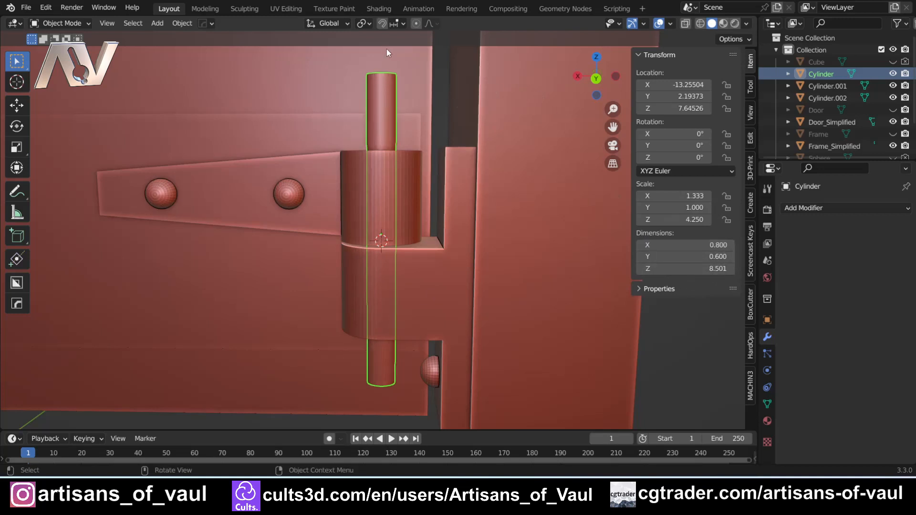
# Step: Set the hinge pin's Y dimension to 0.8 to match its X dimension
pyautogui.moveTo(386, 48); pyautogui.dragTo(622, 196, button='middle')
pyautogui.click(710, 258)
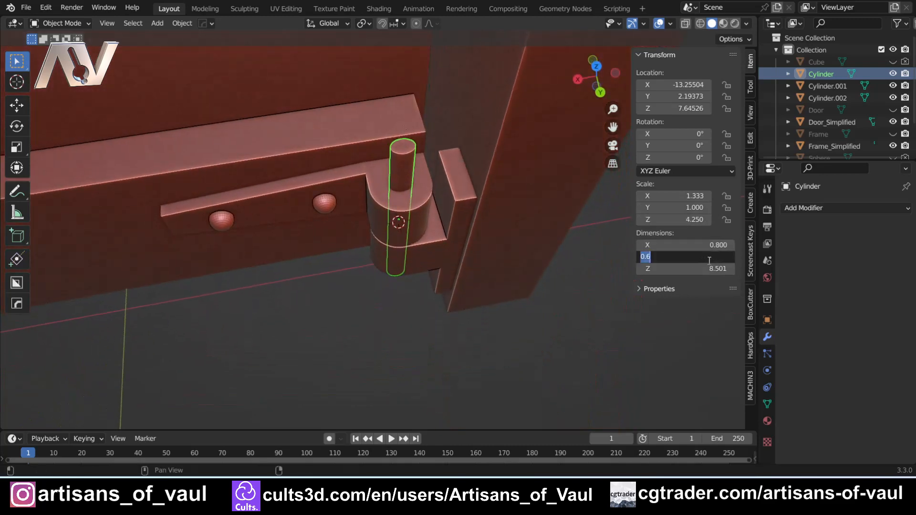
pyautogui.click(689, 254)
pyautogui.press('BackSpace')
pyautogui.write('8')
pyautogui.press('Return')
# Step: Raise the hinge pin about 2.34 along the Z axis so its lower end sits inside the lower barrel
pyautogui.scroll(-3, 563, 239)
pyautogui.moveTo(543, 237); pyautogui.dragTo(466, 240, button='middle')
pyautogui.moveTo(399, 234); pyautogui.dragTo(423, 213, button='middle')
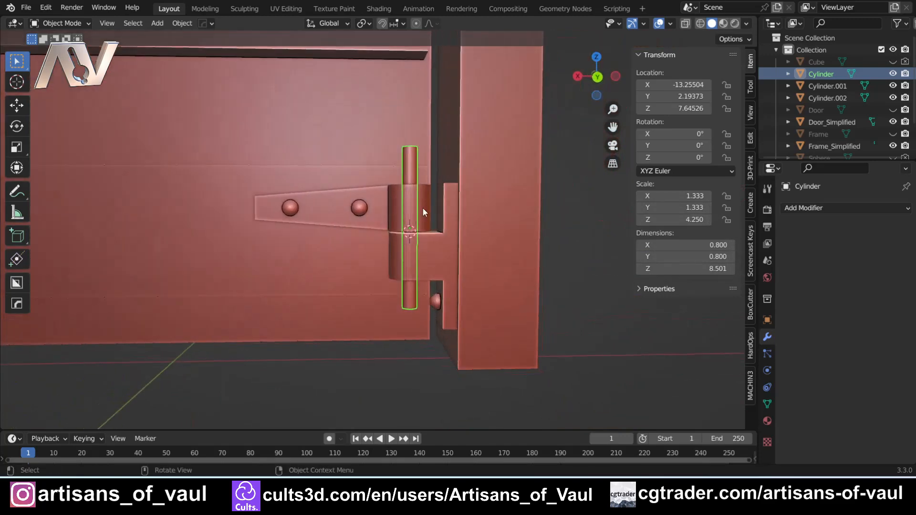
pyautogui.click(597, 78)
pyautogui.click(595, 83)
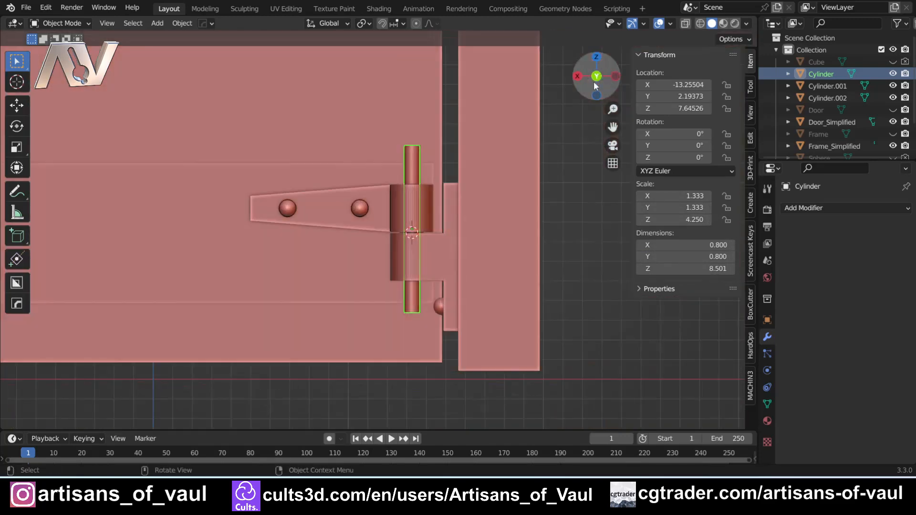
pyautogui.keyDown('shift'); pyautogui.moveTo(438, 258); pyautogui.dragTo(406, 278, button='middle'); pyautogui.keyUp('shift')
pyautogui.scroll(3, 398, 240)
pyautogui.press('g')
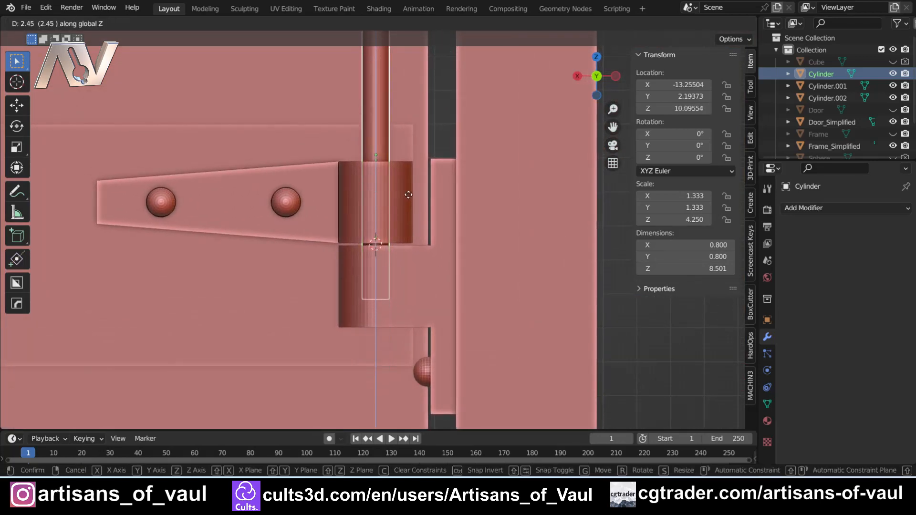
pyautogui.click(382, 268)
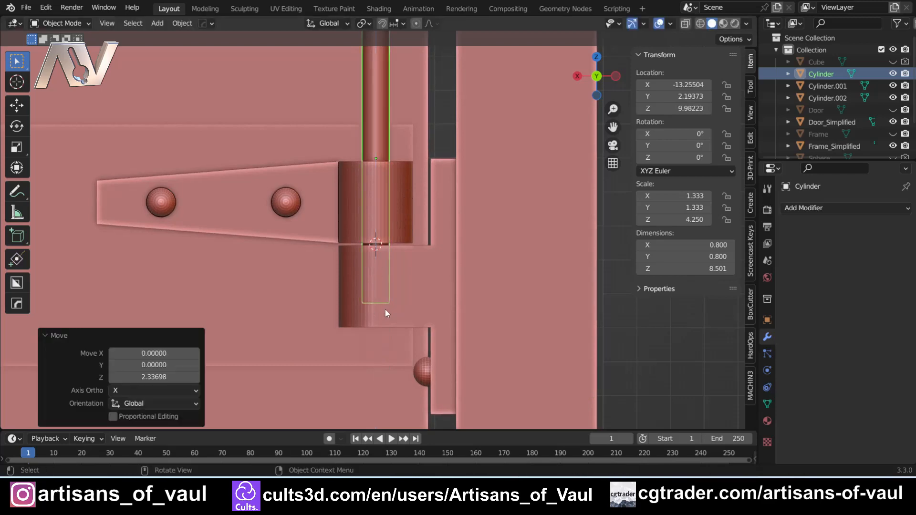
# Step: Subtract the hinge pin from the door-side strap and its upper barrel with a Boolean difference
pyautogui.scroll(-4, 371, 296)
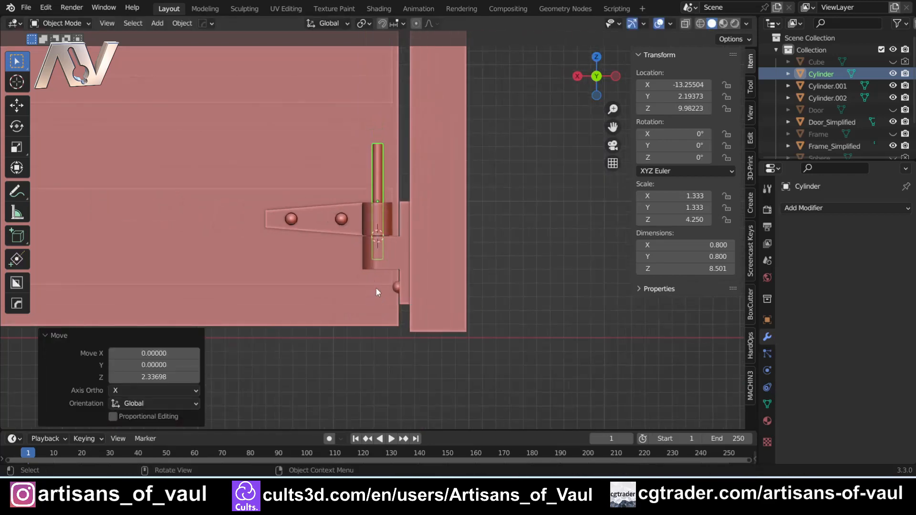
pyautogui.click(550, 220)
pyautogui.moveTo(549, 220); pyautogui.dragTo(392, 216, button='middle')
pyautogui.scroll(2, 390, 214)
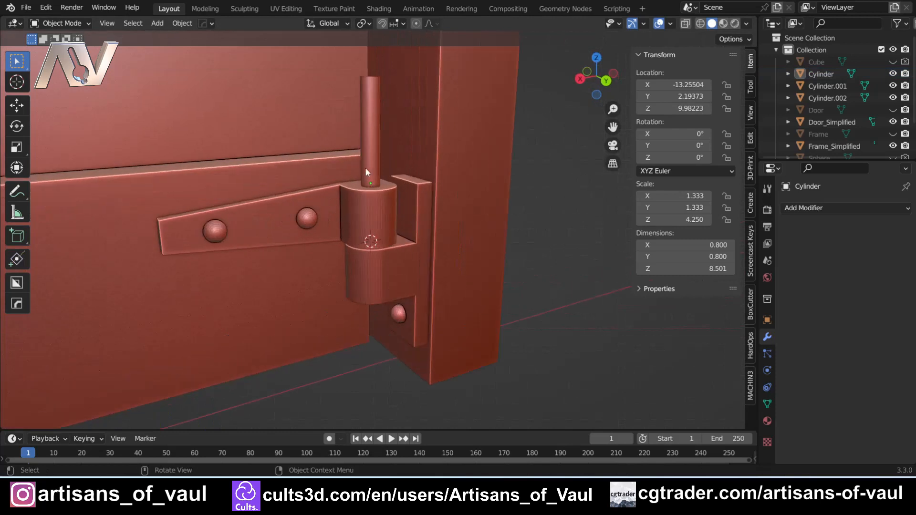
pyautogui.click(366, 154)
pyautogui.click(385, 289)
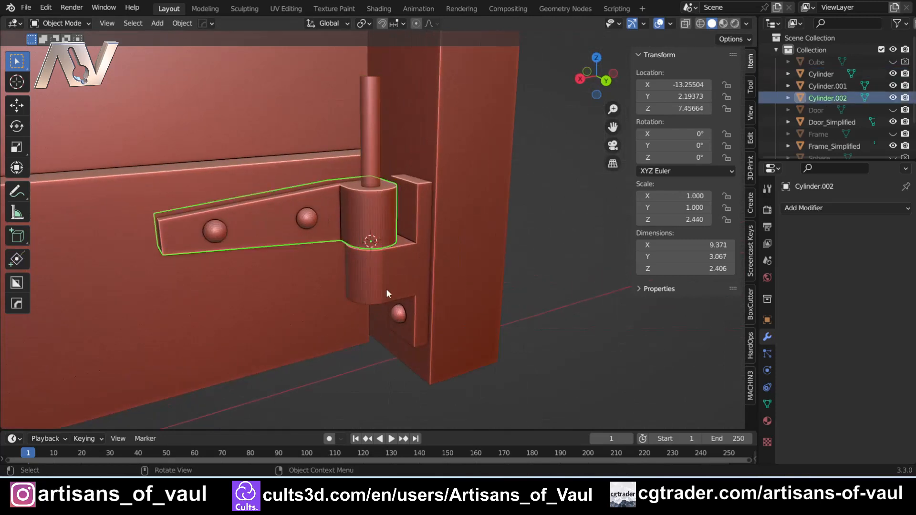
pyautogui.click(385, 290)
pyautogui.scroll(2, 370, 196)
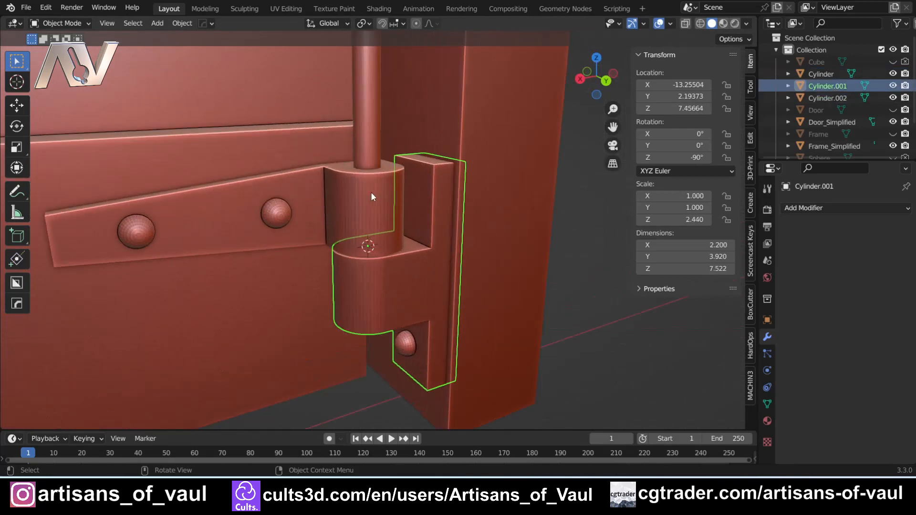
pyautogui.click(368, 120)
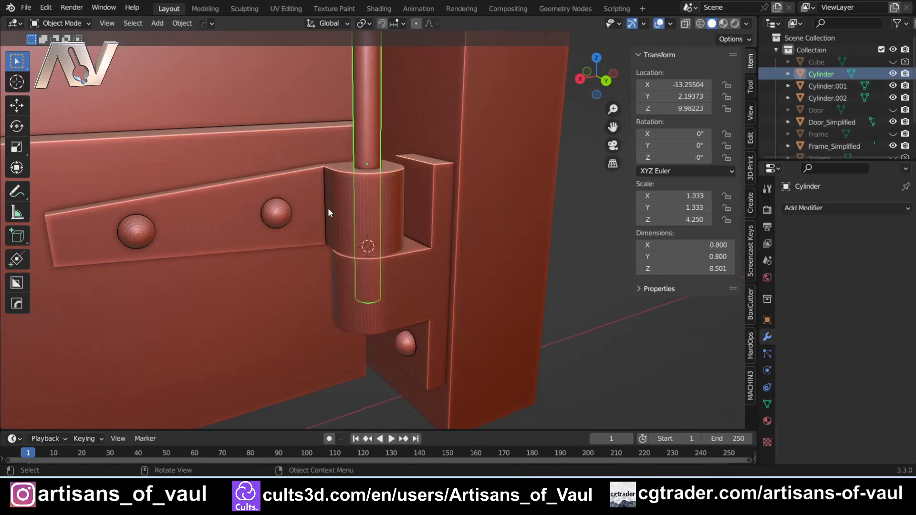
pyautogui.keyDown('shift'); pyautogui.click(309, 196); pyautogui.keyUp('shift')
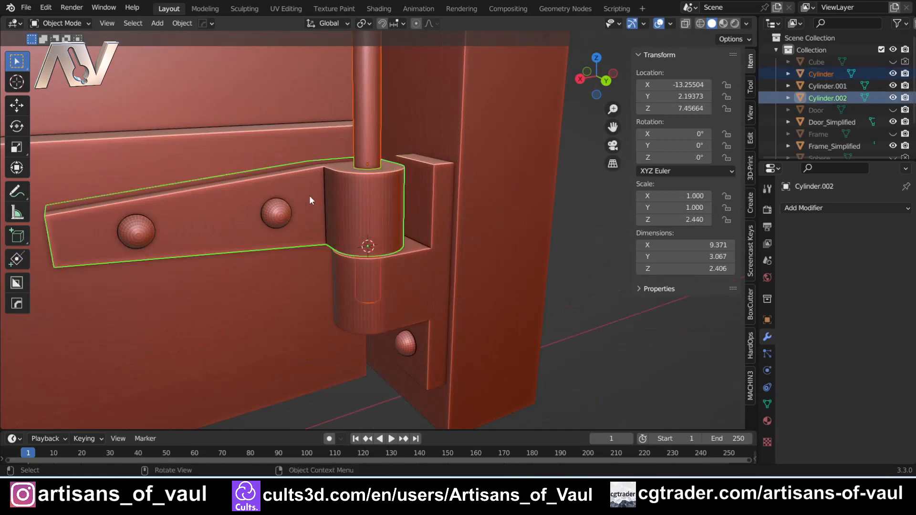
pyautogui.press('ctrl+KP_Subtract')
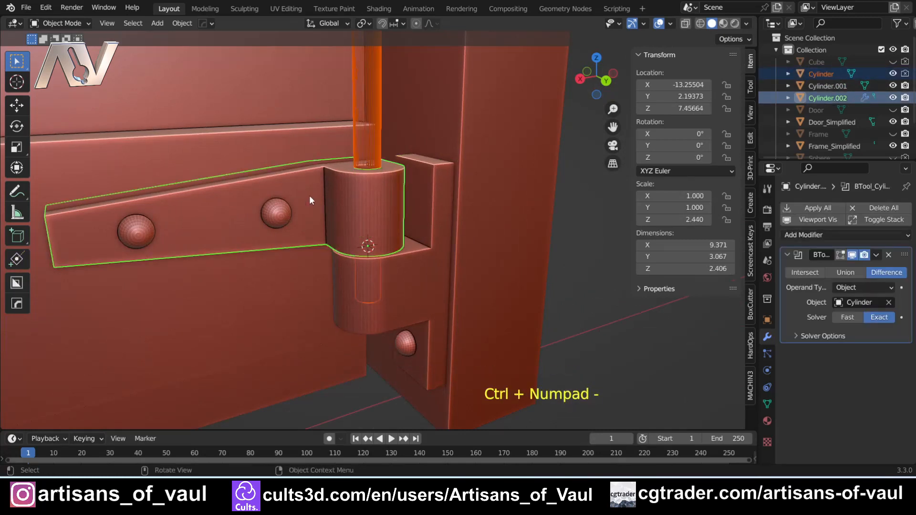
# Step: Subtract the hinge pin from the frame-side mounting plate and its lower barrel with a Boolean difference
pyautogui.moveTo(359, 169); pyautogui.dragTo(345, 218, button='middle')
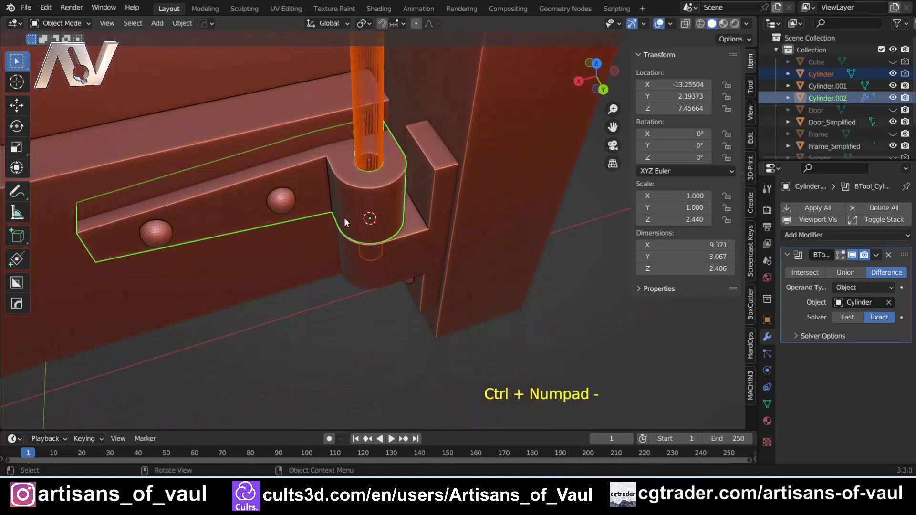
pyautogui.click(365, 147)
pyautogui.moveTo(391, 259); pyautogui.dragTo(404, 241, button='middle')
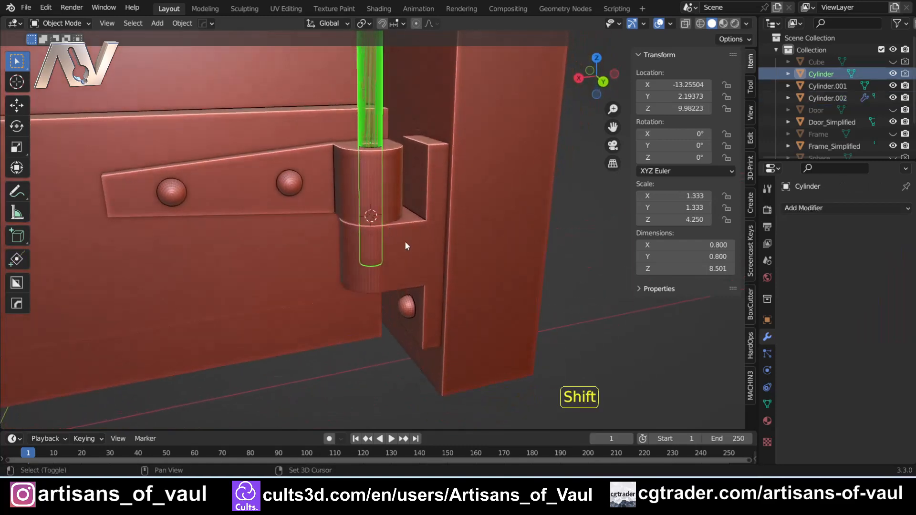
pyautogui.keyDown('shift'); pyautogui.click(403, 245); pyautogui.keyUp('shift')
pyautogui.scroll(3, 400, 248)
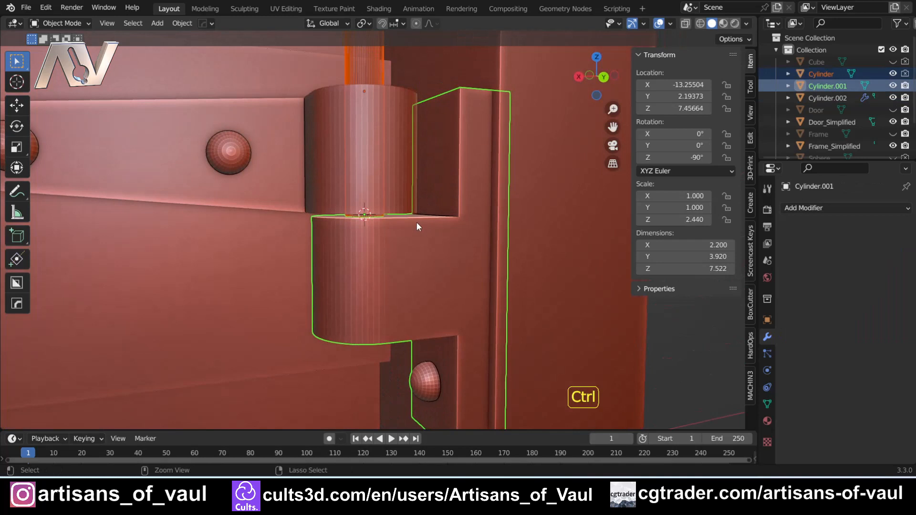
pyautogui.press('ctrl+KP_Subtract')
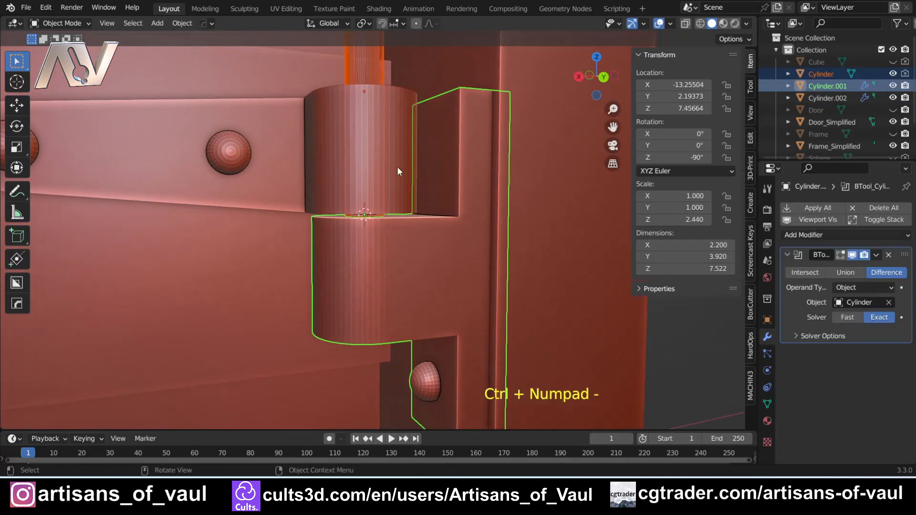
# Step: Apply the Boolean difference modifiers on the door-side strap and the frame-side mounting plate
pyautogui.click(276, 134)
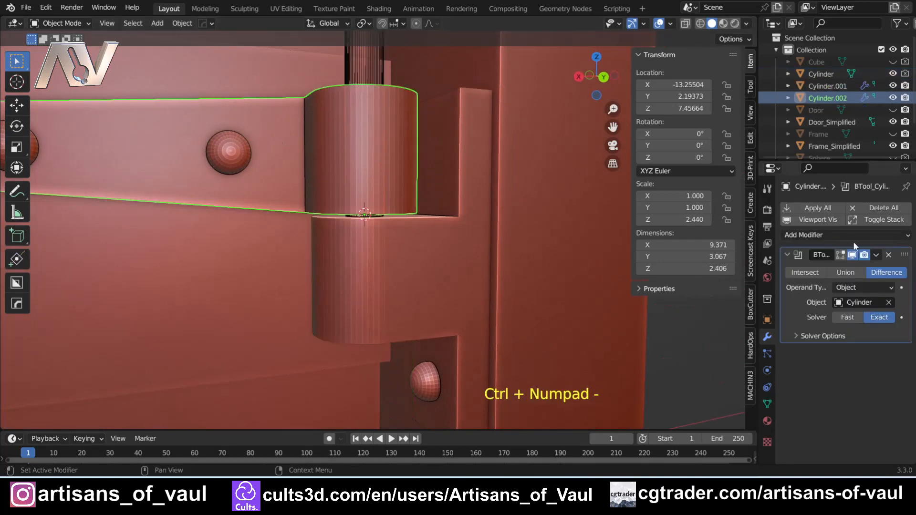
pyautogui.click(877, 254)
pyautogui.click(833, 267)
pyautogui.click(416, 253)
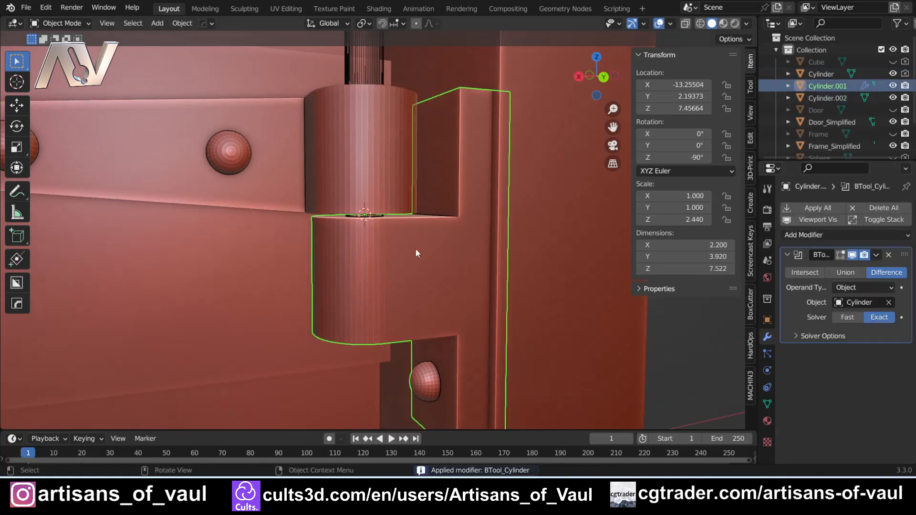
pyautogui.hotkey('ctrl', 'a')
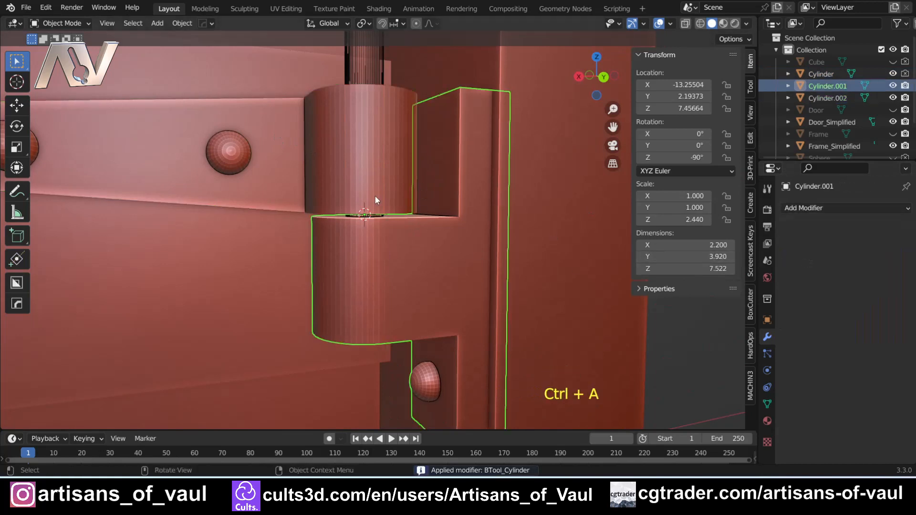
# Step: Hide the hinge pin cylinder and check the pin hole with the frame-side mounting plate briefly isolated
pyautogui.scroll(-5, 375, 200)
pyautogui.click(382, 143)
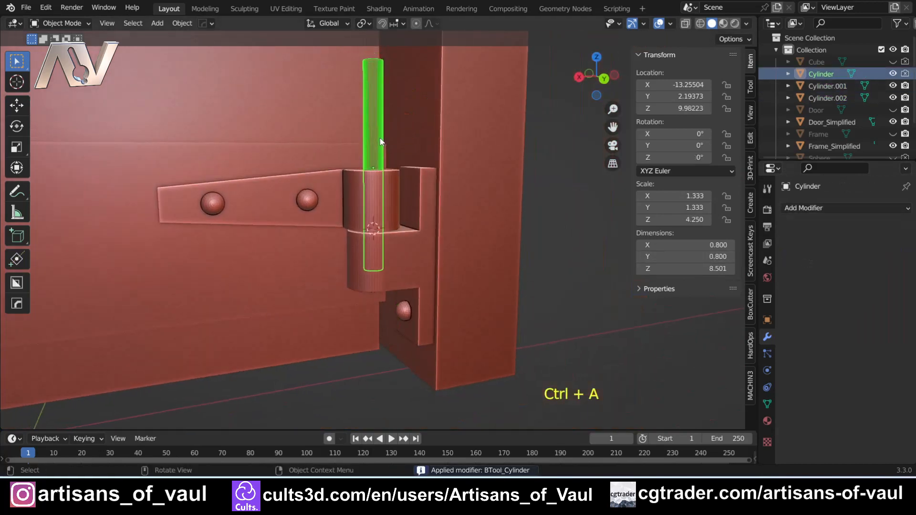
pyautogui.press('h')
pyautogui.moveTo(381, 141); pyautogui.dragTo(375, 220, button='middle')
pyautogui.click(374, 220)
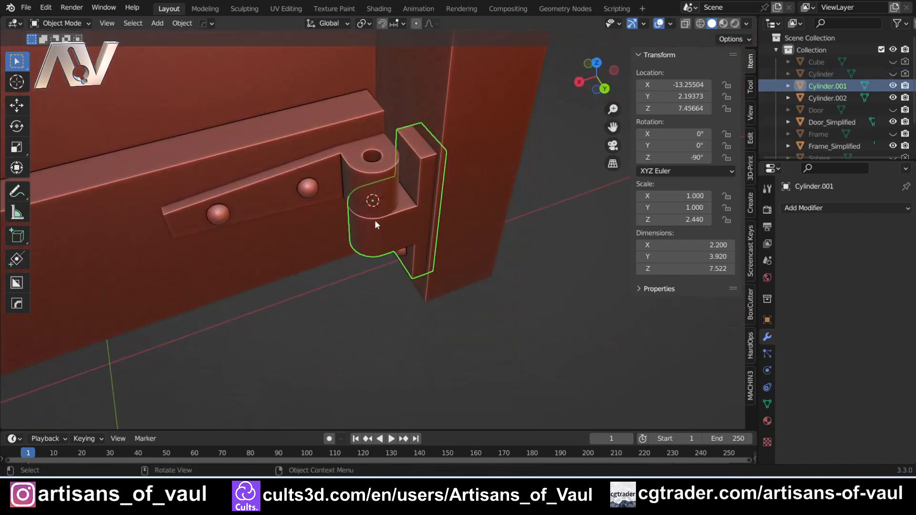
pyautogui.press('KP_Divide')
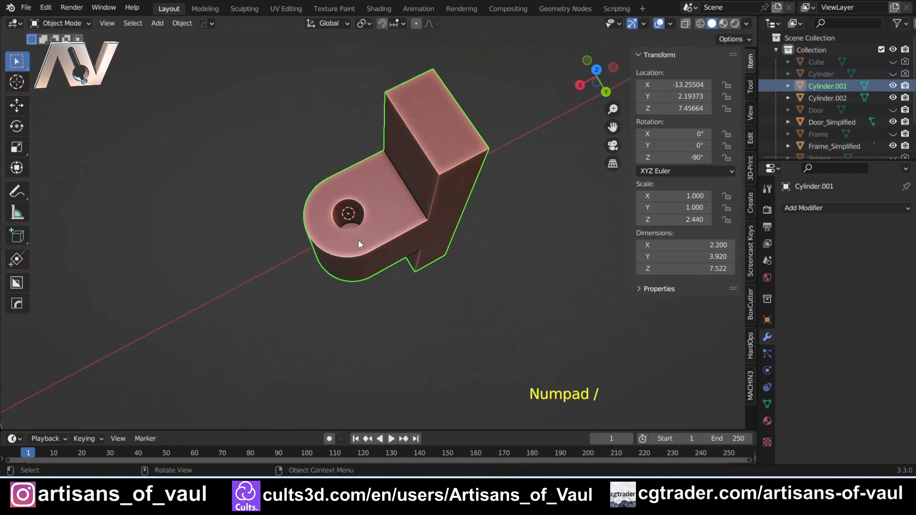
pyautogui.press('KP_Divide')
# Step: Duplicate both hinge halves and place the copy about 25.32 higher along the Z axis, near the door's upper end
pyautogui.moveTo(331, 152); pyautogui.dragTo(450, 195, button='middle')
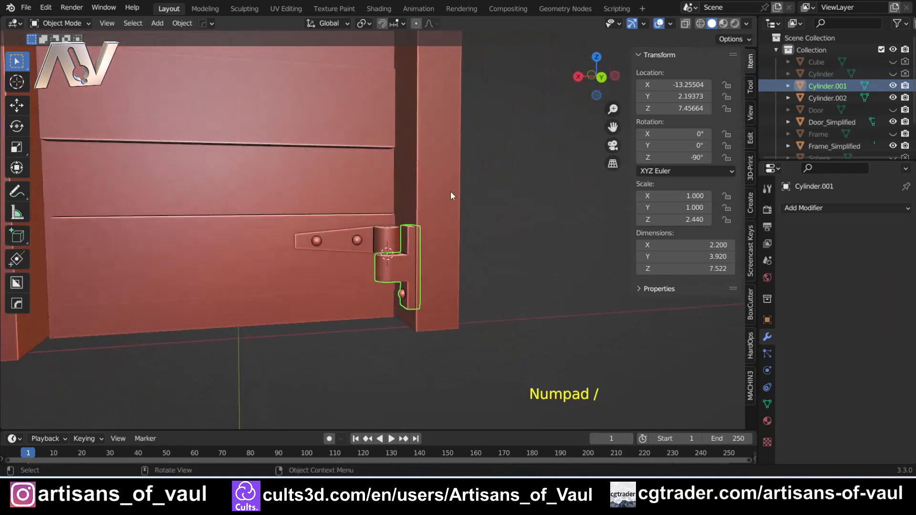
pyautogui.click(594, 82)
pyautogui.scroll(3, 356, 244)
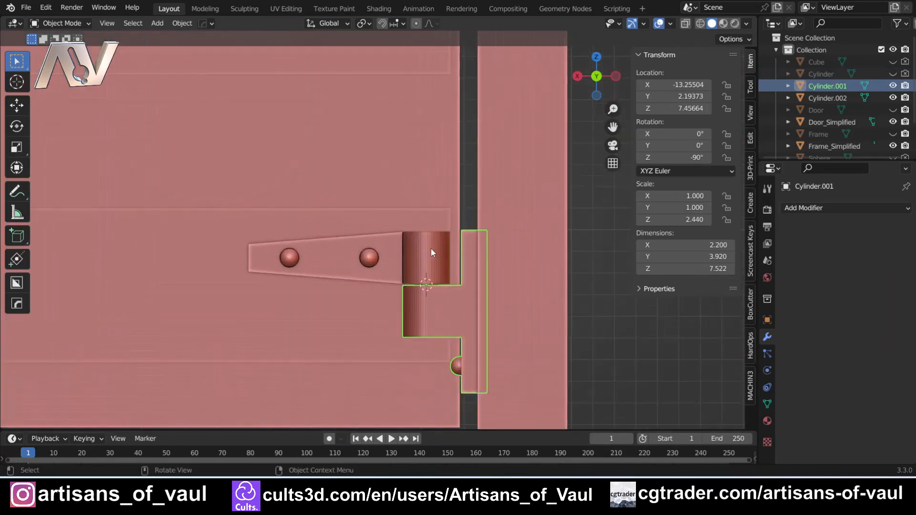
pyautogui.click(431, 248)
pyautogui.keyDown('shift'); pyautogui.click(436, 303); pyautogui.keyUp('shift')
pyautogui.scroll(-5, 431, 202)
pyautogui.keyDown('shift'); pyautogui.moveTo(431, 203); pyautogui.dragTo(433, 365, button='middle'); pyautogui.keyUp('shift')
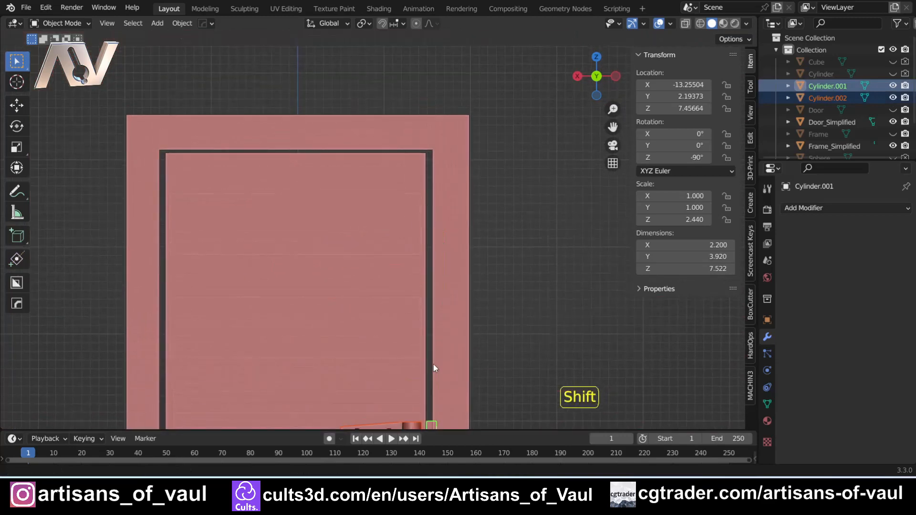
pyautogui.hotkey('shift', 'd')
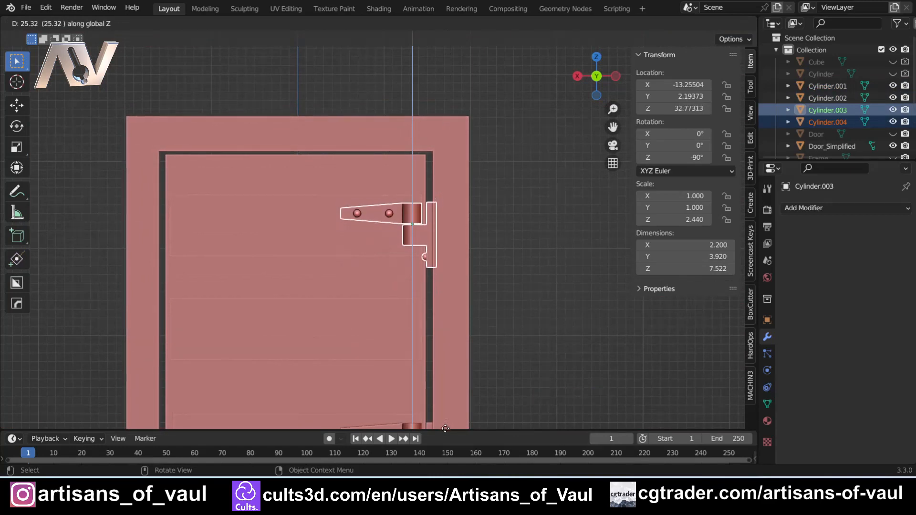
pyautogui.click(445, 427)
# Step: Deselect the hinge copy and examine the placement of both hinges on the door, straight on and at an angle
pyautogui.scroll(-4, 454, 239)
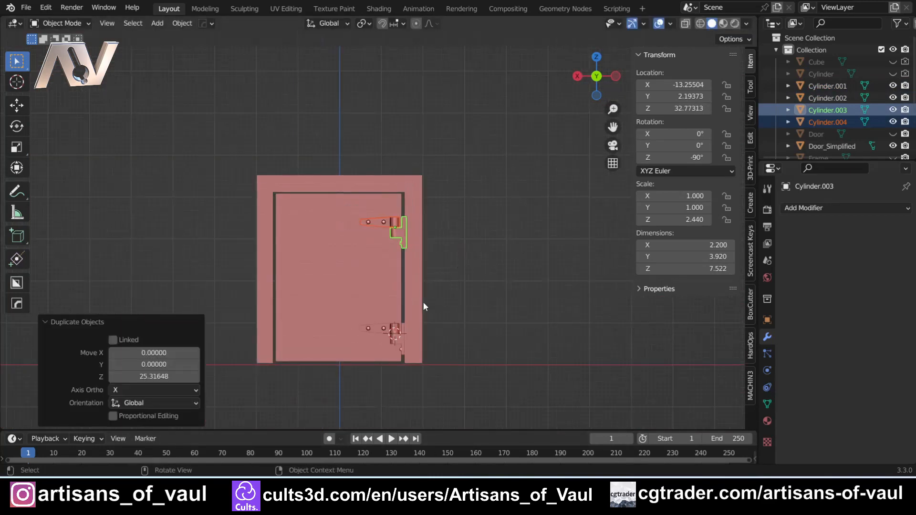
pyautogui.keyDown('shift'); pyautogui.moveTo(422, 302); pyautogui.dragTo(419, 216, button='middle'); pyautogui.keyUp('shift')
pyautogui.scroll(3, 420, 217)
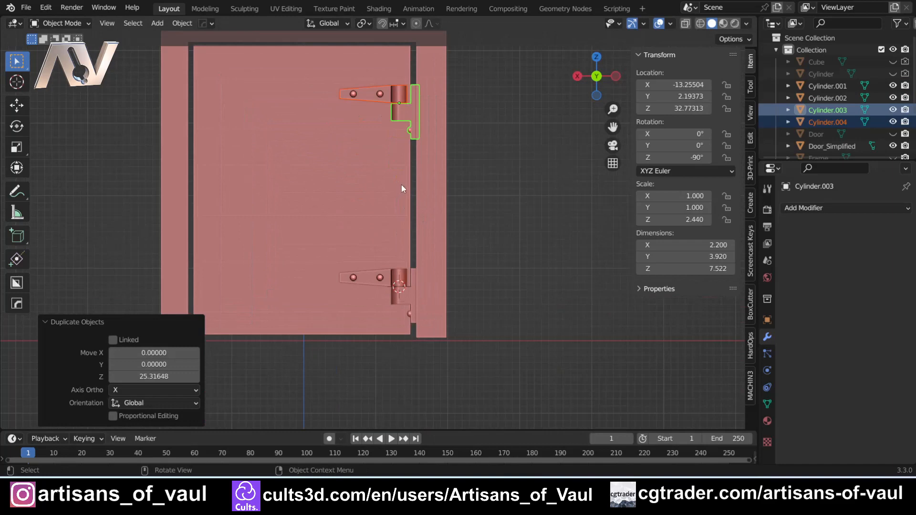
pyautogui.click(499, 164)
pyautogui.moveTo(354, 183)
pyautogui.mouseDown(button='middle')
pyautogui.moveTo(379, 223)
pyautogui.moveTo(413, 245)
pyautogui.moveTo(313, 202)
pyautogui.moveTo(397, 199)
pyautogui.moveTo(362, 196)
pyautogui.mouseUp(button='middle')
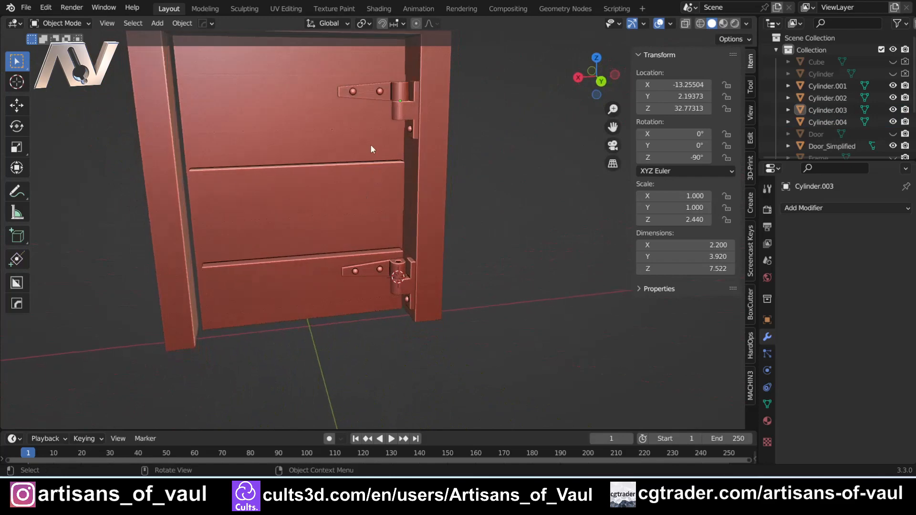
pyautogui.keyDown('shift'); pyautogui.moveTo(371, 145); pyautogui.dragTo(358, 247, button='middle'); pyautogui.keyUp('shift')
pyautogui.scroll(3, 357, 247)
pyautogui.moveTo(357, 247)
pyautogui.mouseDown(button='middle')
pyautogui.moveTo(371, 237)
pyautogui.moveTo(355, 230)
pyautogui.mouseUp(button='middle')
pyautogui.scroll(-5, 355, 230)
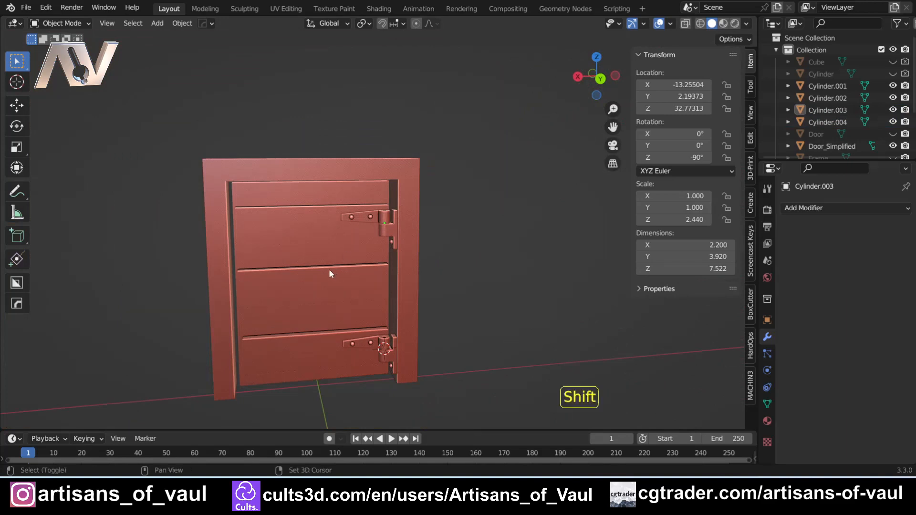
# Step: Hide the simplified frame and the simplified door, leaving the two hinges shown
pyautogui.keyDown('shift'); pyautogui.moveTo(329, 269); pyautogui.dragTo(385, 199, button='middle'); pyautogui.keyUp('shift')
pyautogui.scroll(3, 364, 207)
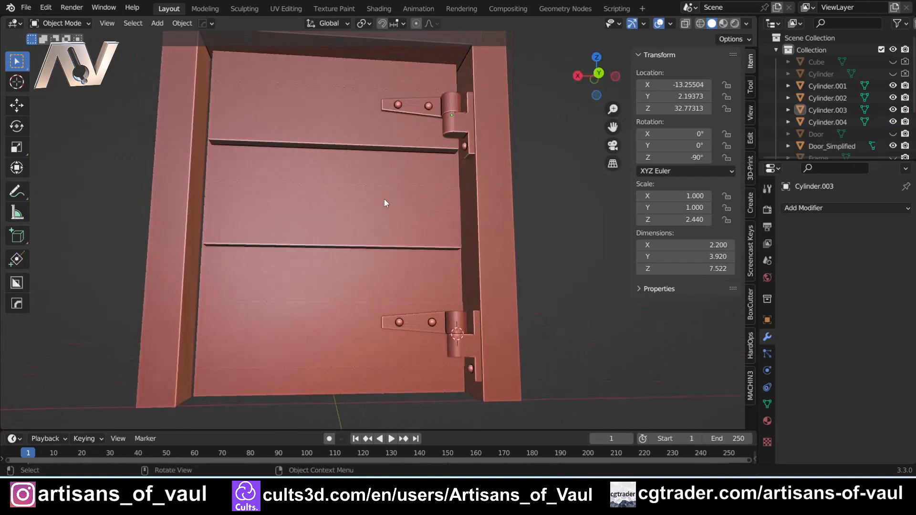
pyautogui.scroll(-3, 385, 199)
pyautogui.scroll(2, 329, 303)
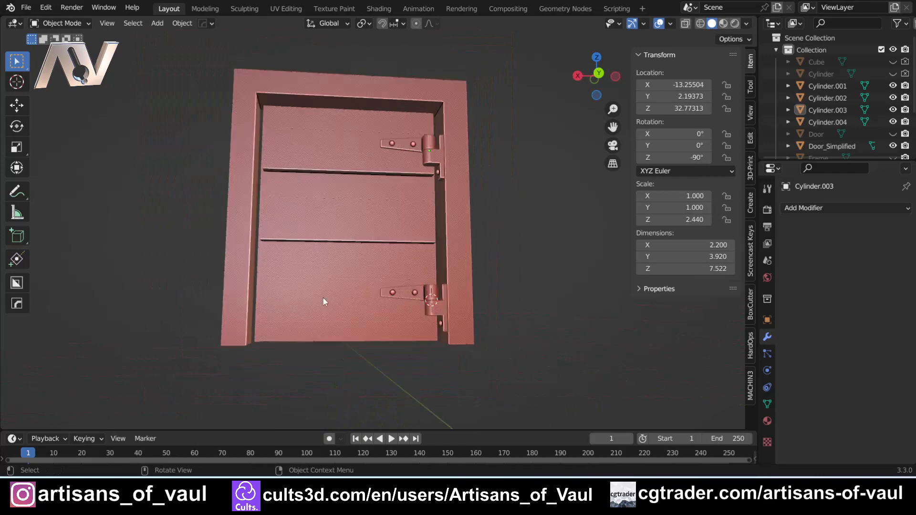
pyautogui.moveTo(294, 230); pyautogui.dragTo(331, 254, button='middle')
pyautogui.keyDown('shift'); pyautogui.moveTo(303, 236); pyautogui.dragTo(366, 247, button='middle'); pyautogui.keyUp('shift')
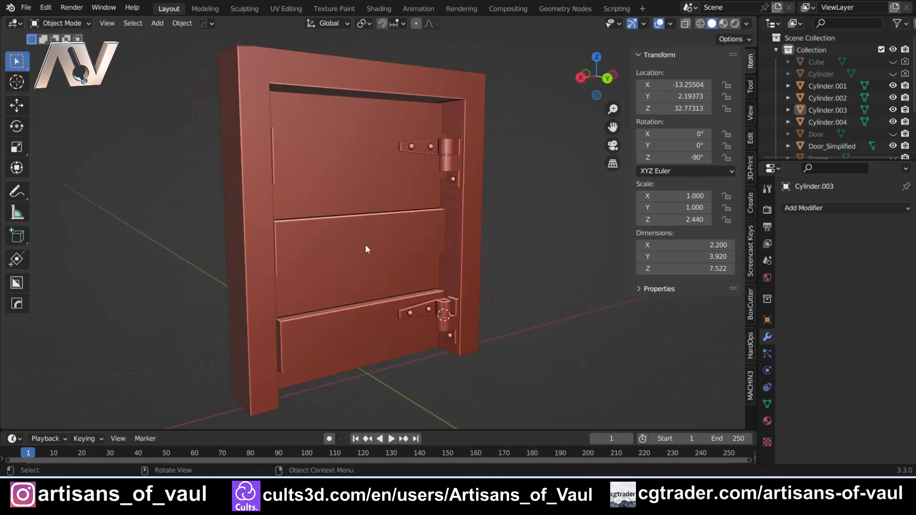
pyautogui.moveTo(426, 250); pyautogui.dragTo(464, 228, button='middle')
pyautogui.click(470, 226)
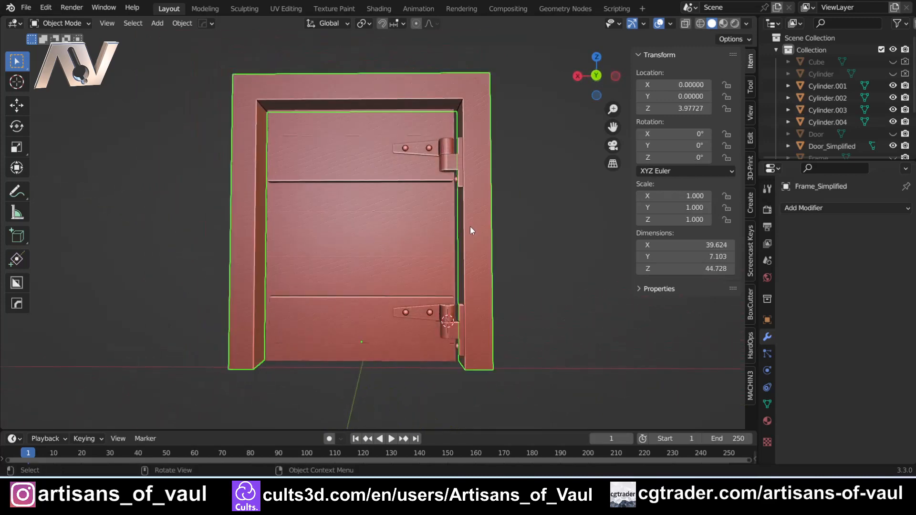
pyautogui.press('h')
pyautogui.click(354, 210)
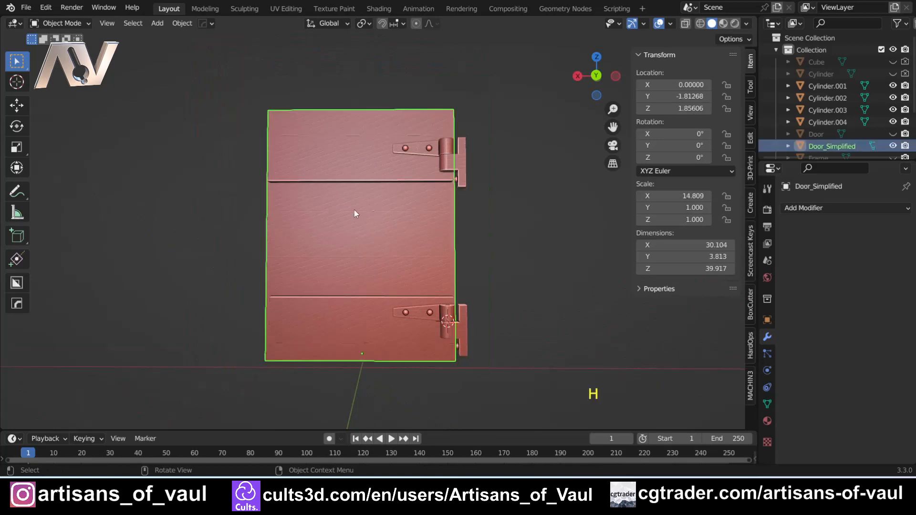
pyautogui.press('h')
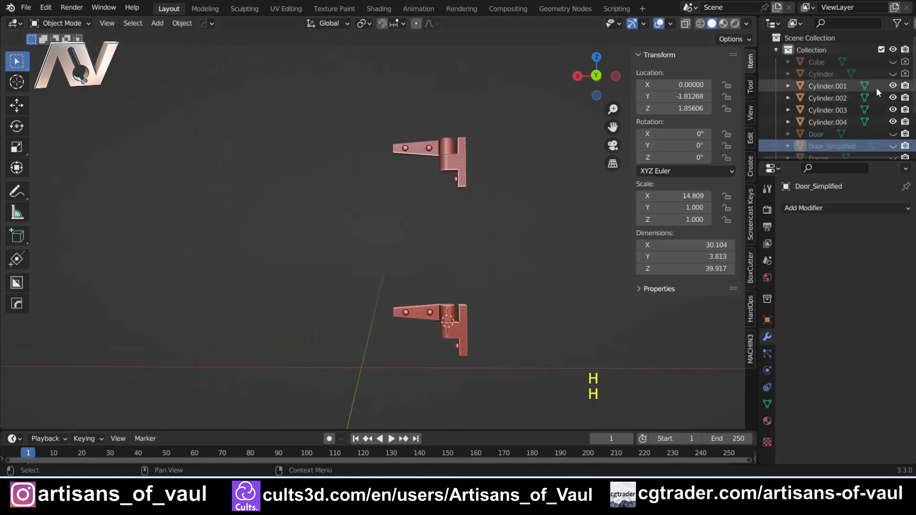
# Step: Show the detailed wood-textured Door and Frame meshes
pyautogui.scroll(-3, 839, 85)
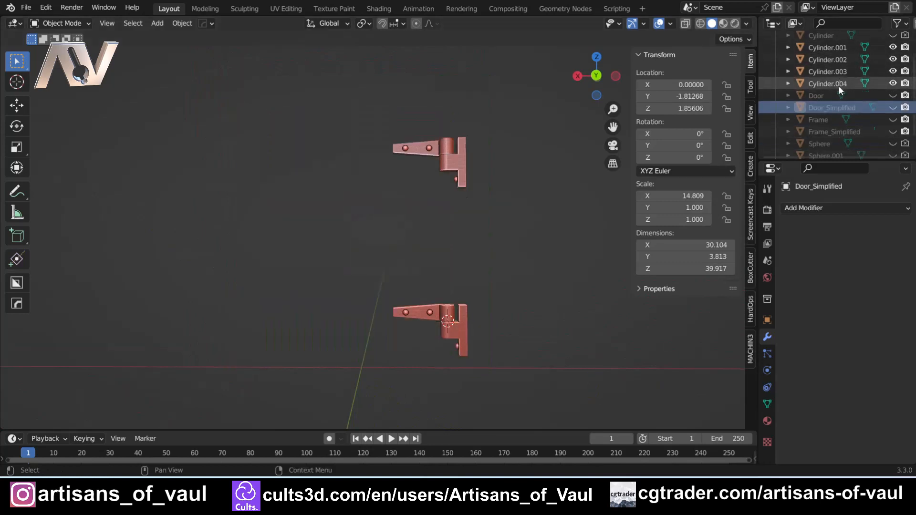
pyautogui.click(839, 95)
pyautogui.click(893, 96)
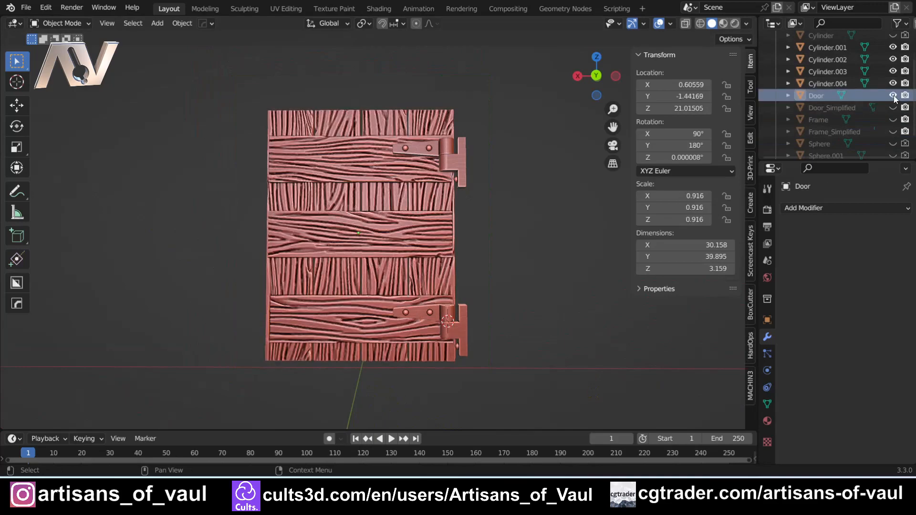
pyautogui.click(890, 120)
# Step: Select both halves of the lower and upper hinges, move them about -0.35 along the Y axis into the door, and deselect them
pyautogui.moveTo(568, 137); pyautogui.dragTo(479, 164, button='middle')
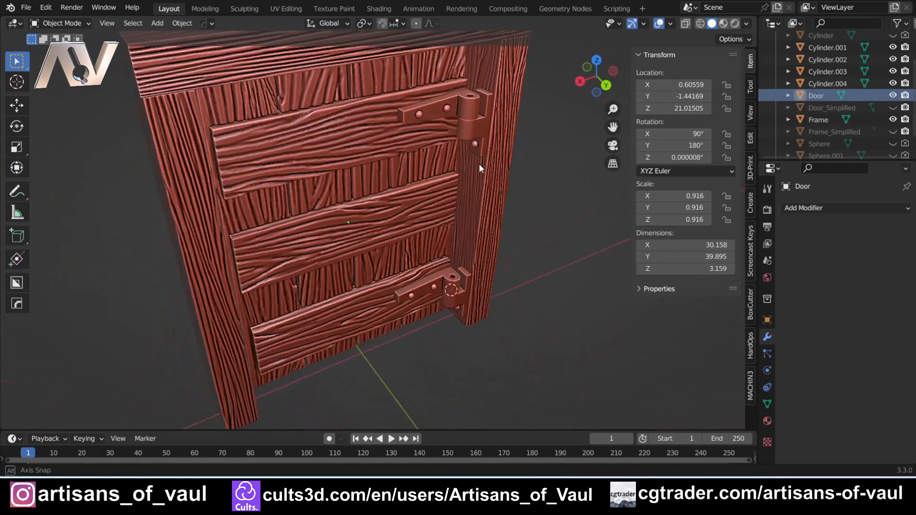
pyautogui.scroll(6, 479, 164)
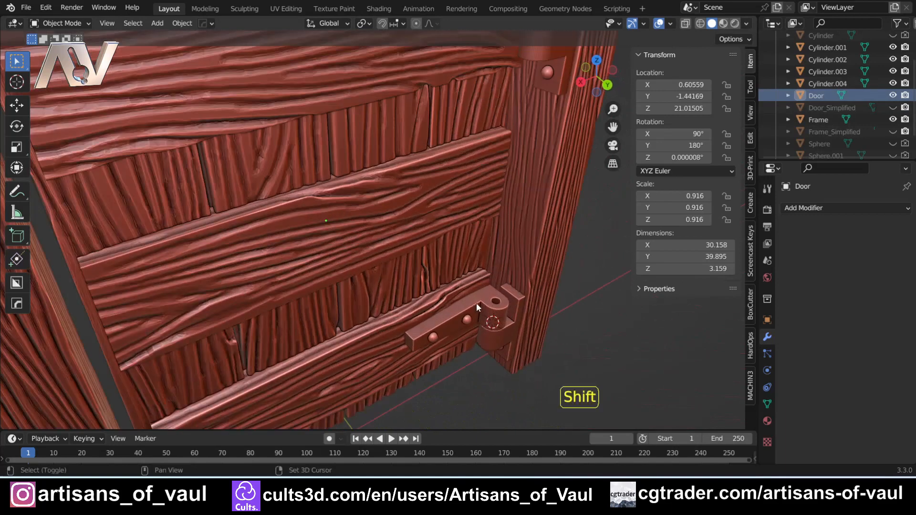
pyautogui.keyDown('shift'); pyautogui.moveTo(476, 302); pyautogui.dragTo(423, 201, button='middle'); pyautogui.keyUp('shift')
pyautogui.scroll(5, 421, 201)
pyautogui.keyDown('shift'); pyautogui.moveTo(493, 201); pyautogui.dragTo(387, 254, button='middle'); pyautogui.keyUp('shift')
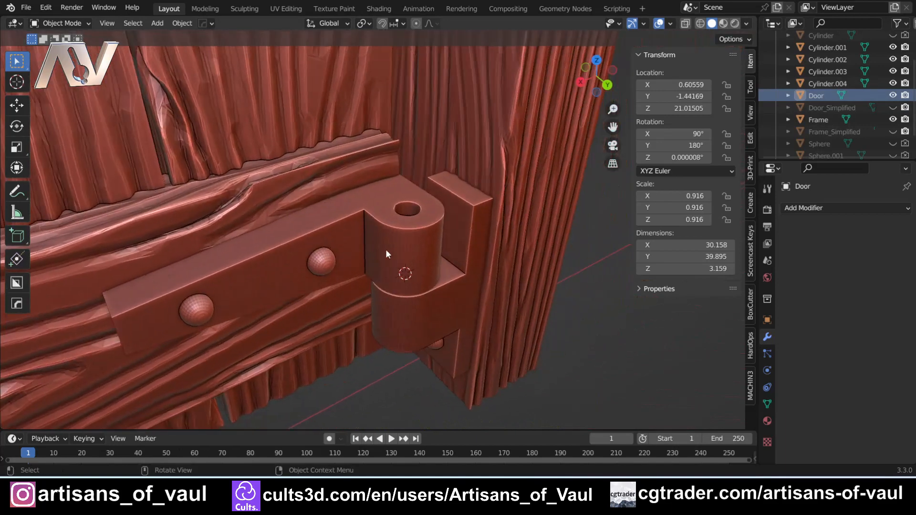
pyautogui.click(416, 254)
pyautogui.keyDown('shift'); pyautogui.click(450, 299); pyautogui.keyUp('shift')
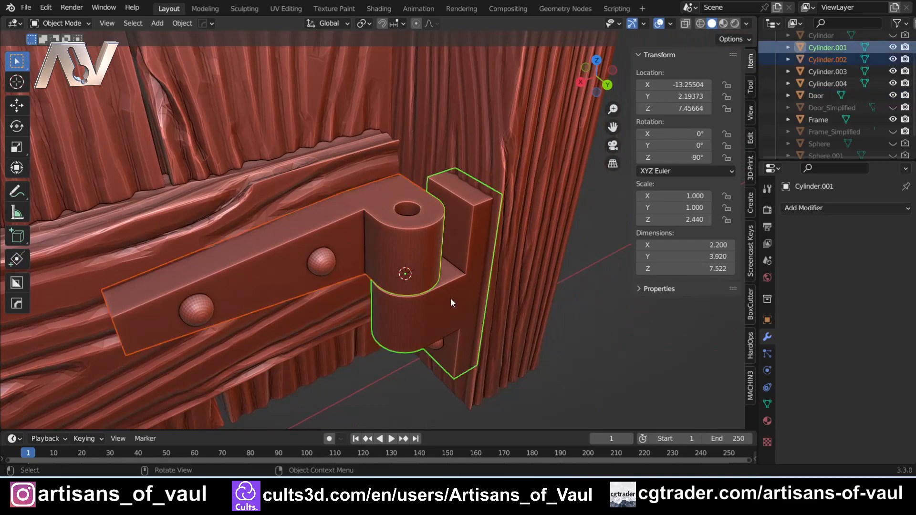
pyautogui.scroll(-6, 451, 276)
pyautogui.moveTo(451, 275); pyautogui.dragTo(427, 392, button='middle')
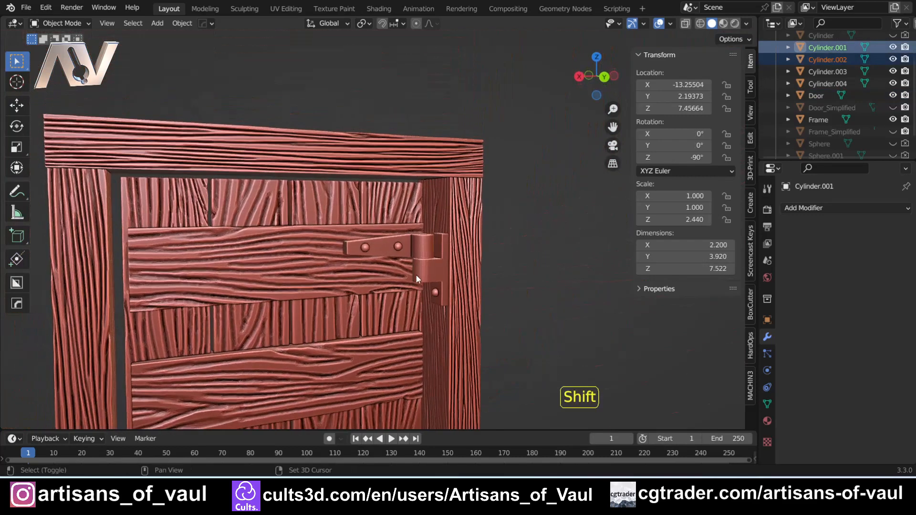
pyautogui.keyDown('shift'); pyautogui.click(420, 258); pyautogui.keyUp('shift')
pyautogui.keyDown('shift'); pyautogui.click(425, 267); pyautogui.keyUp('shift')
pyautogui.scroll(6, 420, 263)
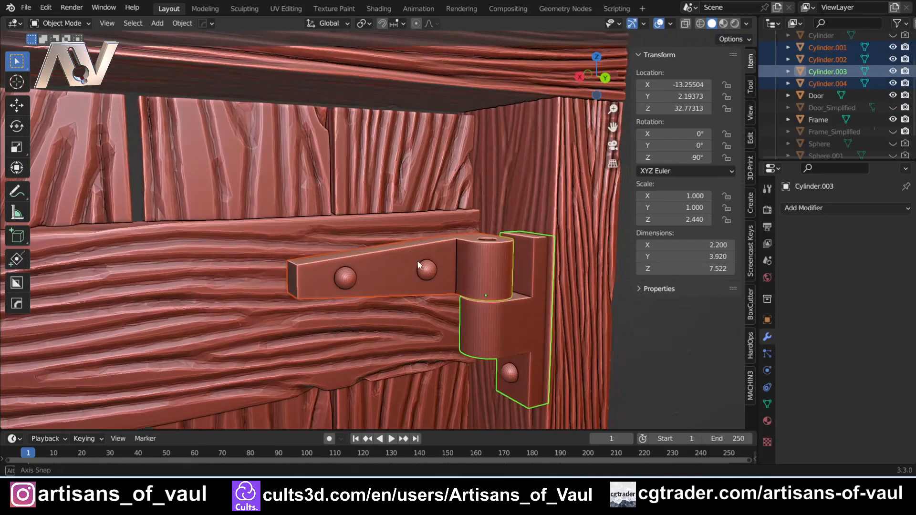
pyautogui.moveTo(417, 261); pyautogui.dragTo(440, 275, button='middle')
pyautogui.scroll(3, 439, 275)
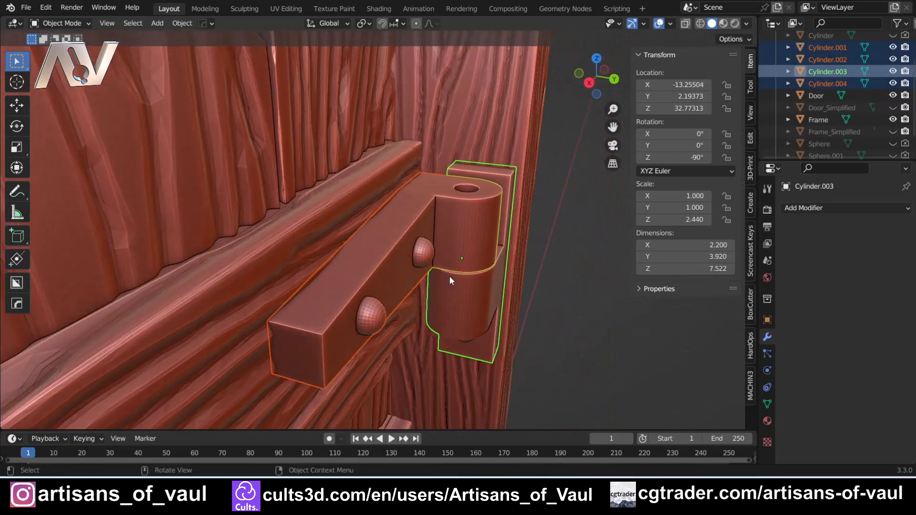
pyautogui.press('g')
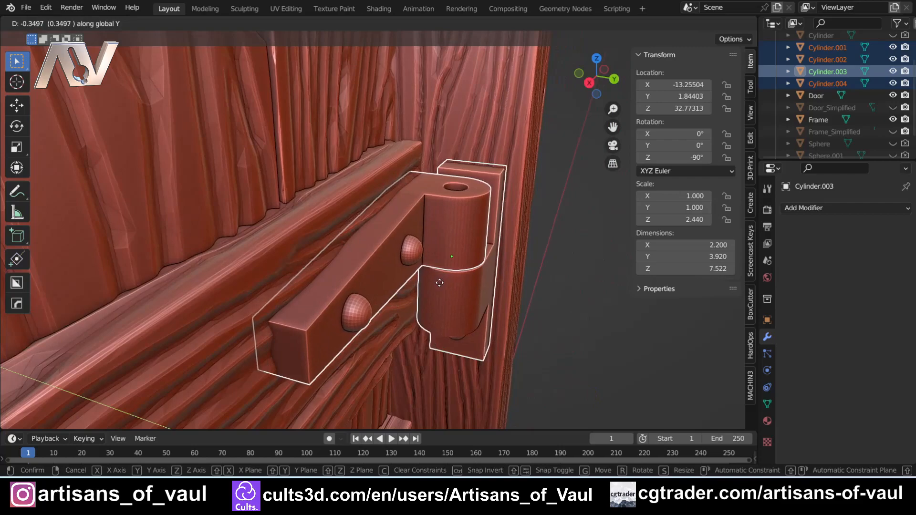
pyautogui.click(443, 285)
pyautogui.scroll(-8, 444, 287)
pyautogui.click(445, 288)
# Step: Examine the fit of both hinges against the detailed door and frame from several angles
pyautogui.moveTo(444, 286); pyautogui.dragTo(456, 268, button='middle')
pyautogui.scroll(3, 382, 169)
pyautogui.scroll(-5, 394, 249)
pyautogui.moveTo(457, 268); pyautogui.dragTo(472, 205, button='middle')
pyautogui.scroll(2, 427, 167)
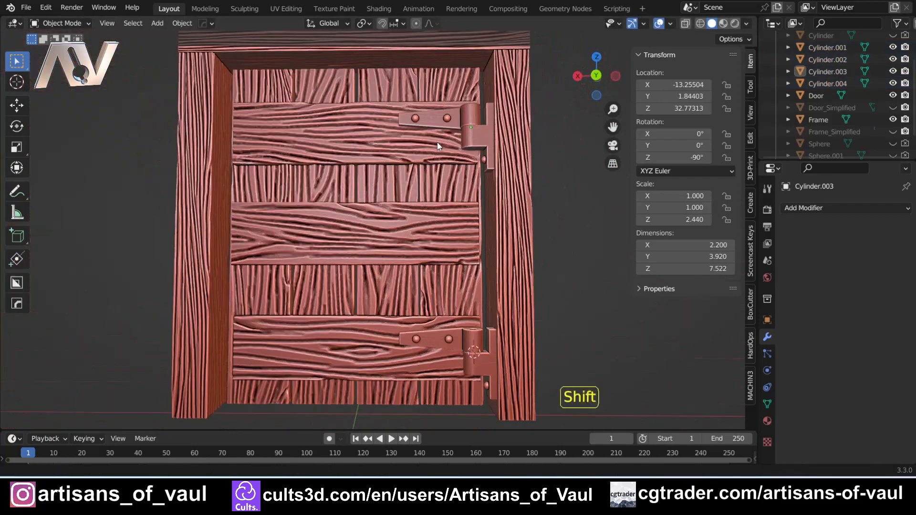
pyautogui.keyDown('shift'); pyautogui.moveTo(440, 144); pyautogui.dragTo(454, 191, button='middle'); pyautogui.keyUp('shift')
pyautogui.moveTo(453, 191)
pyautogui.mouseDown(button='middle')
pyautogui.moveTo(459, 164)
pyautogui.moveTo(465, 208)
pyautogui.moveTo(459, 200)
pyautogui.mouseUp(button='middle')
pyautogui.scroll(3, 438, 190)
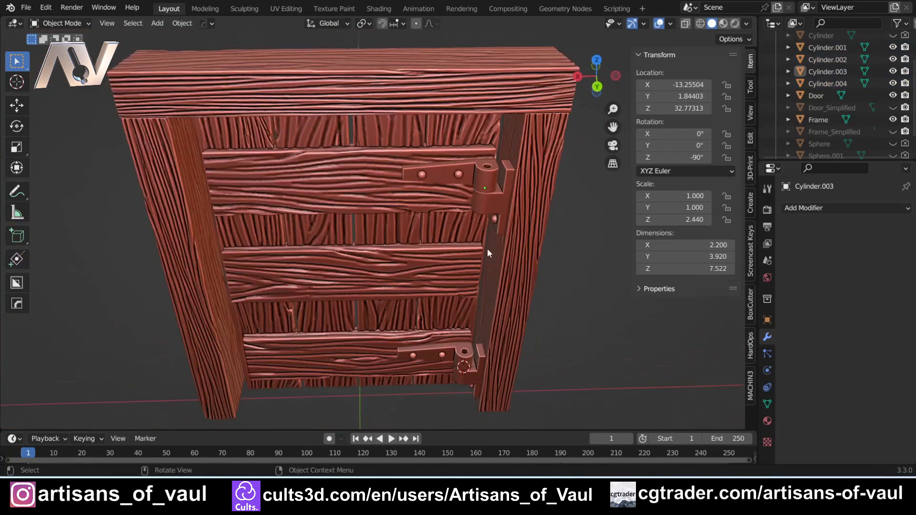
pyautogui.moveTo(453, 234); pyautogui.dragTo(384, 191, button='middle')
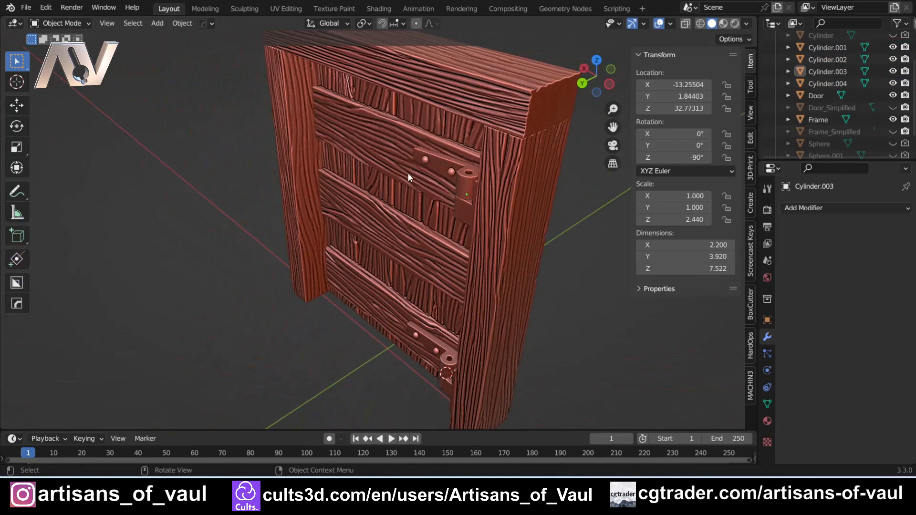
pyautogui.moveTo(407, 177); pyautogui.dragTo(351, 272, button='middle')
pyautogui.scroll(3, 272, 157)
pyautogui.scroll(-5, 300, 285)
pyautogui.scroll(4, 356, 295)
pyautogui.keyDown('shift'); pyautogui.moveTo(515, 223); pyautogui.dragTo(419, 304, button='middle'); pyautogui.keyUp('shift')
pyautogui.scroll(2, 420, 303)
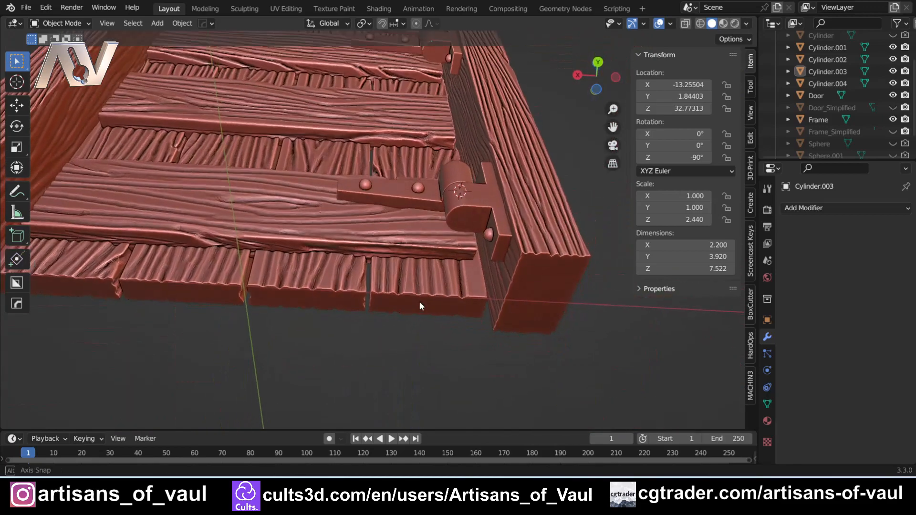
pyautogui.moveTo(440, 241); pyautogui.dragTo(412, 313, button='middle')
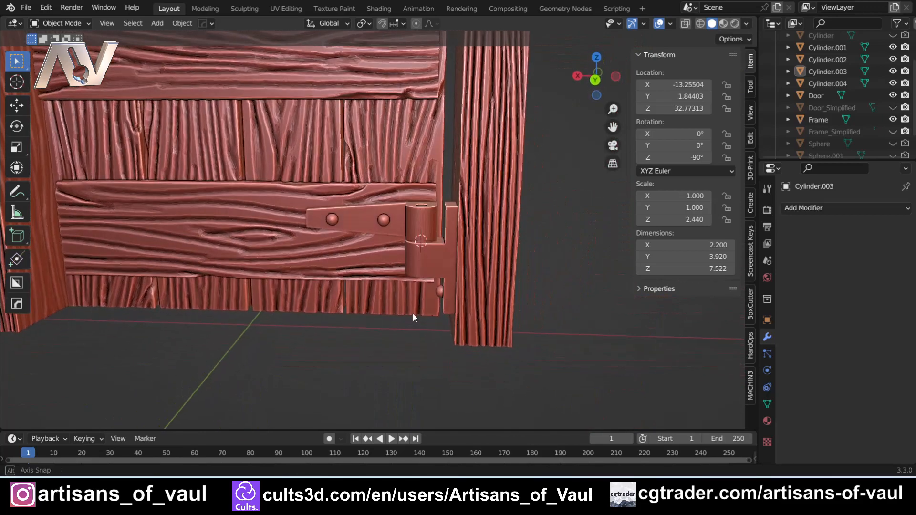
# Step: View the hinge from above and hide the detailed frame covering it
pyautogui.click(422, 212)
pyautogui.keyDown('shift'); pyautogui.moveTo(422, 214); pyautogui.dragTo(349, 195, button='middle'); pyautogui.keyUp('shift')
pyautogui.scroll(4, 349, 194)
pyautogui.moveTo(287, 168); pyautogui.dragTo(308, 224, button='middle')
pyautogui.click(596, 64)
pyautogui.scroll(-2, 376, 205)
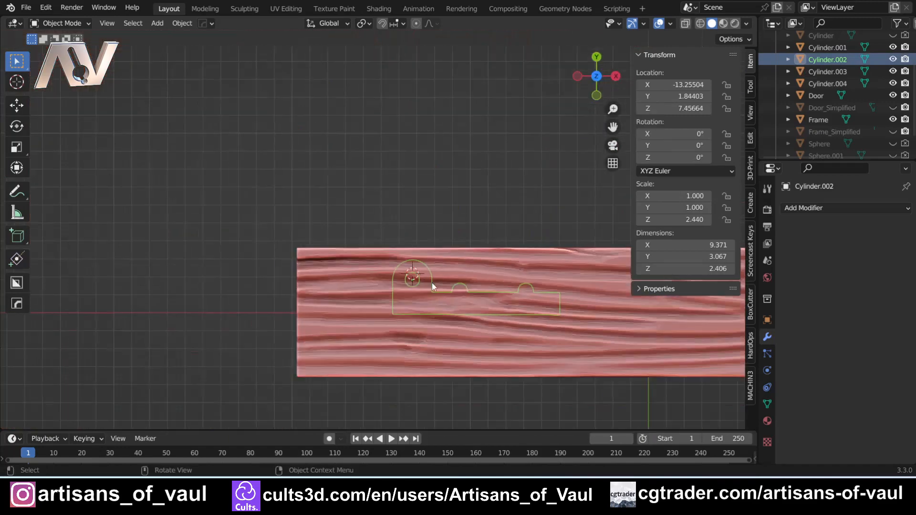
pyautogui.keyDown('shift'); pyautogui.moveTo(432, 282); pyautogui.dragTo(350, 214, button='middle'); pyautogui.keyUp('shift')
pyautogui.click(363, 223)
pyautogui.press('h')
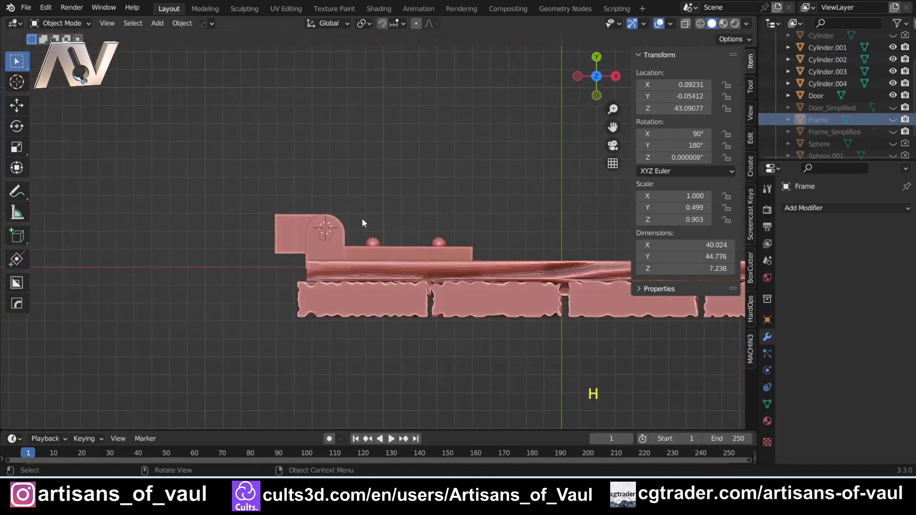
# Step: Check the hinge's position against the door planks from above and at an angle, and show the detailed frame again
pyautogui.scroll(5, 315, 221)
pyautogui.click(227, 251)
pyautogui.keyDown('shift'); pyautogui.moveTo(144, 251); pyautogui.dragTo(228, 242, button='middle'); pyautogui.keyUp('shift')
pyautogui.scroll(-5, 228, 241)
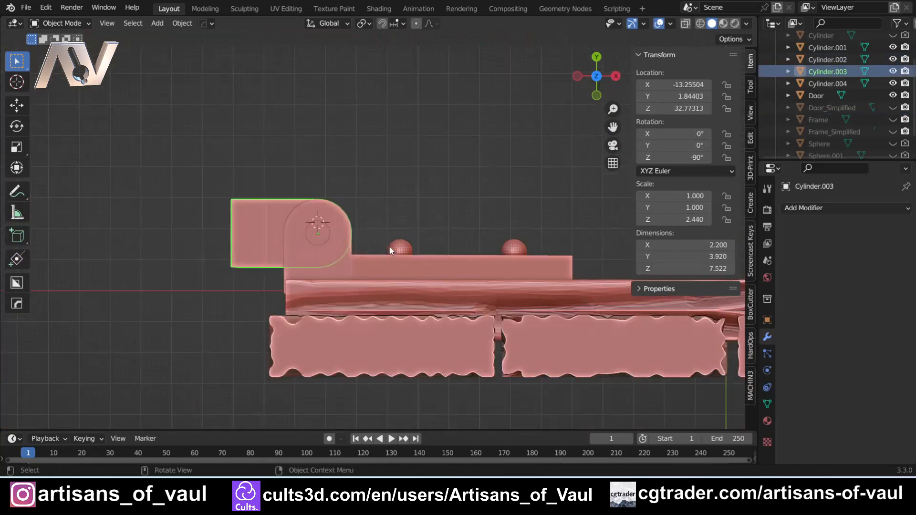
pyautogui.scroll(-4, 389, 251)
pyautogui.moveTo(311, 235); pyautogui.dragTo(530, 165, button='middle')
pyautogui.keyDown('shift'); pyautogui.moveTo(269, 204); pyautogui.dragTo(435, 110, button='middle'); pyautogui.keyUp('shift')
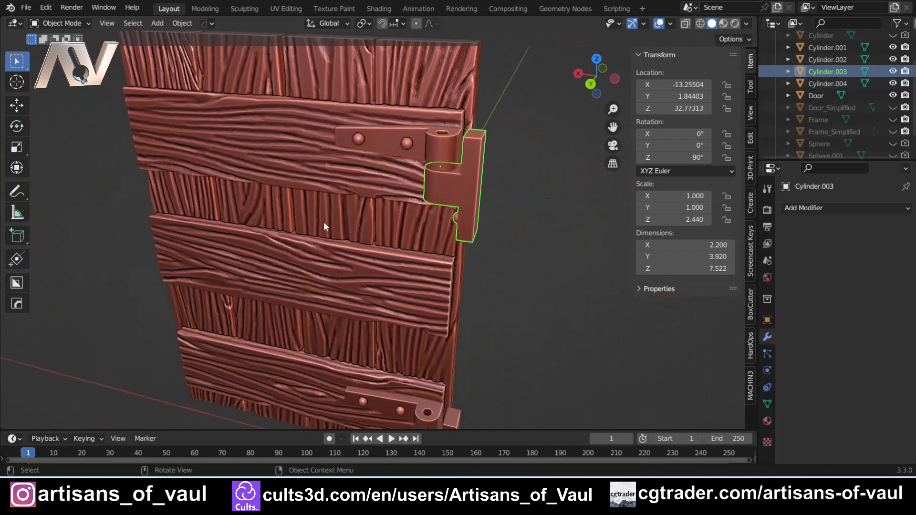
pyautogui.moveTo(323, 226); pyautogui.dragTo(353, 186, button='middle')
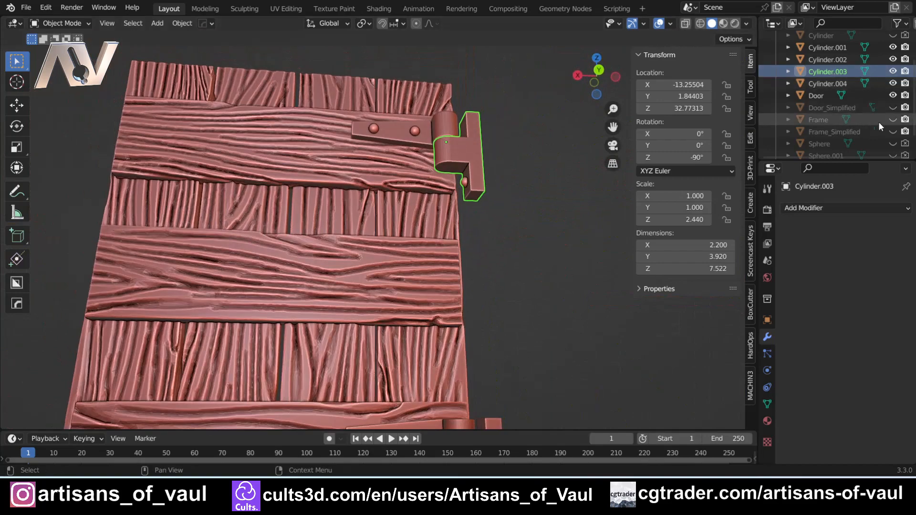
pyautogui.click(892, 119)
pyautogui.scroll(-3, 404, 153)
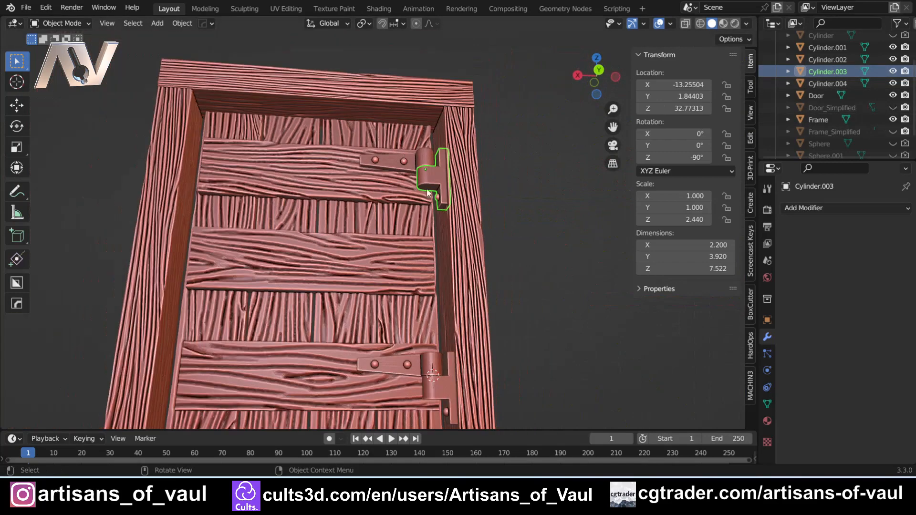
# Step: Select only the detailed door and both door-side hinge straps, and set the transform pivot point to Median Point
pyautogui.hotkey('alt', 'a')
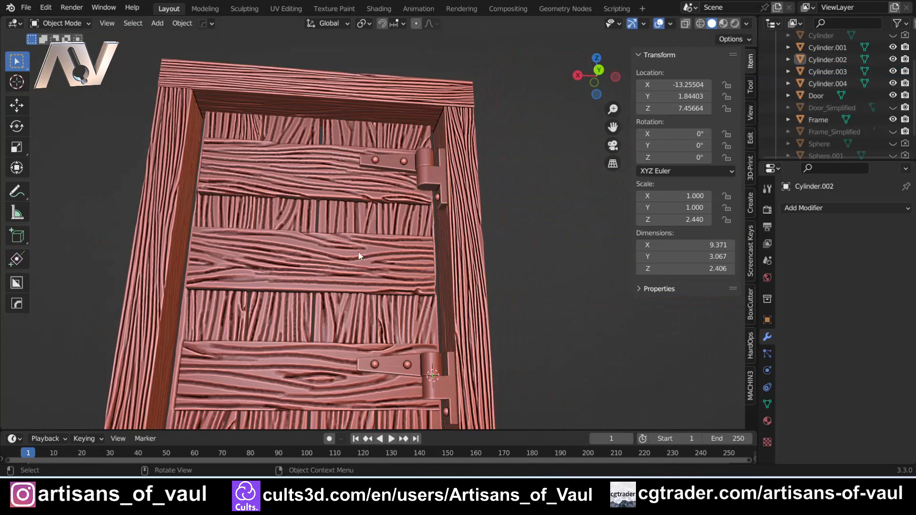
pyautogui.click(358, 256)
pyautogui.keyDown('shift'); pyautogui.click(388, 163); pyautogui.keyUp('shift')
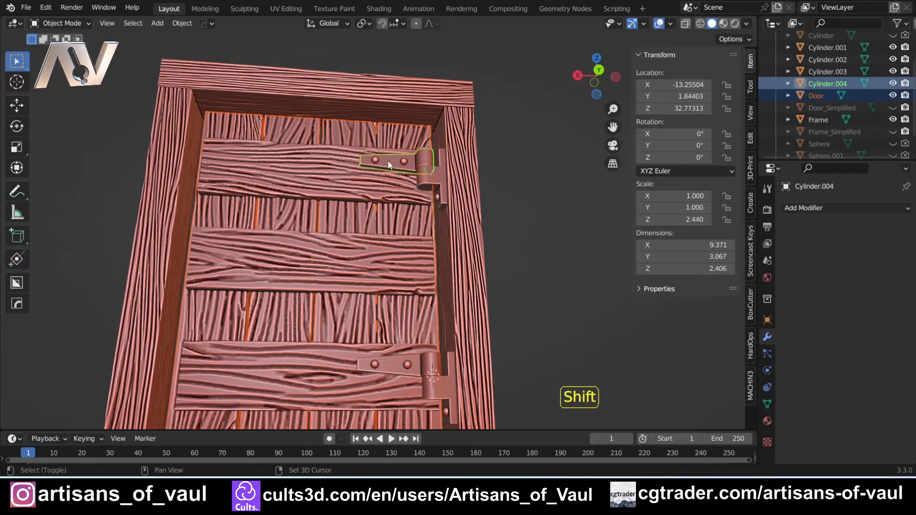
pyautogui.keyDown('shift'); pyautogui.click(394, 371); pyautogui.keyUp('shift')
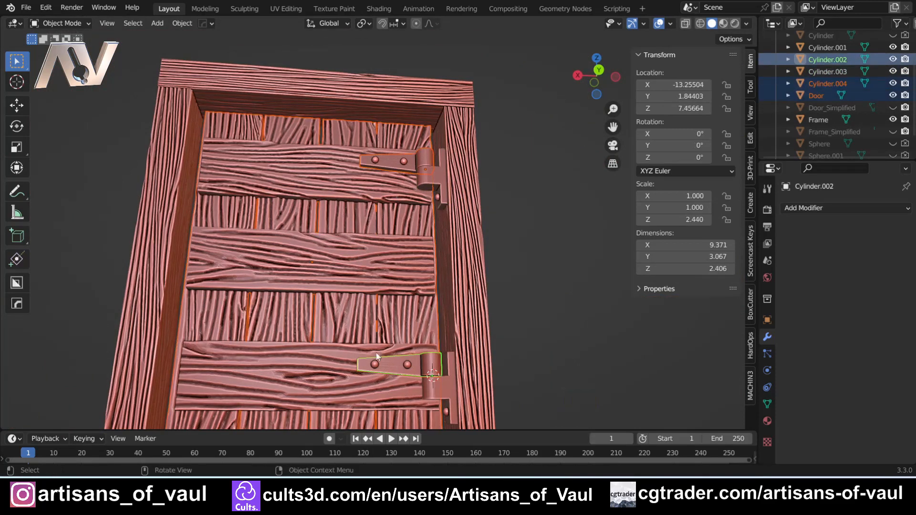
pyautogui.keyDown('shift'); pyautogui.moveTo(394, 370); pyautogui.dragTo(433, 255, button='middle'); pyautogui.keyUp('shift')
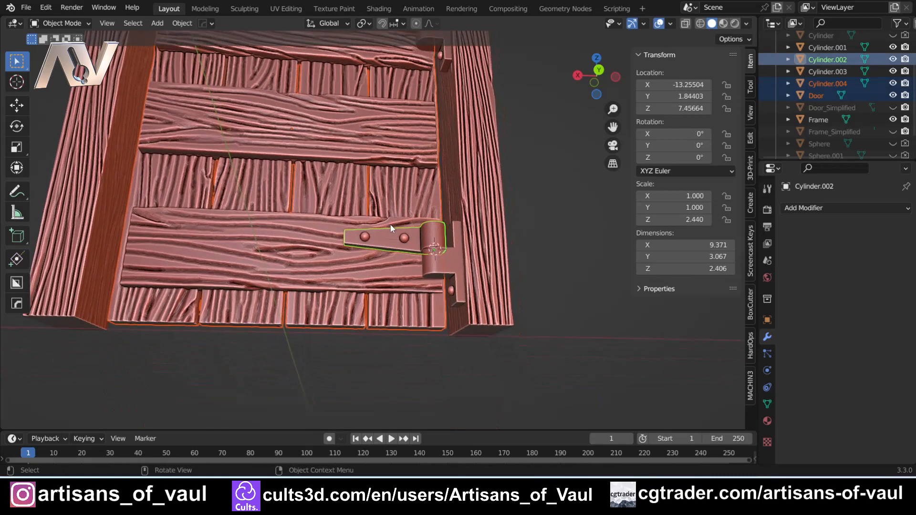
pyautogui.click(365, 24)
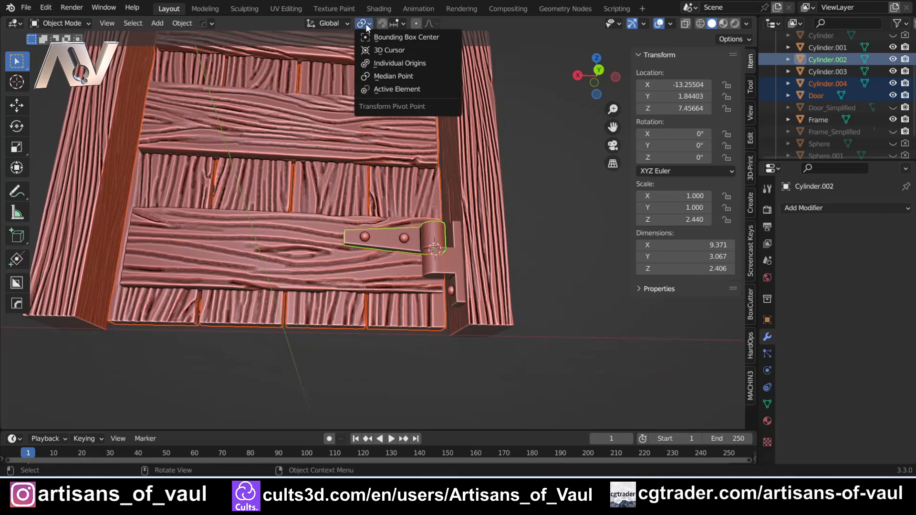
pyautogui.click(373, 78)
# Step: Try rotating the door and its hinge straps around the median point about the global Z axis
pyautogui.scroll(-6, 471, 214)
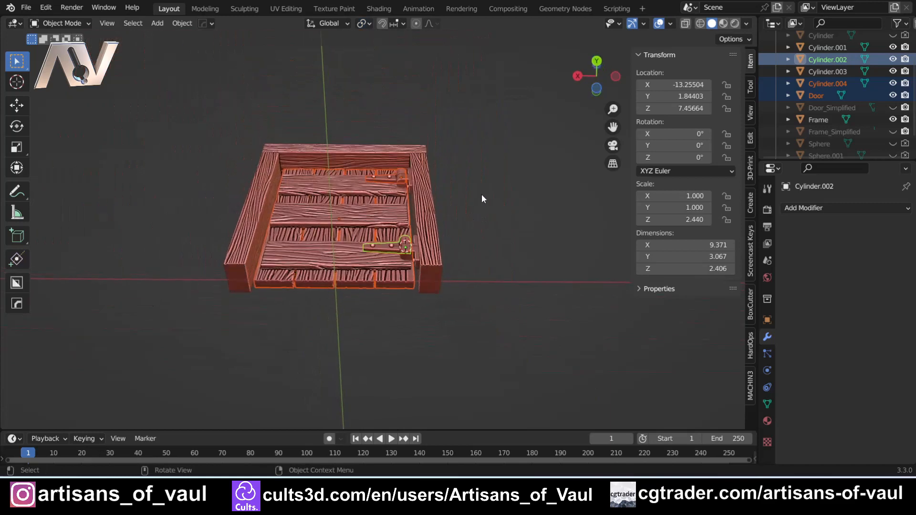
pyautogui.press('r')
pyautogui.press('z')
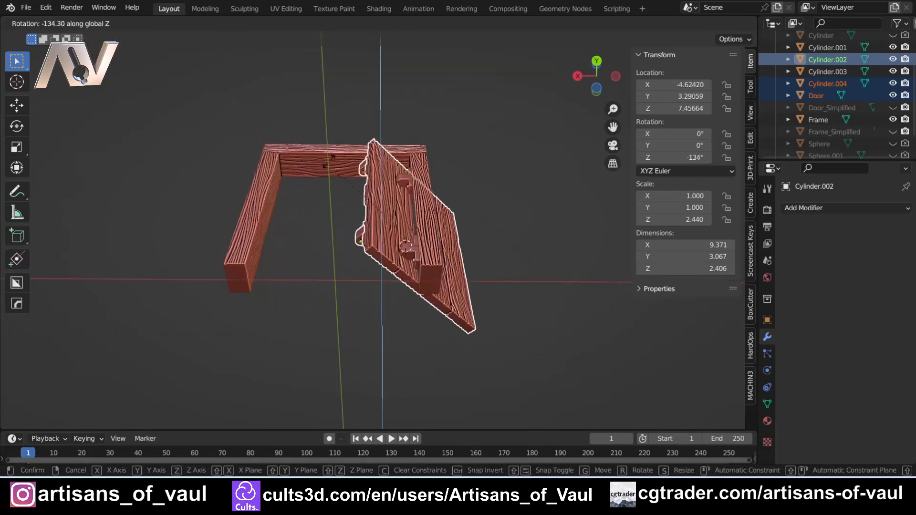
pyautogui.rightClick(500, 230)
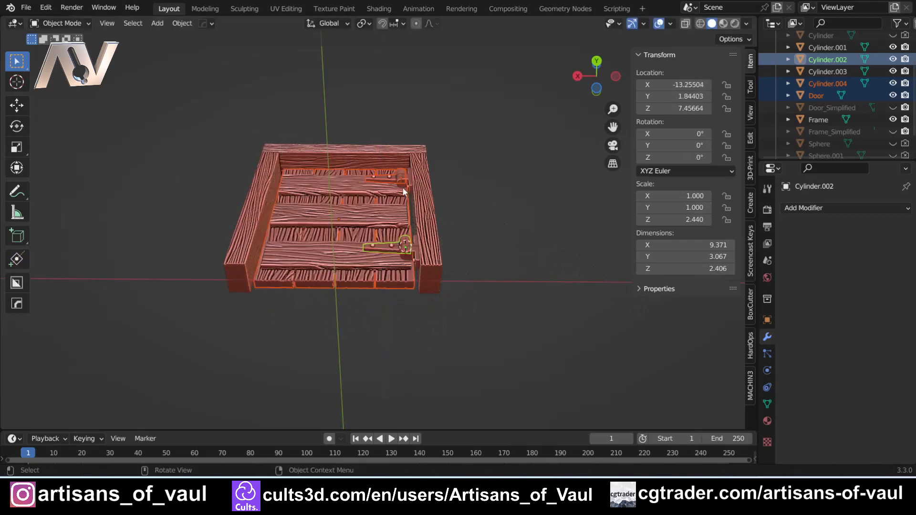
# Step: Set the transform pivot point to Active Element so the lower door-side hinge strap acts as the rotation centre
pyautogui.scroll(4, 403, 186)
pyautogui.moveTo(384, 173); pyautogui.dragTo(299, 216, button='middle')
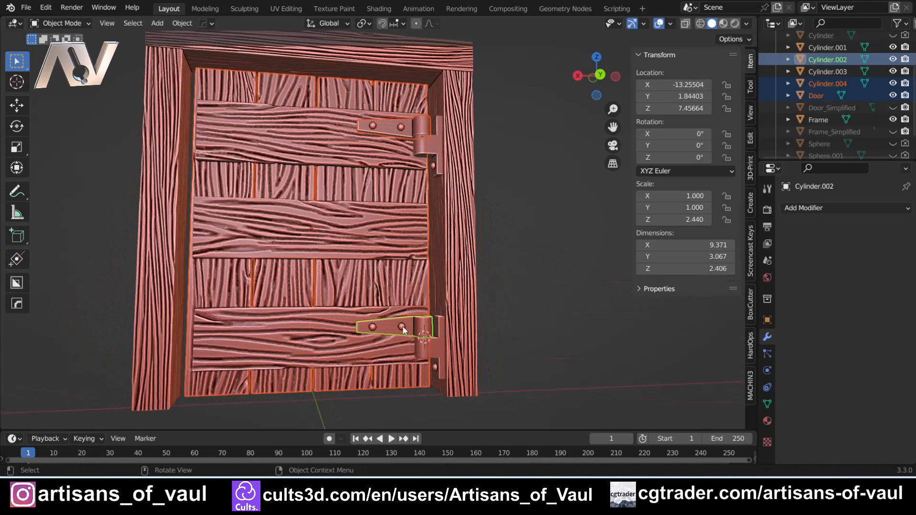
pyautogui.click(364, 23)
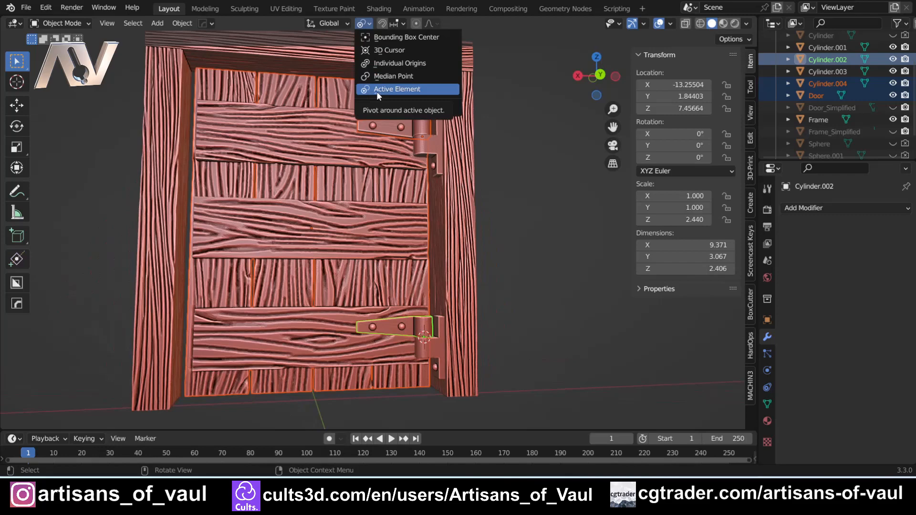
pyautogui.click(380, 91)
# Step: Try swinging the door and both door-side hinge straps around the lower strap about the global Z axis
pyautogui.moveTo(397, 261); pyautogui.dragTo(444, 199, button='middle')
pyautogui.scroll(3, 458, 210)
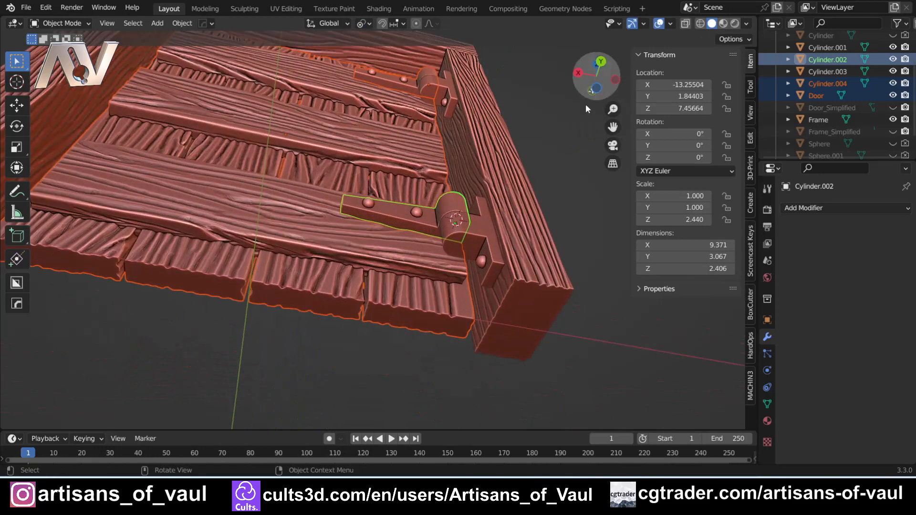
pyautogui.scroll(-4, 585, 109)
pyautogui.press('r')
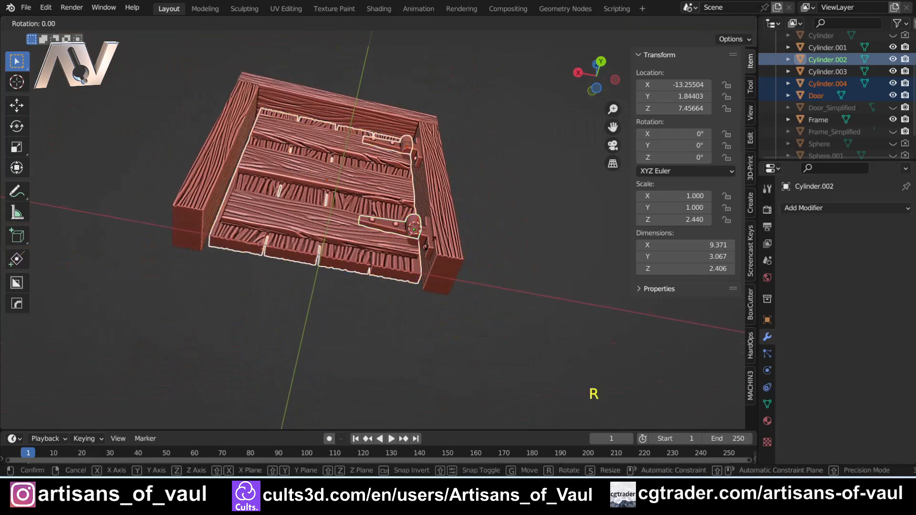
pyautogui.press('z')
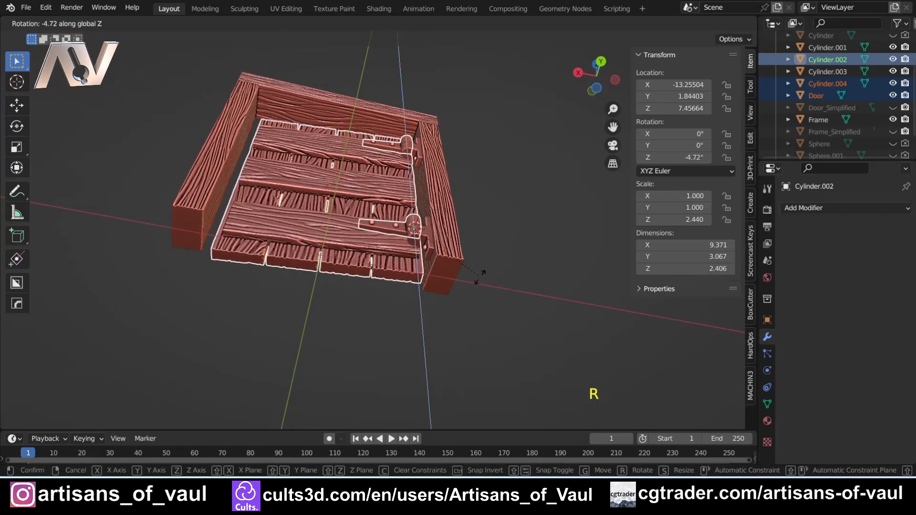
pyautogui.rightClick(521, 333)
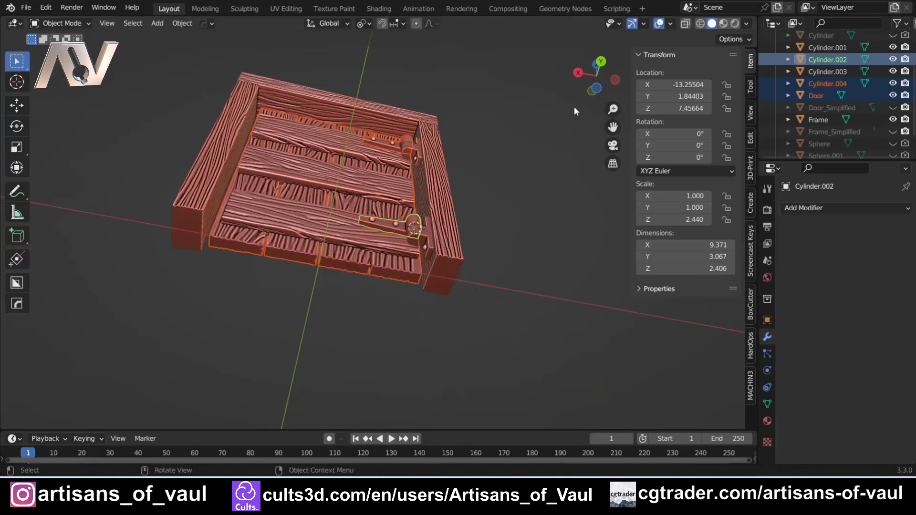
# Step: Look at the hinge from directly below and try rotating the door with its straps in that view
pyautogui.click(595, 88)
pyautogui.scroll(4, 492, 226)
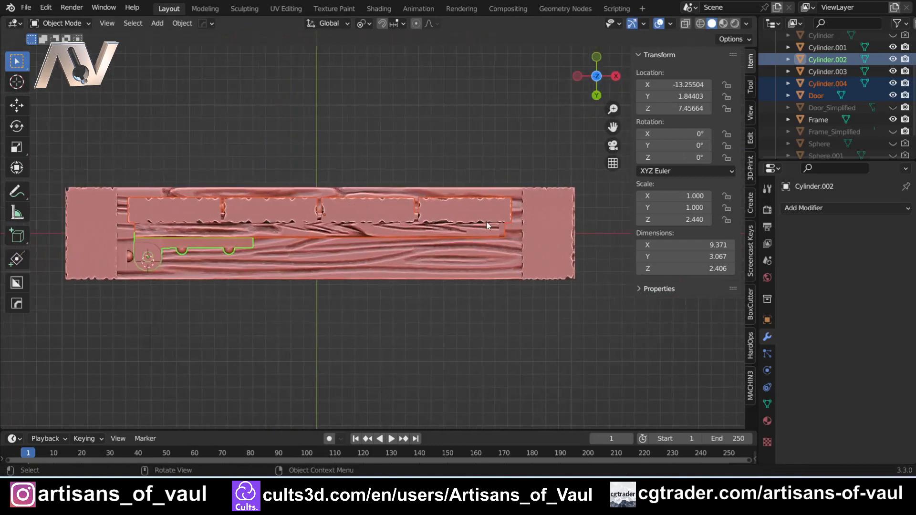
pyautogui.press('r')
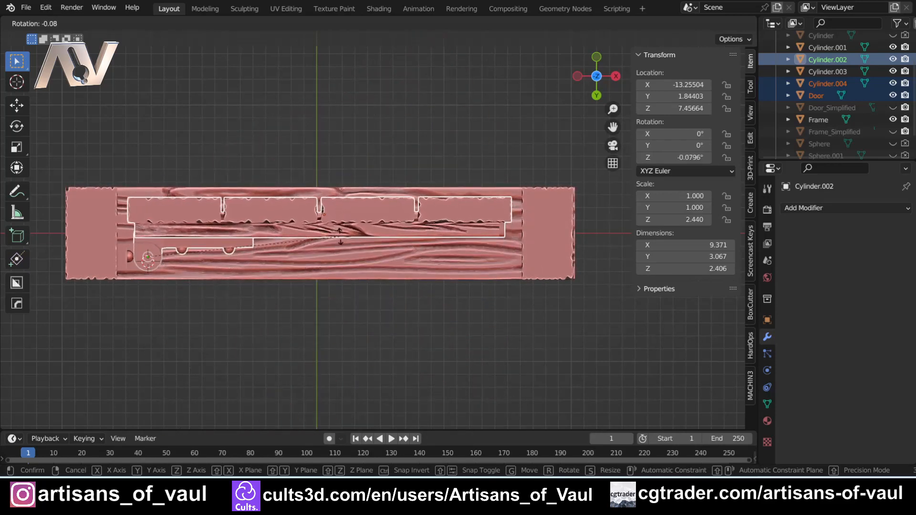
pyautogui.press('Escape')
# Step: Add Boolean unions joining both frame-side hinge parts to the detailed frame, with the frame as the active object
pyautogui.moveTo(196, 50); pyautogui.dragTo(291, 305, button='middle')
pyautogui.moveTo(291, 306); pyautogui.dragTo(420, 243, button='middle')
pyautogui.keyDown('shift'); pyautogui.moveTo(419, 243); pyautogui.dragTo(492, 198, button='middle'); pyautogui.keyUp('shift')
pyautogui.keyDown('shift'); pyautogui.moveTo(492, 198); pyautogui.dragTo(470, 148, button='middle'); pyautogui.keyUp('shift')
pyautogui.scroll(-2, 477, 141)
pyautogui.moveTo(470, 148); pyautogui.dragTo(374, 133, button='middle')
pyautogui.click(367, 135)
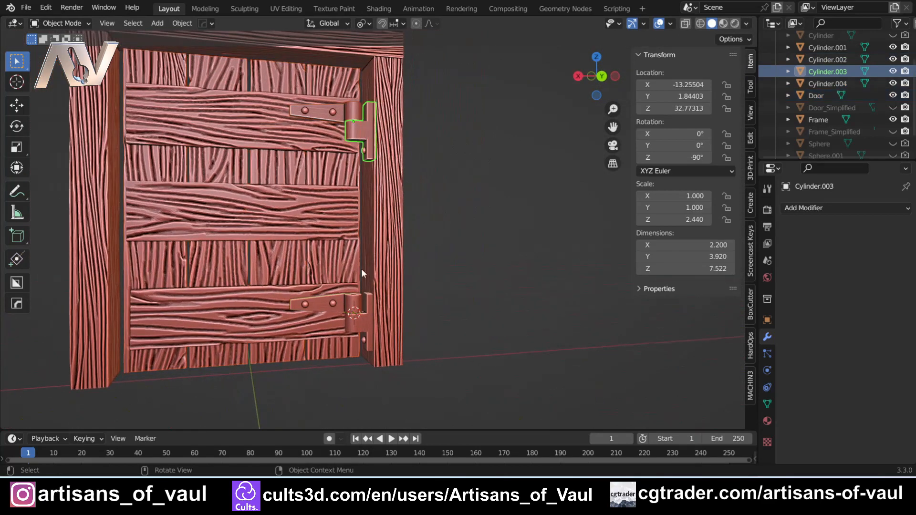
pyautogui.keyDown('shift'); pyautogui.click(364, 322); pyautogui.keyUp('shift')
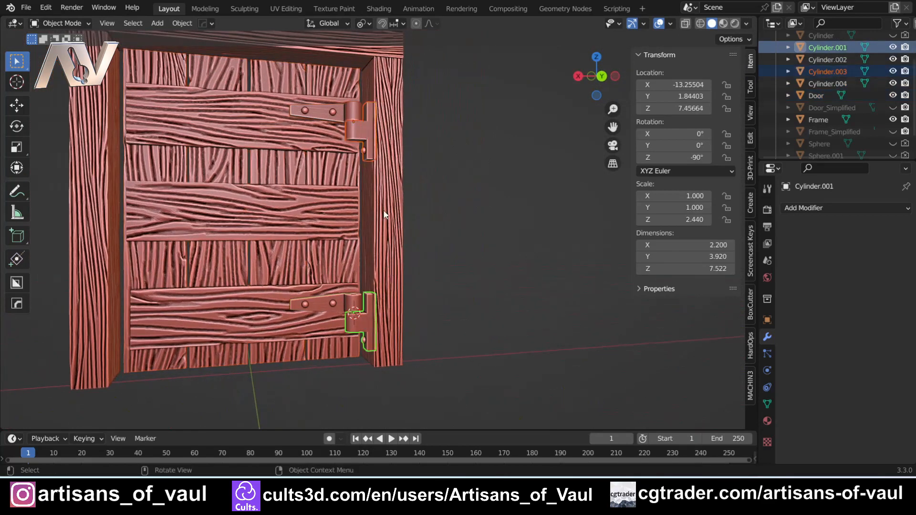
pyautogui.keyDown('shift'); pyautogui.click(392, 219); pyautogui.keyUp('shift')
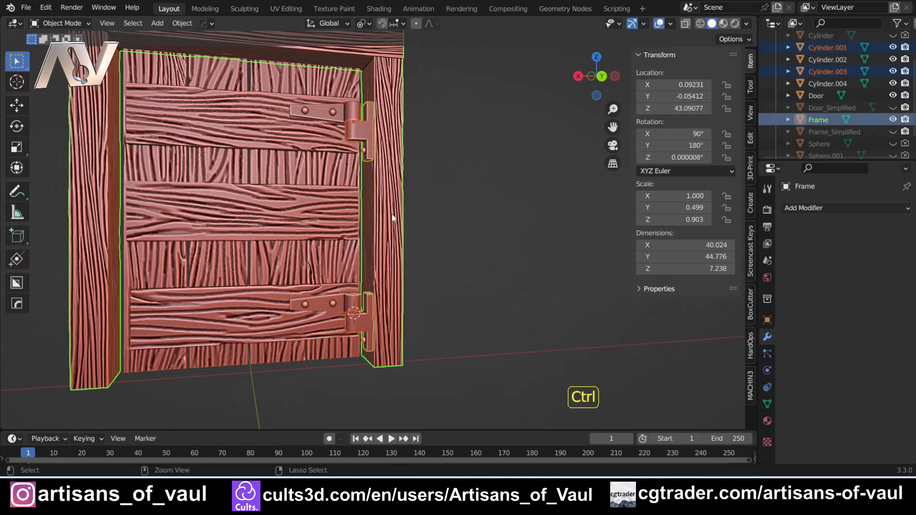
pyautogui.press('ctrl+KP_Add')
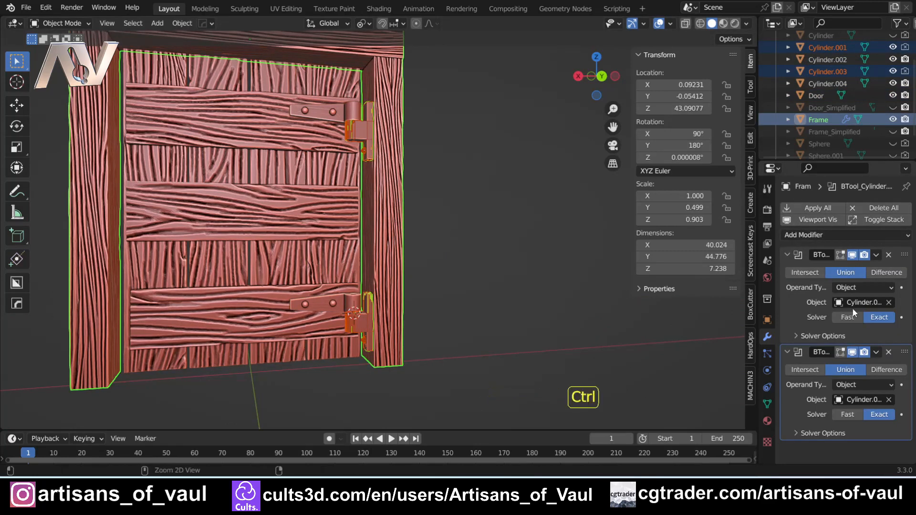
# Step: Apply both union modifiers on the frame and hide the two separate frame-side hinge parts
pyautogui.hotkey('ctrl', 'a')
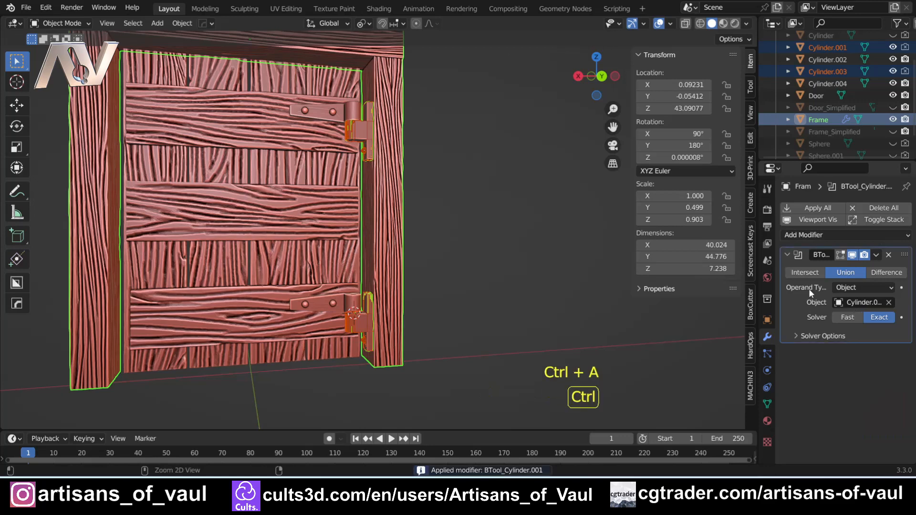
pyautogui.hotkey('ctrl', 'a')
pyautogui.scroll(4, 288, 94)
pyautogui.click(345, 100)
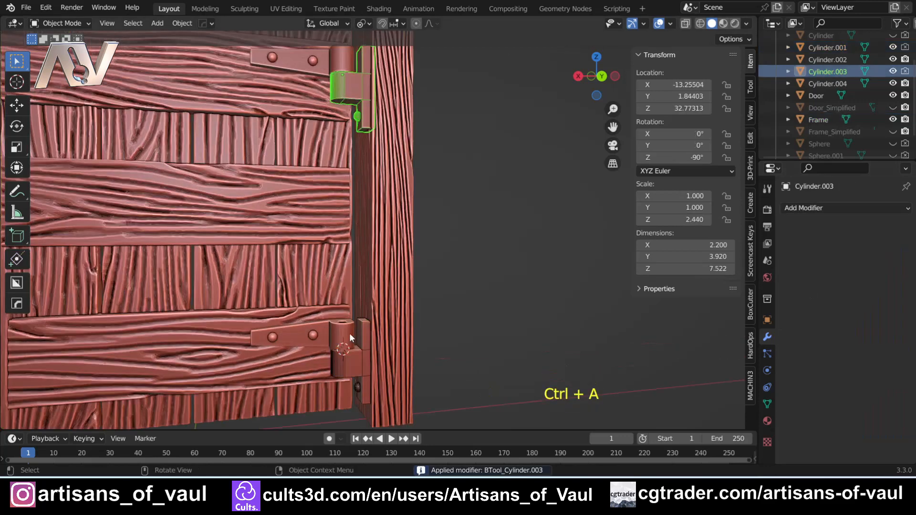
pyautogui.press('h')
pyautogui.click(336, 359)
pyautogui.press('h')
# Step: Add Boolean unions joining both door-side hinge straps to the detailed door, with the door as the active object
pyautogui.scroll(-1, 329, 334)
pyautogui.click(324, 322)
pyautogui.keyDown('shift'); pyautogui.click(315, 98); pyautogui.keyUp('shift')
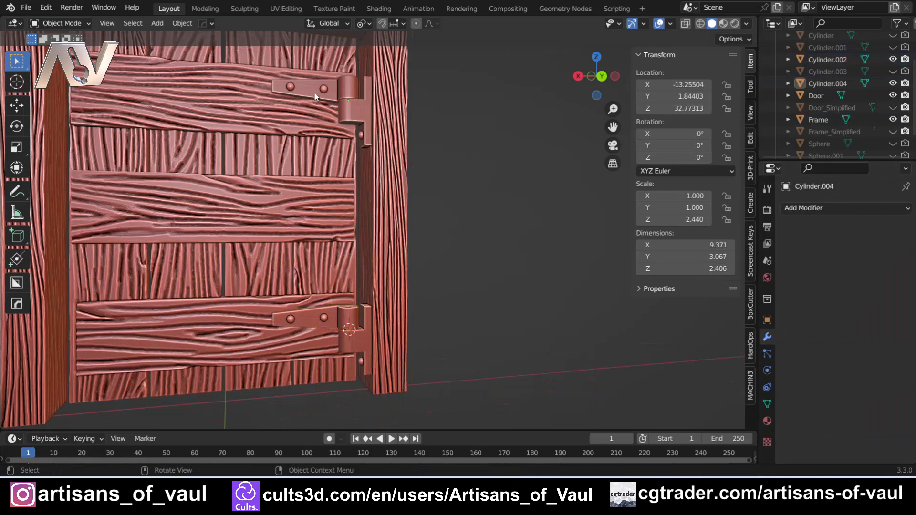
pyautogui.keyDown('shift'); pyautogui.click(315, 96); pyautogui.keyUp('shift')
pyautogui.keyDown('shift'); pyautogui.click(316, 322); pyautogui.keyUp('shift')
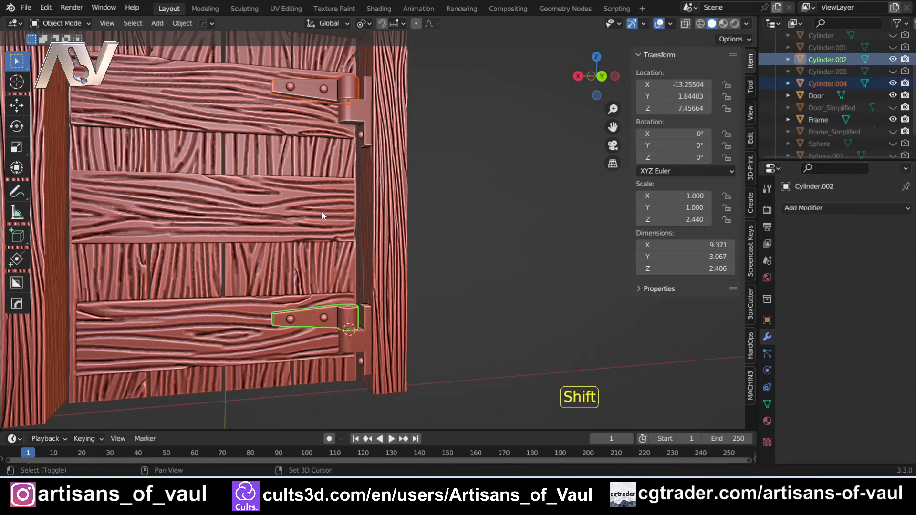
pyautogui.keyDown('shift'); pyautogui.click(234, 108); pyautogui.keyUp('shift')
pyautogui.moveTo(235, 108); pyautogui.dragTo(293, 143, button='middle')
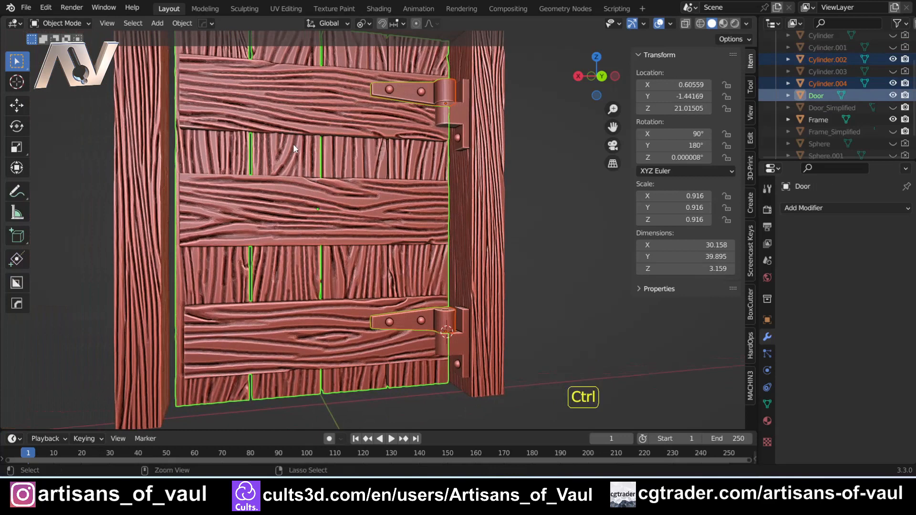
pyautogui.press('ctrl+KP_Add')
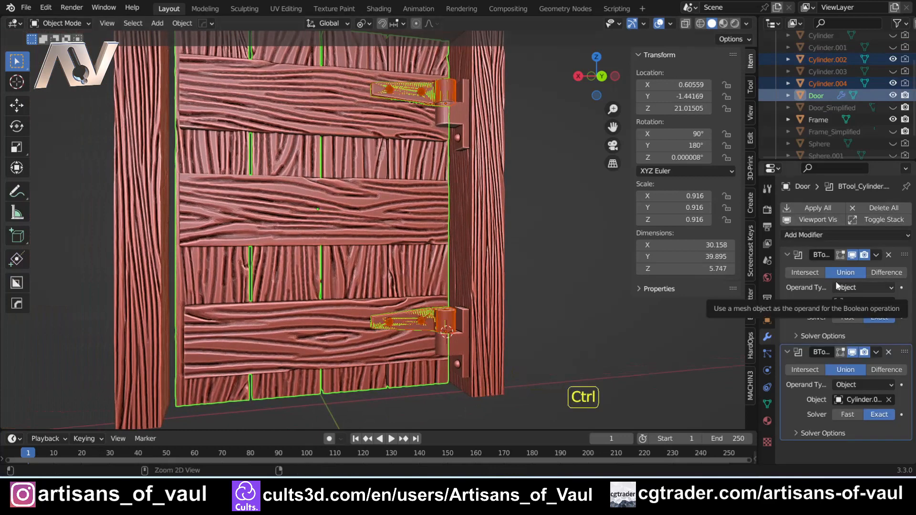
# Step: Apply both union modifiers on the door and hide the two separate door-side hinge straps
pyautogui.hotkey('ctrl', 'a')
pyautogui.hotkey('ctrl', 'a')
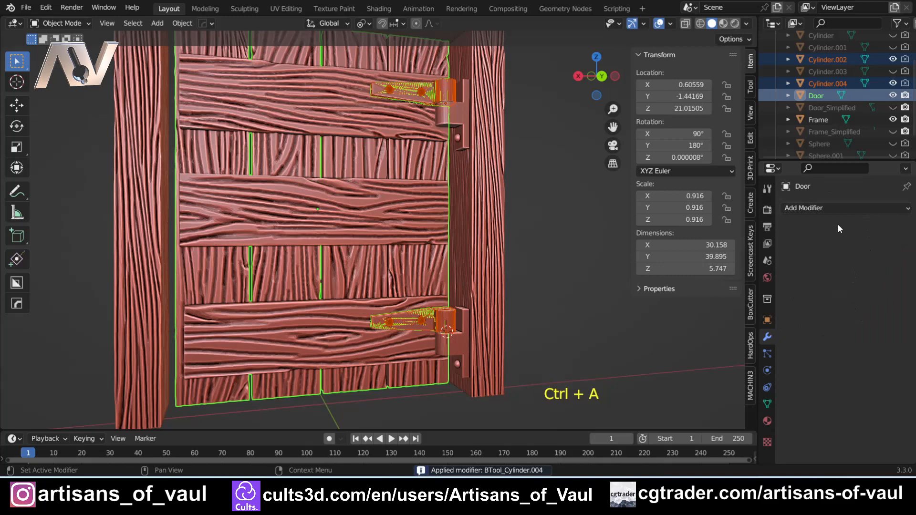
pyautogui.click(419, 320)
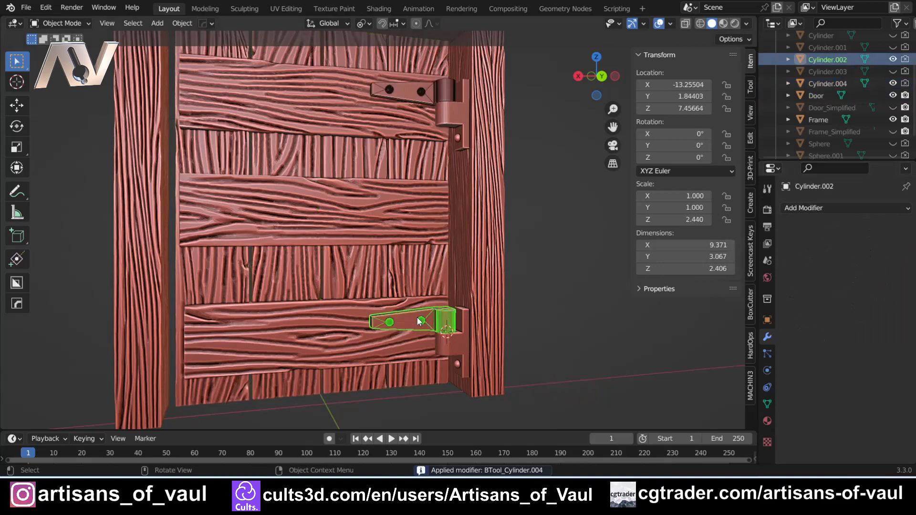
pyautogui.press('h')
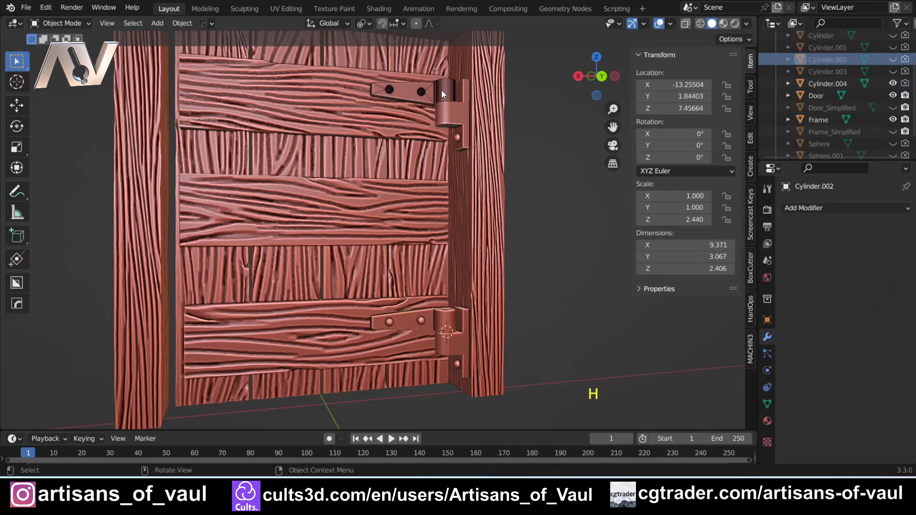
pyautogui.click(442, 91)
pyautogui.press('h')
# Step: Move the door out of the frame to check its joined hinge straps, and undo the move
pyautogui.scroll(-5, 439, 125)
pyautogui.click(353, 199)
pyautogui.moveTo(337, 192); pyautogui.dragTo(391, 258, button='middle')
pyautogui.press('g')
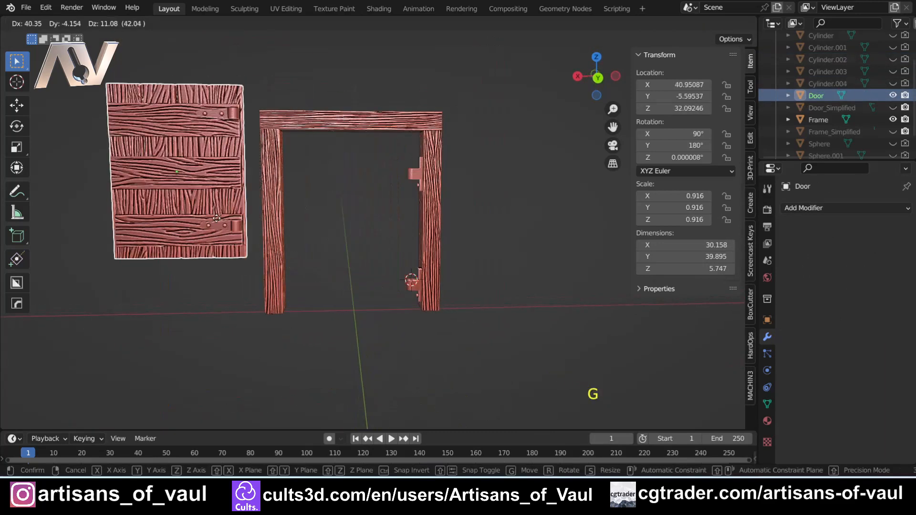
pyautogui.click(199, 249)
pyautogui.moveTo(199, 249); pyautogui.dragTo(219, 140, button='middle')
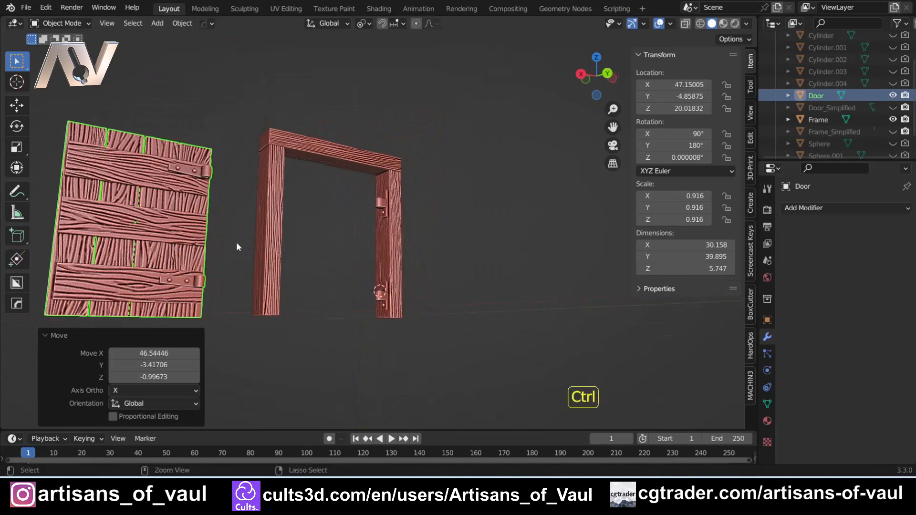
pyautogui.hotkey('ctrl', 'z')
# Step: Try moving the frame away from the door to check its joined hinge parts, and cancel the move
pyautogui.click(427, 235)
pyautogui.press('g')
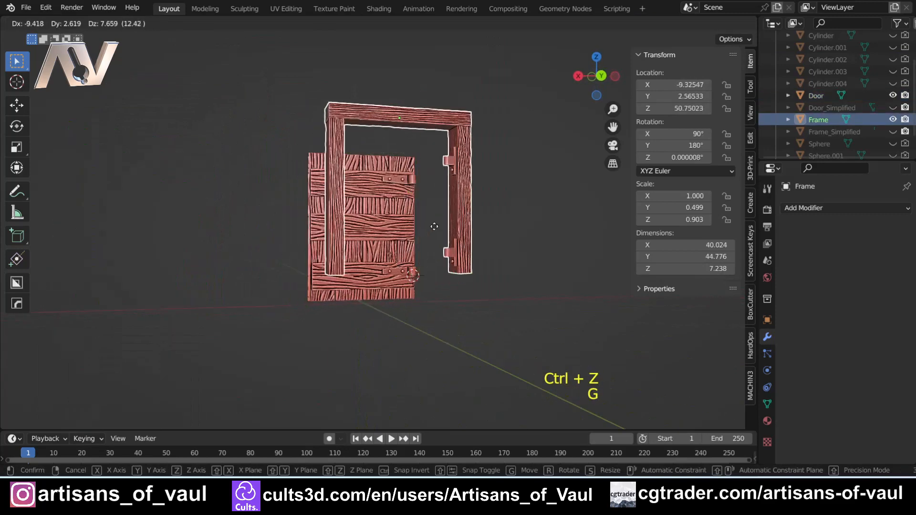
pyautogui.rightClick(442, 217)
# Step: Deselect the frame and look over the assembled door, frame and hinges
pyautogui.scroll(4, 442, 217)
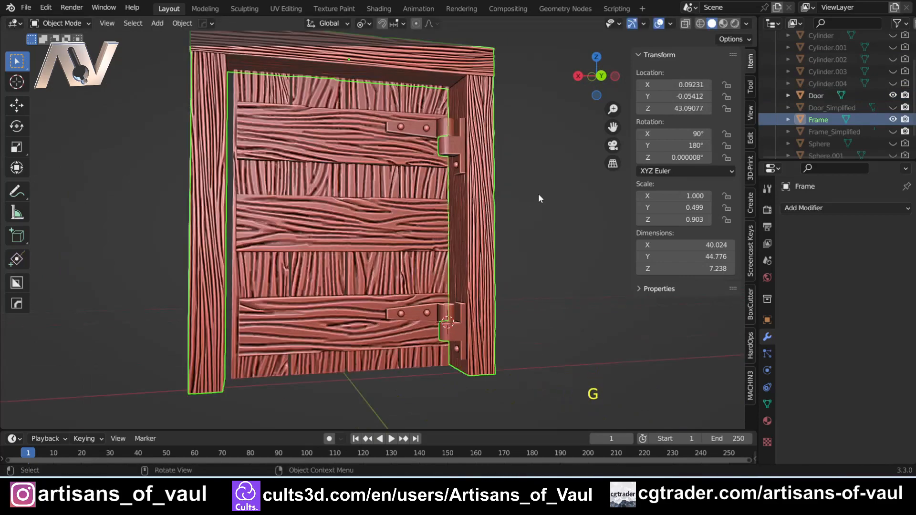
pyautogui.click(539, 195)
pyautogui.keyDown('shift'); pyautogui.moveTo(517, 196); pyautogui.dragTo(375, 223, button='middle'); pyautogui.keyUp('shift')
pyautogui.keyDown('shift'); pyautogui.moveTo(330, 133); pyautogui.dragTo(461, 188, button='middle'); pyautogui.keyUp('shift')
pyautogui.scroll(-2, 476, 167)
pyautogui.scroll(2, 493, 219)
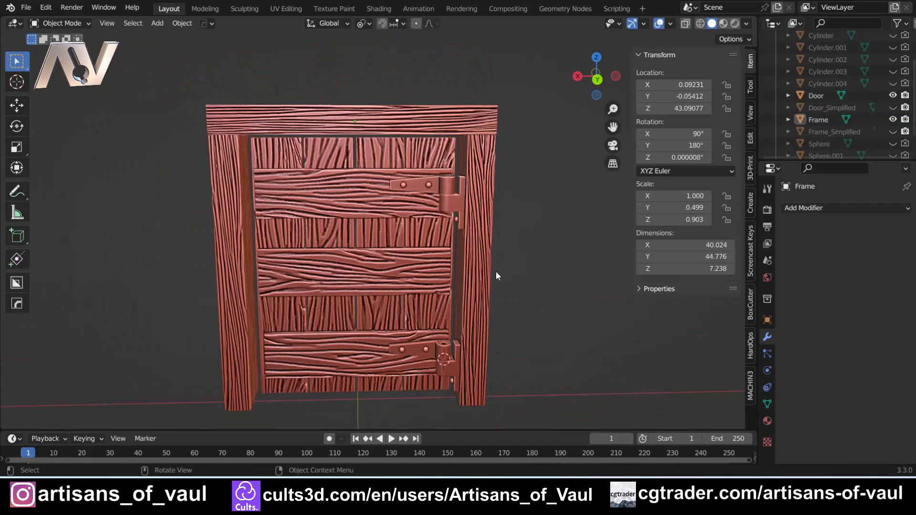